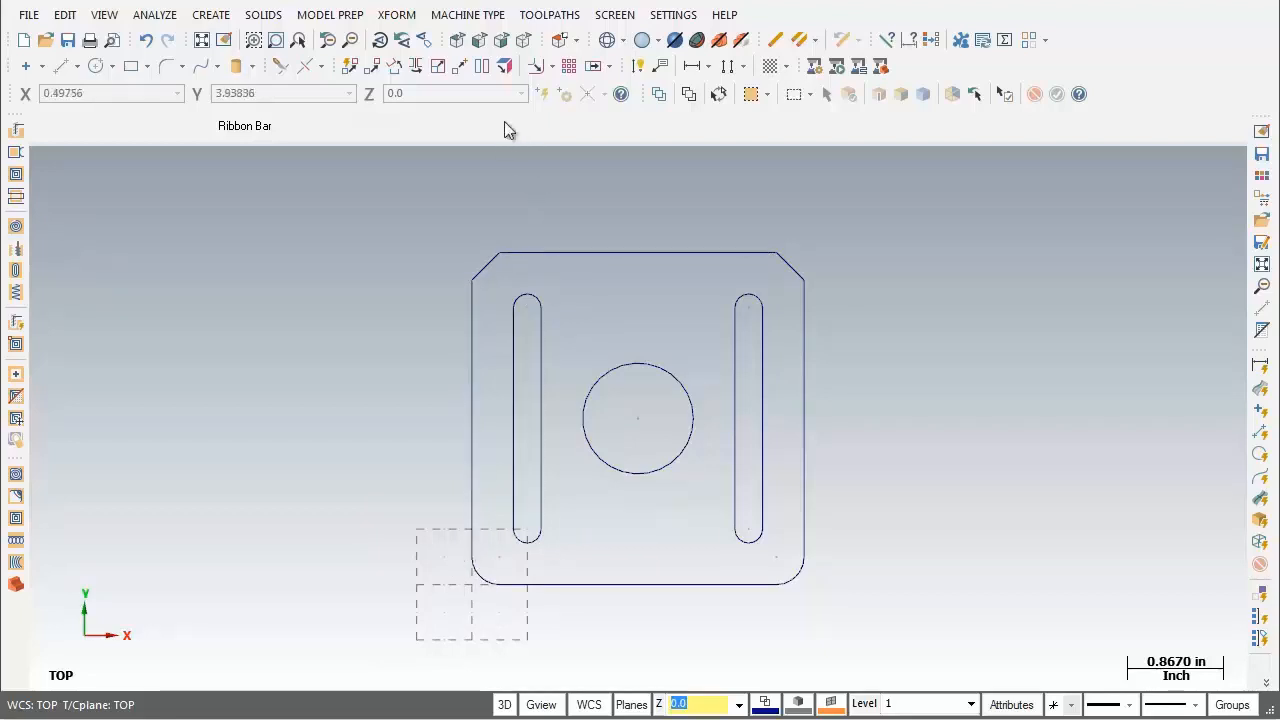
Step: Review the Visible Grid option and grid size in the Grid Settings of the system configuration and accept them
{"action": "left_click", "coordinate": [667, 18]}
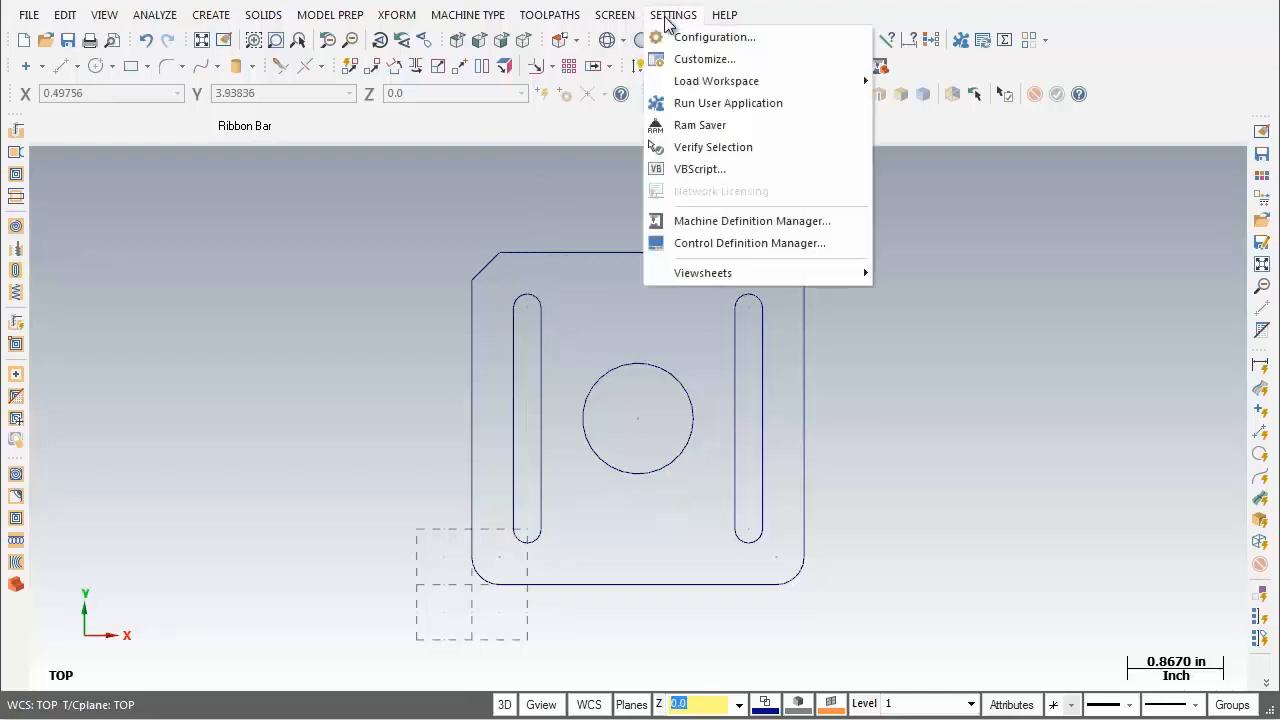
{"action": "left_click", "coordinate": [695, 38]}
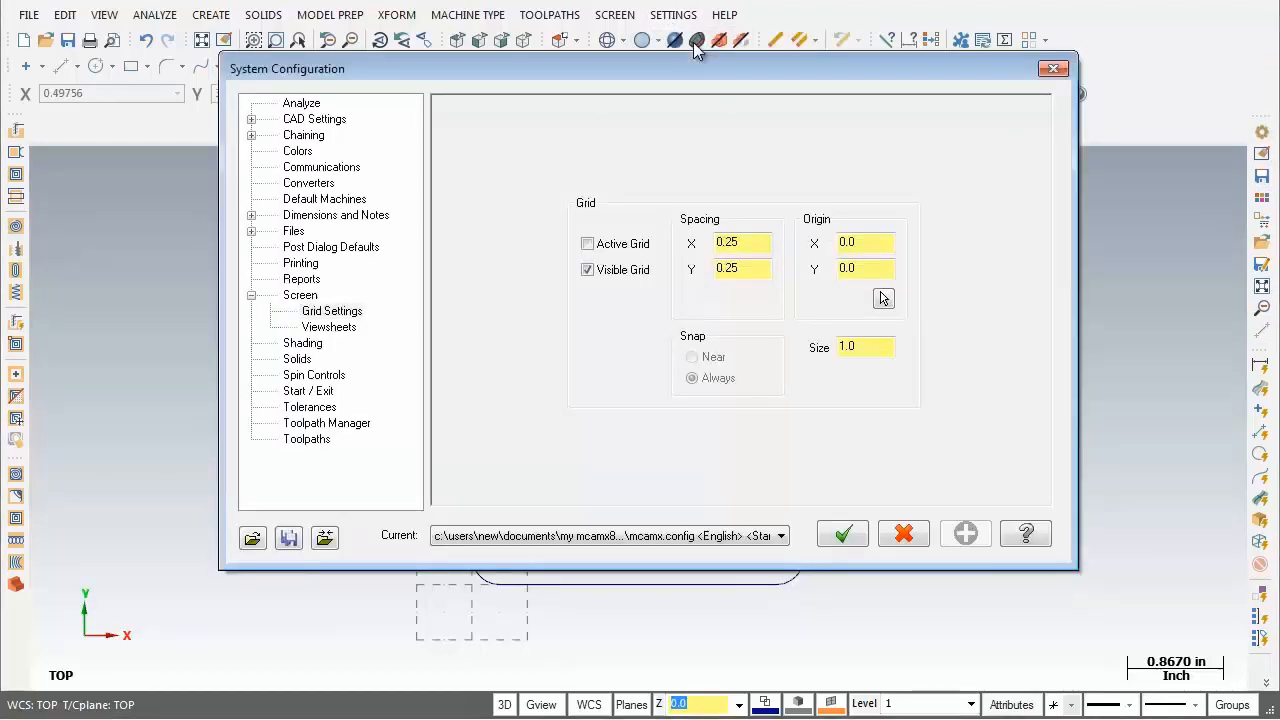
{"action": "left_click", "coordinate": [318, 312]}
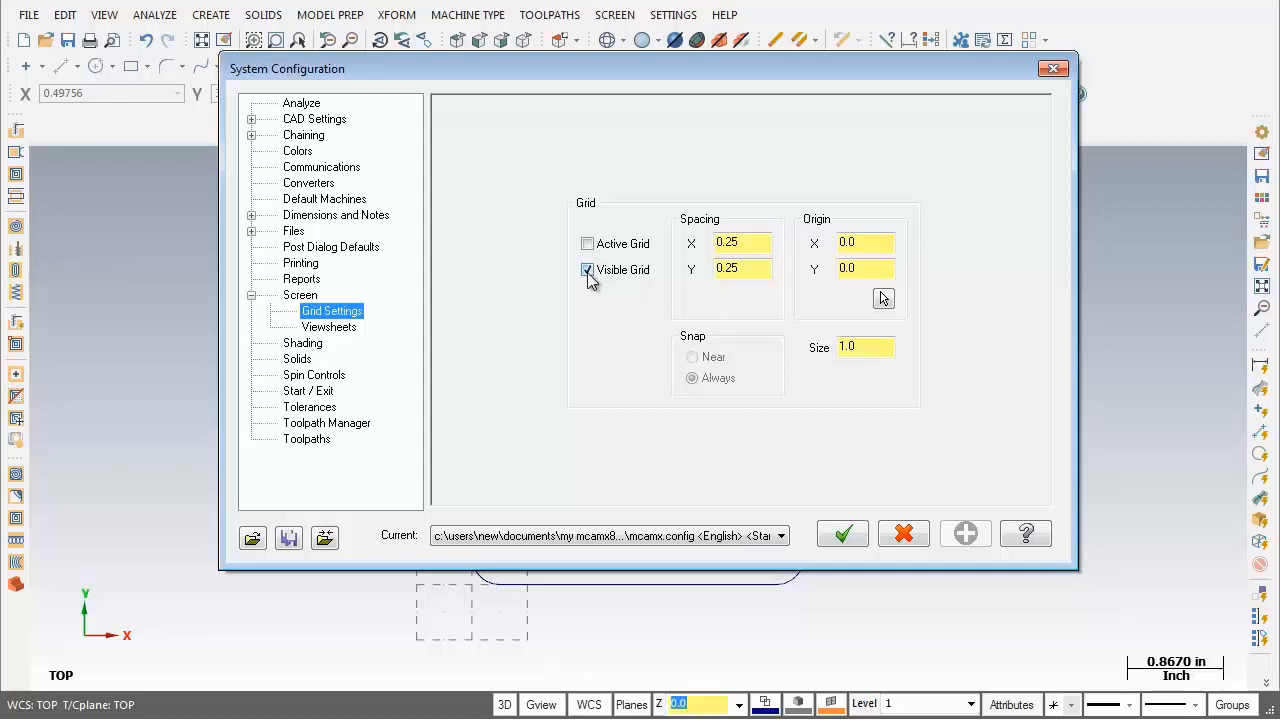
{"action": "left_click", "coordinate": [873, 347]}
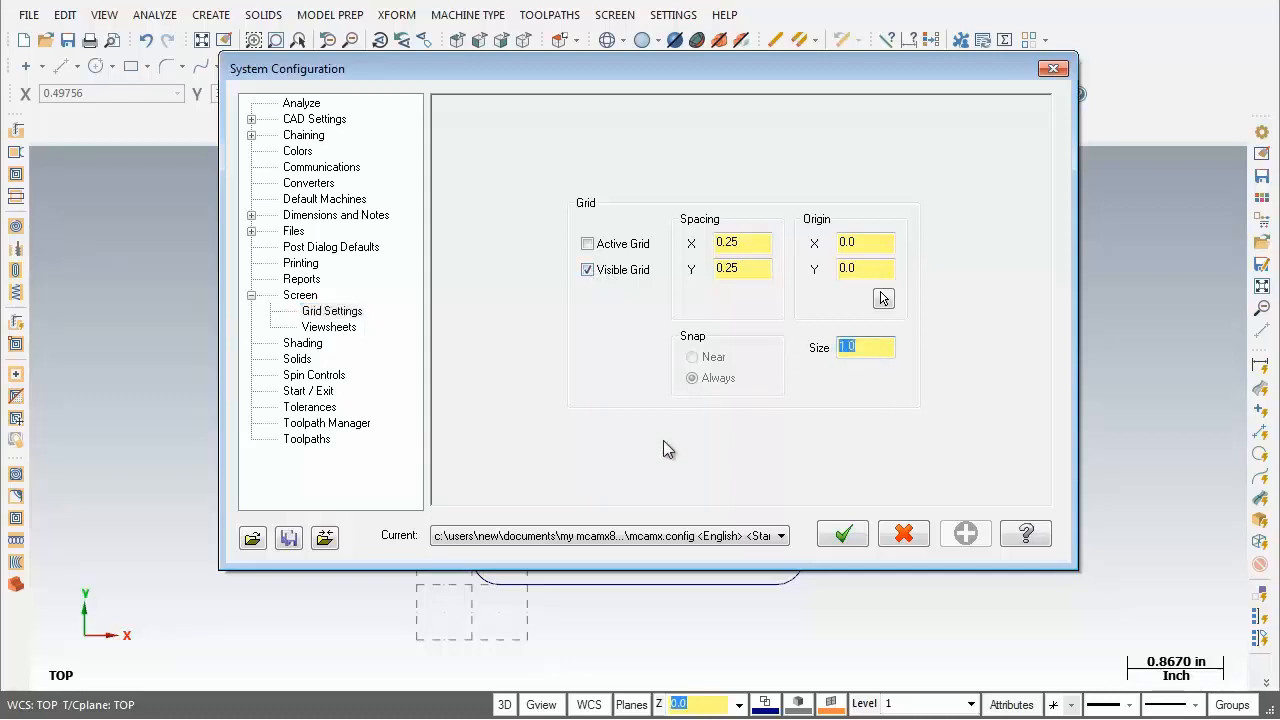
{"action": "left_click", "coordinate": [843, 537]}
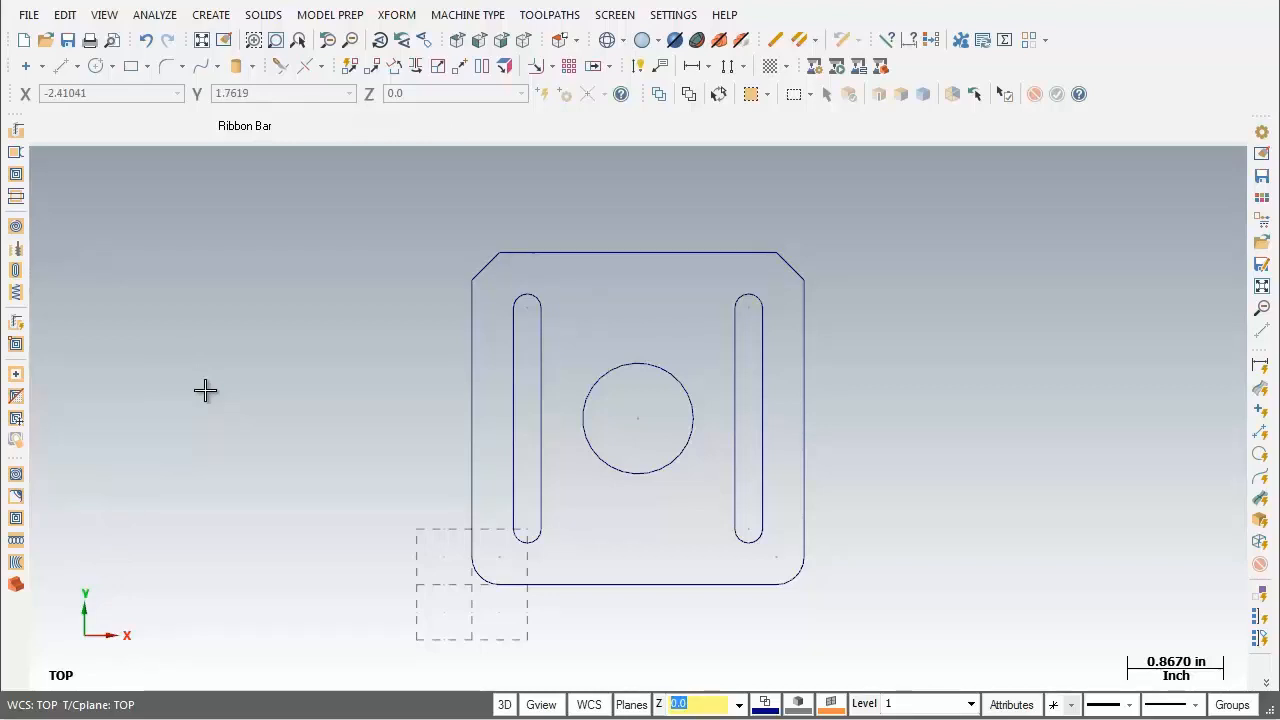
{"action": "left_click", "coordinate": [219, 22]}
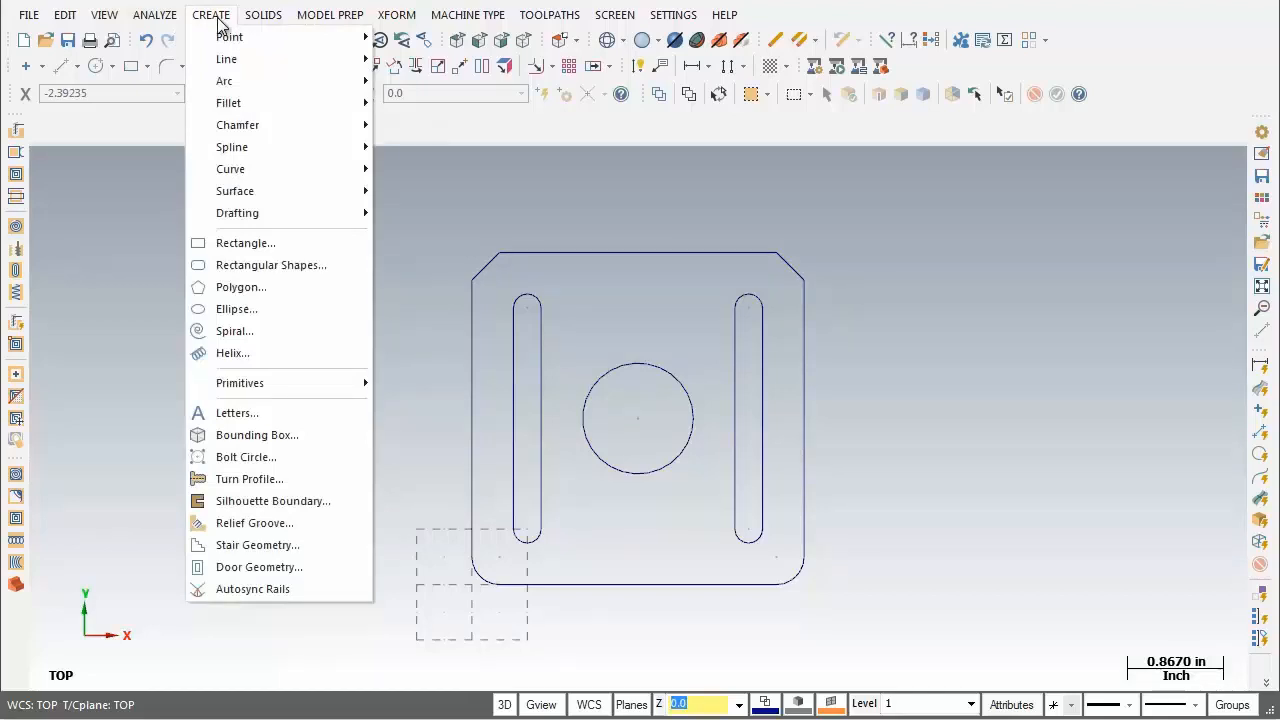
{"action": "mouse_move", "coordinate": [223, 72]}
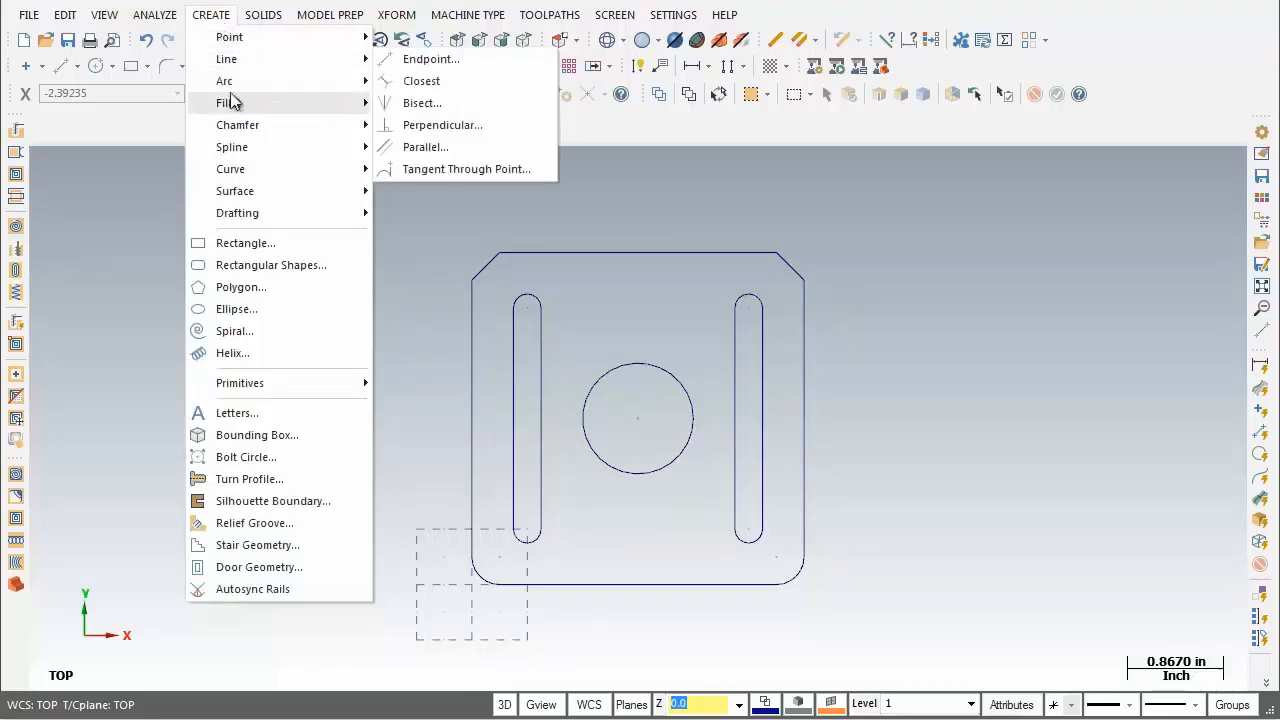
{"action": "mouse_move", "coordinate": [240, 135]}
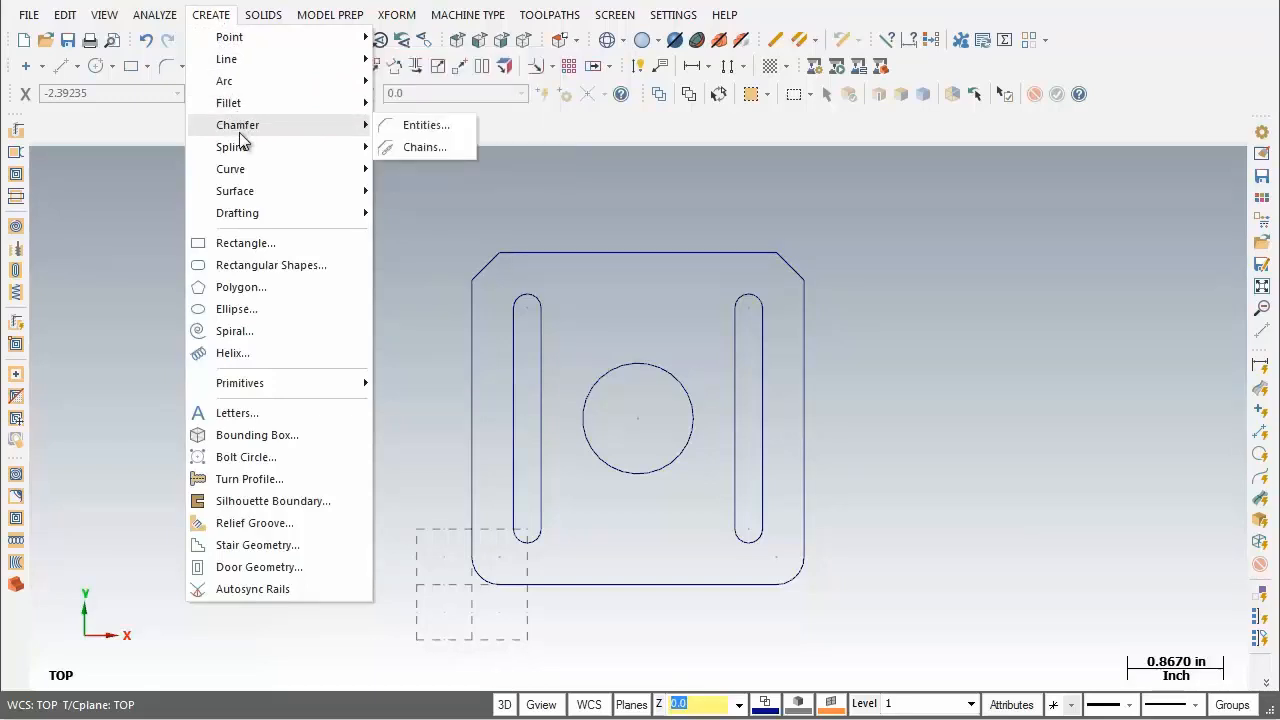
{"action": "mouse_move", "coordinate": [239, 112]}
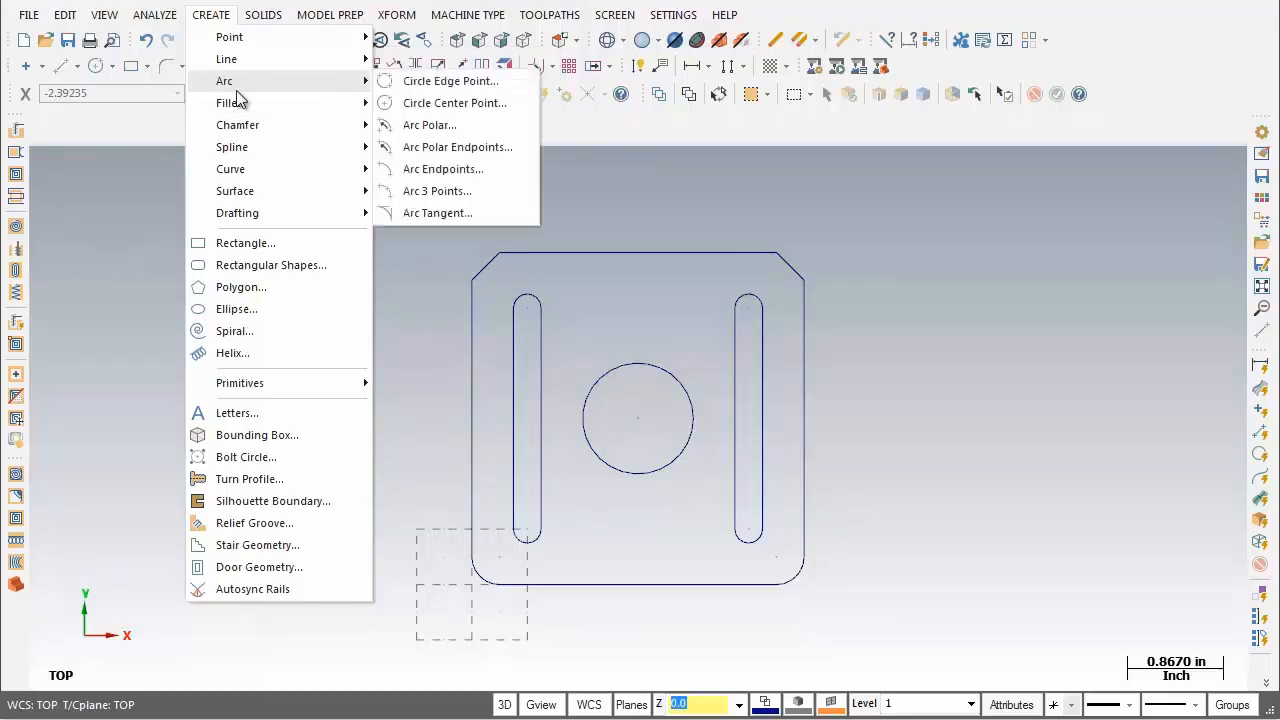
{"action": "left_click", "coordinate": [1045, 436]}
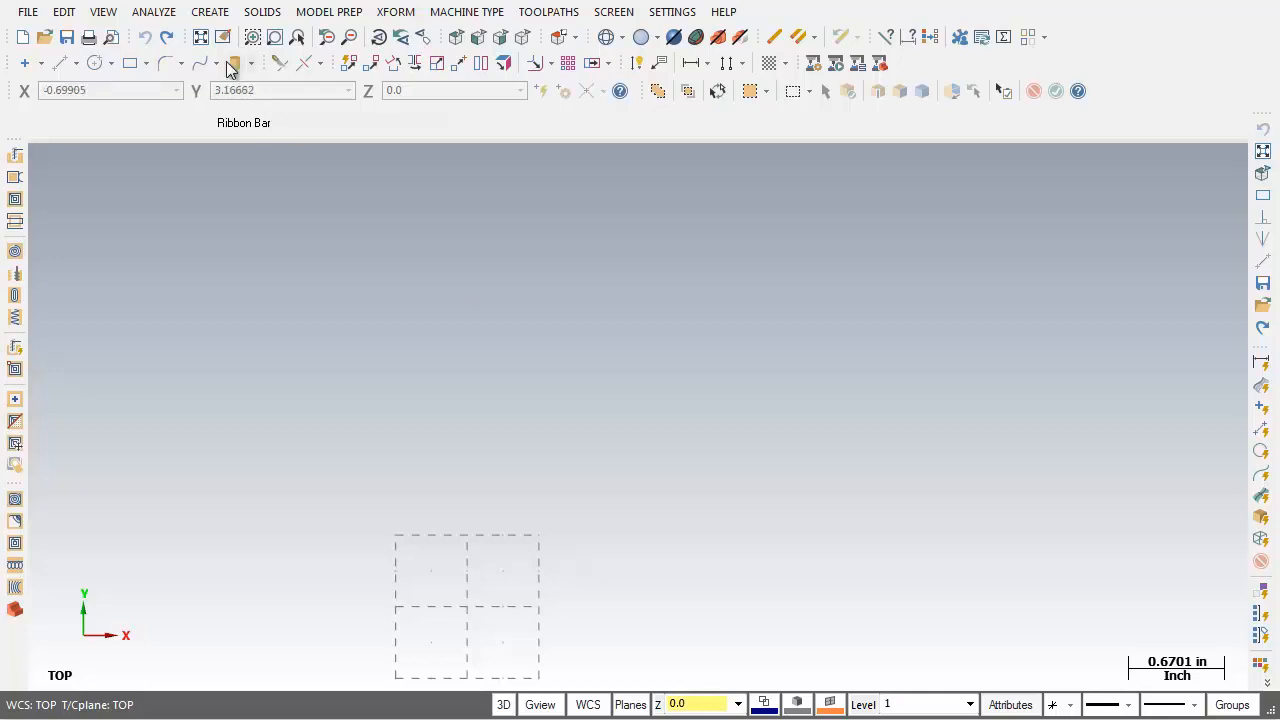
Step: Draw a vertical endpoint line from the origin to X 0, Y 3 and apply it
{"action": "left_click", "coordinate": [210, 14]}
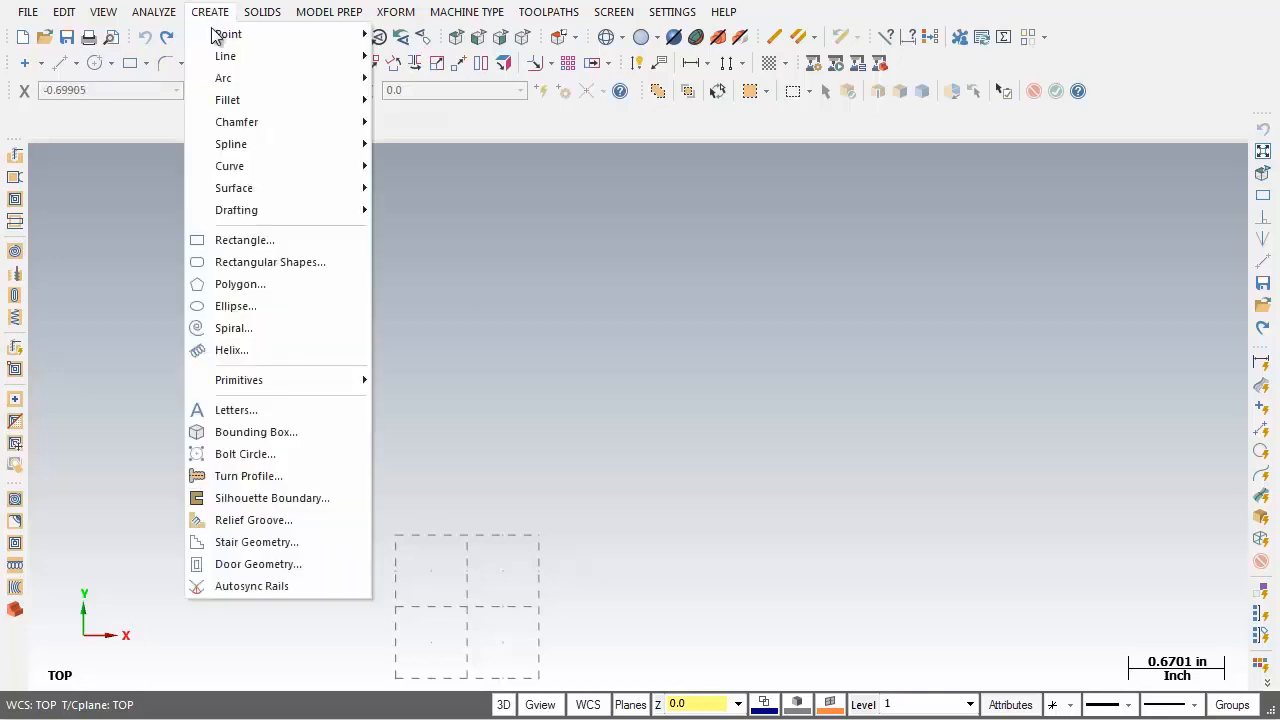
{"action": "mouse_move", "coordinate": [225, 56]}
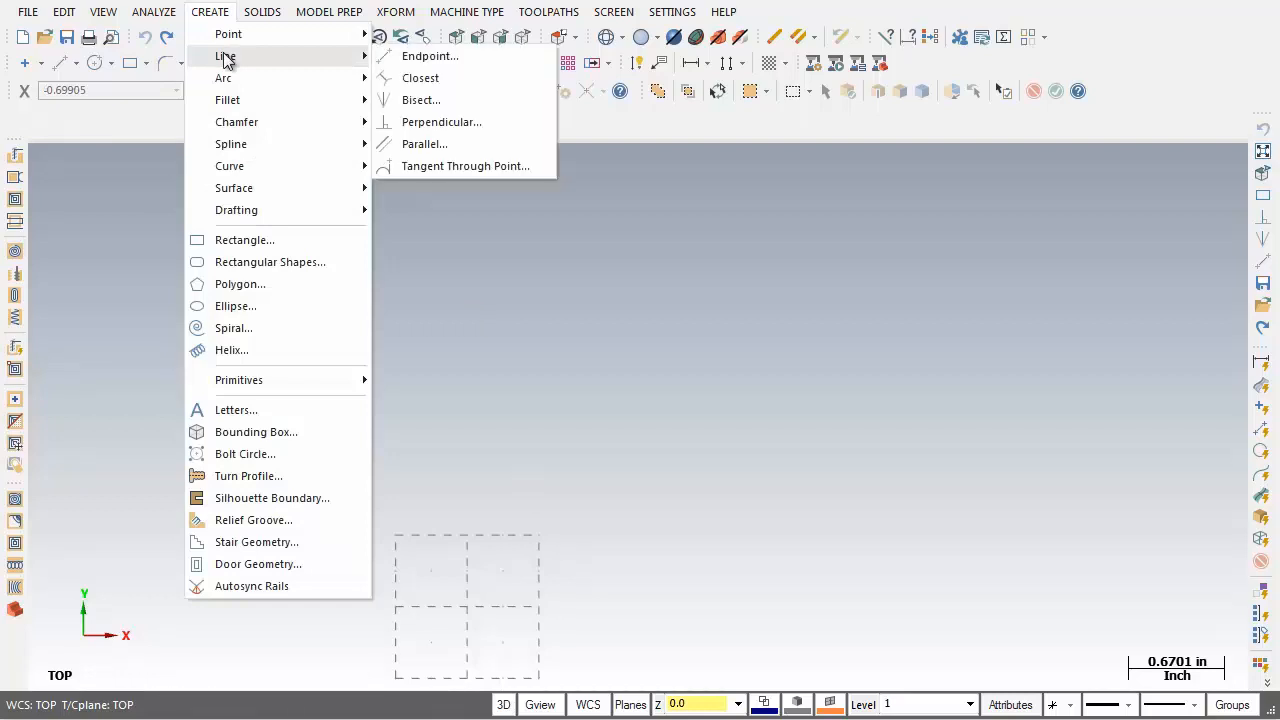
{"action": "left_click", "coordinate": [478, 60]}
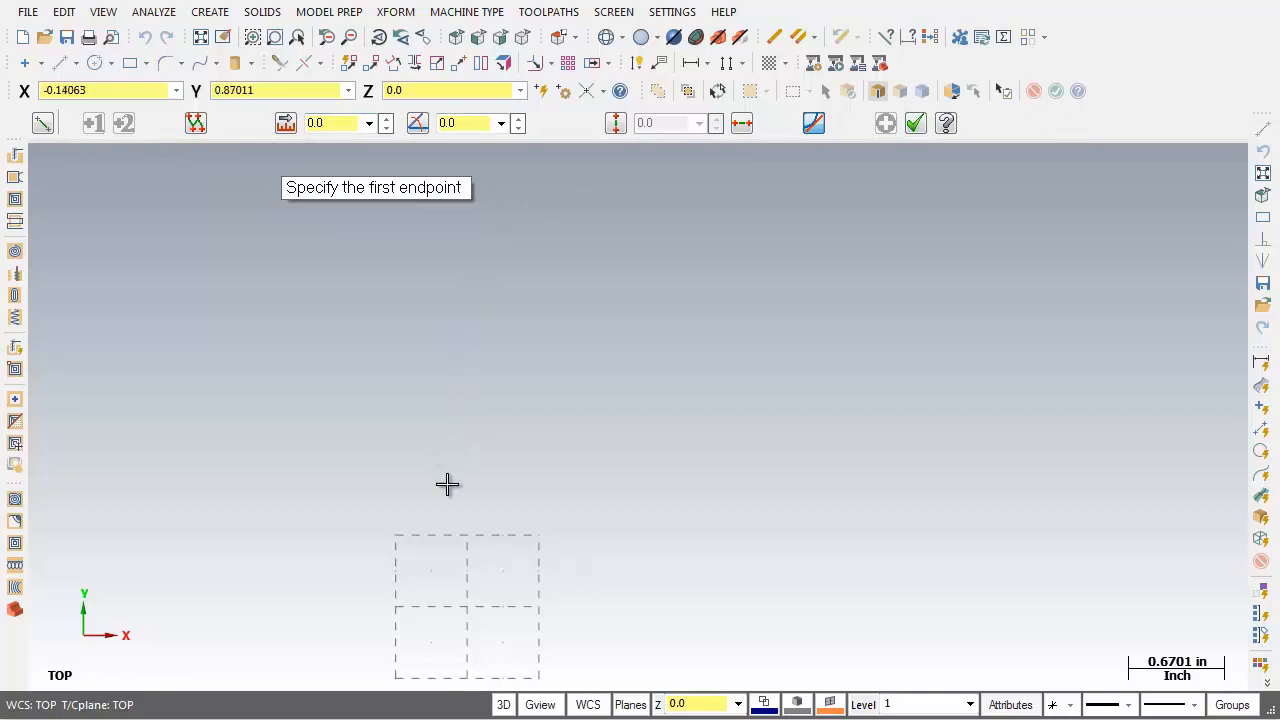
{"action": "left_click", "coordinate": [466, 607]}
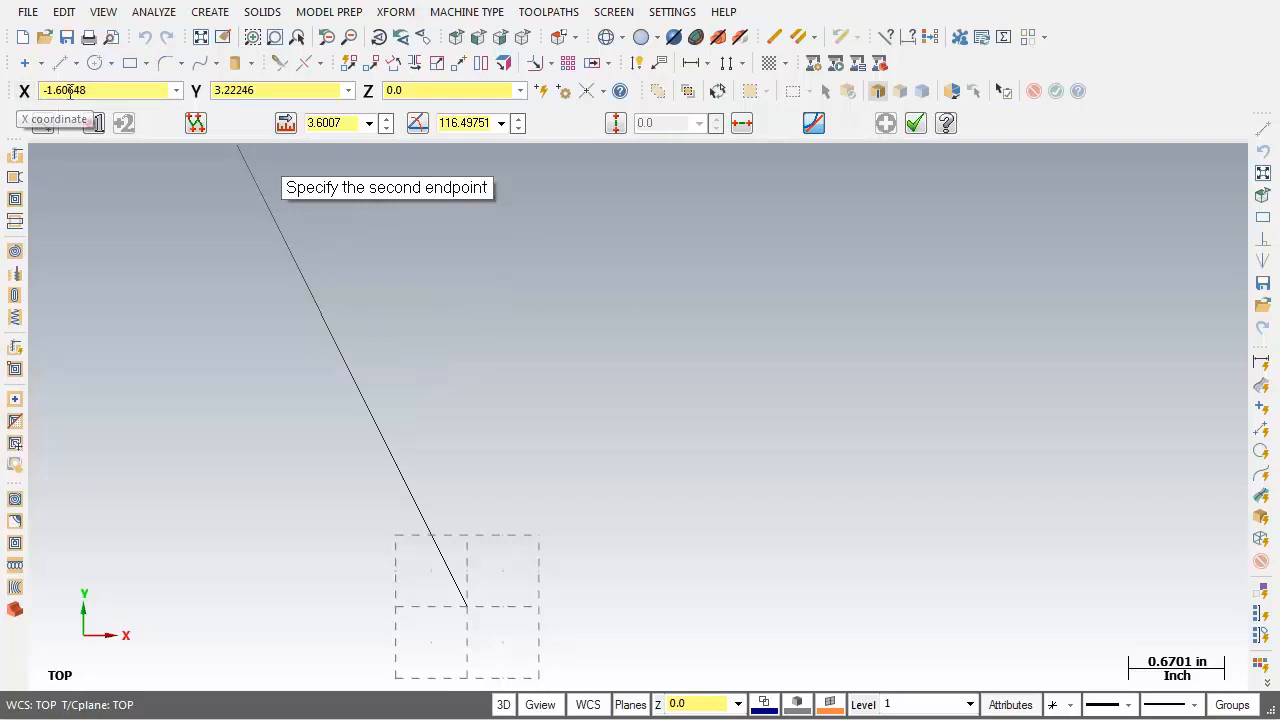
{"action": "left_click", "coordinate": [127, 90]}
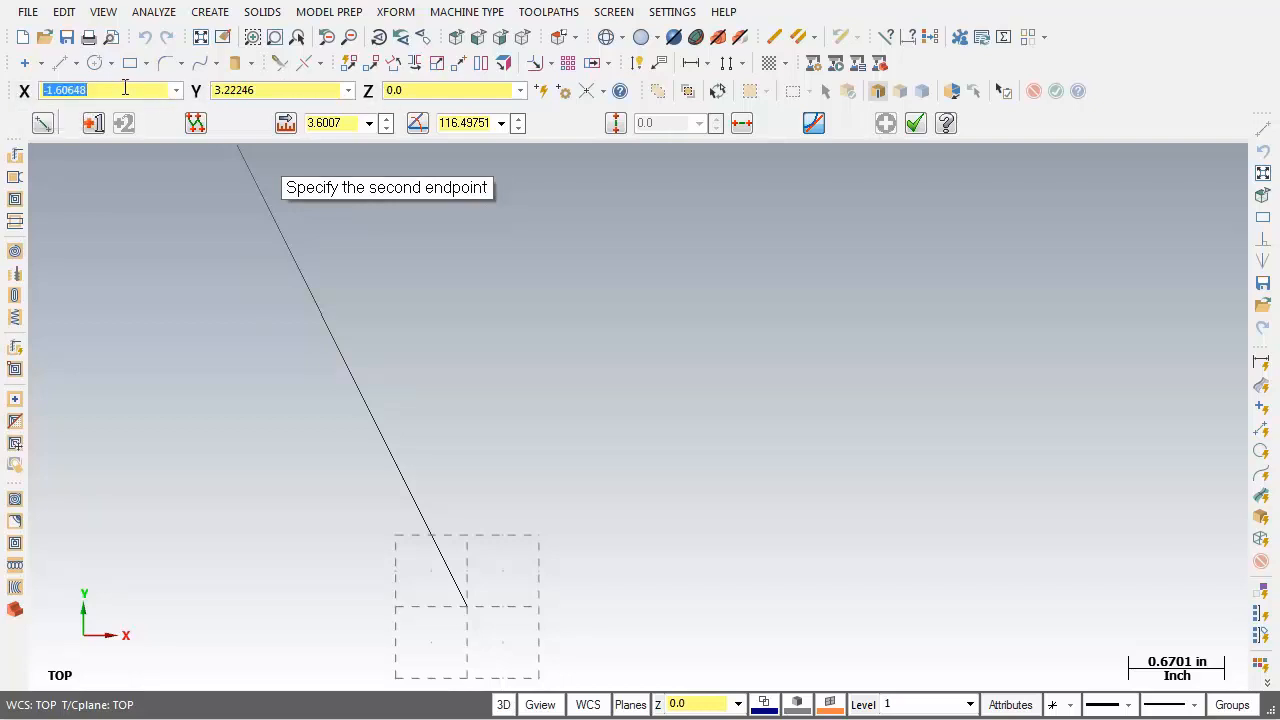
{"action": "type", "text": "0"}
{"action": "key", "text": "Tab"}
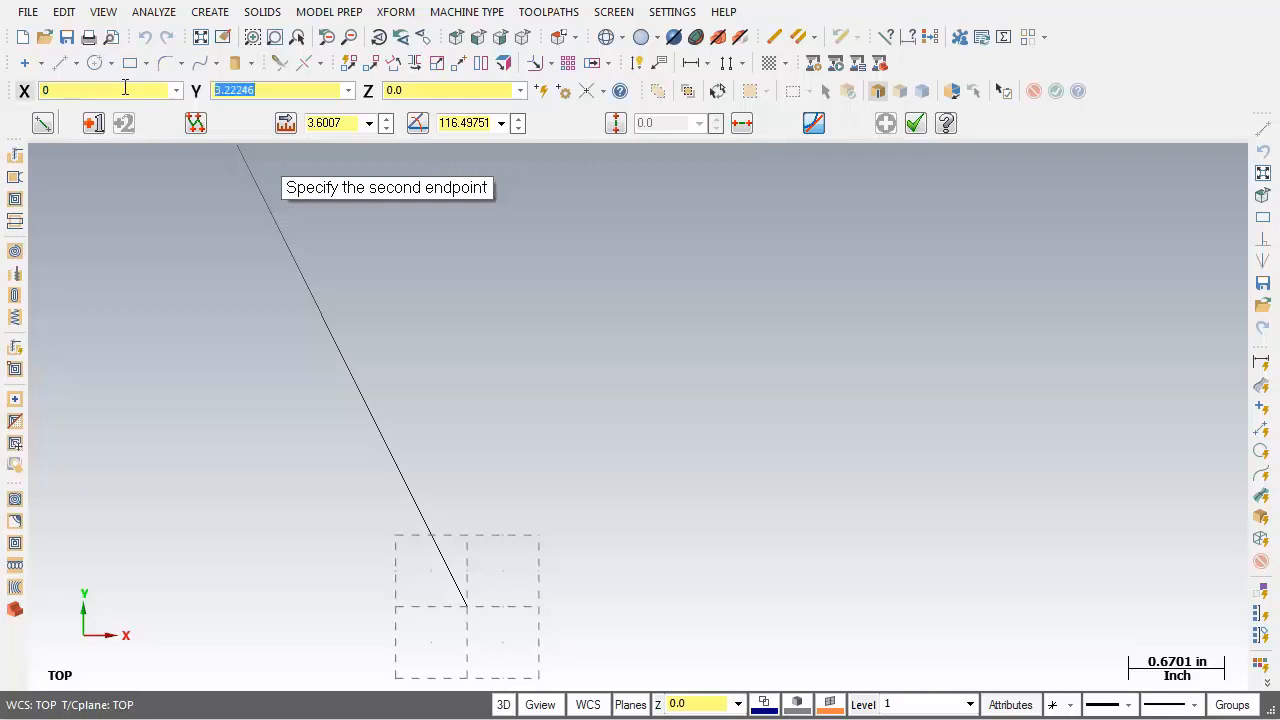
{"action": "type", "text": "3"}
{"action": "key", "text": "Tab"}
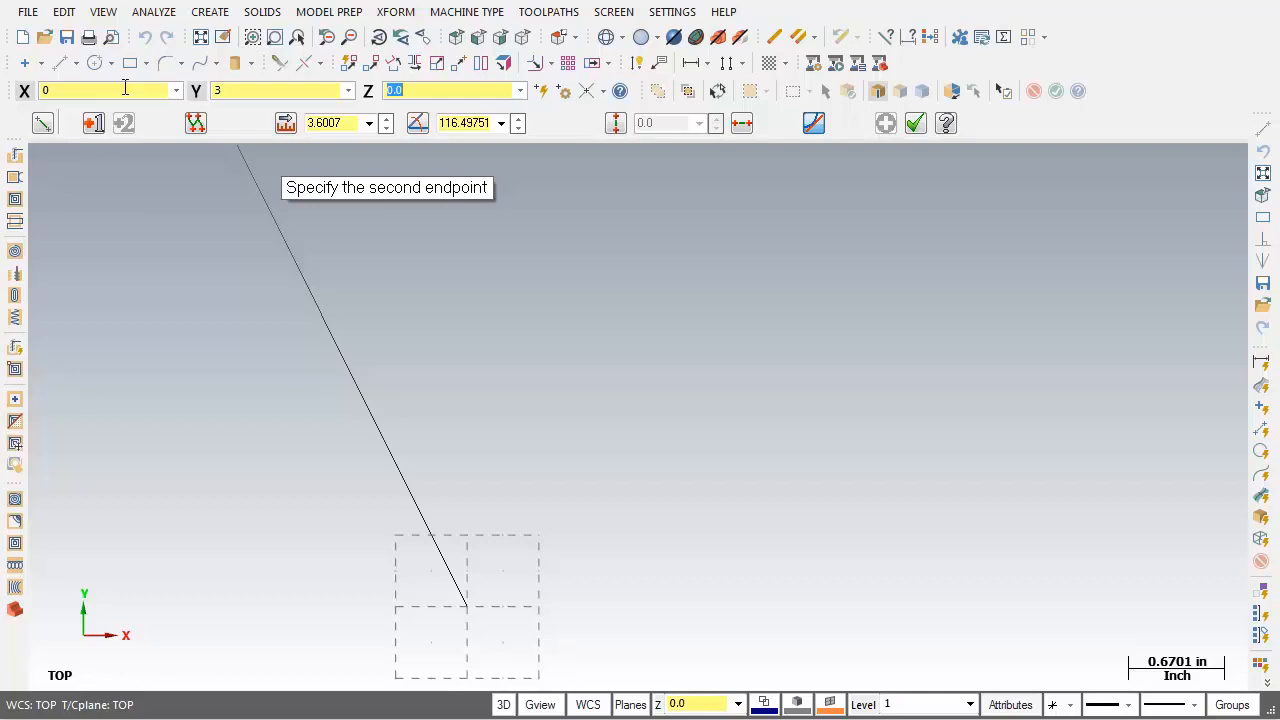
{"action": "key", "text": "Return"}
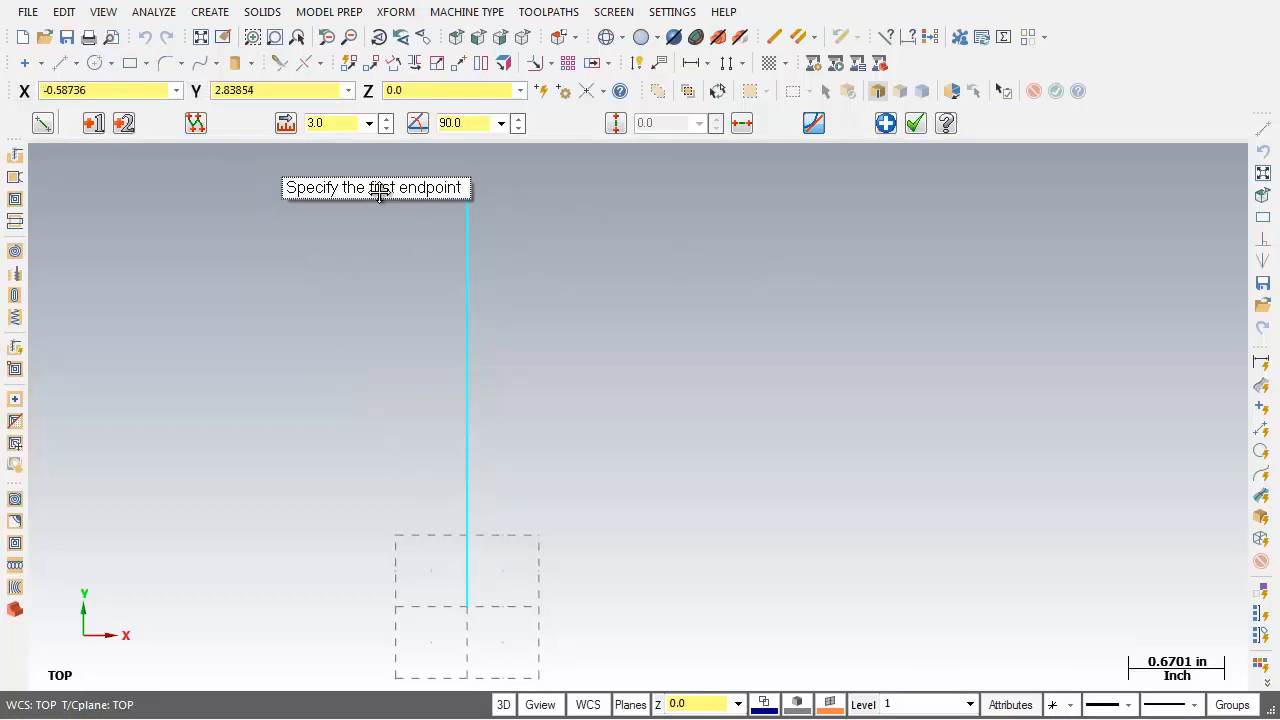
{"action": "left_click_drag", "start_coordinate": [378, 193], "coordinate": [274, 194]}
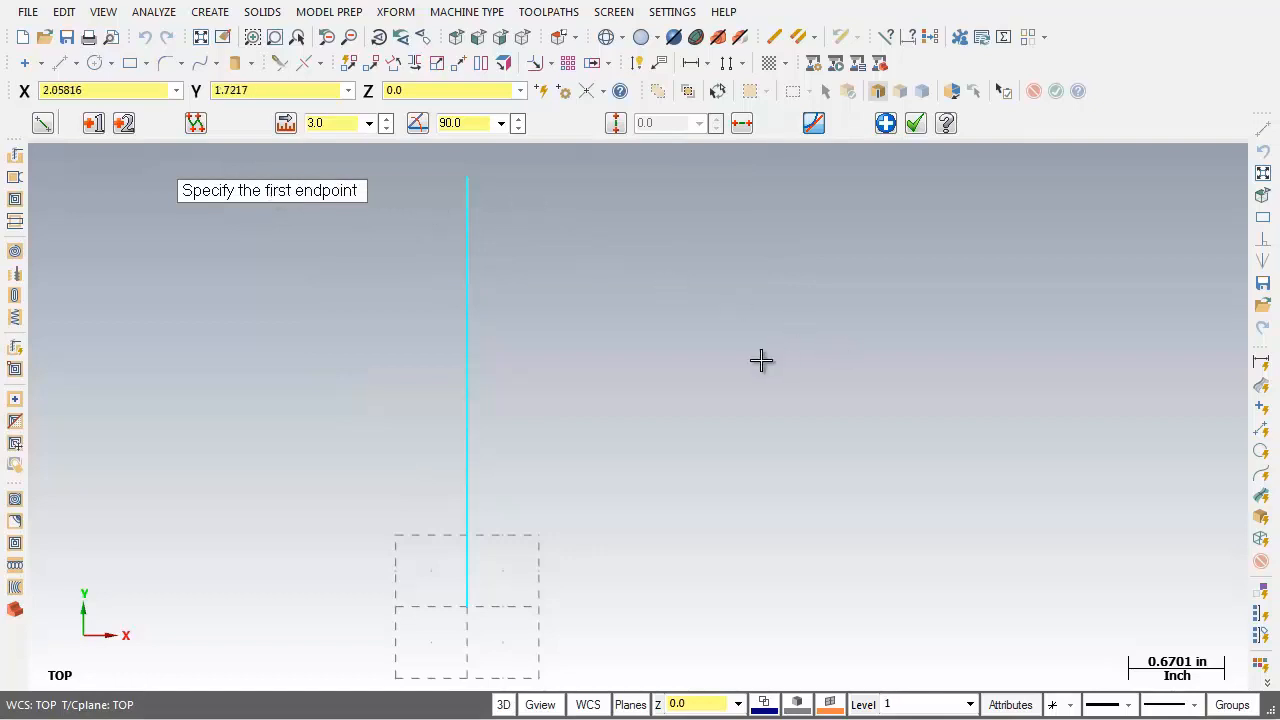
{"action": "left_click", "coordinate": [889, 128]}
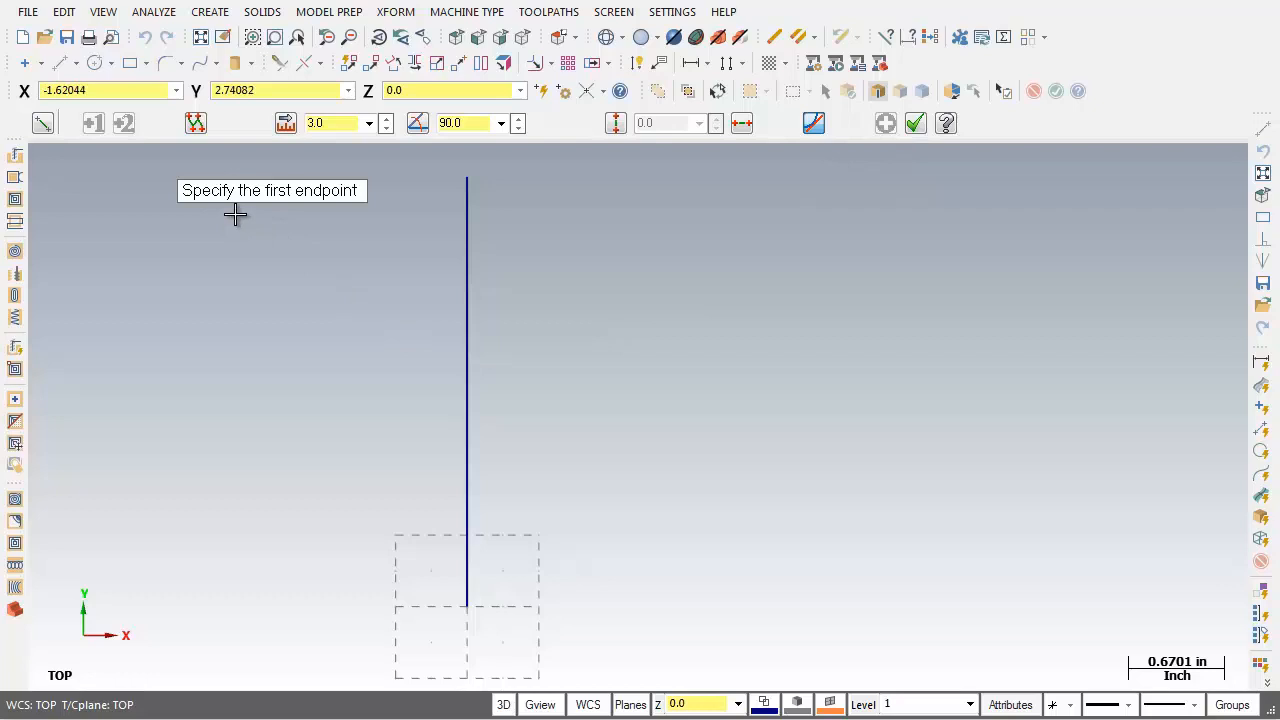
Step: Draw a horizontal line from the vertical line's upper endpoint to X 3, Y 3 and finish the line command
{"action": "left_click", "coordinate": [466, 179]}
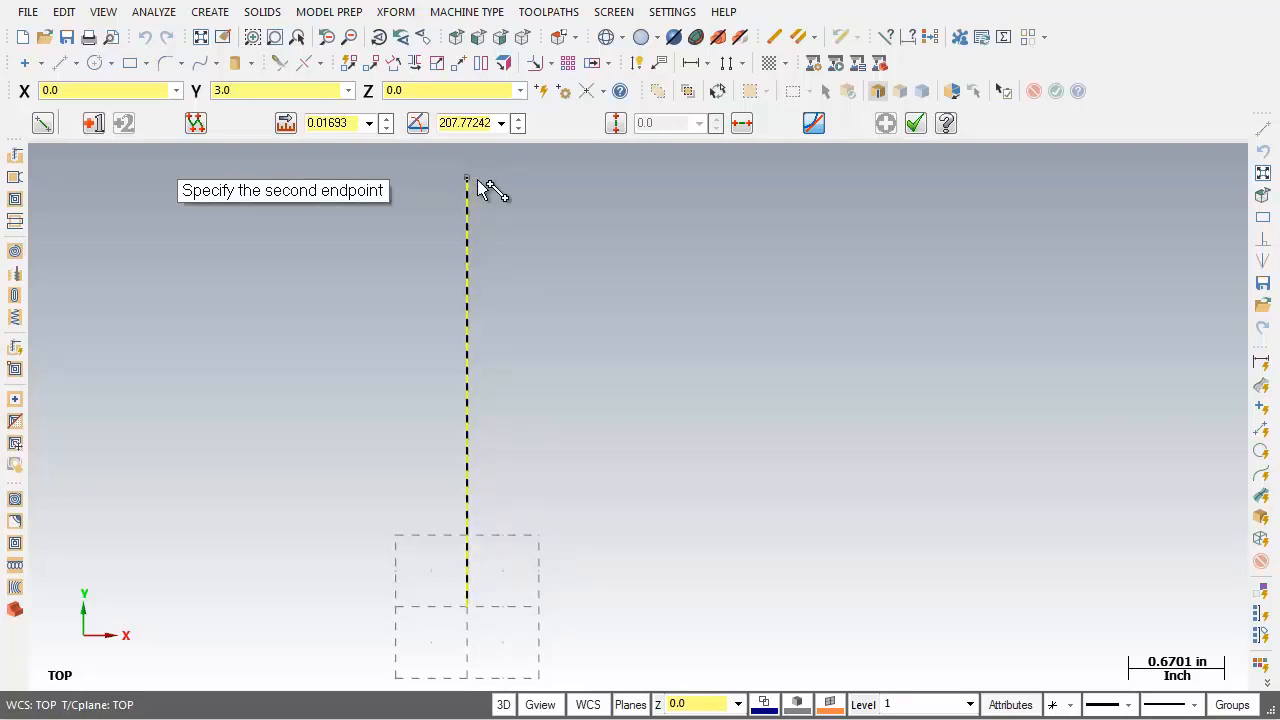
{"action": "left_click", "coordinate": [543, 90]}
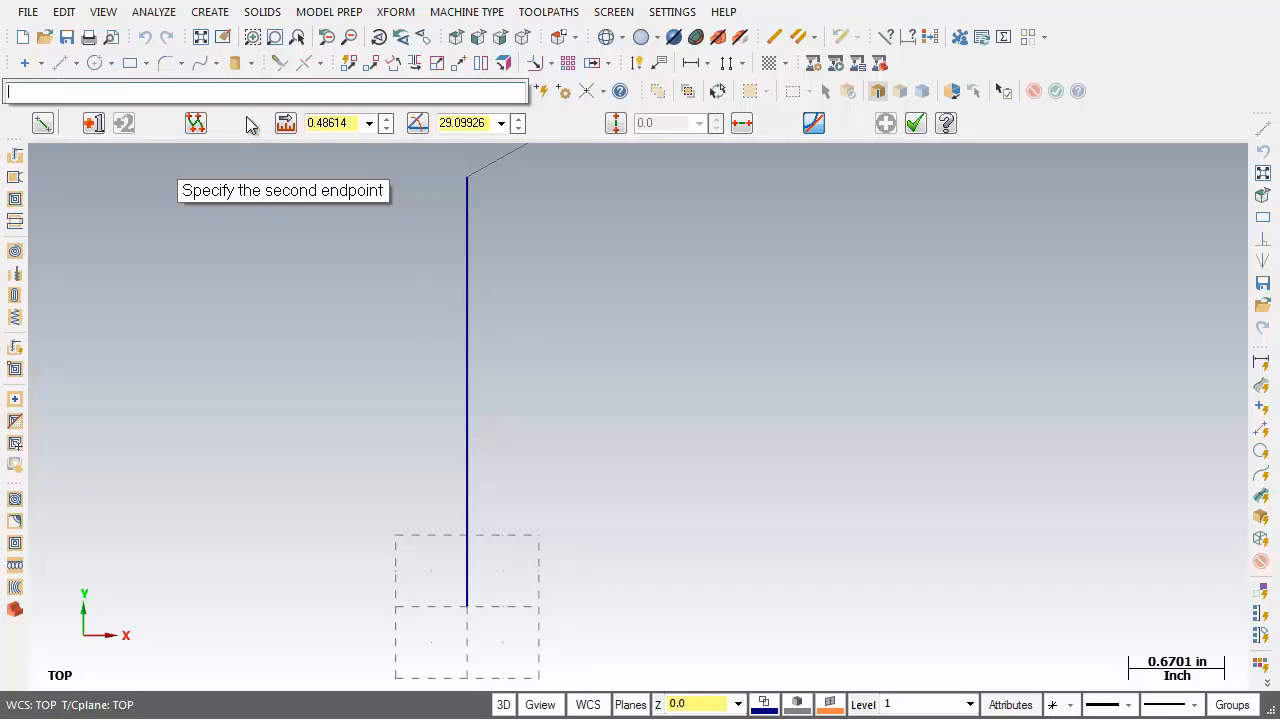
{"action": "type", "text": "3.3"}
{"action": "key", "text": "Return"}
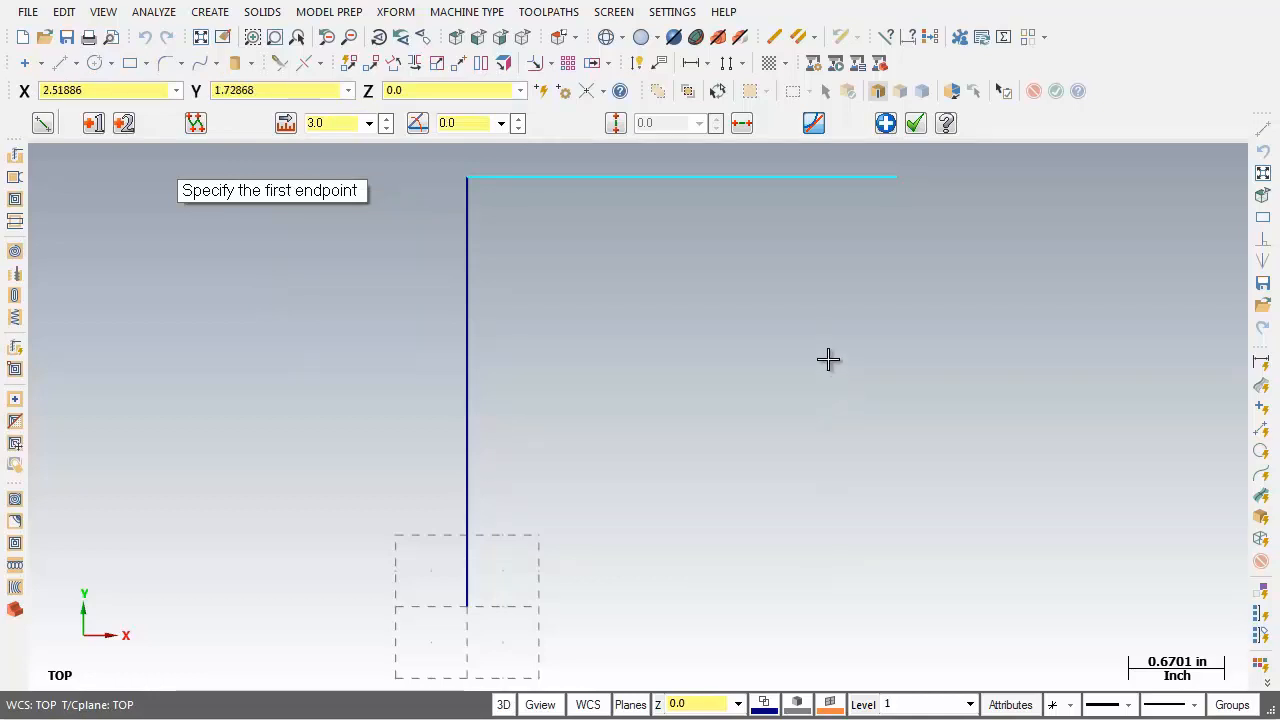
{"action": "left_click", "coordinate": [917, 130]}
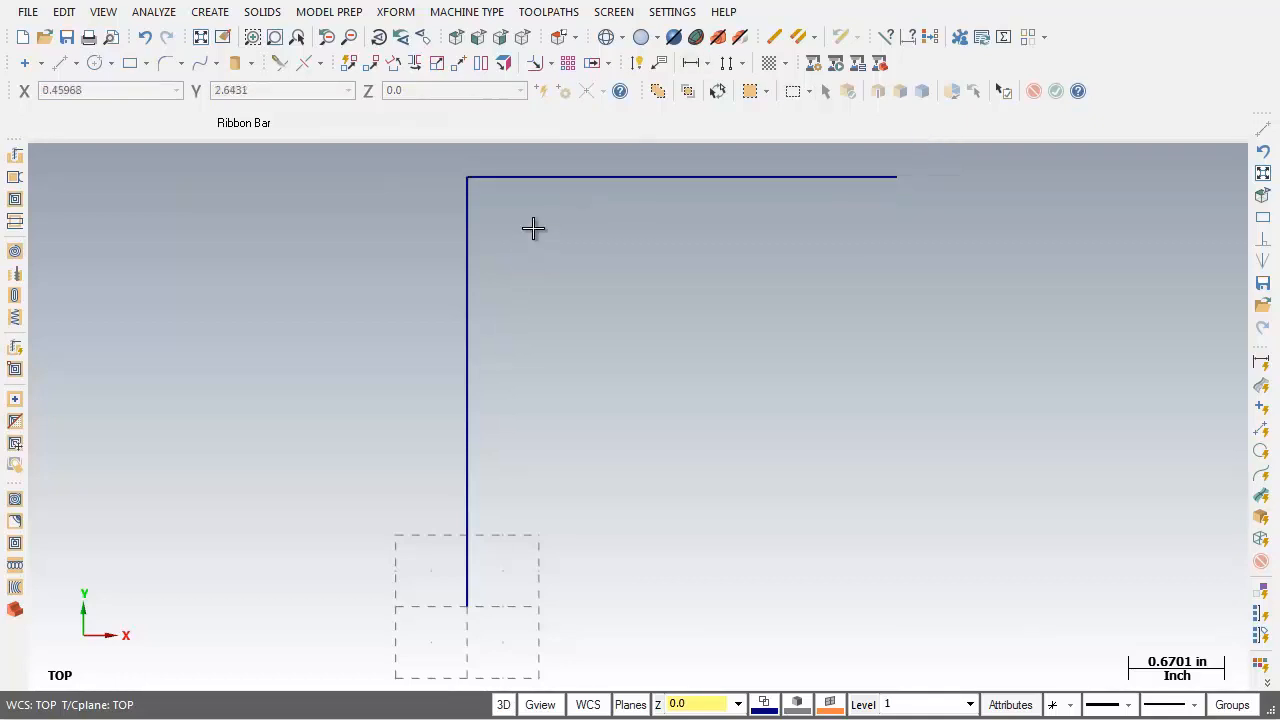
Step: Create a line parallel to the vertical line at a distance of 3.0 toward the free end of the horizontal line
{"action": "left_click", "coordinate": [210, 12]}
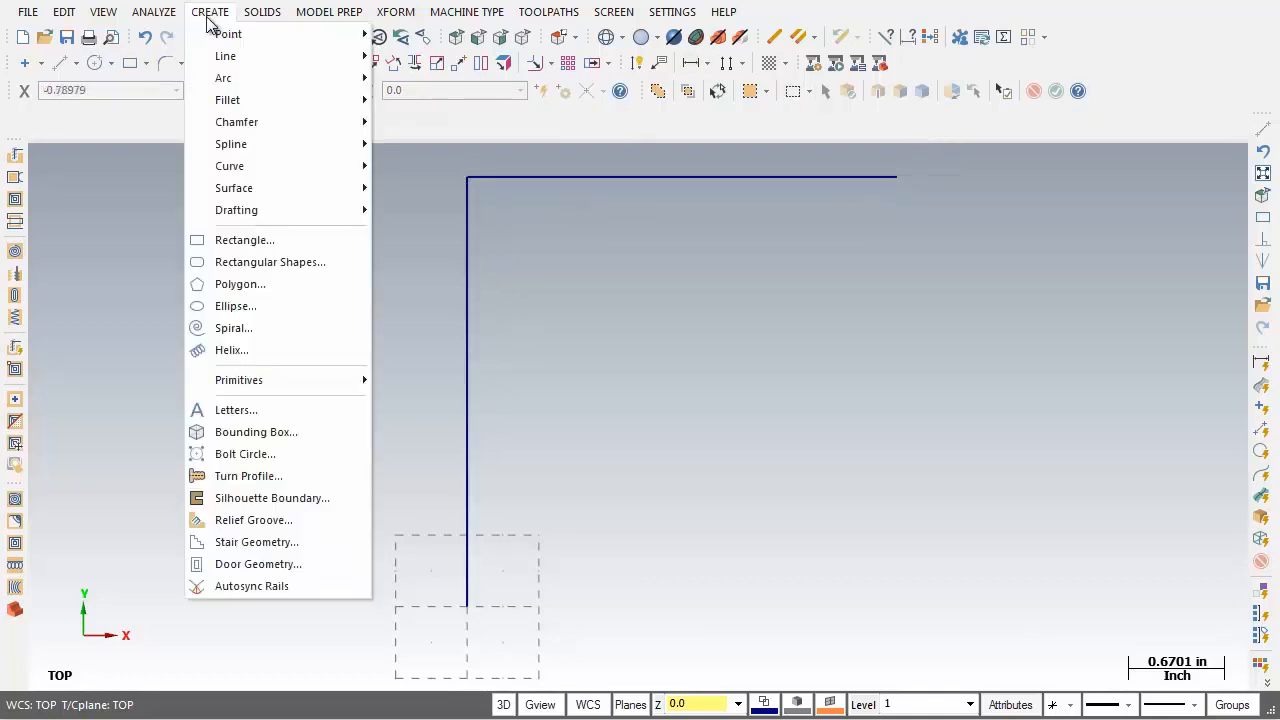
{"action": "mouse_move", "coordinate": [224, 57]}
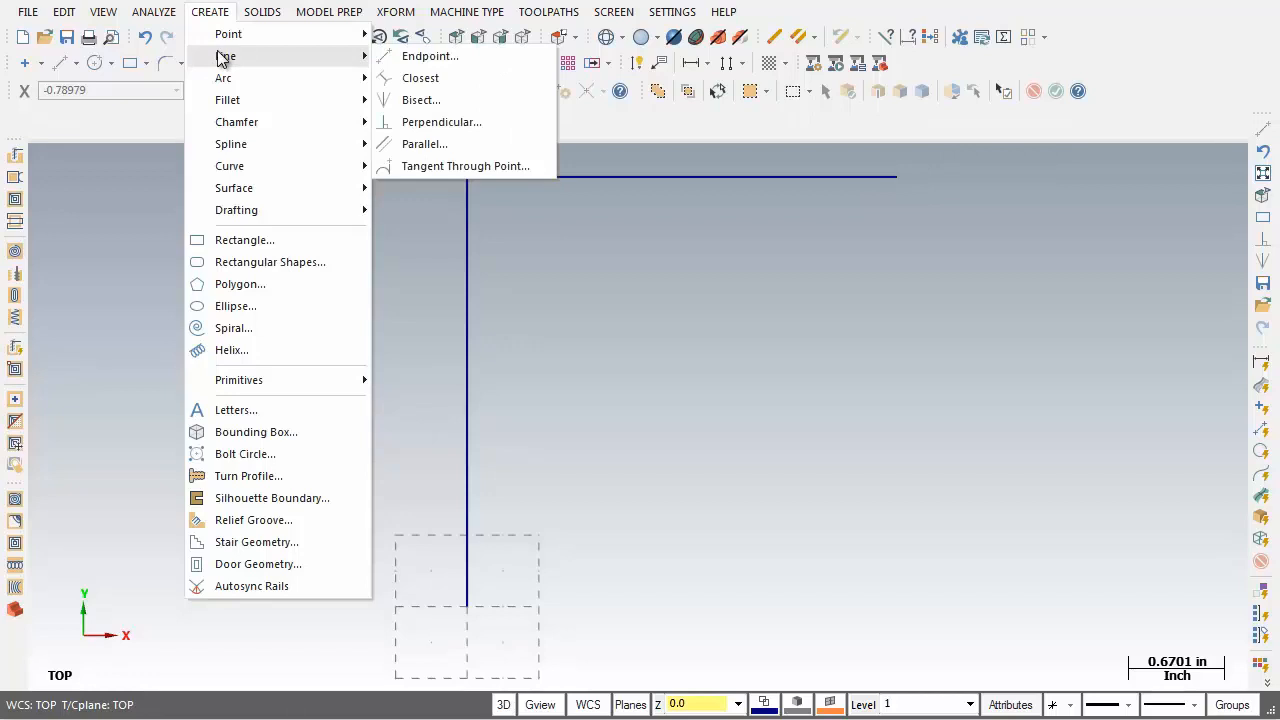
{"action": "left_click", "coordinate": [479, 146]}
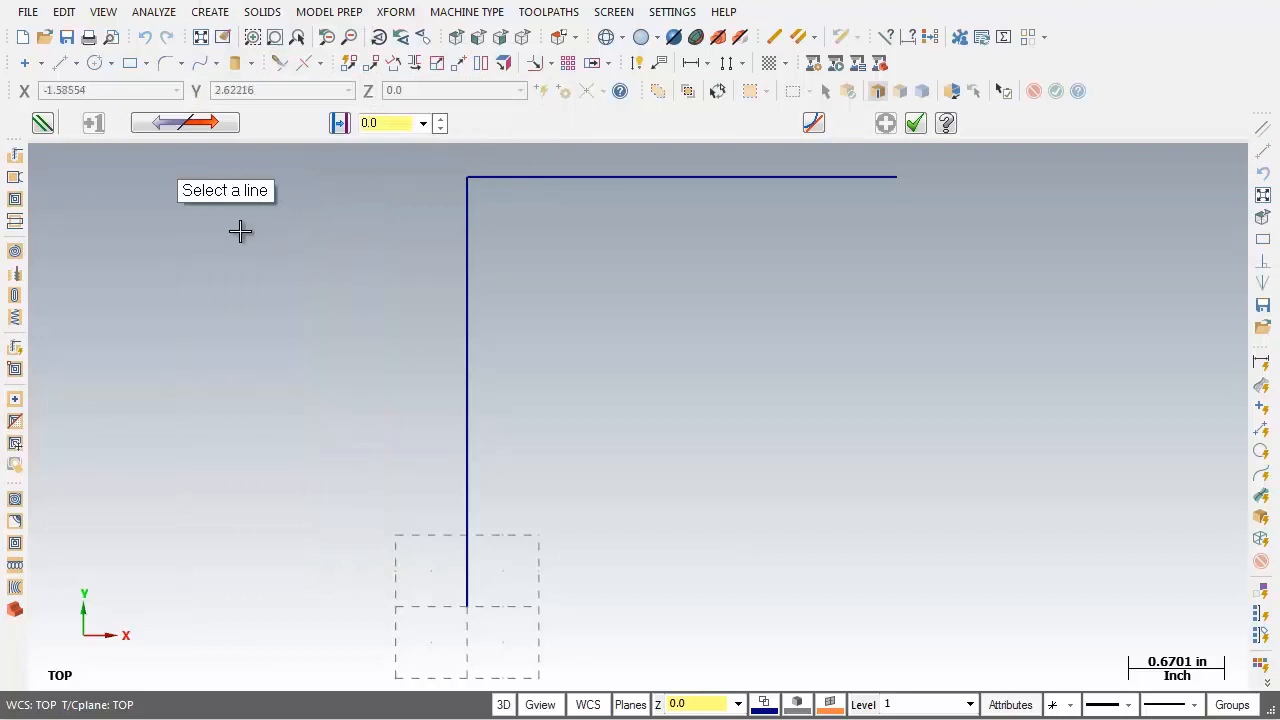
{"action": "left_click", "coordinate": [467, 296]}
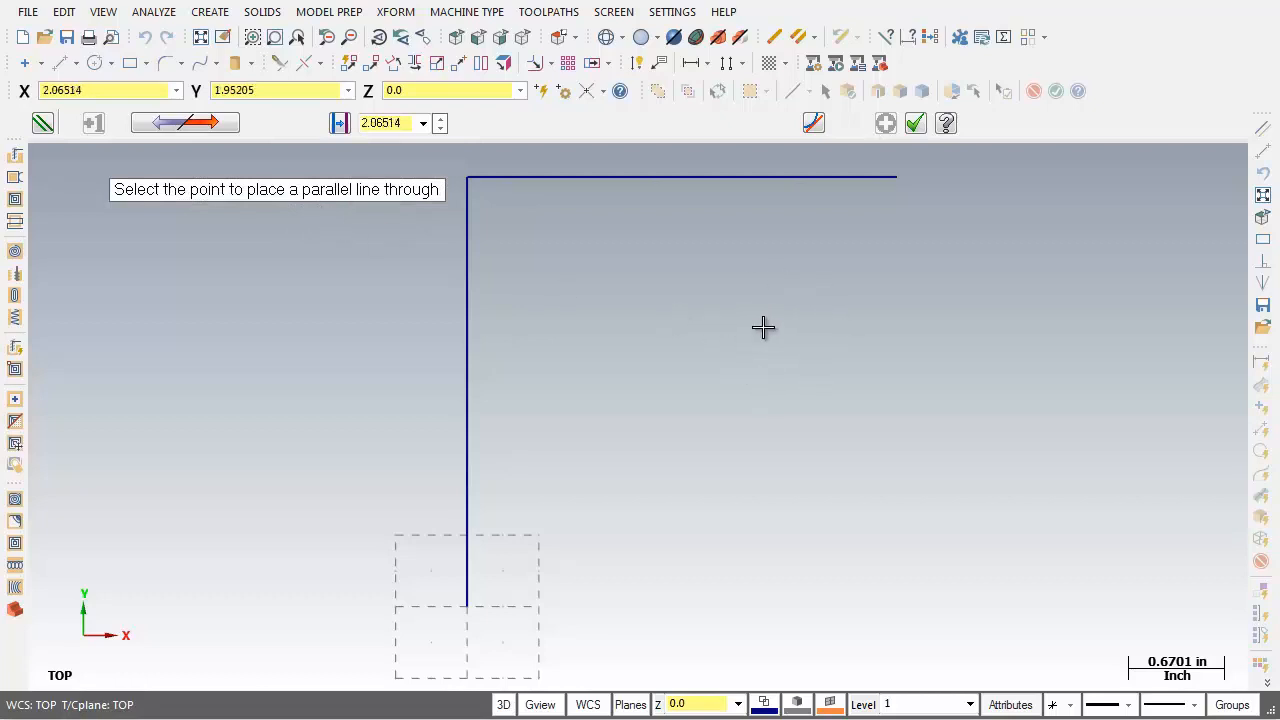
{"action": "left_click", "coordinate": [798, 309]}
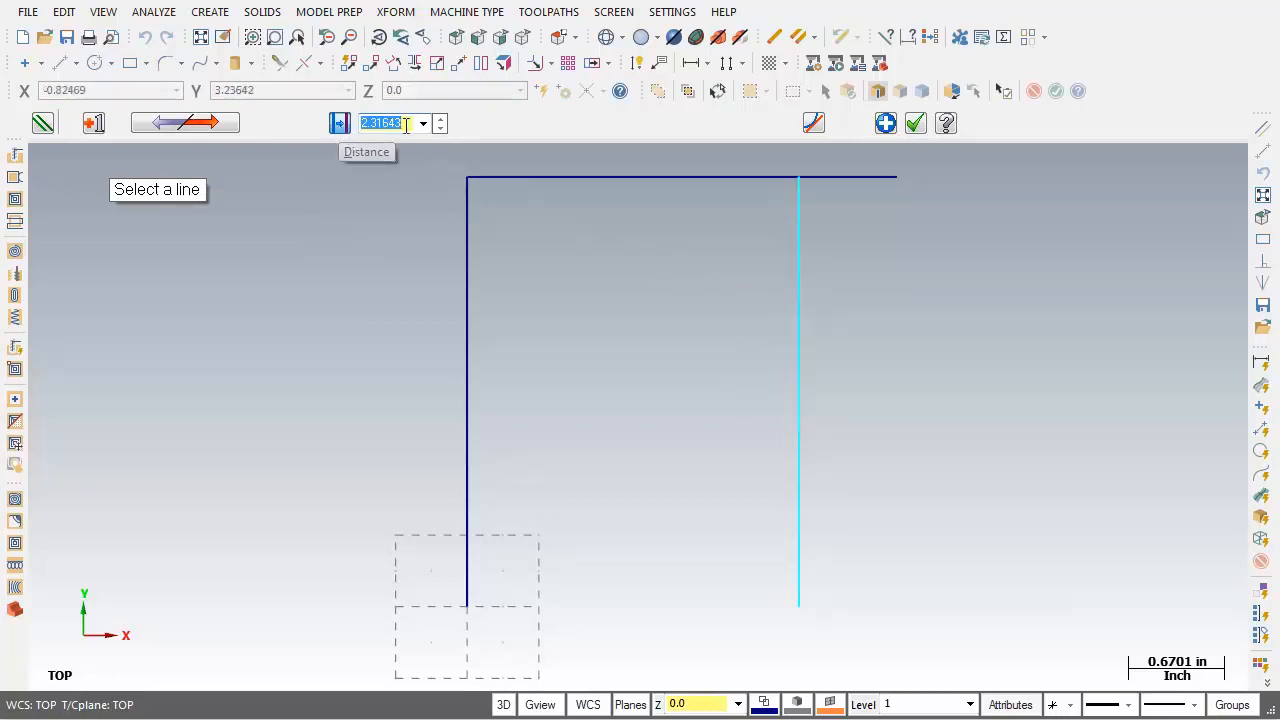
{"action": "type", "text": "3.0"}
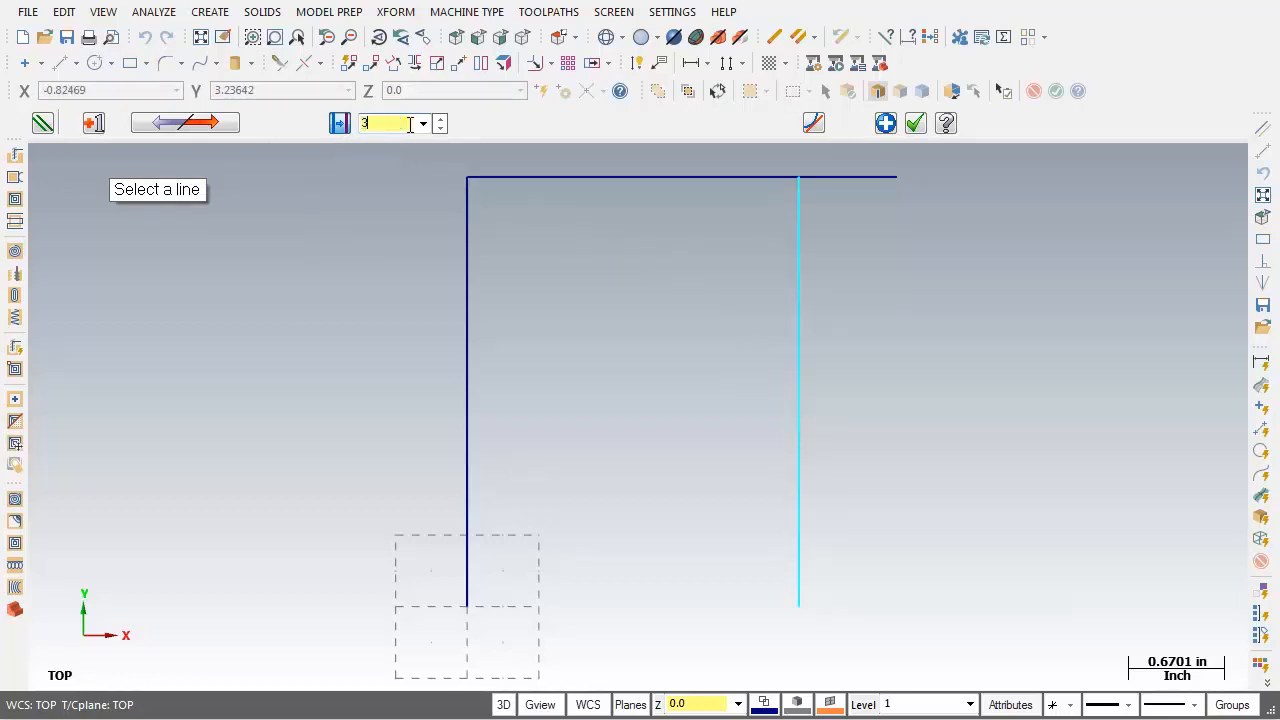
{"action": "key", "text": "Return"}
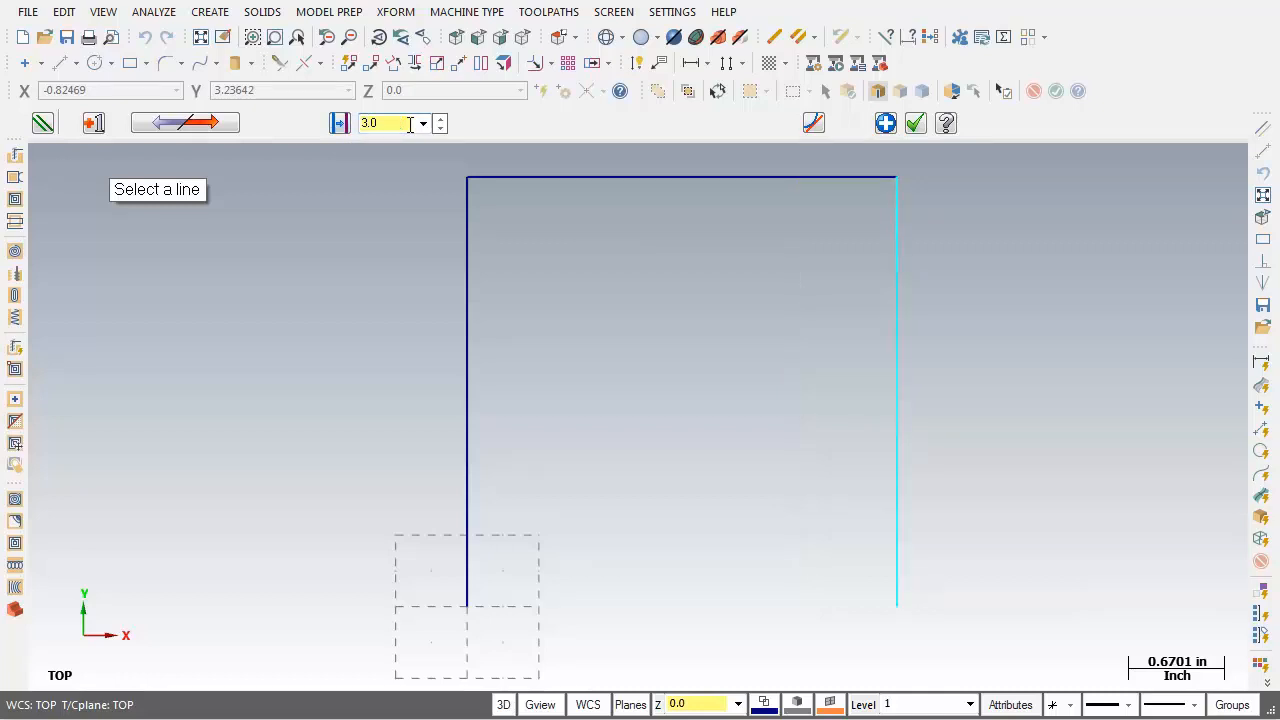
{"action": "left_click", "coordinate": [885, 124]}
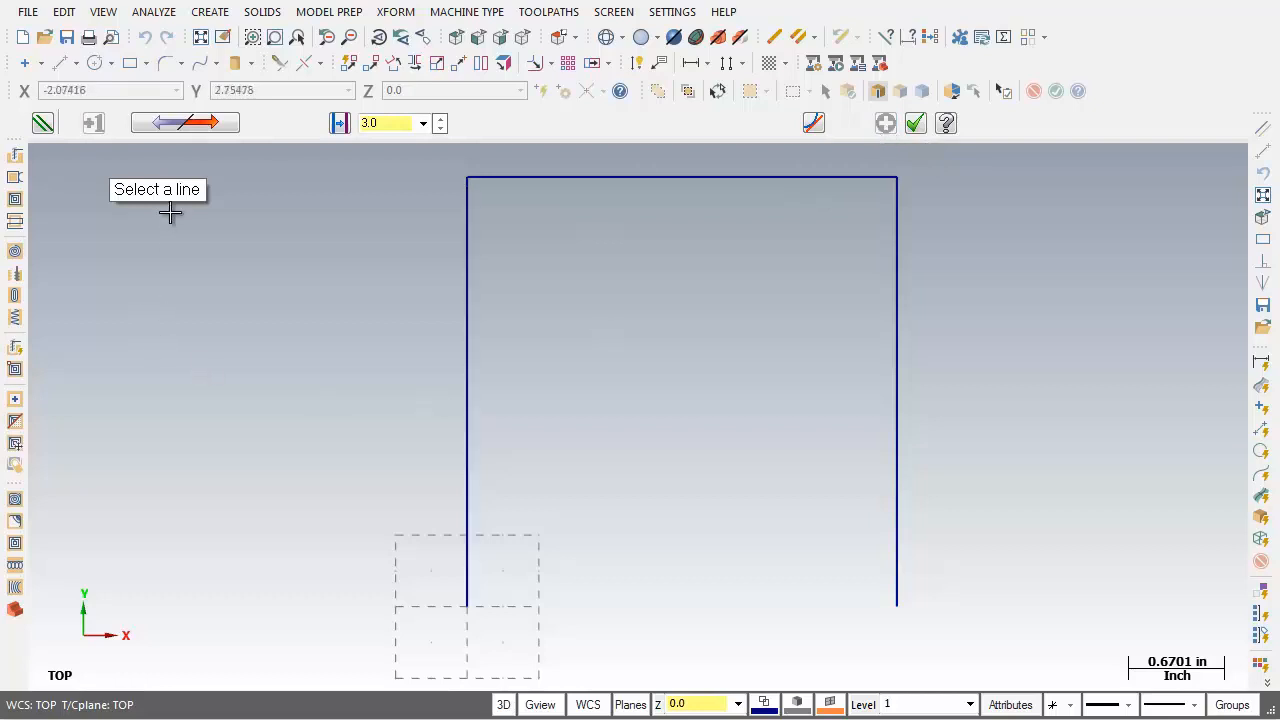
Step: Create a line parallel to the upper horizontal line at a distance of 3.0 below it, closing the square, and finish the command
{"action": "left_click", "coordinate": [666, 178]}
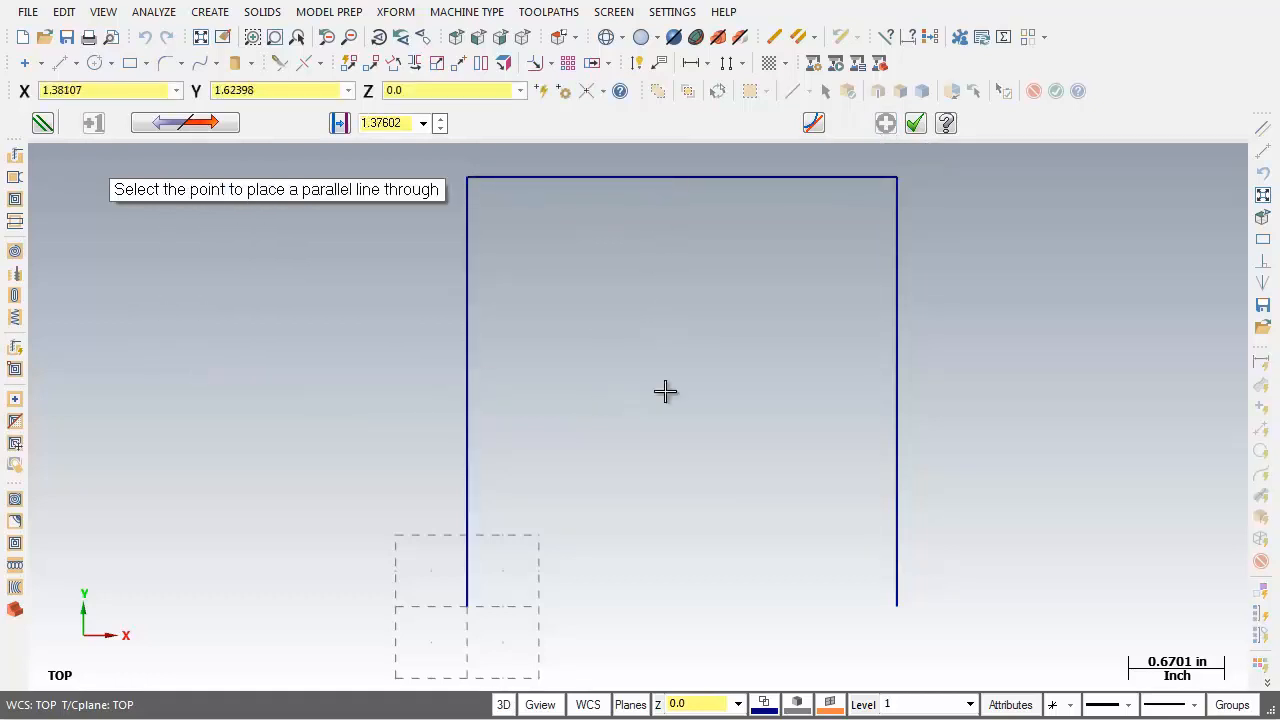
{"action": "left_click", "coordinate": [656, 541]}
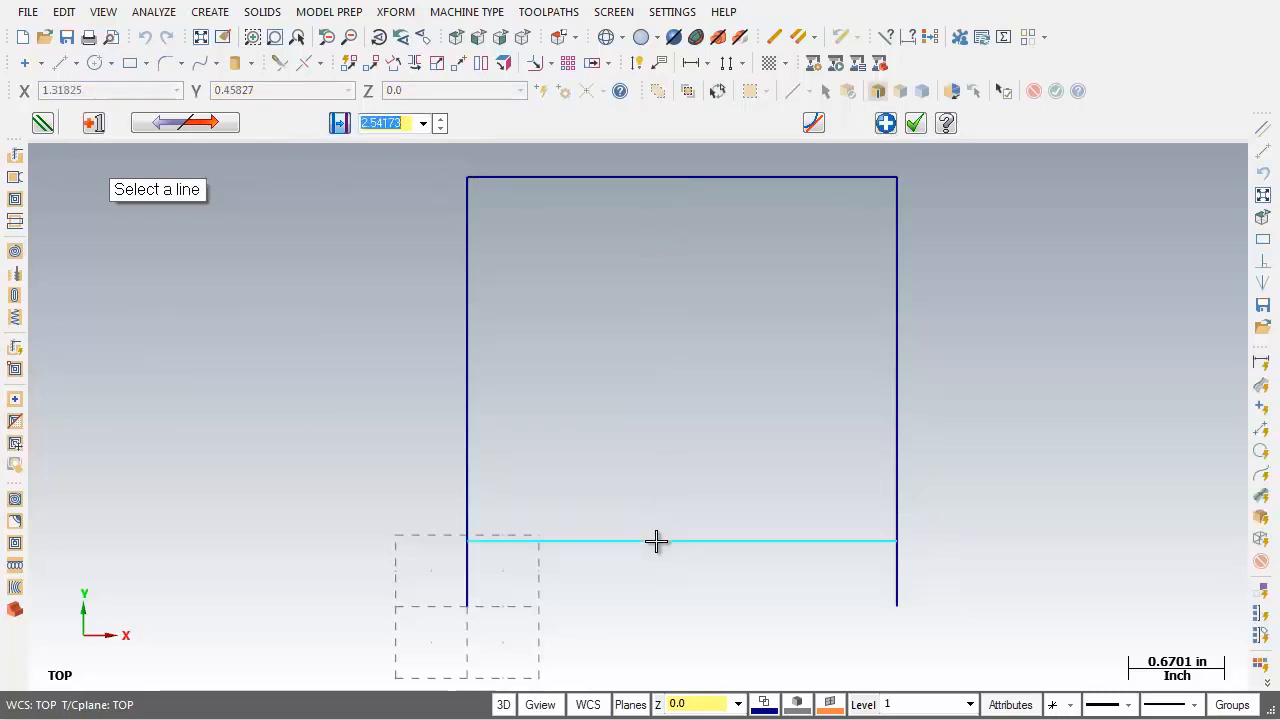
{"action": "left_click", "coordinate": [423, 123]}
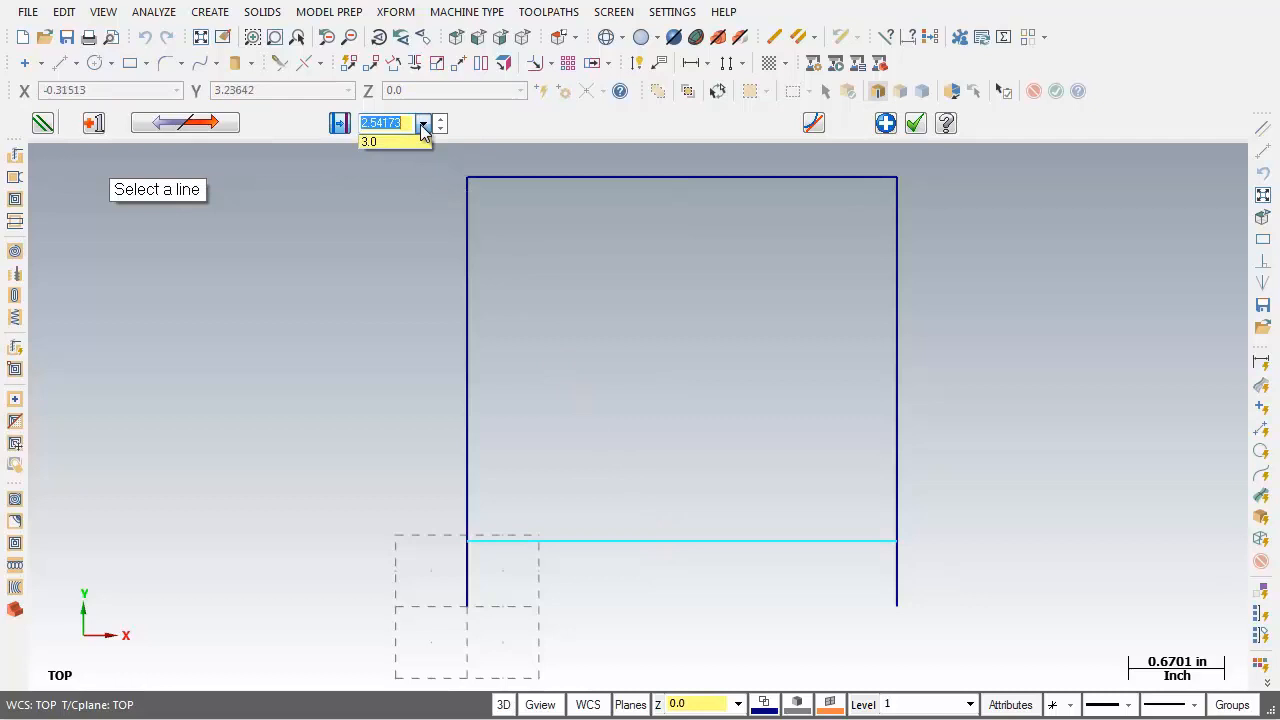
{"action": "left_click", "coordinate": [391, 141]}
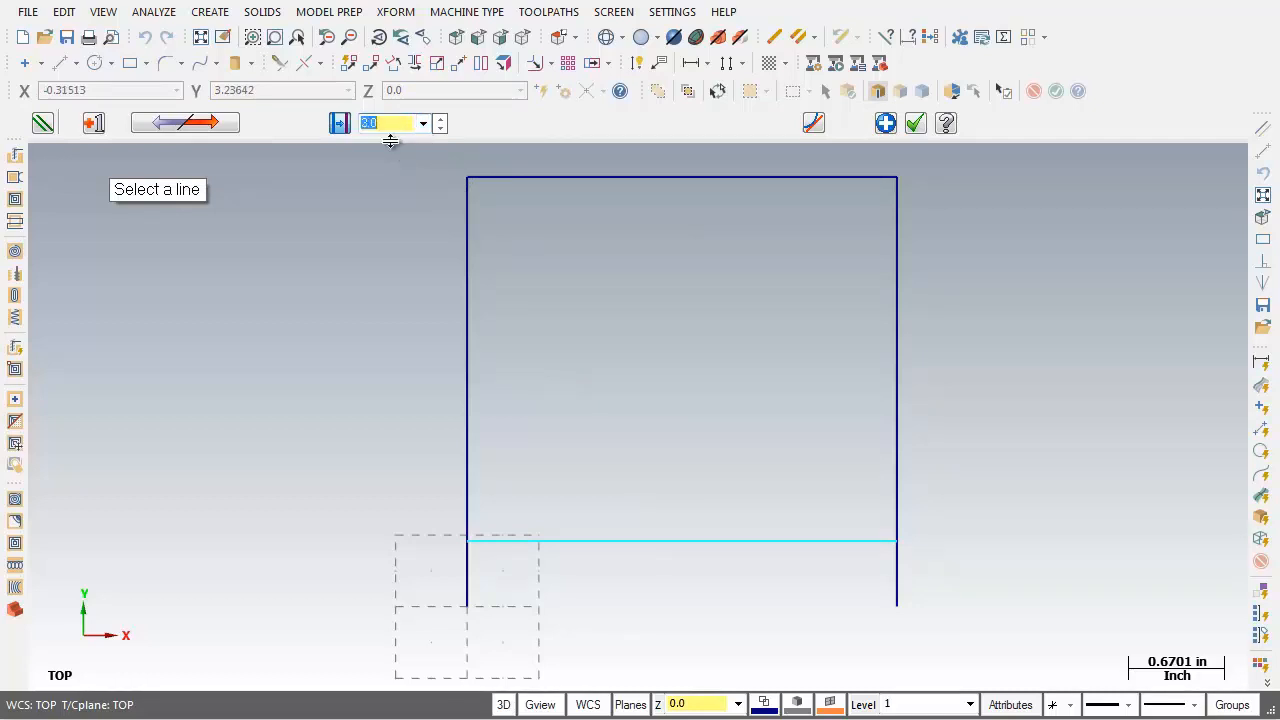
{"action": "key", "text": "Return"}
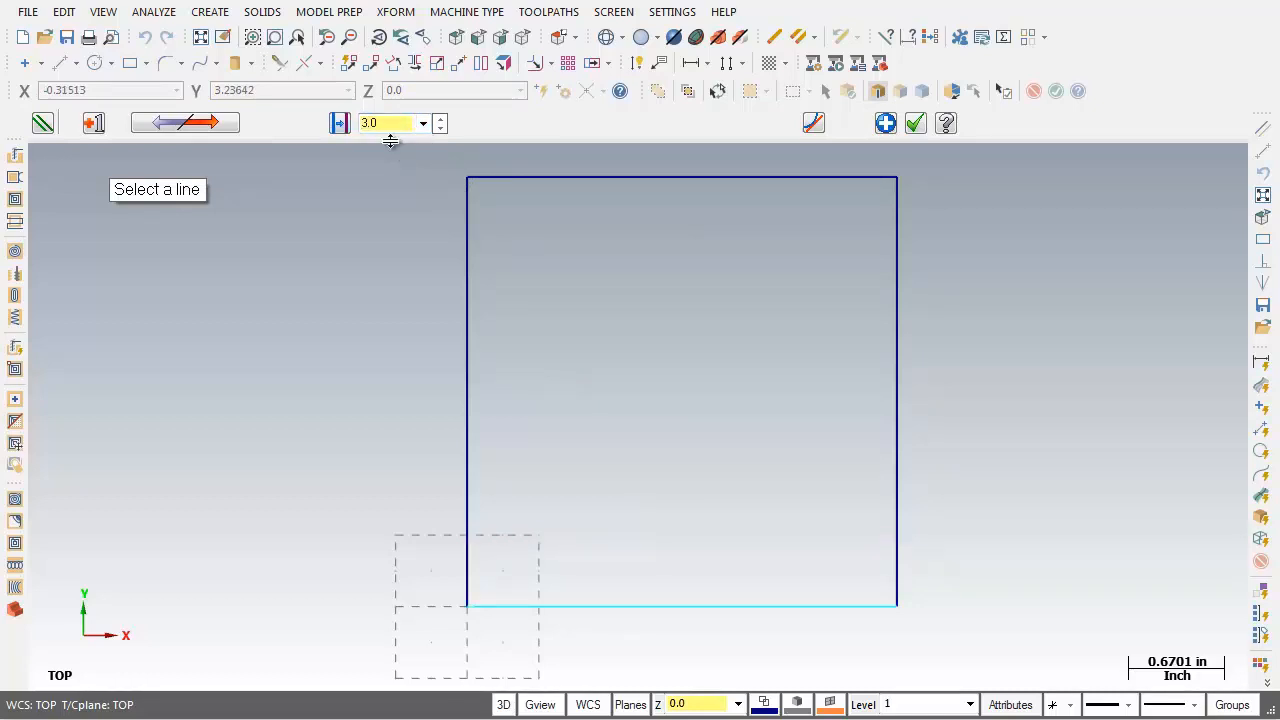
{"action": "left_click", "coordinate": [914, 124]}
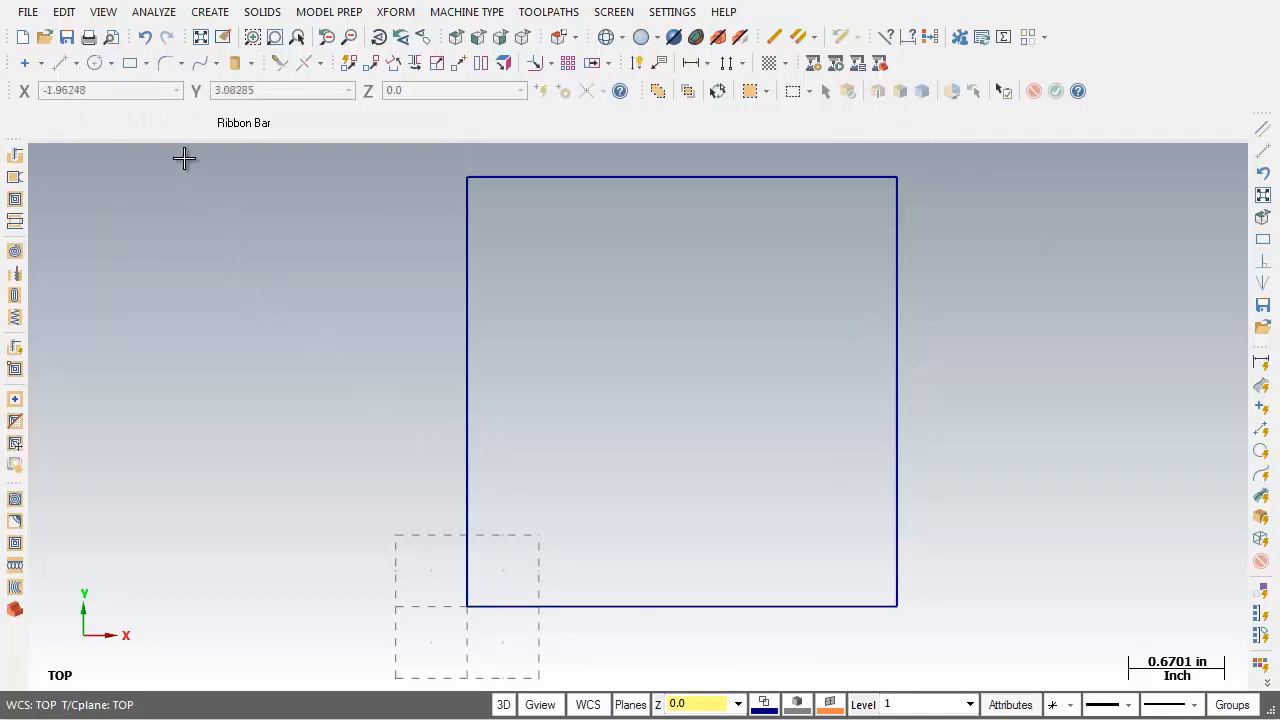
Step: Undo all four lines of the square outline to clear the drawing
{"action": "left_click", "coordinate": [145, 40]}
{"action": "left_click", "coordinate": [145, 40]}
{"action": "left_click", "coordinate": [145, 40]}
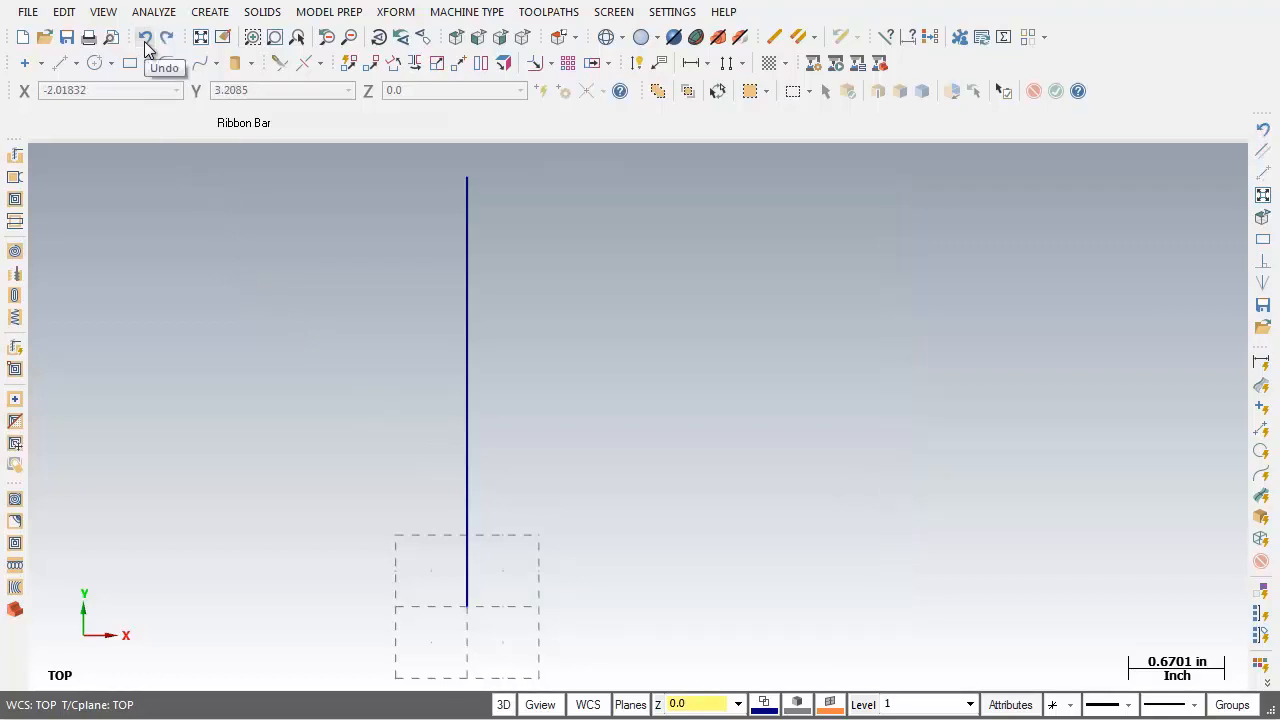
{"action": "left_click", "coordinate": [145, 40]}
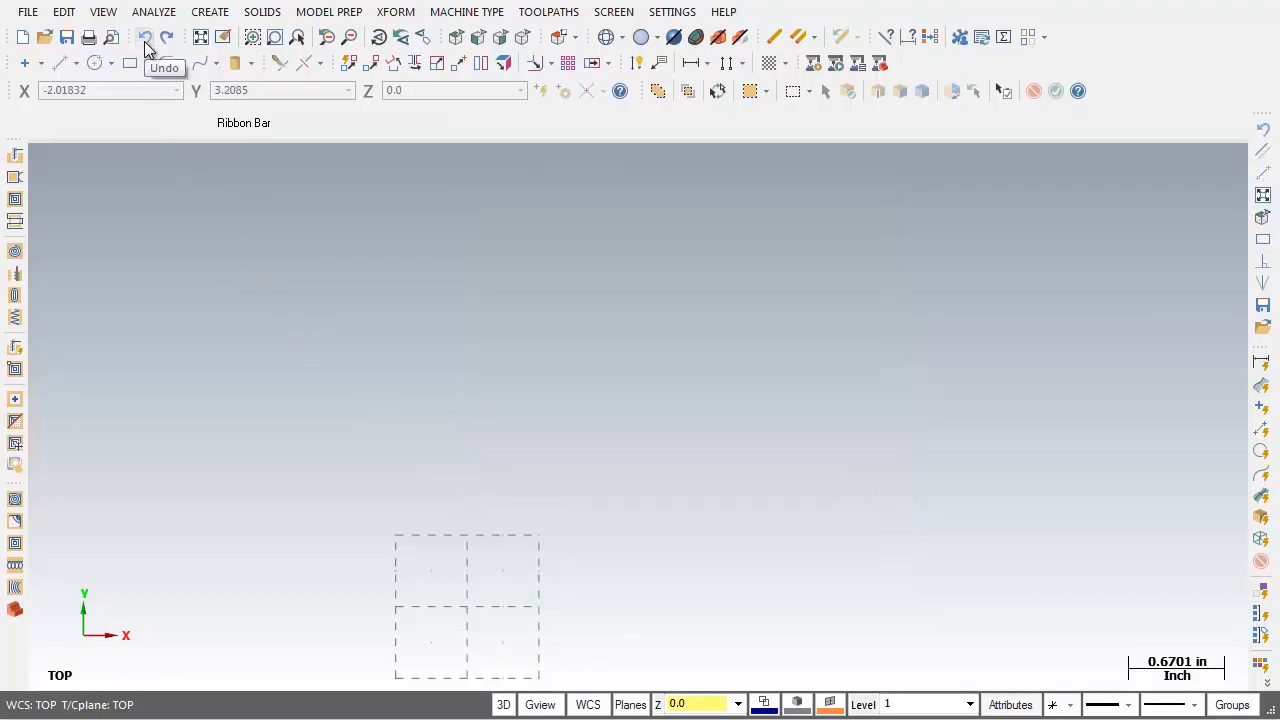
Step: Start a multi-line endpoint line at the origin and lock its length at 3.0
{"action": "left_click", "coordinate": [206, 22]}
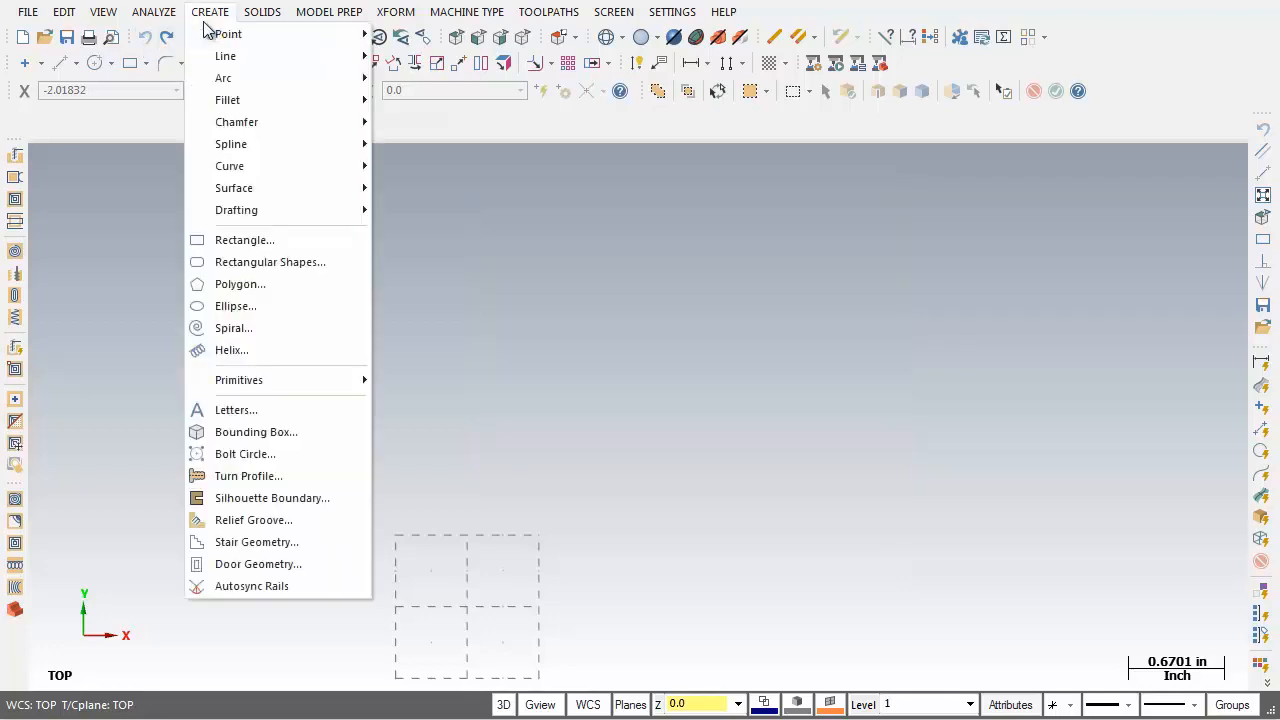
{"action": "mouse_move", "coordinate": [223, 54]}
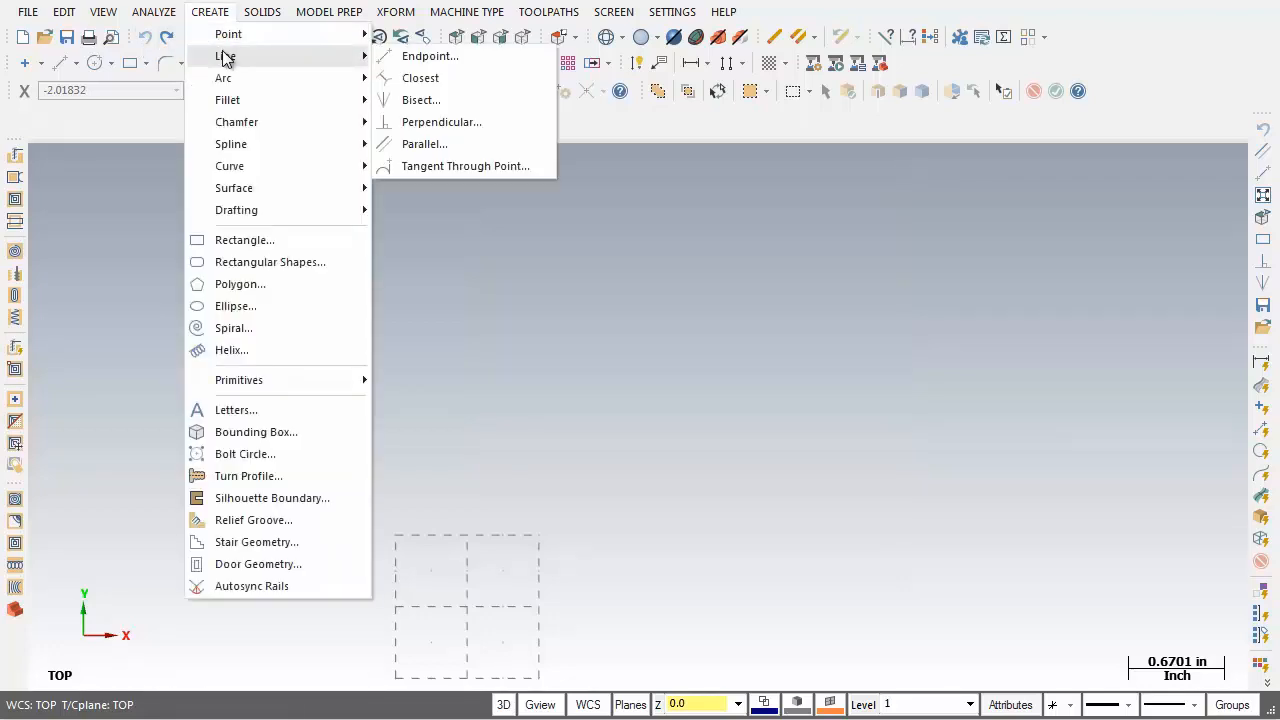
{"action": "left_click", "coordinate": [420, 57]}
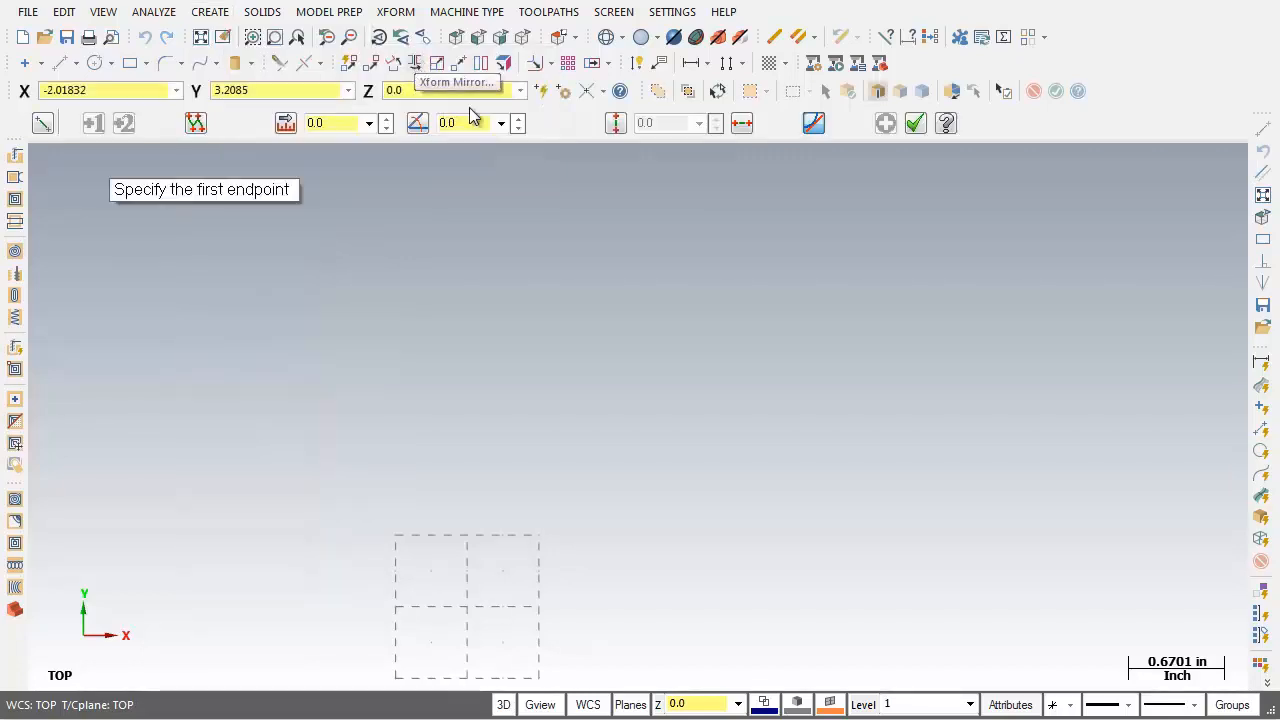
{"action": "left_click", "coordinate": [196, 123]}
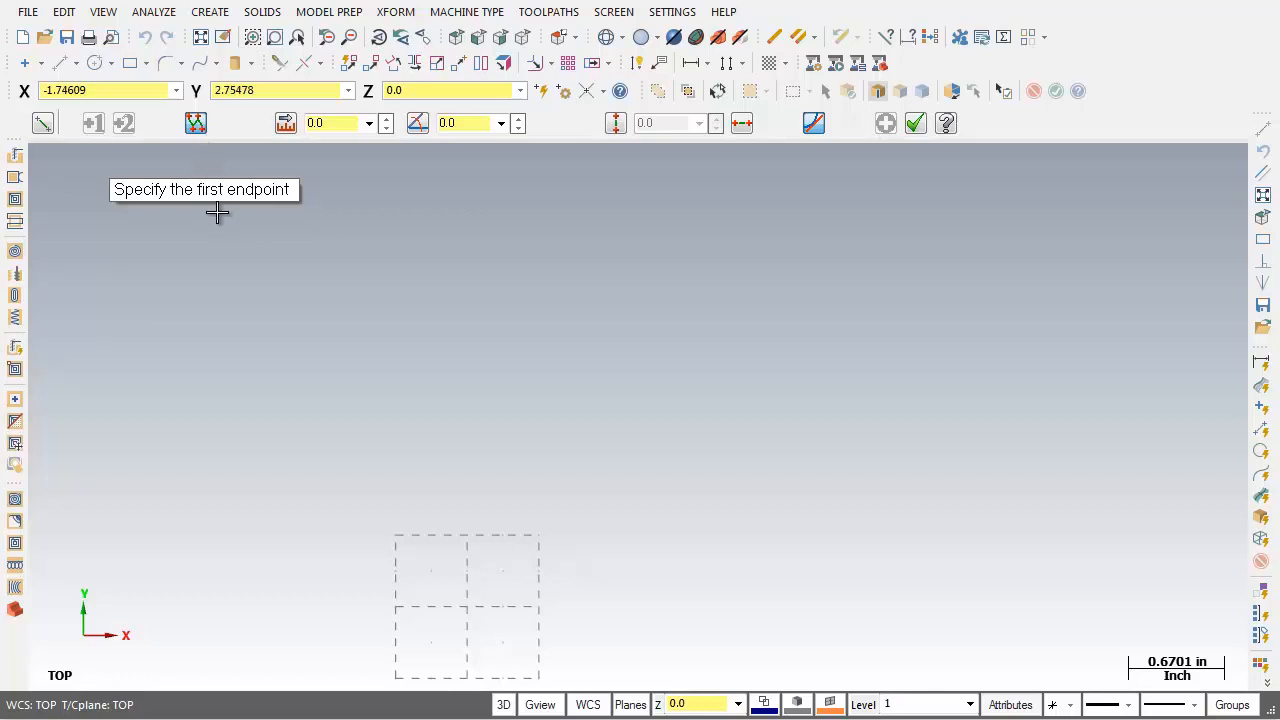
{"action": "left_click", "coordinate": [467, 608]}
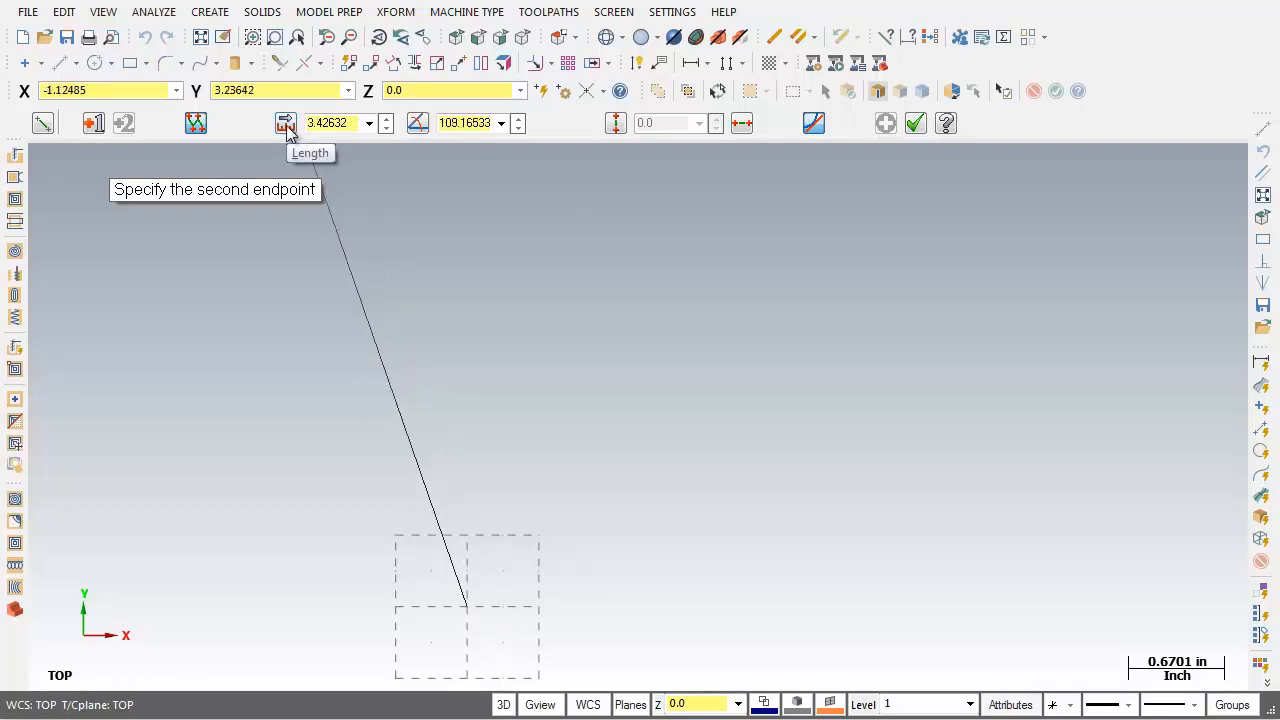
{"action": "left_click", "coordinate": [349, 122]}
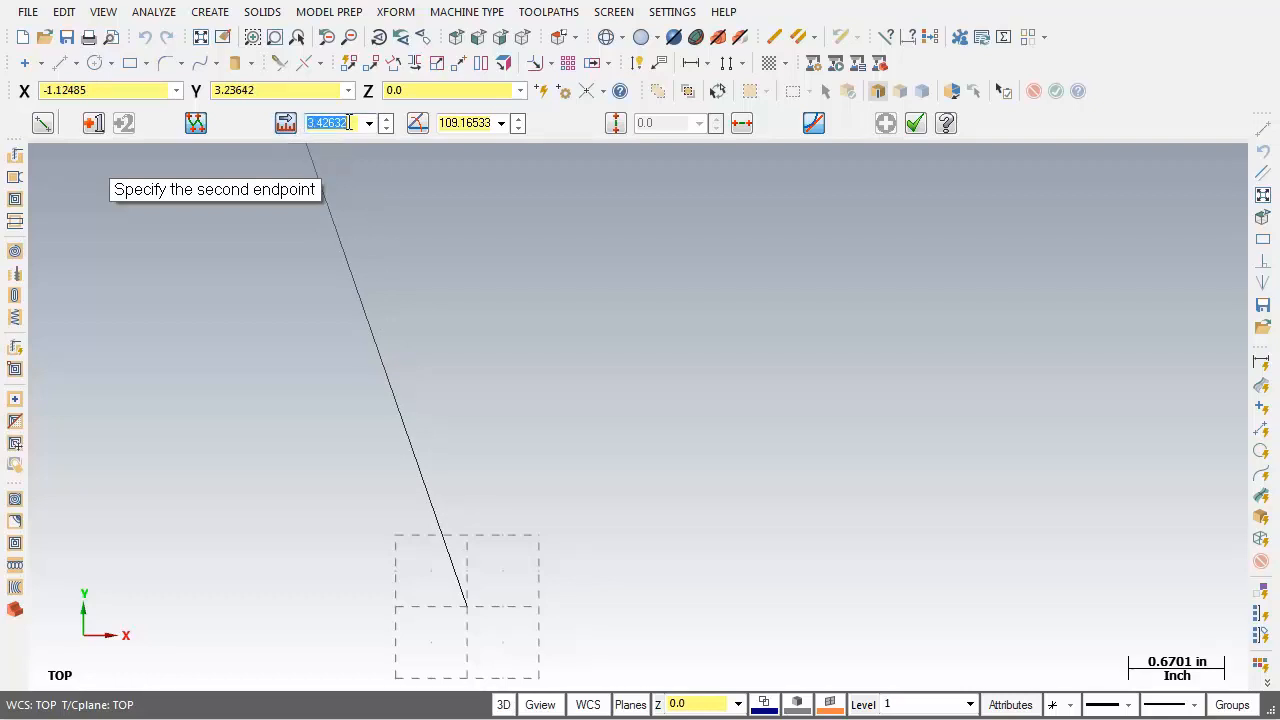
{"action": "type", "text": "3.0"}
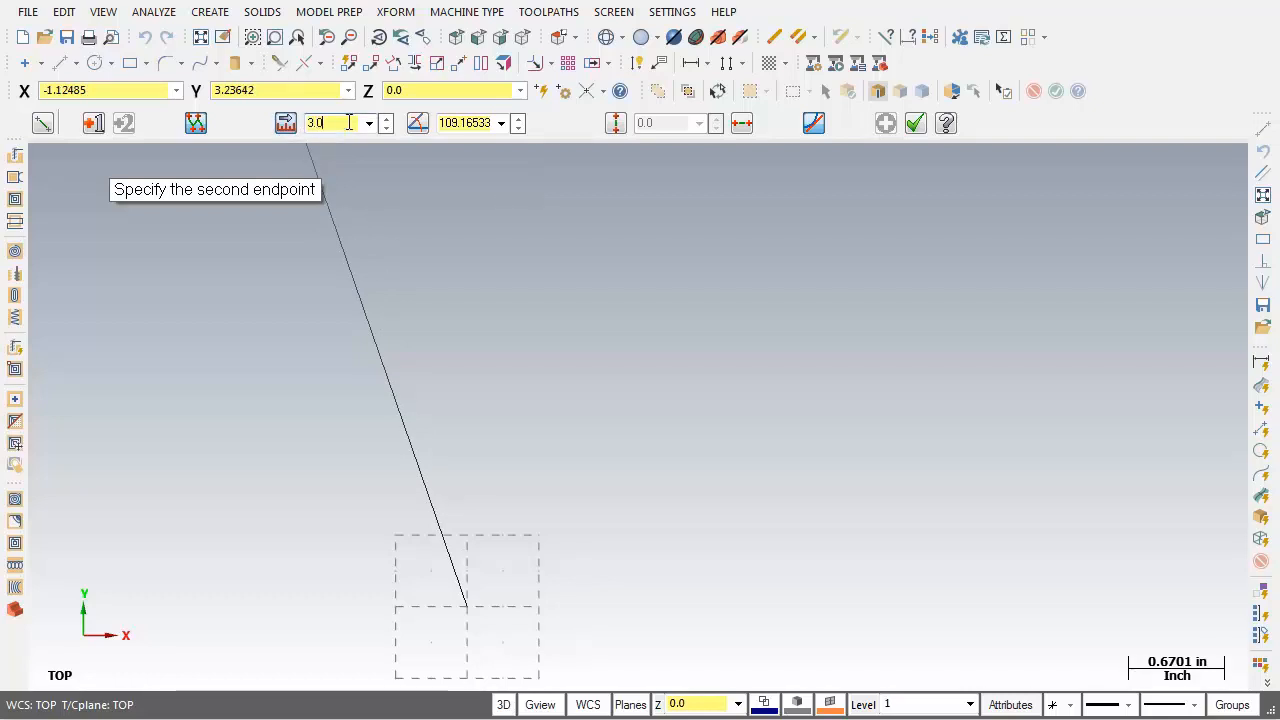
{"action": "key", "text": "Return"}
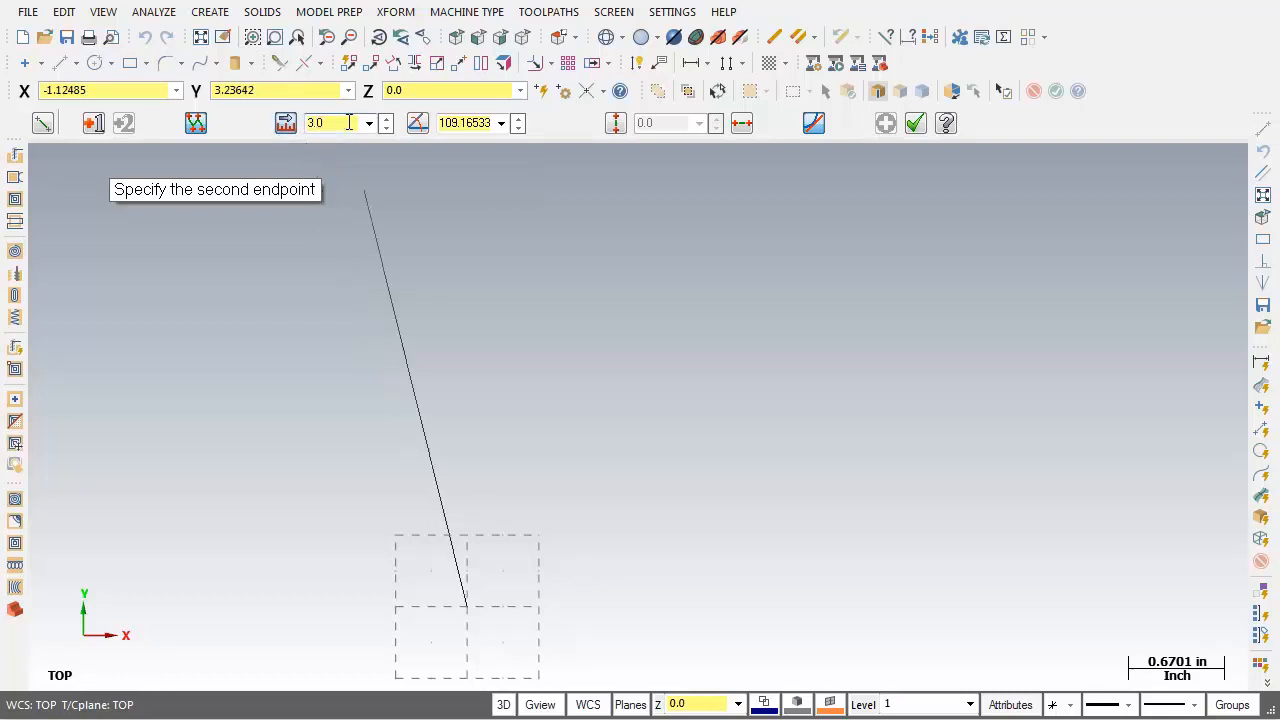
{"action": "left_click", "coordinate": [286, 125]}
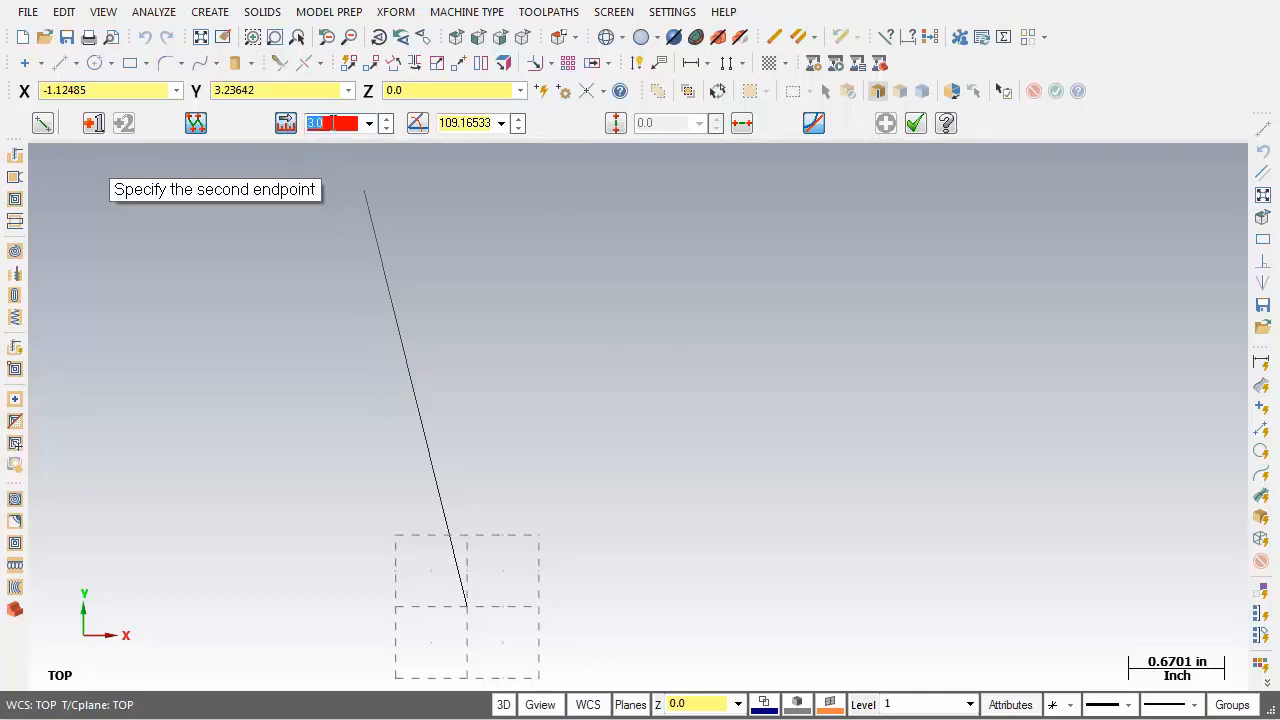
Step: Draw the first chained line at an angle of 90 and the second at an angle of 0
{"action": "left_click", "coordinate": [420, 122]}
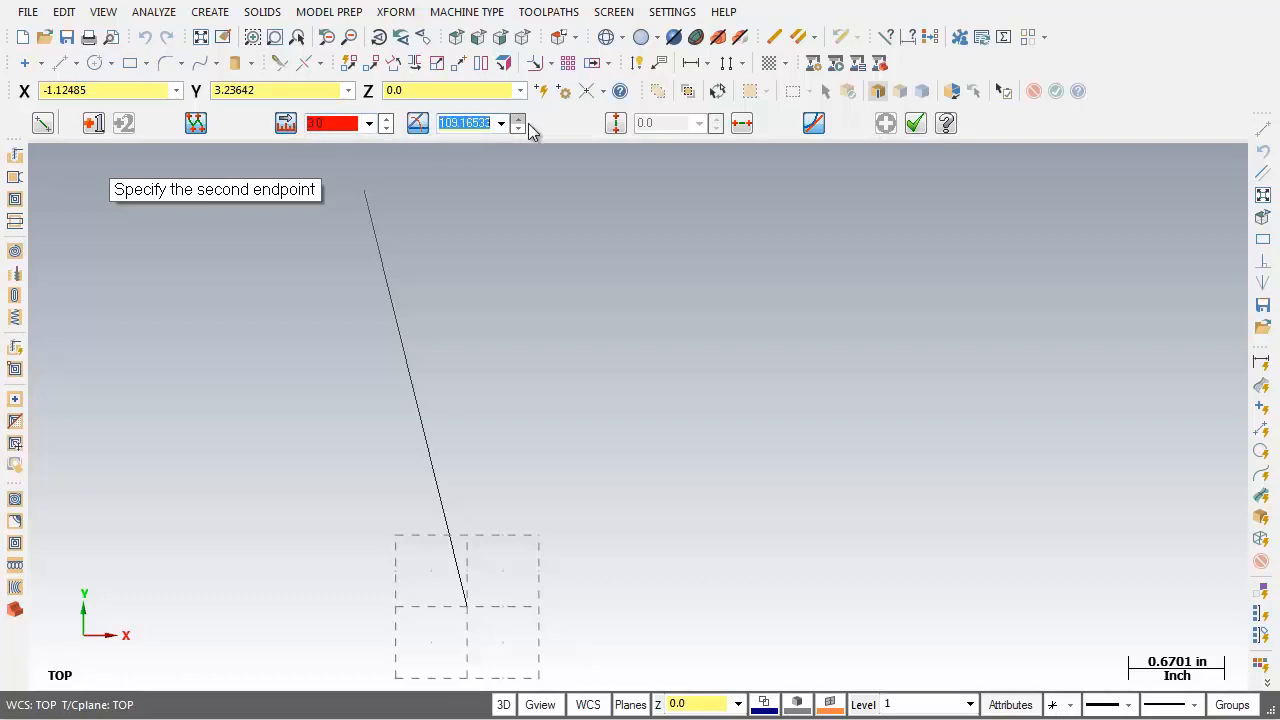
{"action": "type", "text": "90"}
{"action": "key", "text": "Return"}
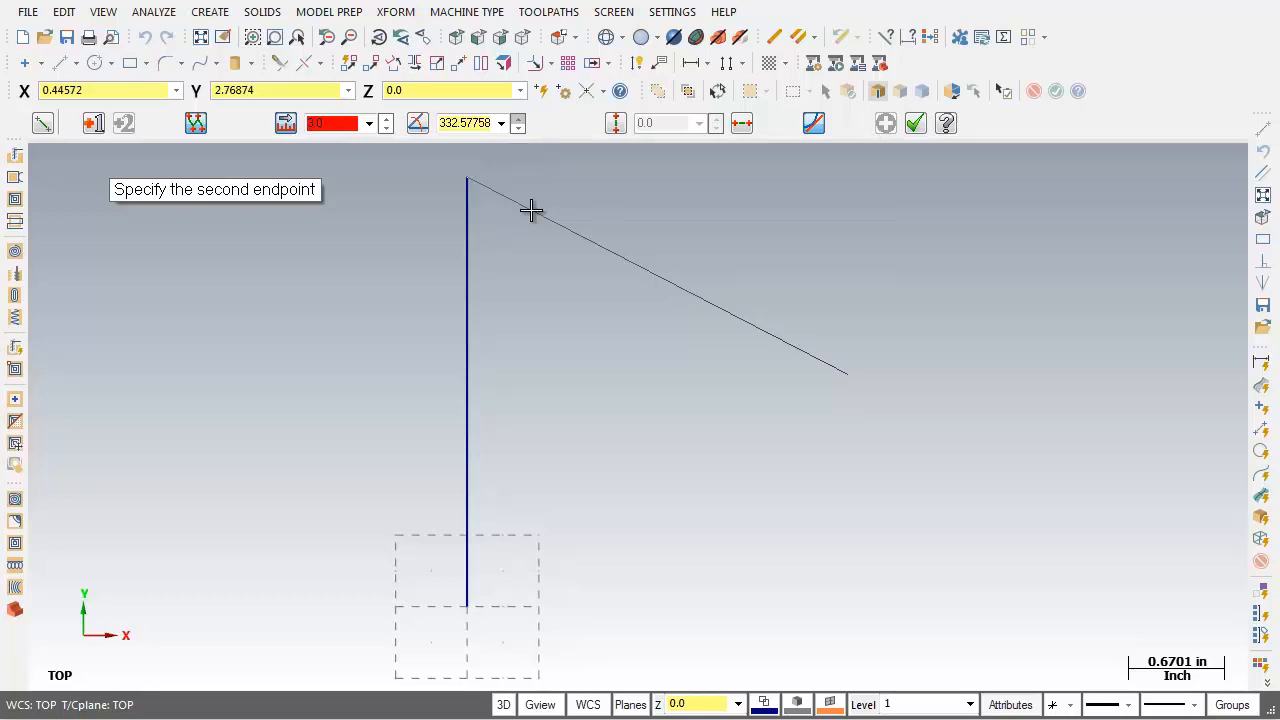
{"action": "left_click", "coordinate": [195, 124]}
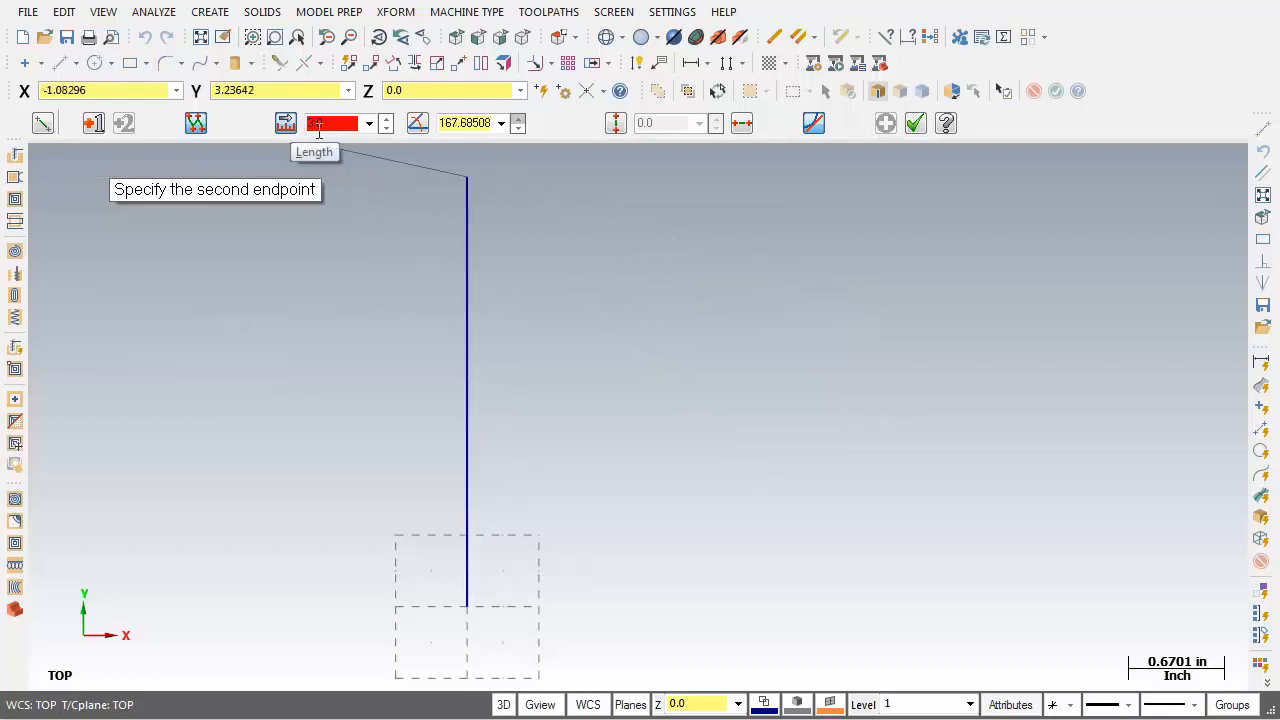
{"action": "left_click", "coordinate": [420, 124]}
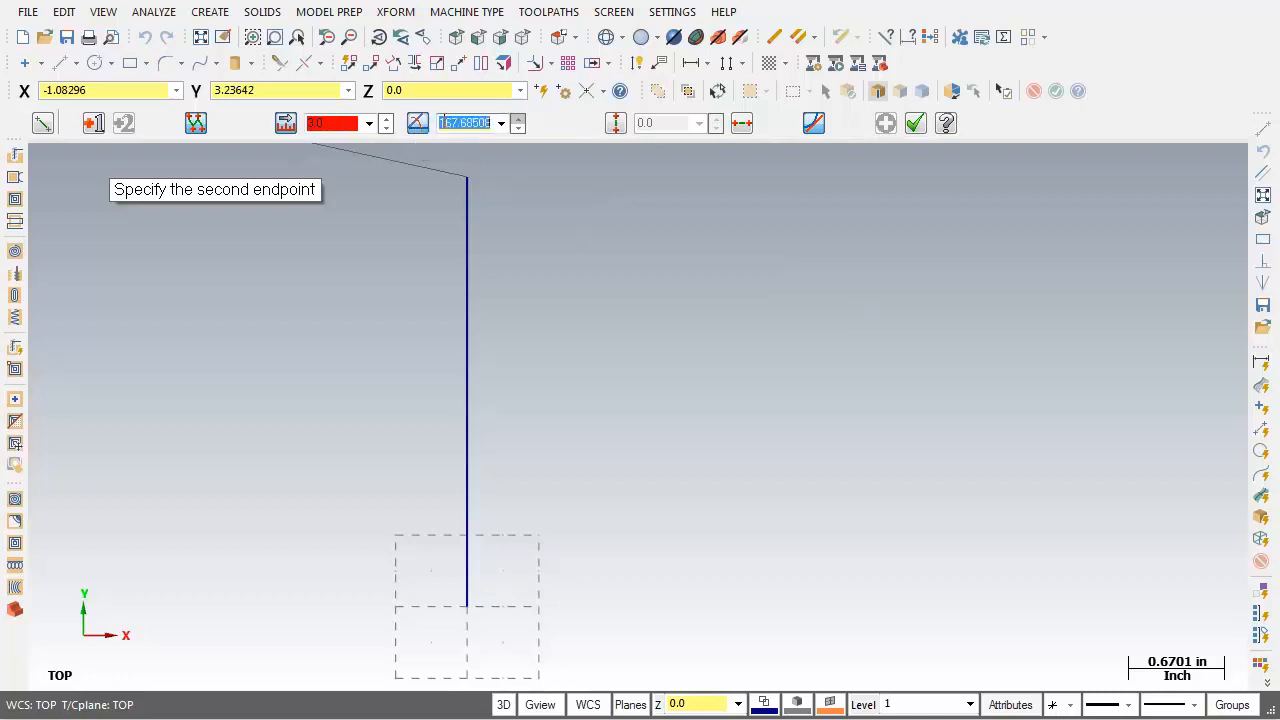
{"action": "type", "text": "0"}
{"action": "key", "text": "Return"}
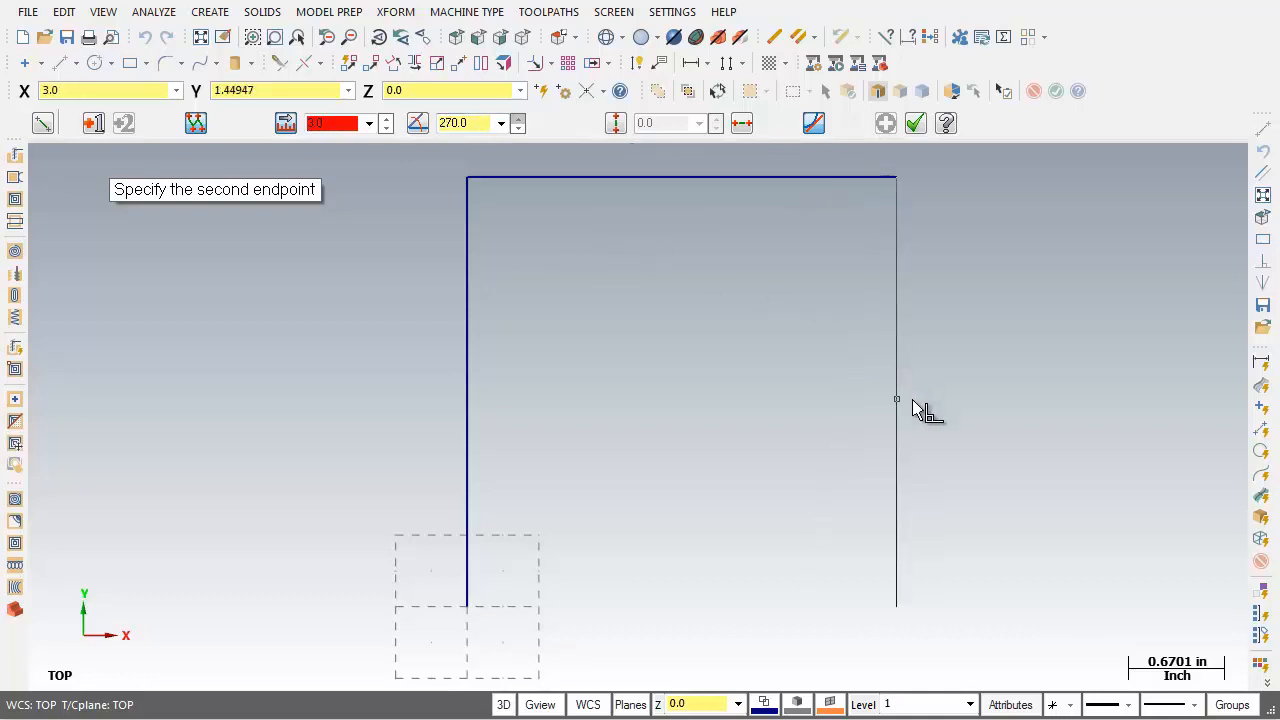
Step: Close the square with chained lines at angles of -90 and 180, and finish the line command
{"action": "left_click", "coordinate": [447, 128]}
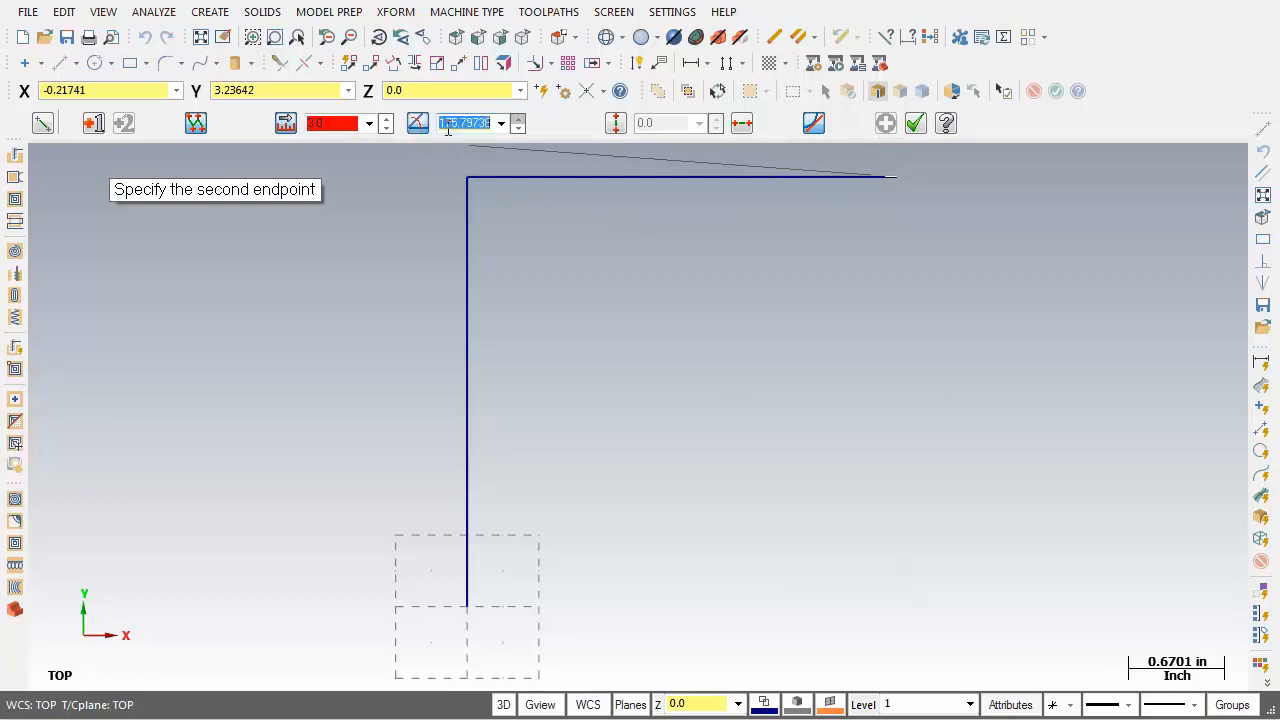
{"action": "type", "text": "-90"}
{"action": "key", "text": "Return"}
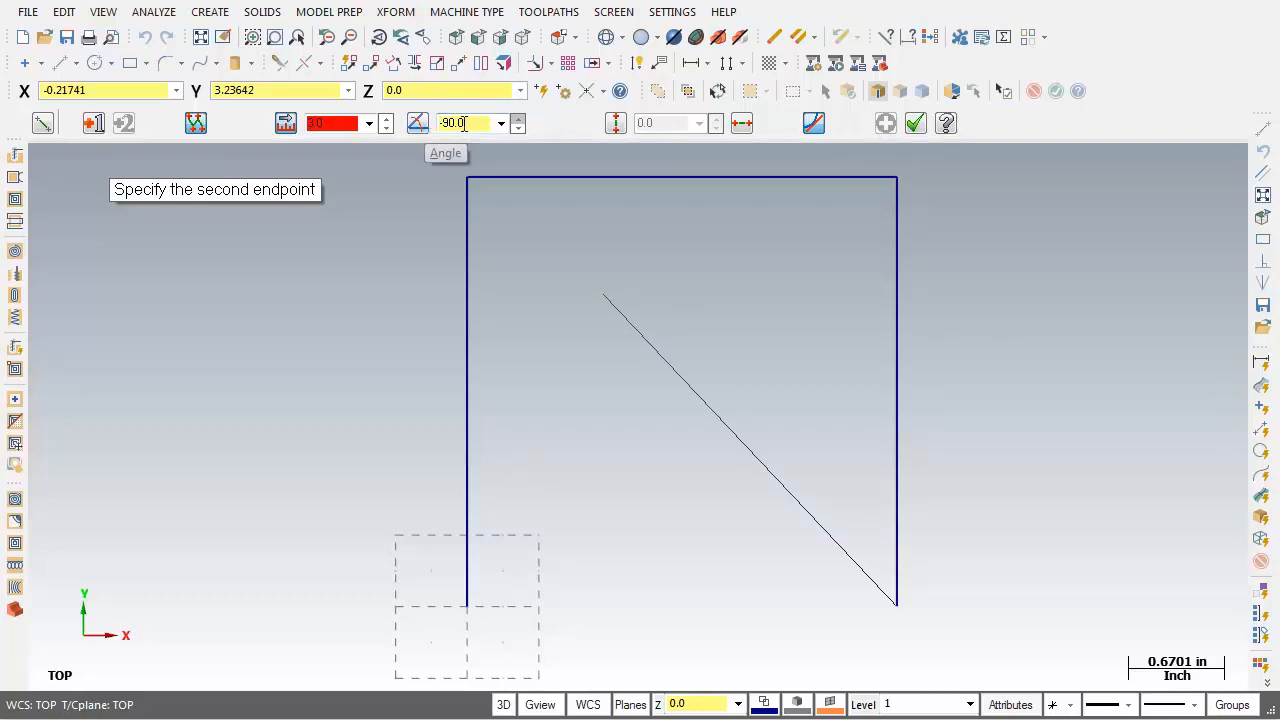
{"action": "left_click", "coordinate": [469, 123]}
{"action": "type", "text": "180"}
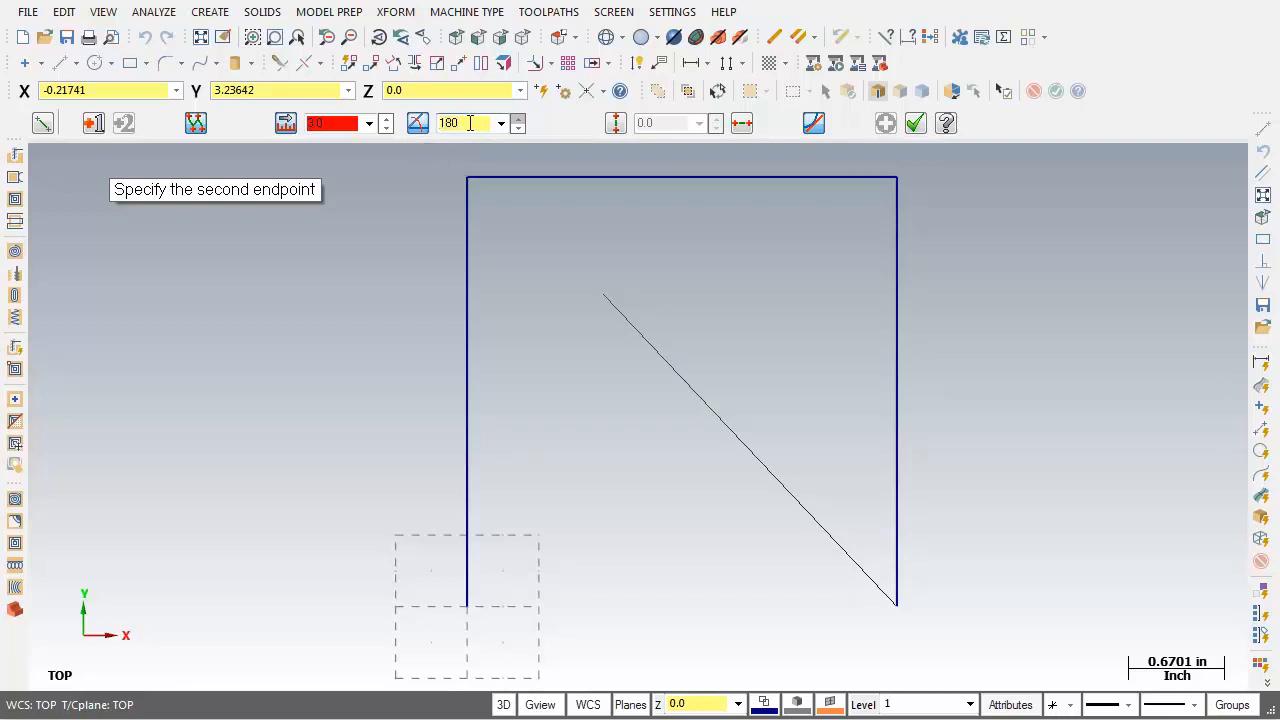
{"action": "key", "text": "Return"}
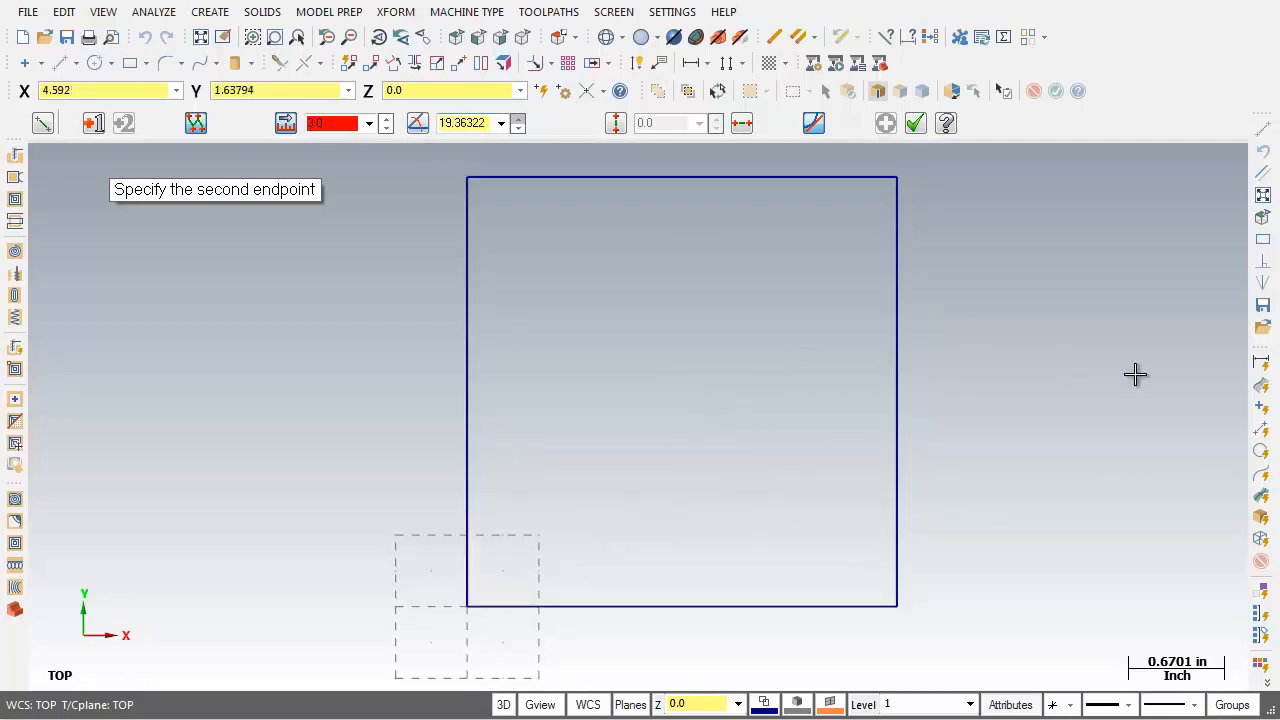
{"action": "left_click", "coordinate": [919, 123]}
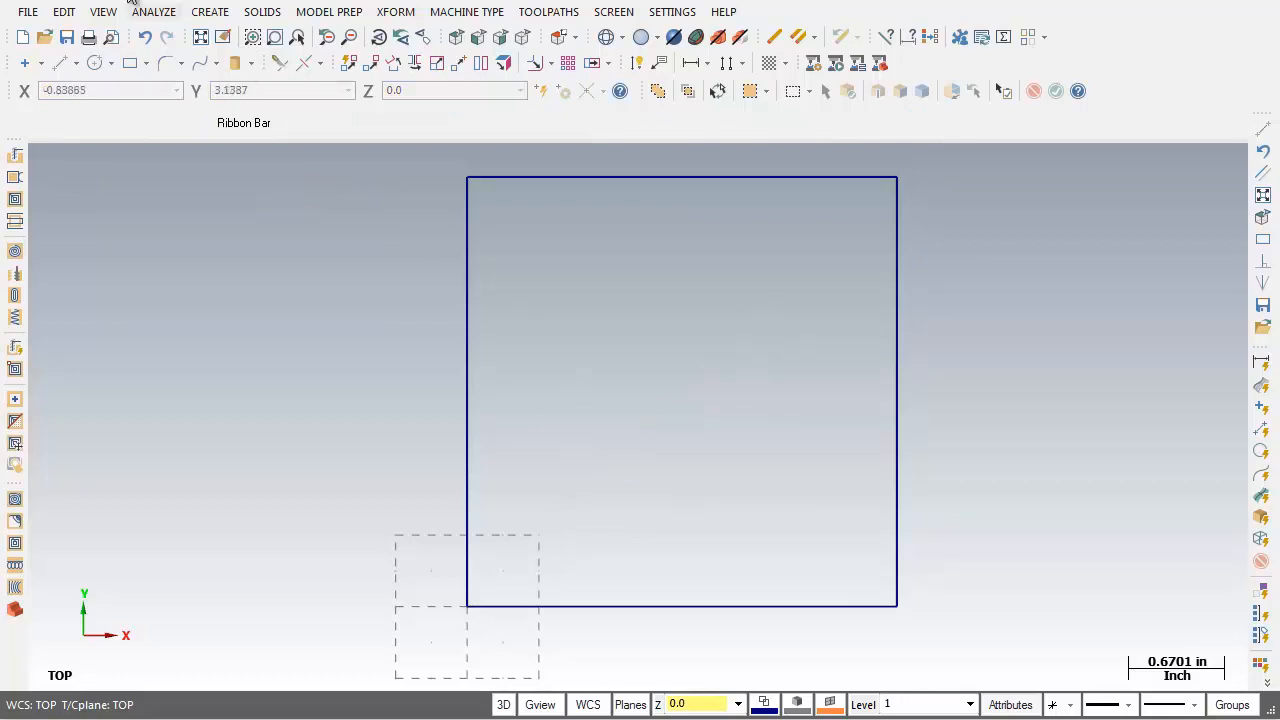
Step: Create a bisect line between the square's left and upper edges with a length of 2.0 and apply it
{"action": "left_click", "coordinate": [210, 12]}
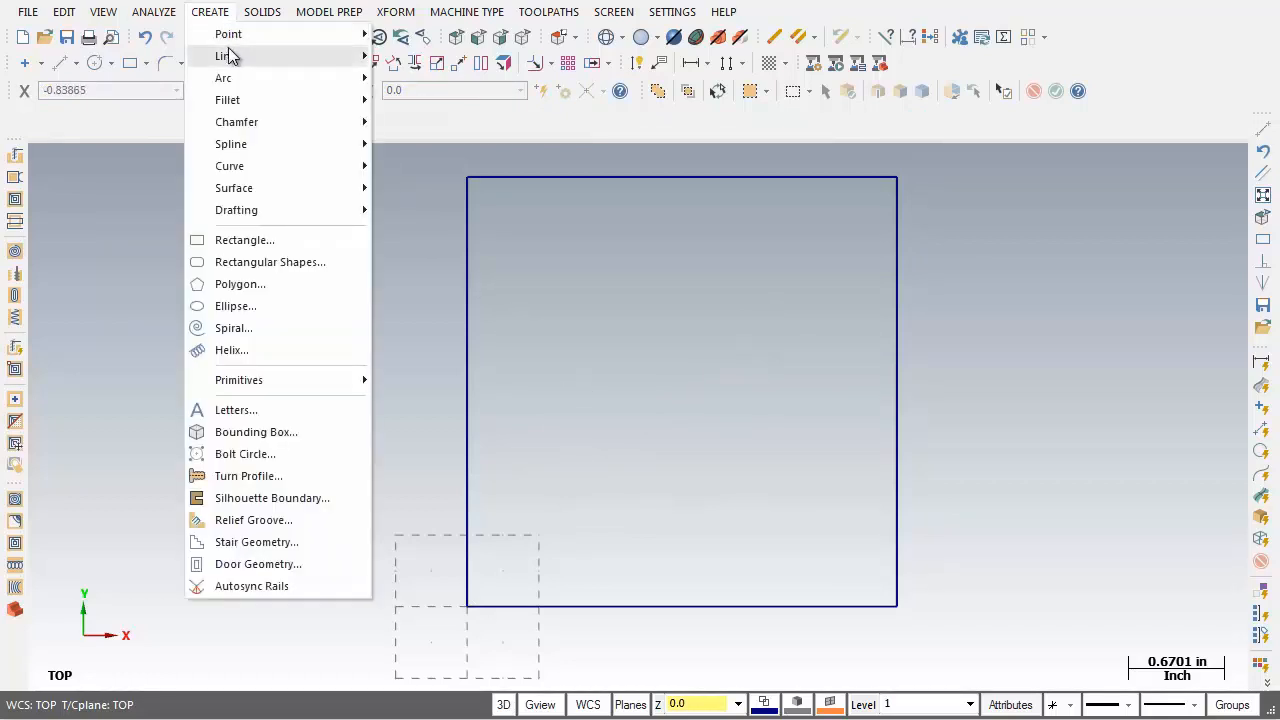
{"action": "mouse_move", "coordinate": [228, 55]}
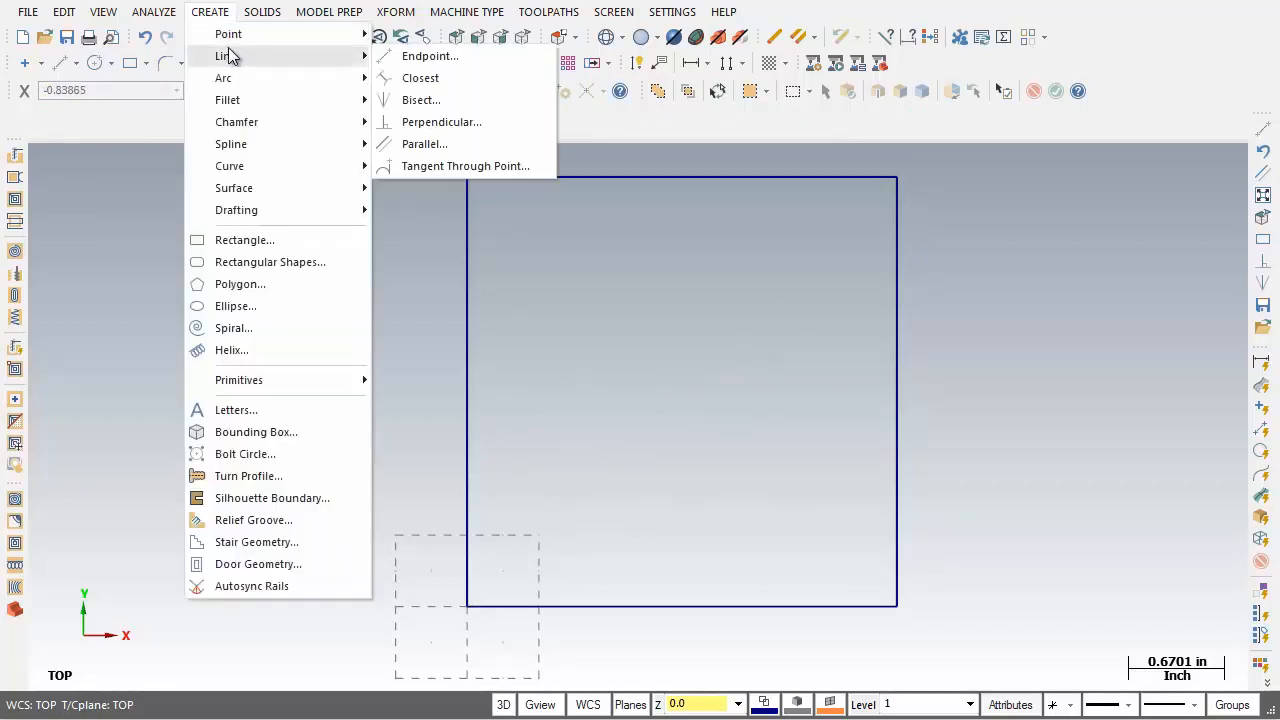
{"action": "left_click", "coordinate": [459, 103]}
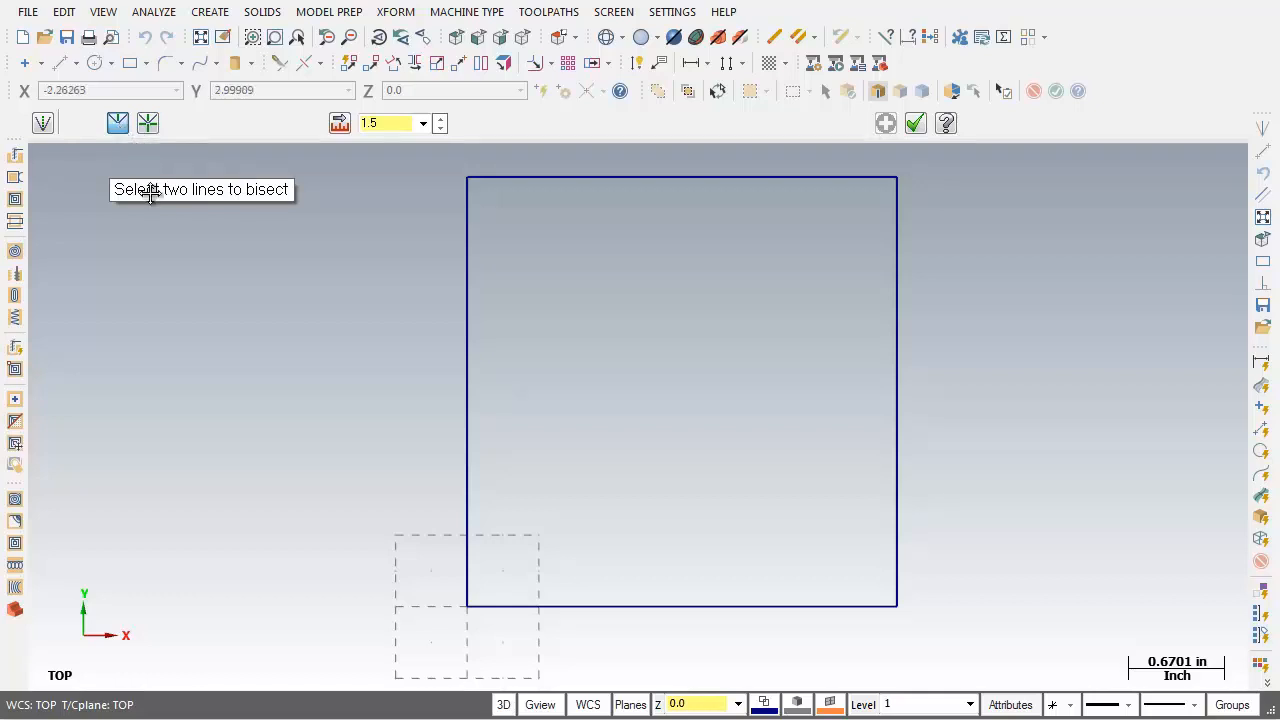
{"action": "left_click_drag", "start_coordinate": [151, 189], "coordinate": [197, 194]}
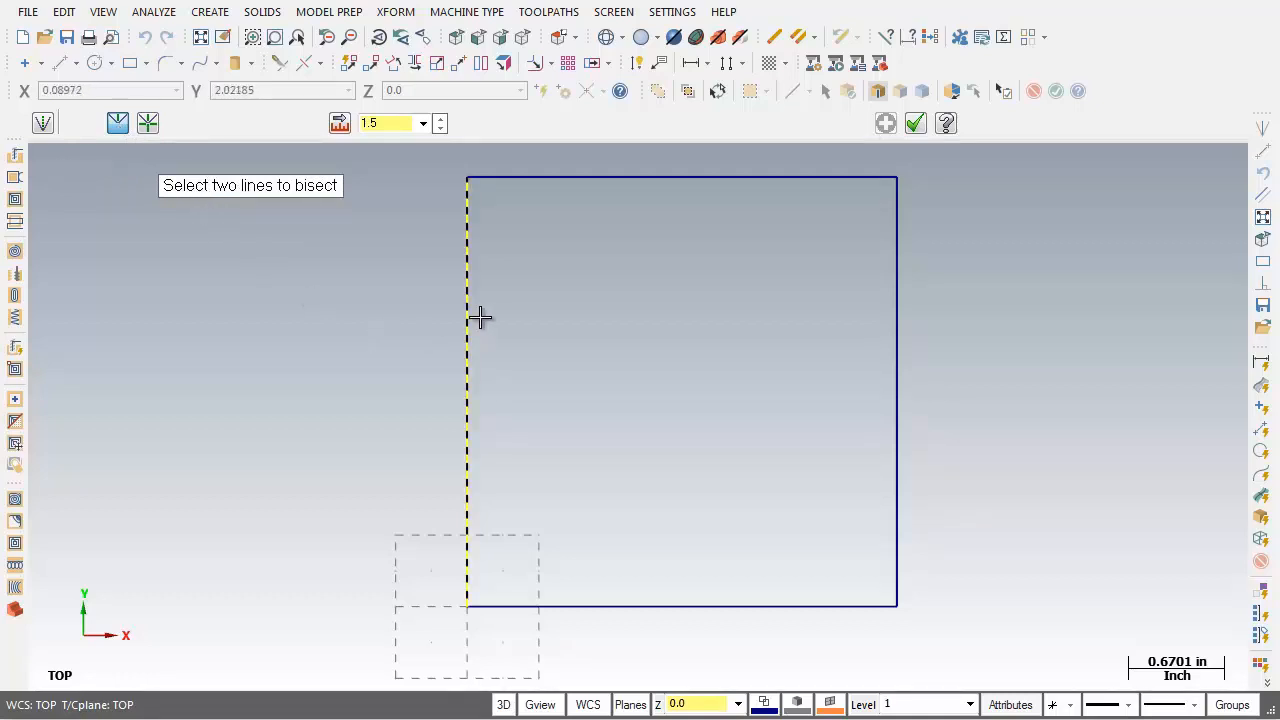
{"action": "left_click", "coordinate": [572, 186]}
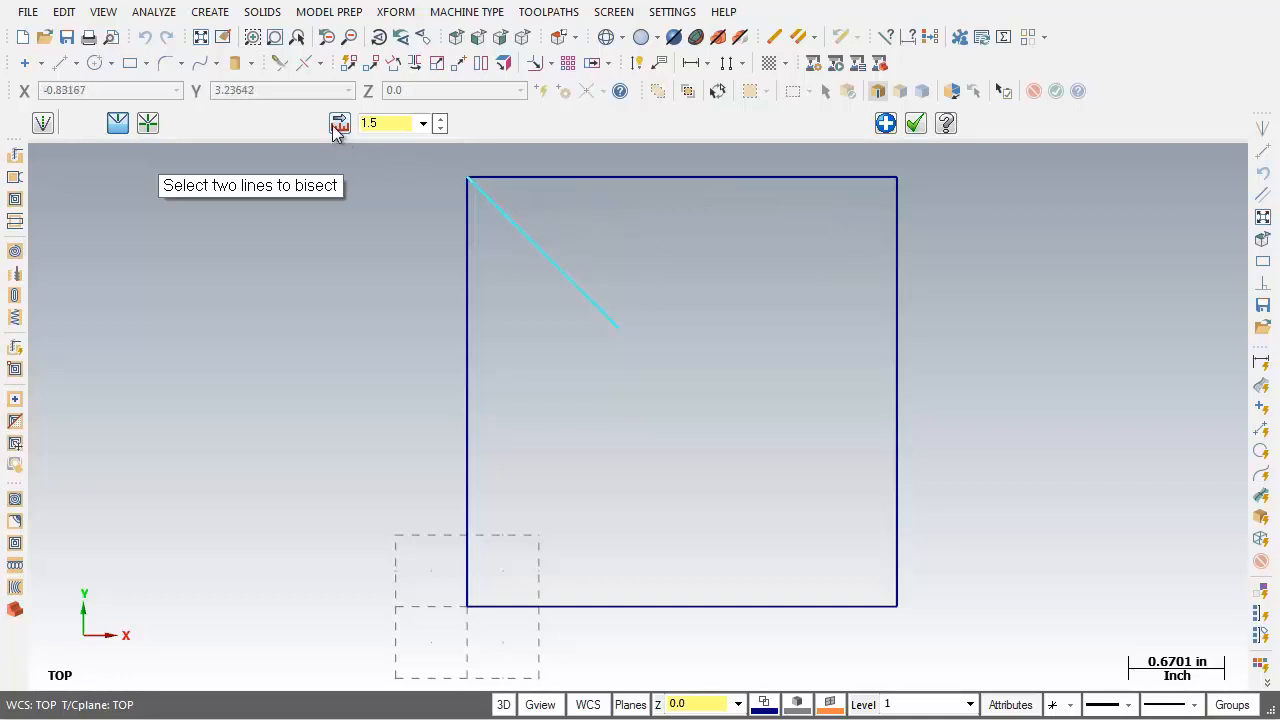
{"action": "left_click", "coordinate": [382, 122]}
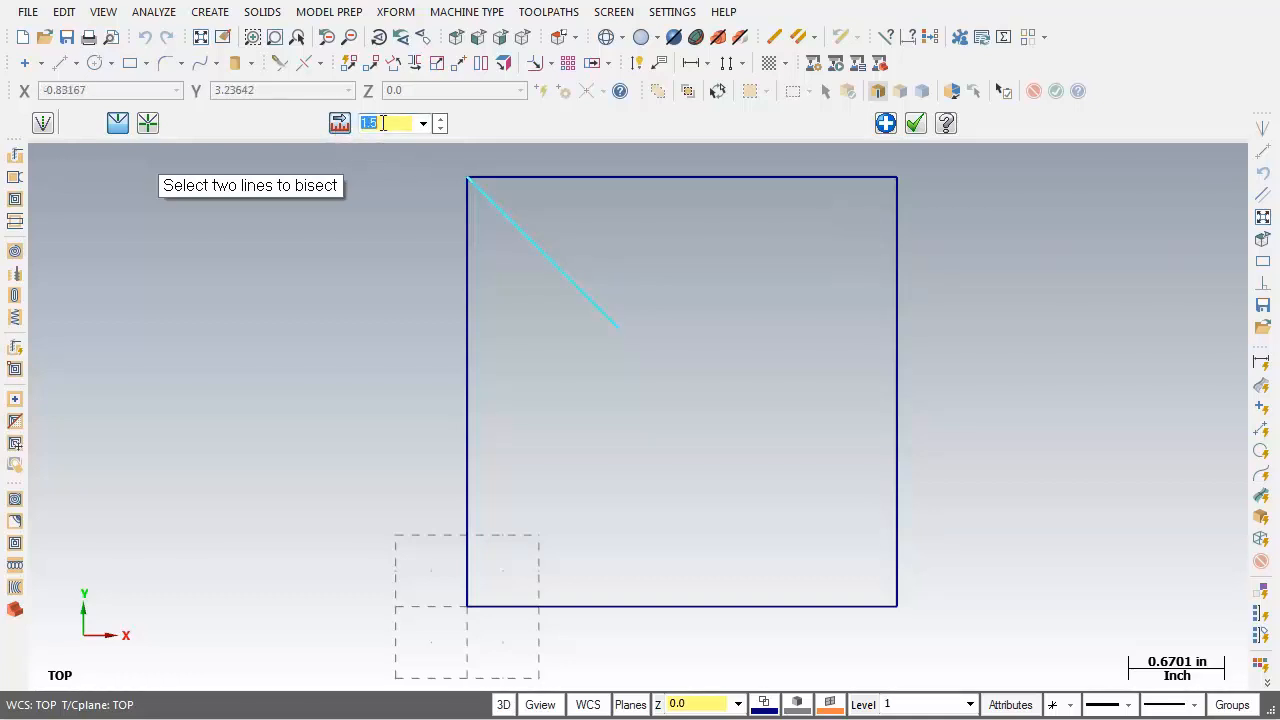
{"action": "type", "text": "2.0"}
{"action": "key", "text": "Return"}
{"action": "left_click", "coordinate": [880, 127]}
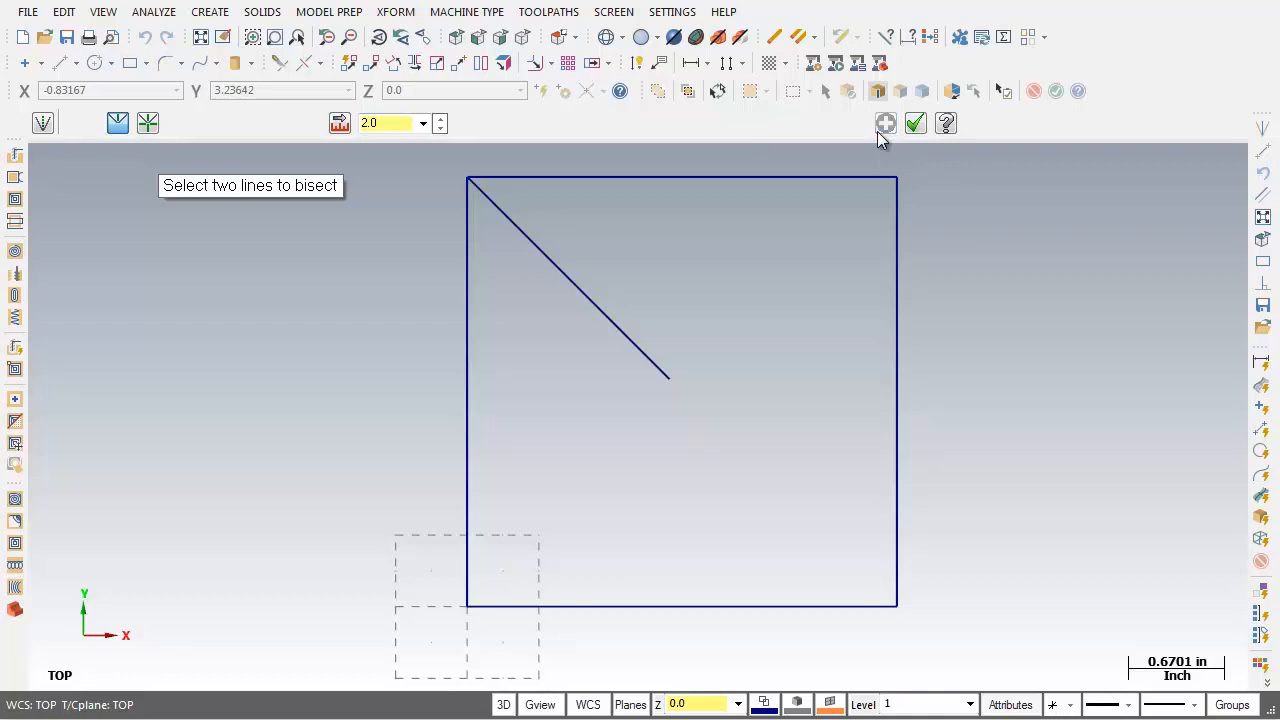
Step: Bisect the square's right and upper edges in the four-solution mode, keeping the inward line with a length of 1, and finish the command
{"action": "left_click", "coordinate": [148, 124]}
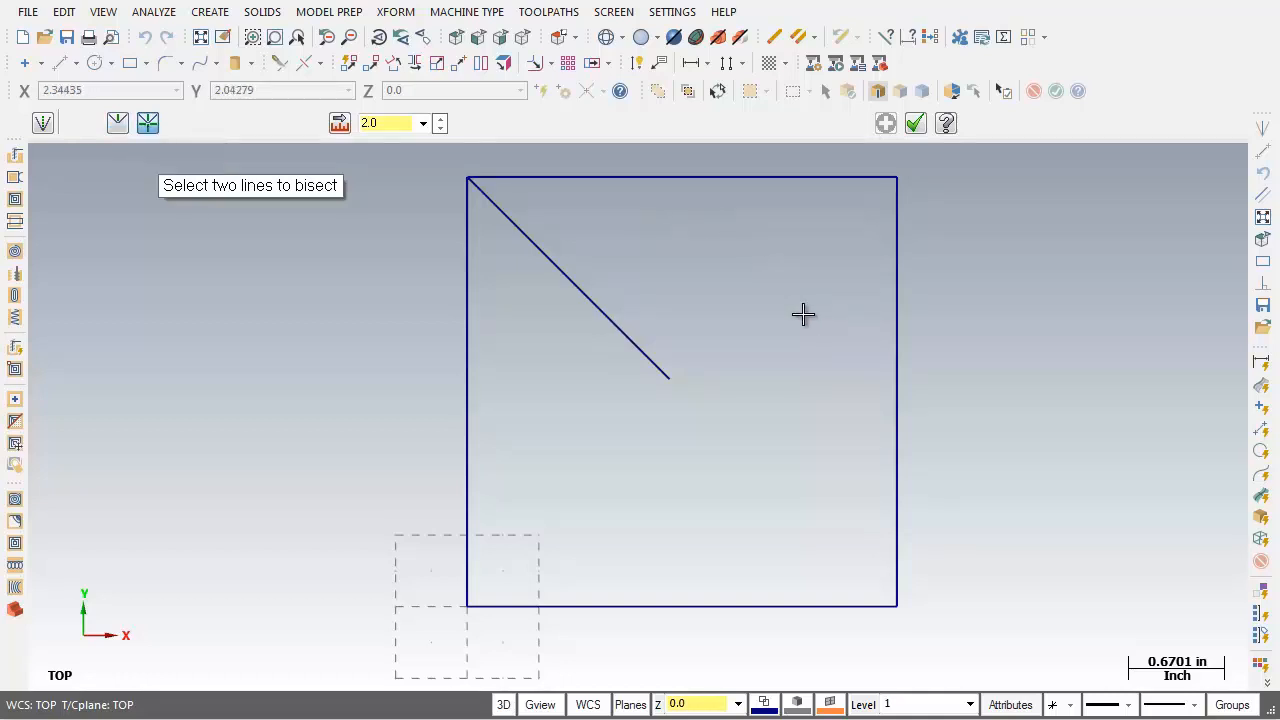
{"action": "left_click", "coordinate": [893, 304]}
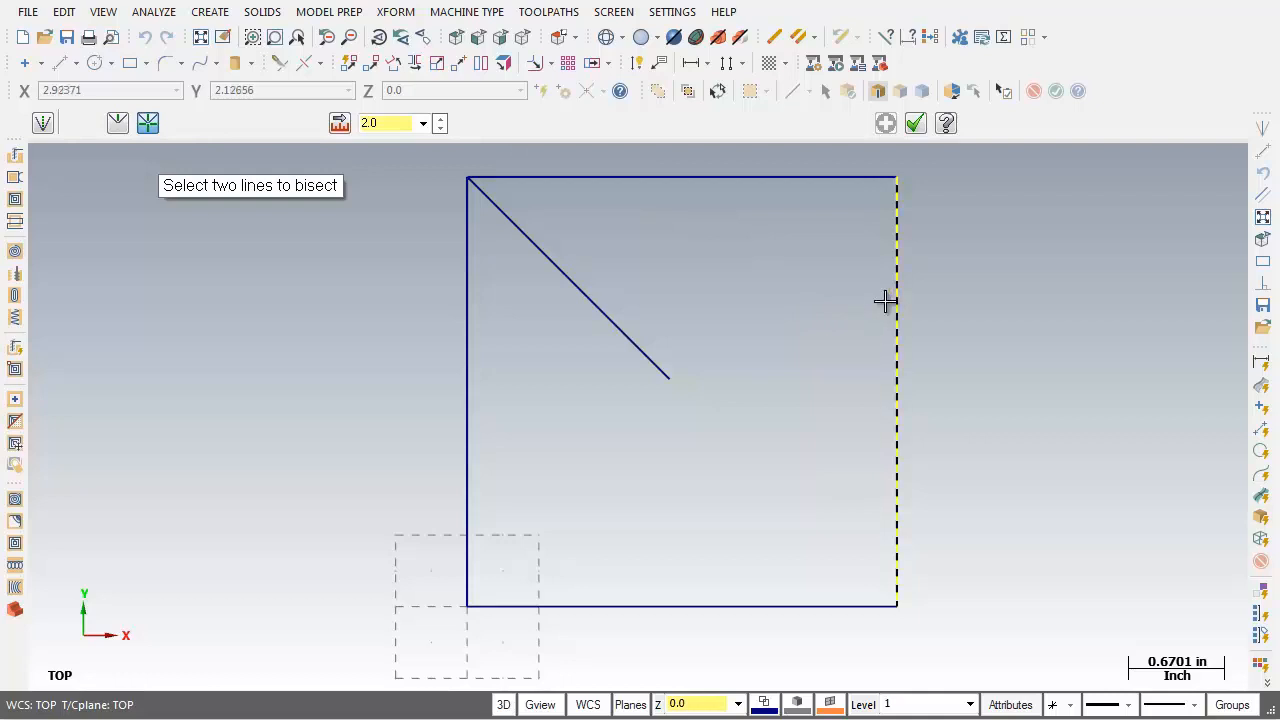
{"action": "left_click", "coordinate": [751, 184]}
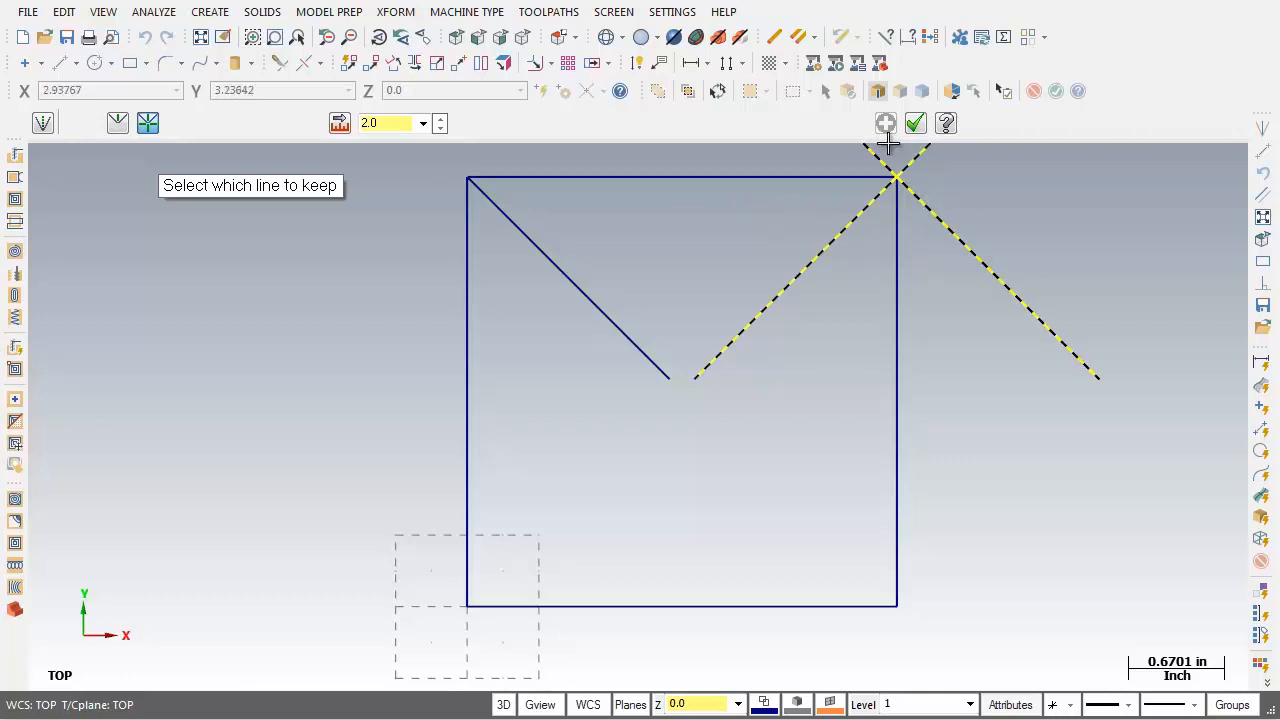
{"action": "left_click", "coordinate": [826, 251]}
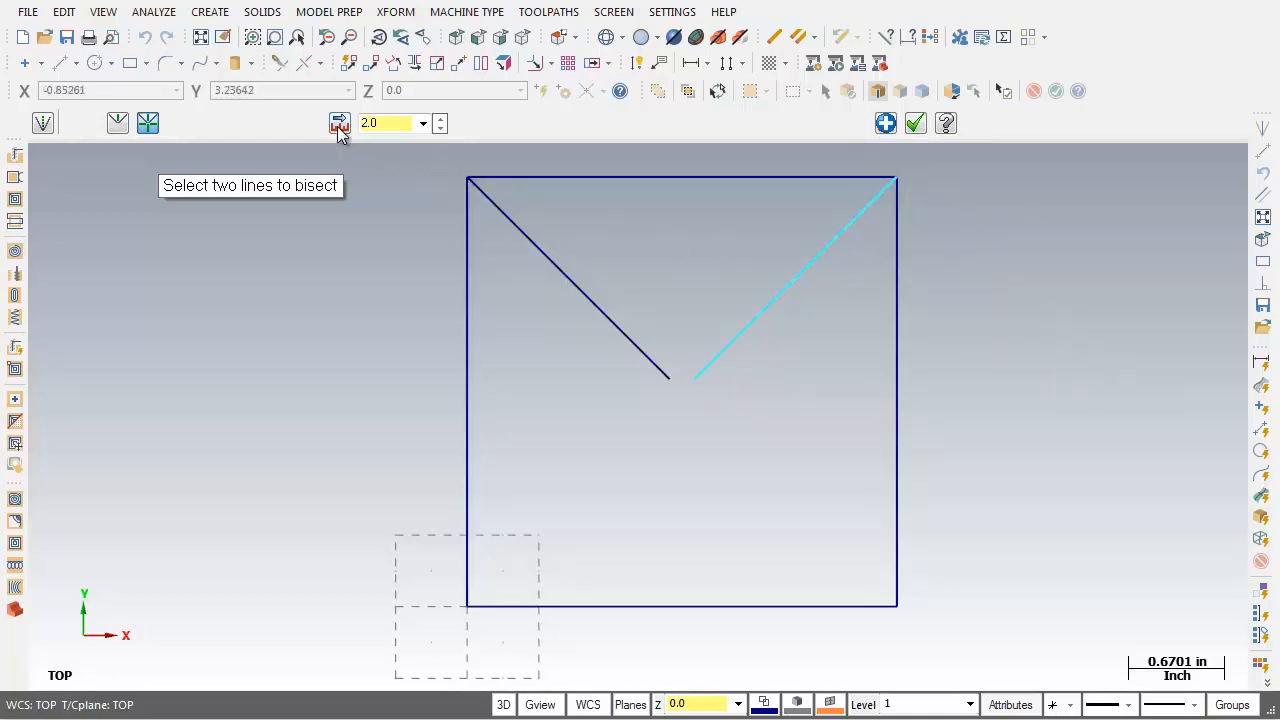
{"action": "left_click", "coordinate": [393, 127]}
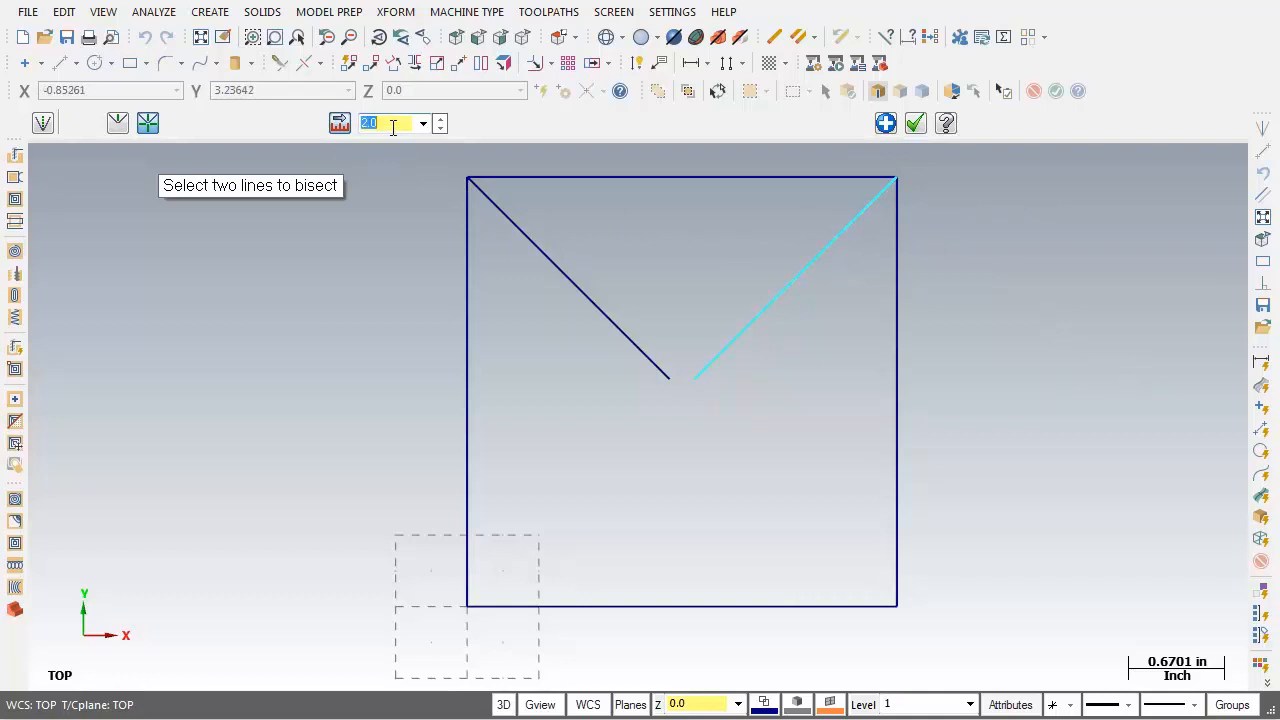
{"action": "type", "text": "1"}
{"action": "key", "text": "Return"}
{"action": "left_click", "coordinate": [916, 124]}
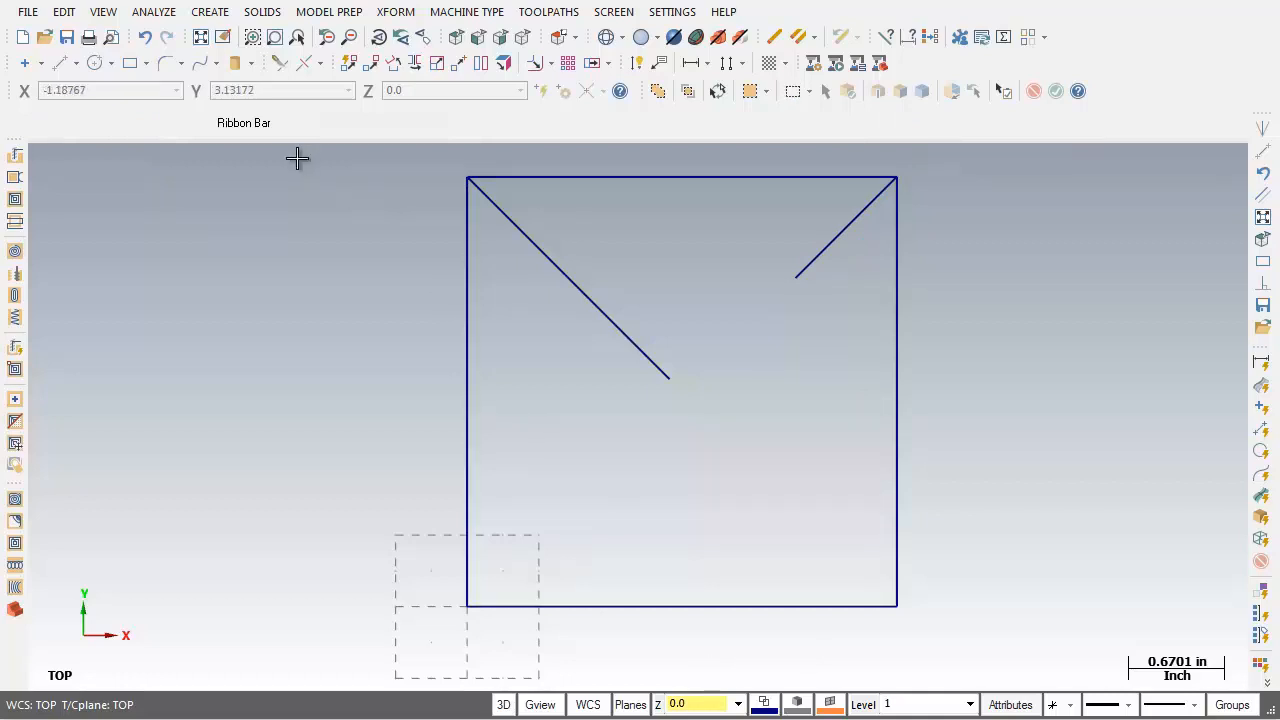
Step: Create a closest line between the 2.0 bisect line and the square's right edge, and undo it
{"action": "left_click", "coordinate": [219, 13]}
{"action": "mouse_move", "coordinate": [236, 64]}
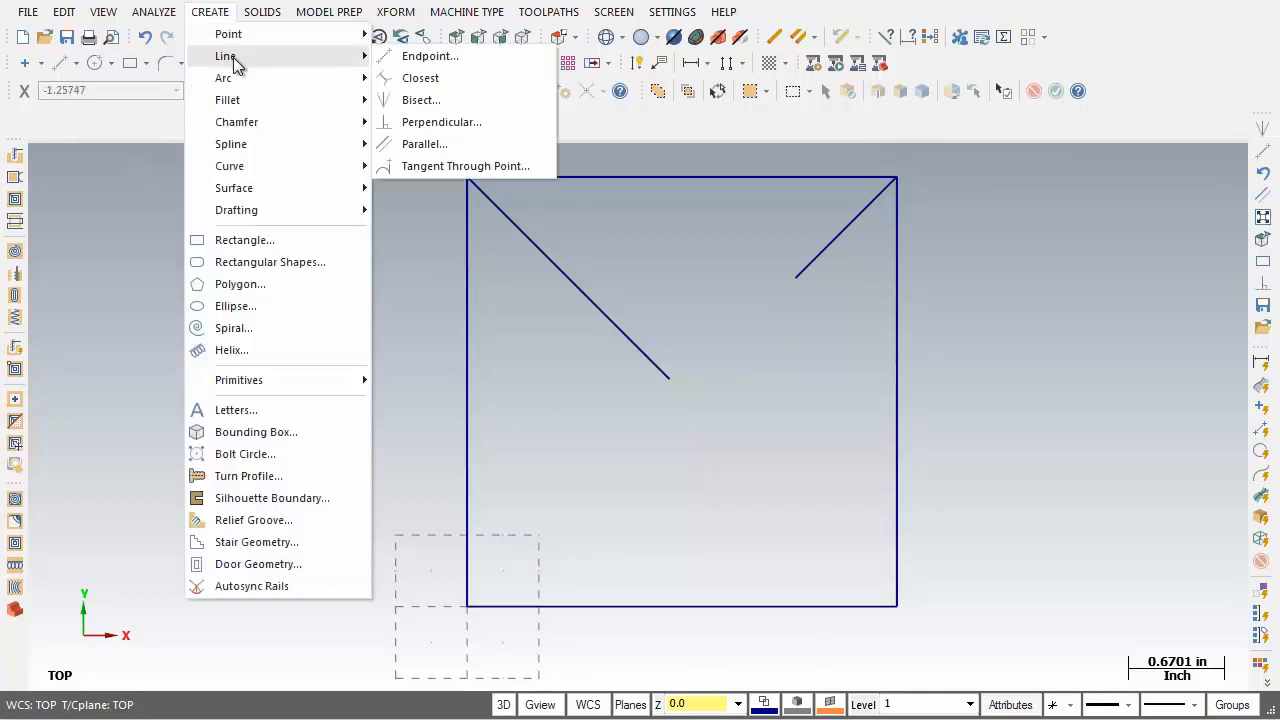
{"action": "left_click", "coordinate": [476, 80]}
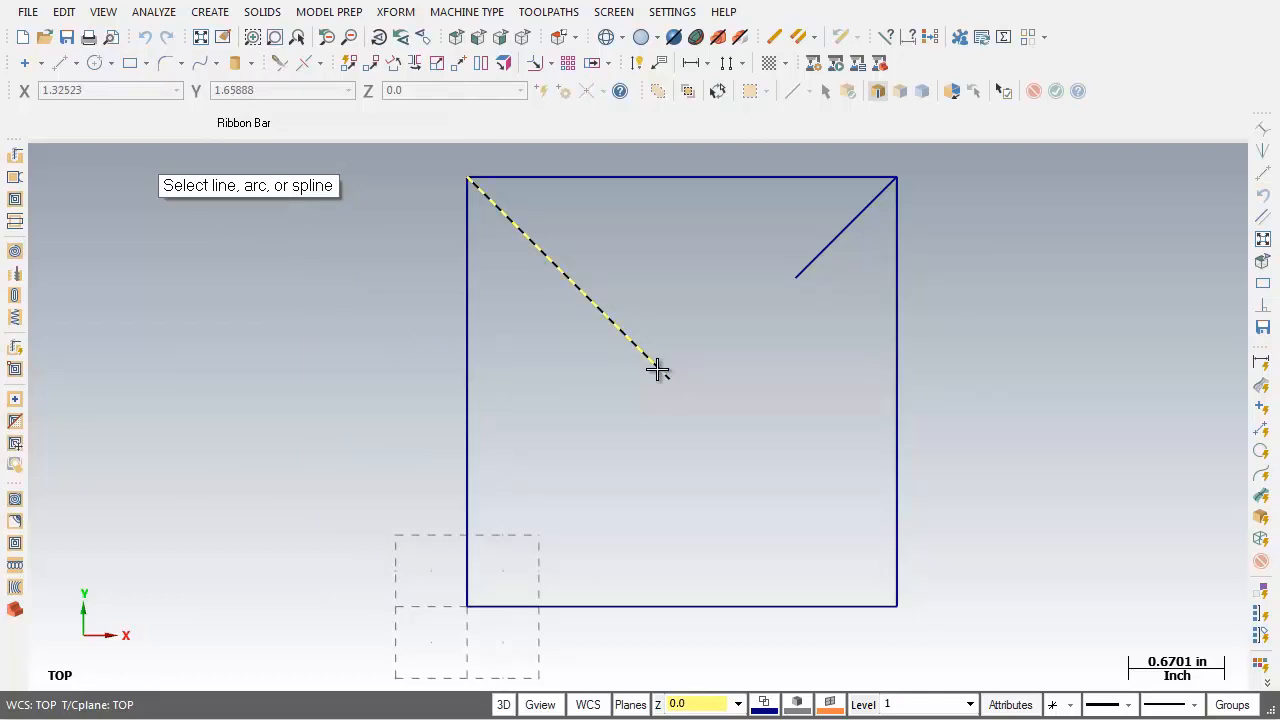
{"action": "left_click", "coordinate": [892, 413]}
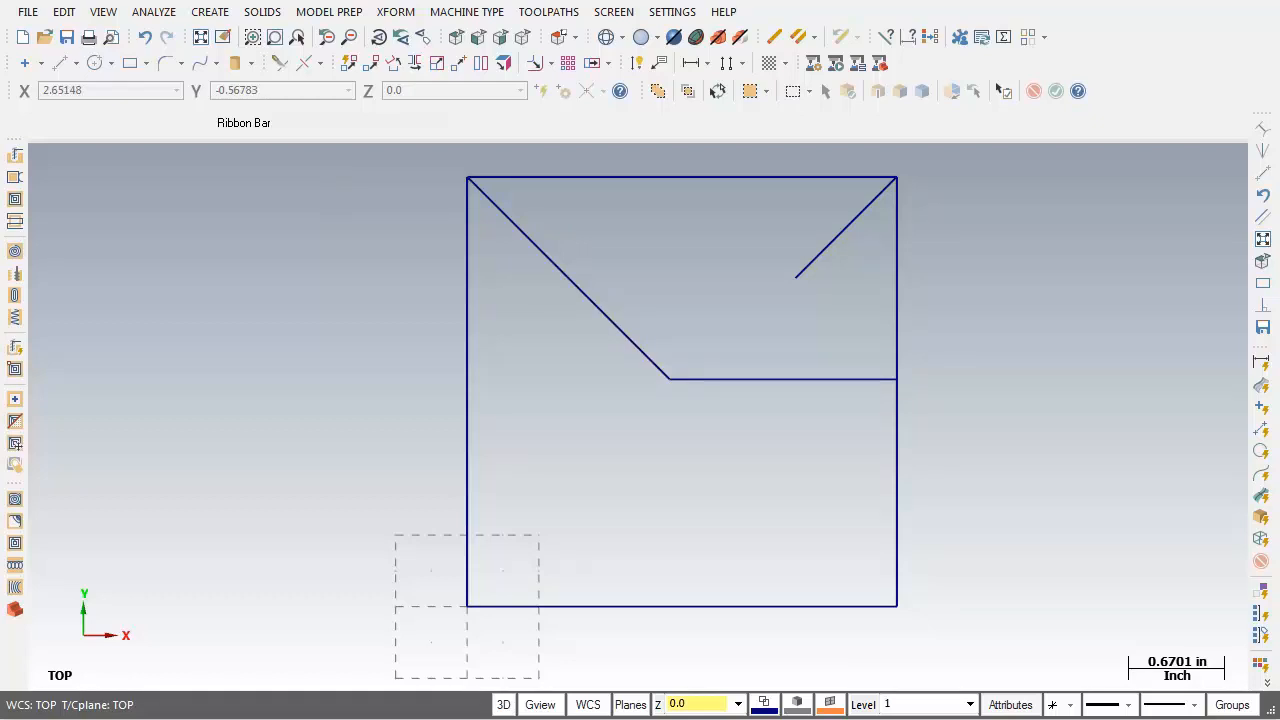
{"action": "left_click", "coordinate": [146, 37]}
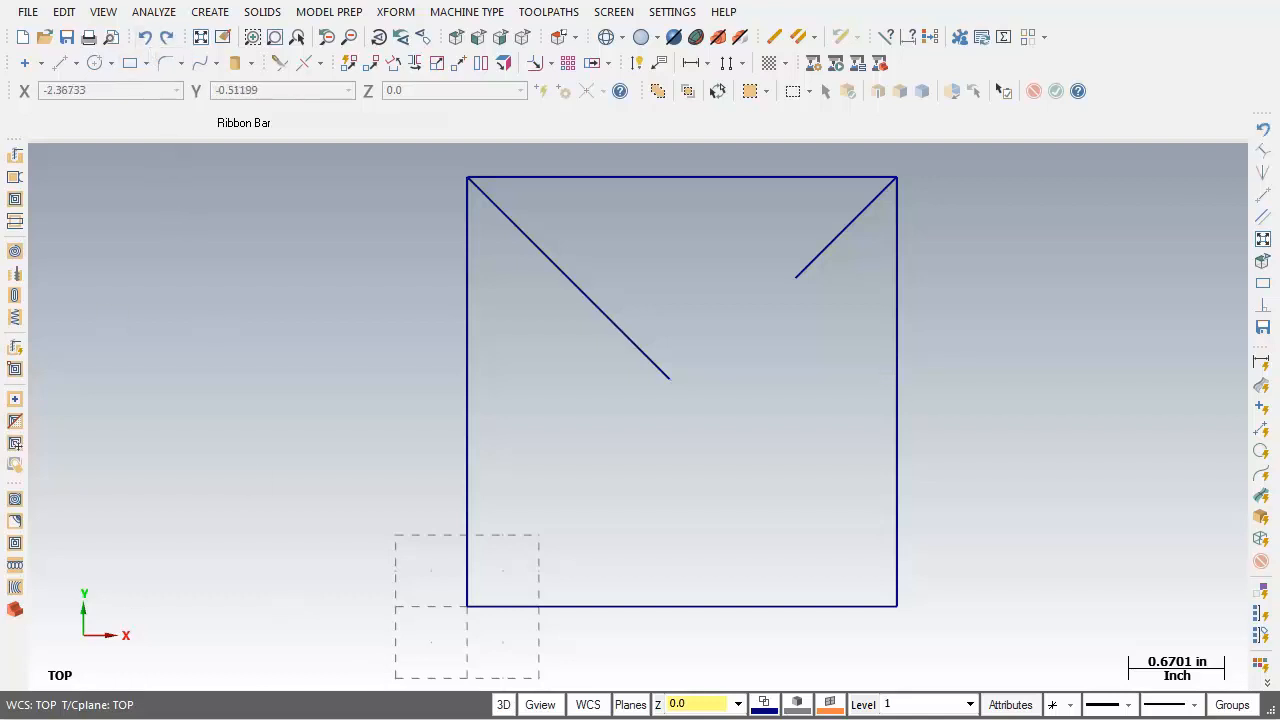
Step: Create perpendicular lines from the square's lower and right edges to the free endpoint of the 2.0 bisect line, applying each
{"action": "left_click", "coordinate": [208, 14]}
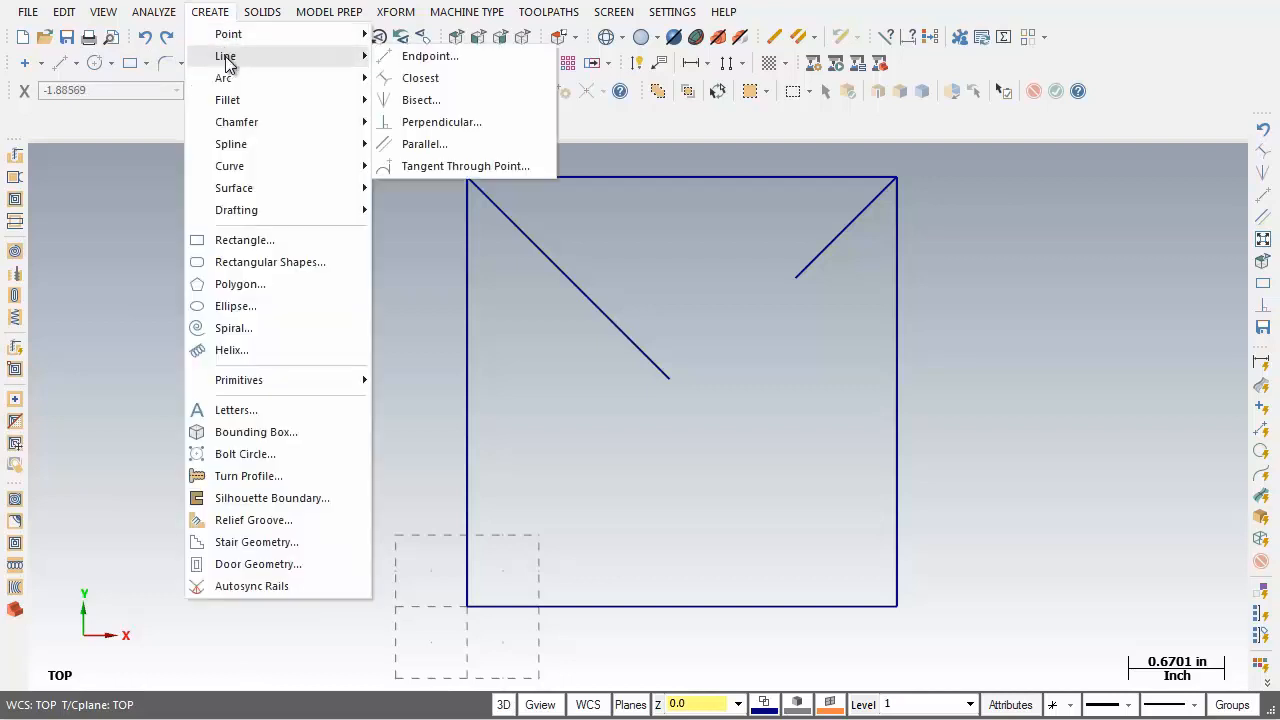
{"action": "left_click", "coordinate": [498, 131]}
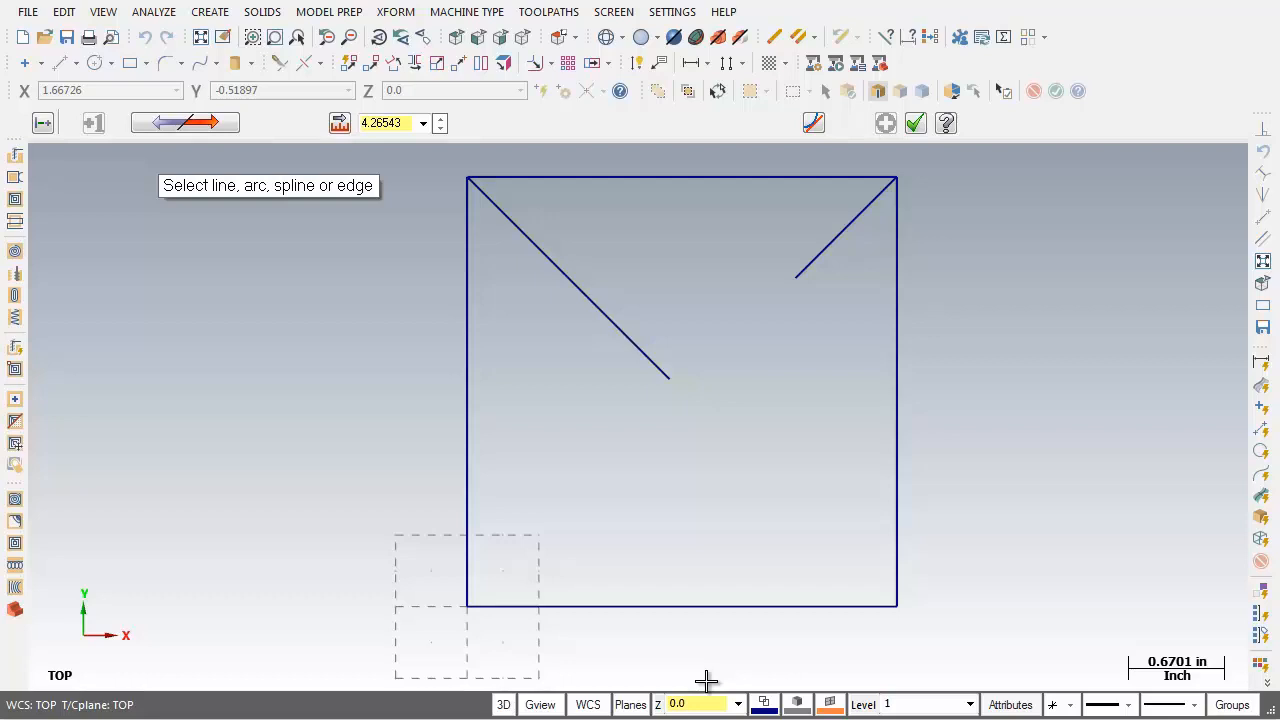
{"action": "left_click", "coordinate": [671, 602]}
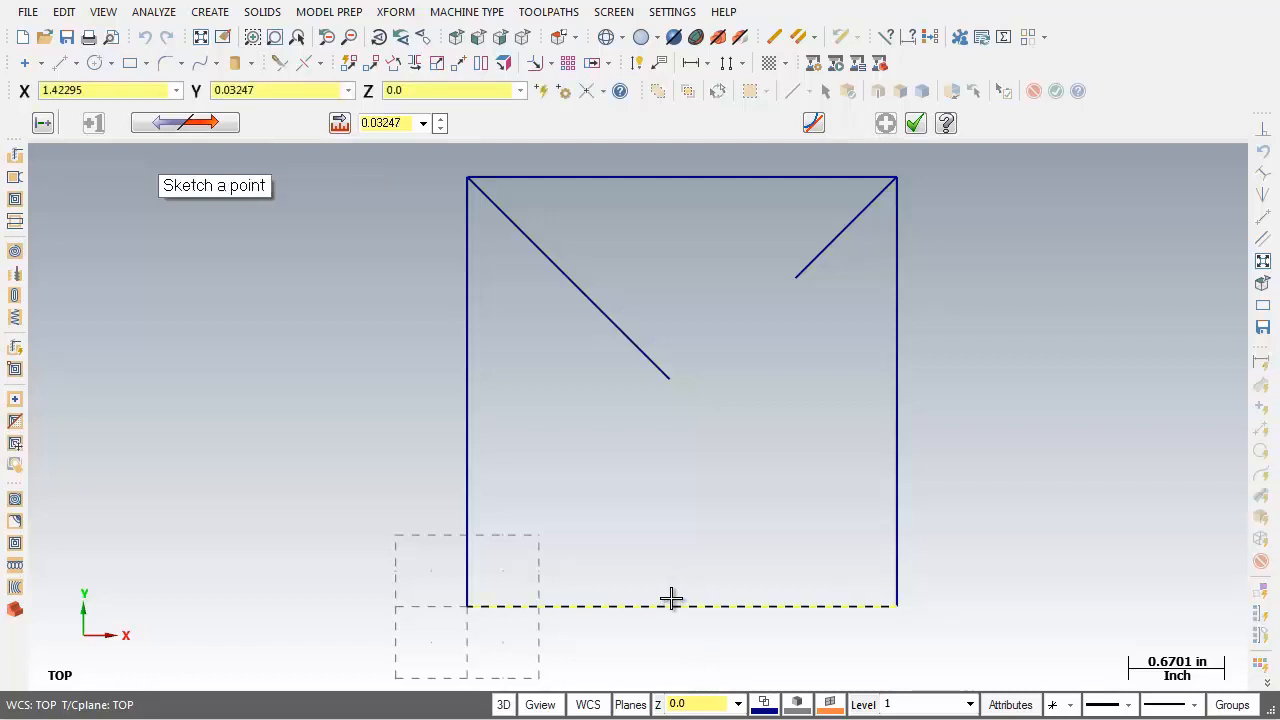
{"action": "left_click", "coordinate": [670, 380]}
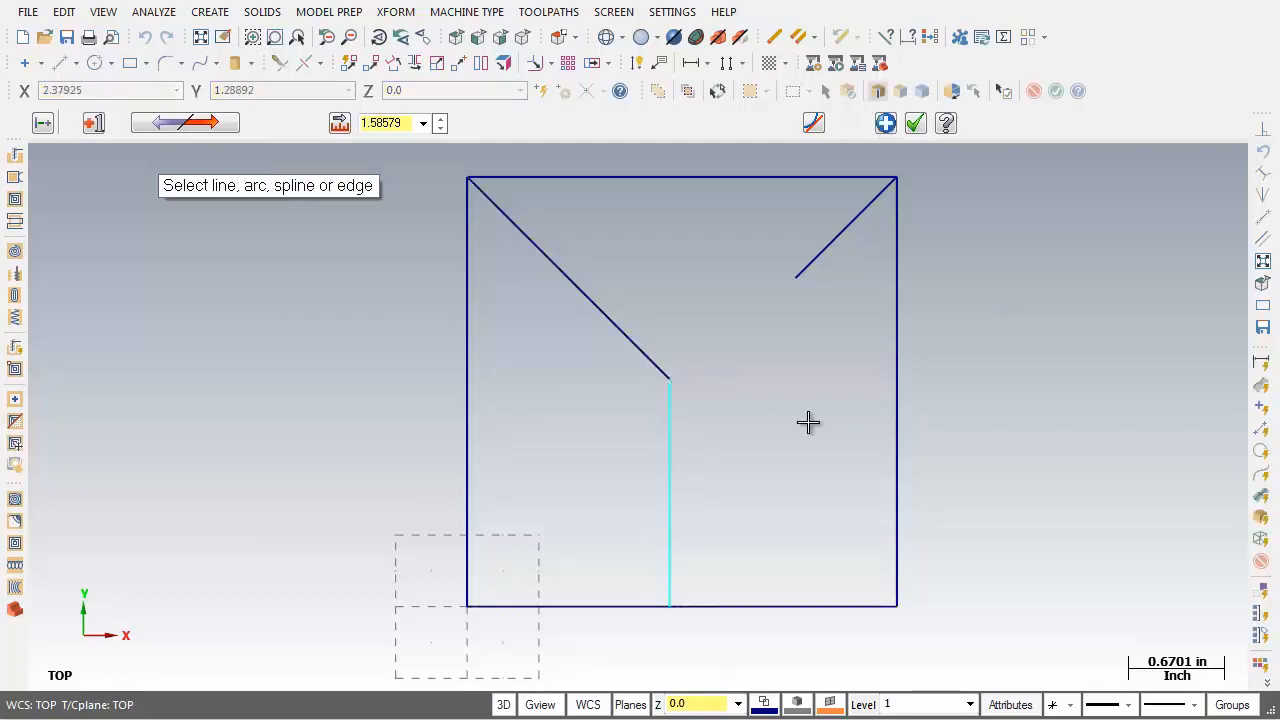
{"action": "left_click", "coordinate": [886, 123]}
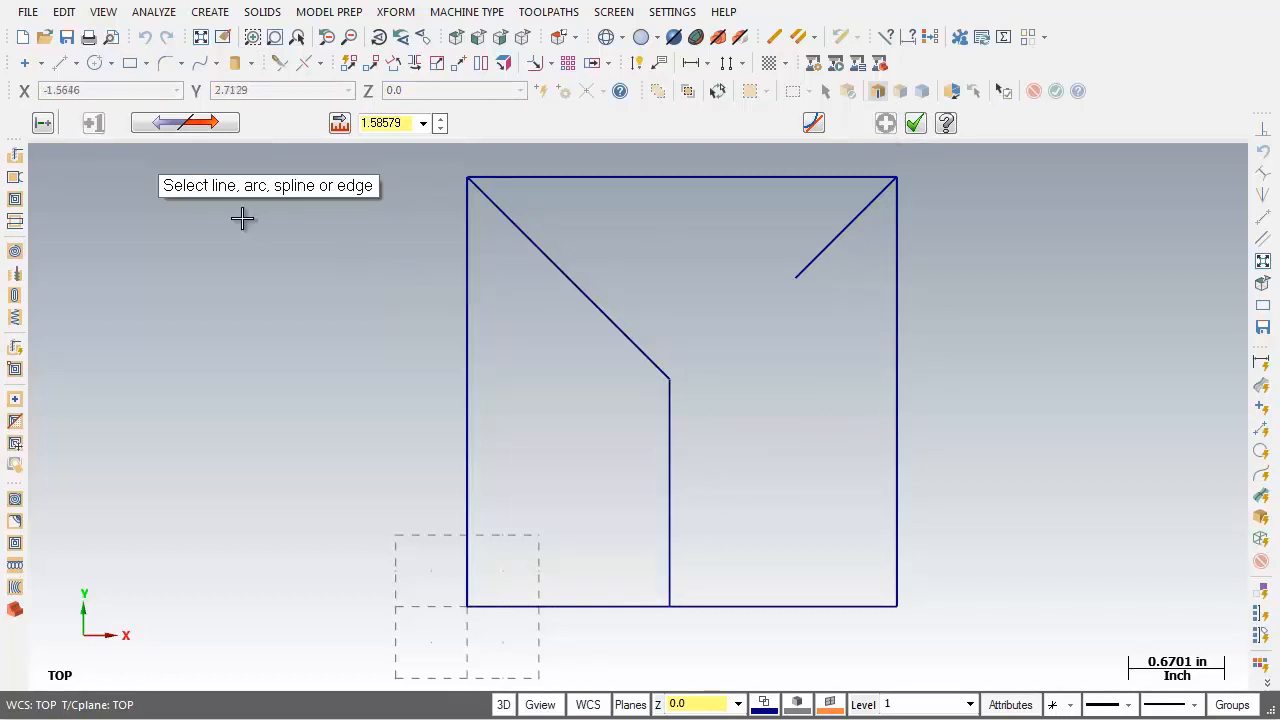
{"action": "left_click", "coordinate": [897, 461]}
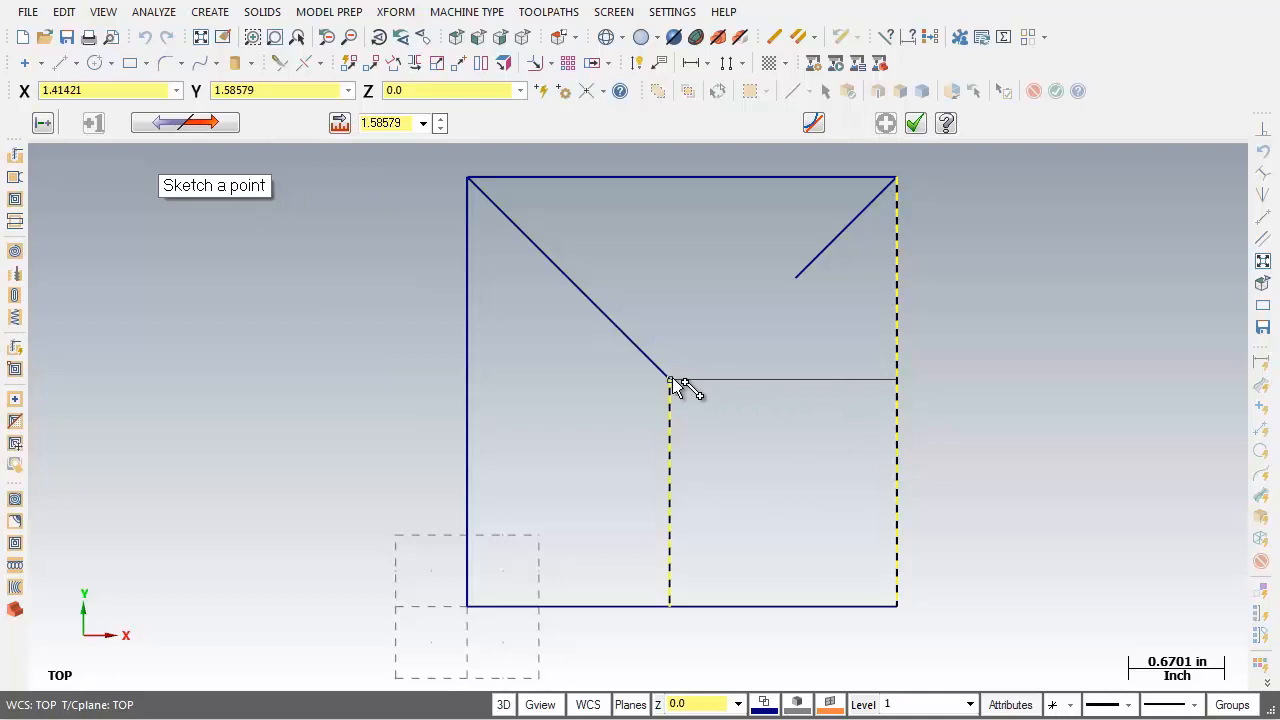
{"action": "left_click", "coordinate": [672, 381]}
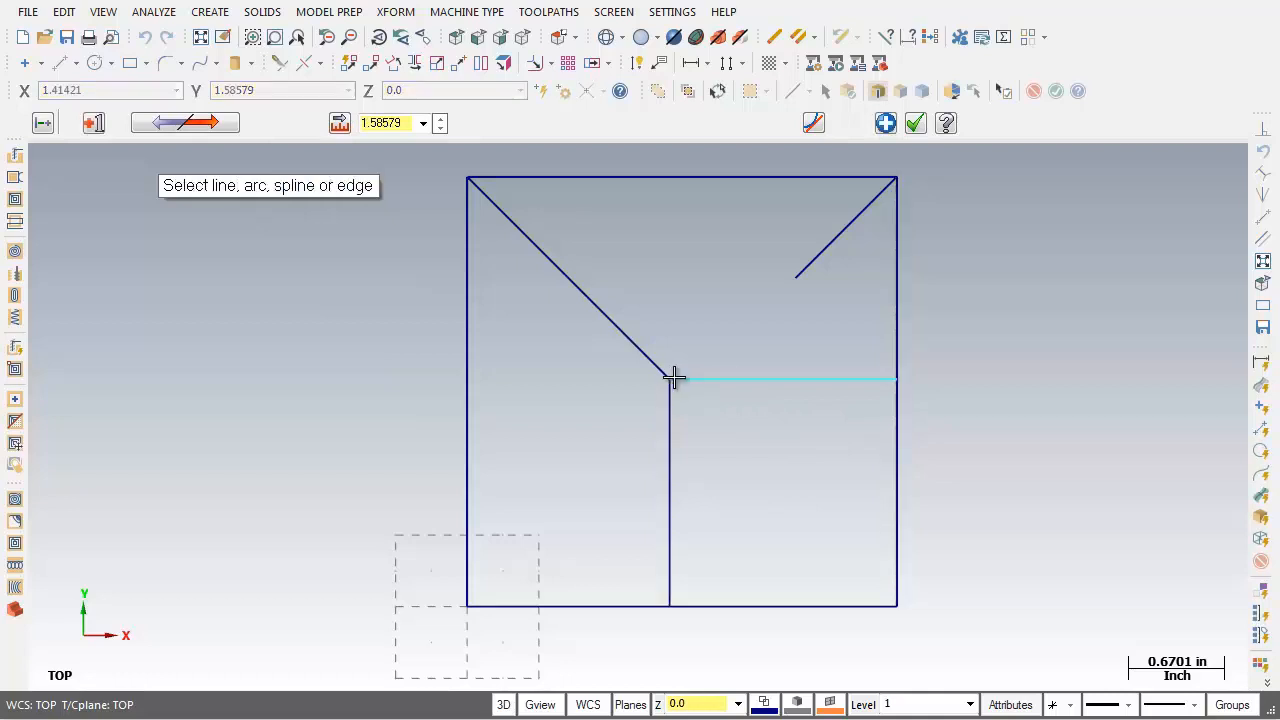
{"action": "left_click", "coordinate": [885, 128]}
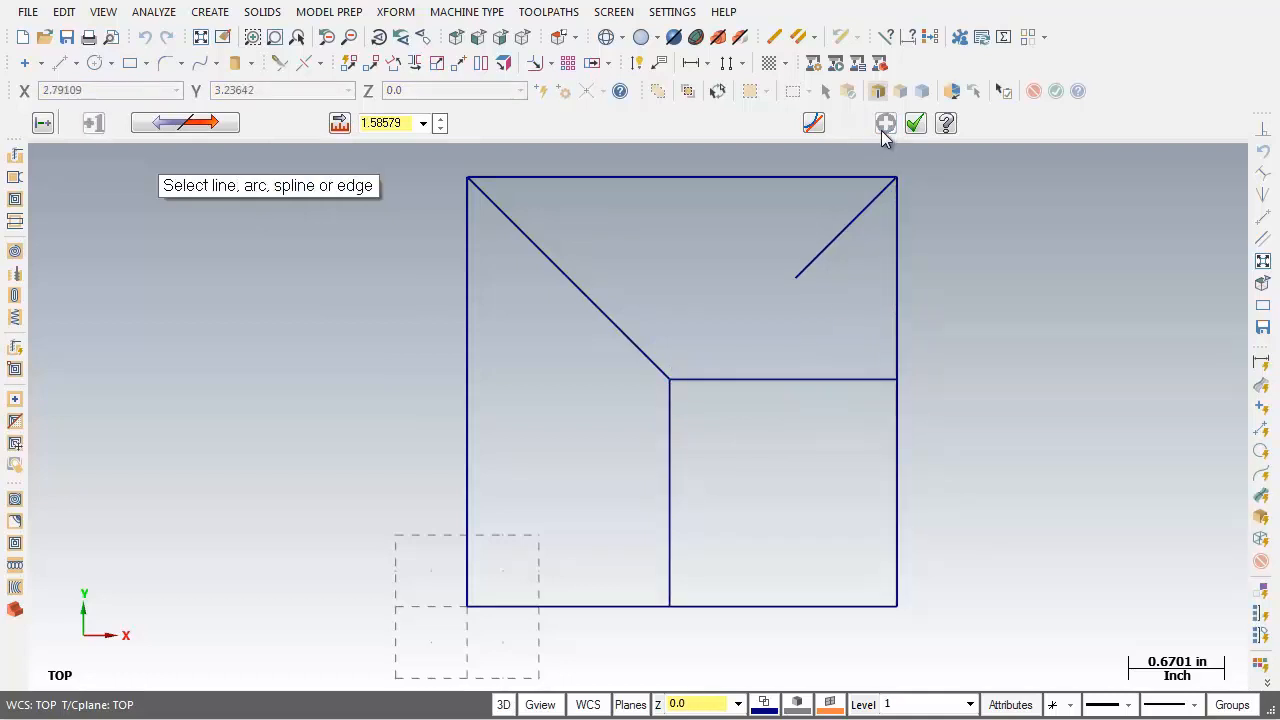
Step: Create a freehand perpendicular line about 2.74 in long up from the square's lower edge and finish the command
{"action": "left_click", "coordinate": [790, 605]}
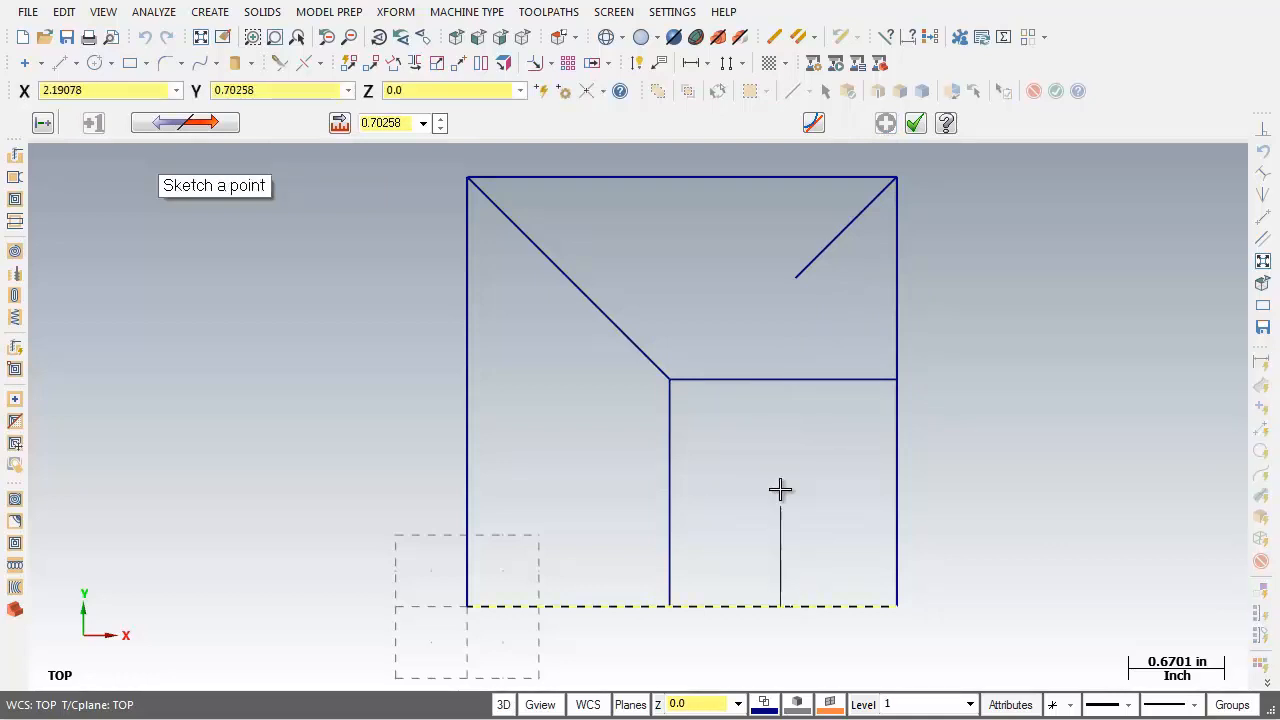
{"action": "left_click", "coordinate": [733, 214]}
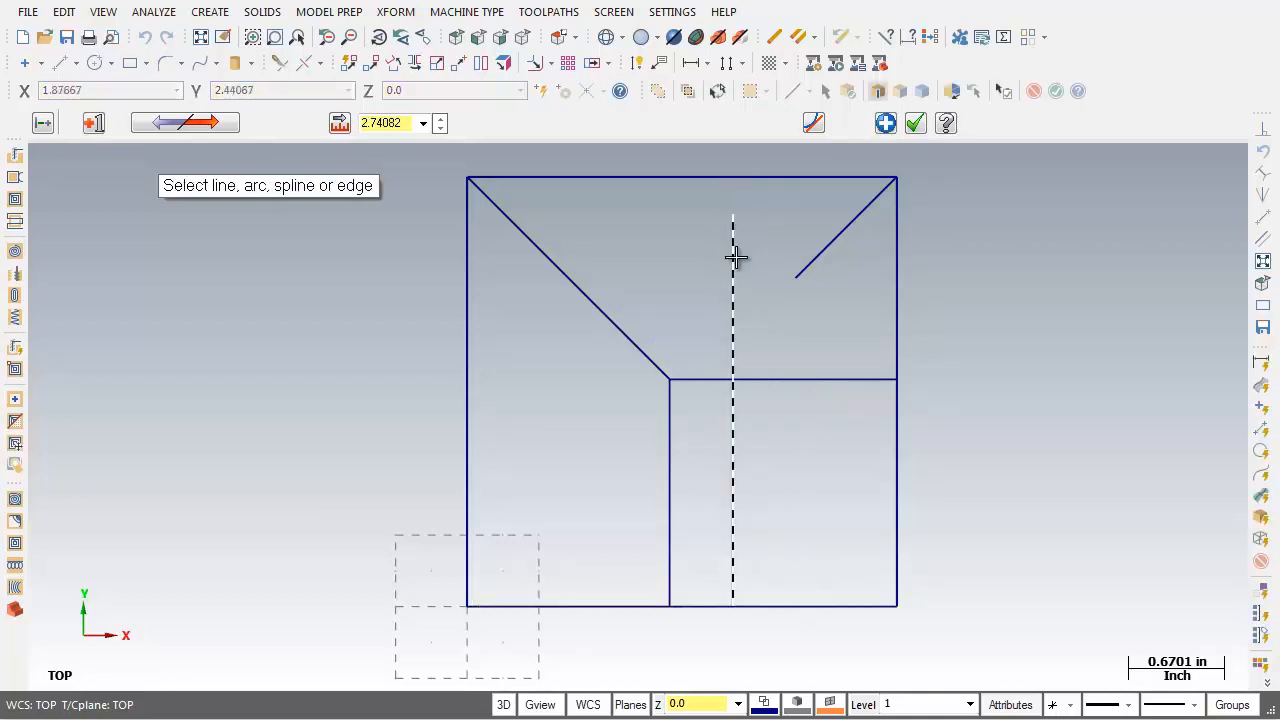
{"action": "left_click", "coordinate": [915, 124]}
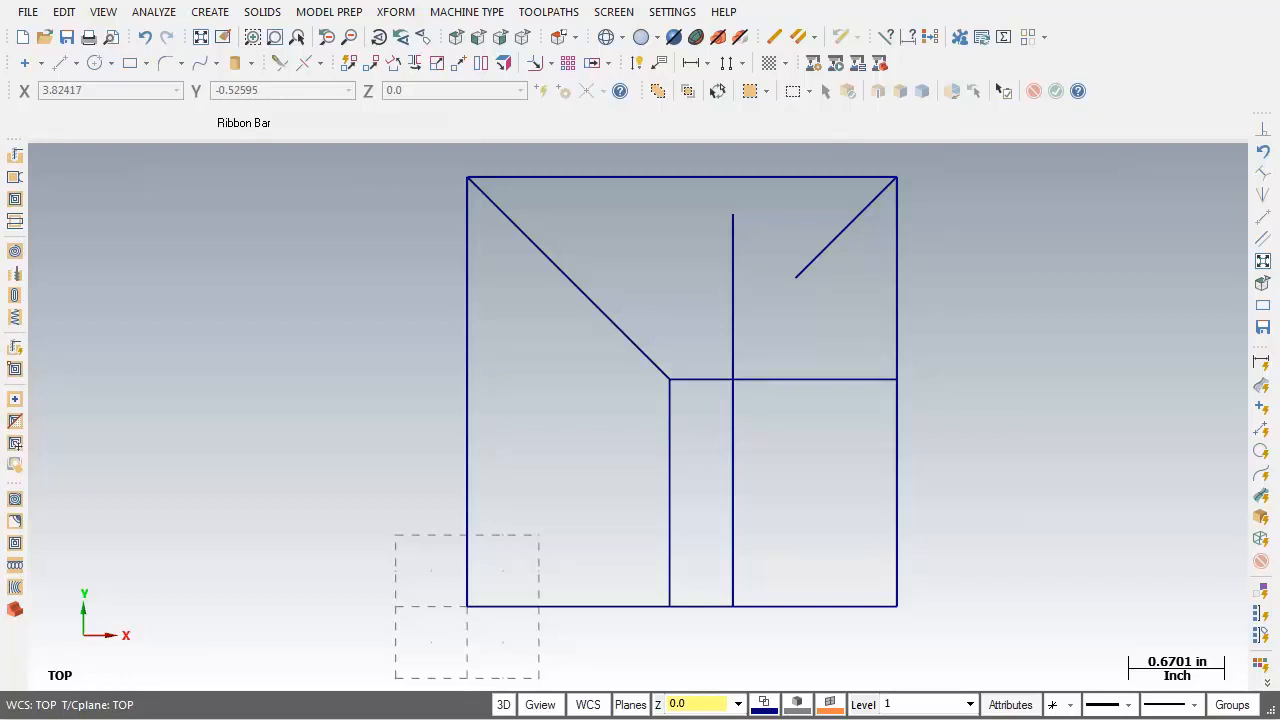
Step: Create an endpoint line with unlocked length, tangent to the upper sides of the small and large circles above the square, and apply it
{"action": "key", "text": "Up"}
{"action": "key", "text": "Up"}
{"action": "key", "text": "Up"}
{"action": "key", "text": "Up"}
{"action": "key", "text": "Up"}
{"action": "key", "text": "Up"}
{"action": "key", "text": "Up"}
{"action": "key", "text": "Up"}
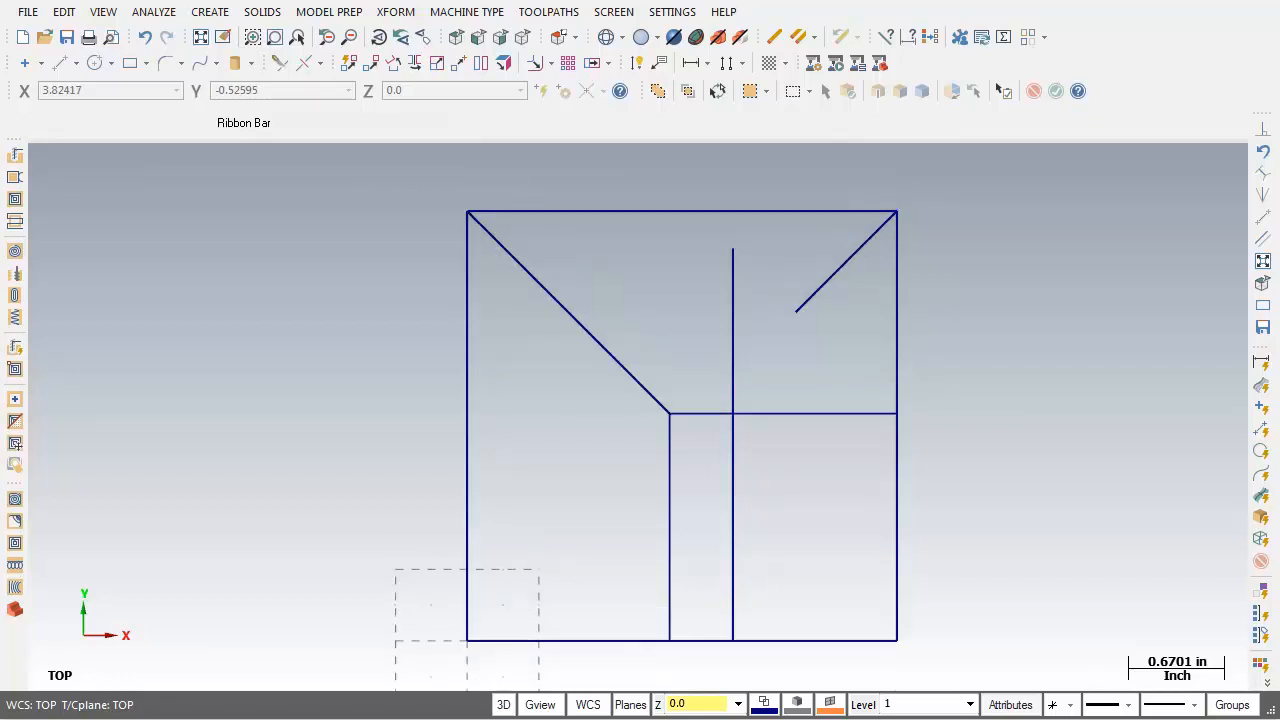
{"action": "key", "text": "Up"}
{"action": "key", "text": "Up"}
{"action": "key", "text": "Up"}
{"action": "key", "text": "Up"}
{"action": "key", "text": "Up"}
{"action": "key", "text": "Up"}
{"action": "key", "text": "Up"}
{"action": "key", "text": "Up"}
{"action": "key", "text": "Up"}
{"action": "key", "text": "Up"}
{"action": "key", "text": "Up"}
{"action": "key", "text": "Up"}
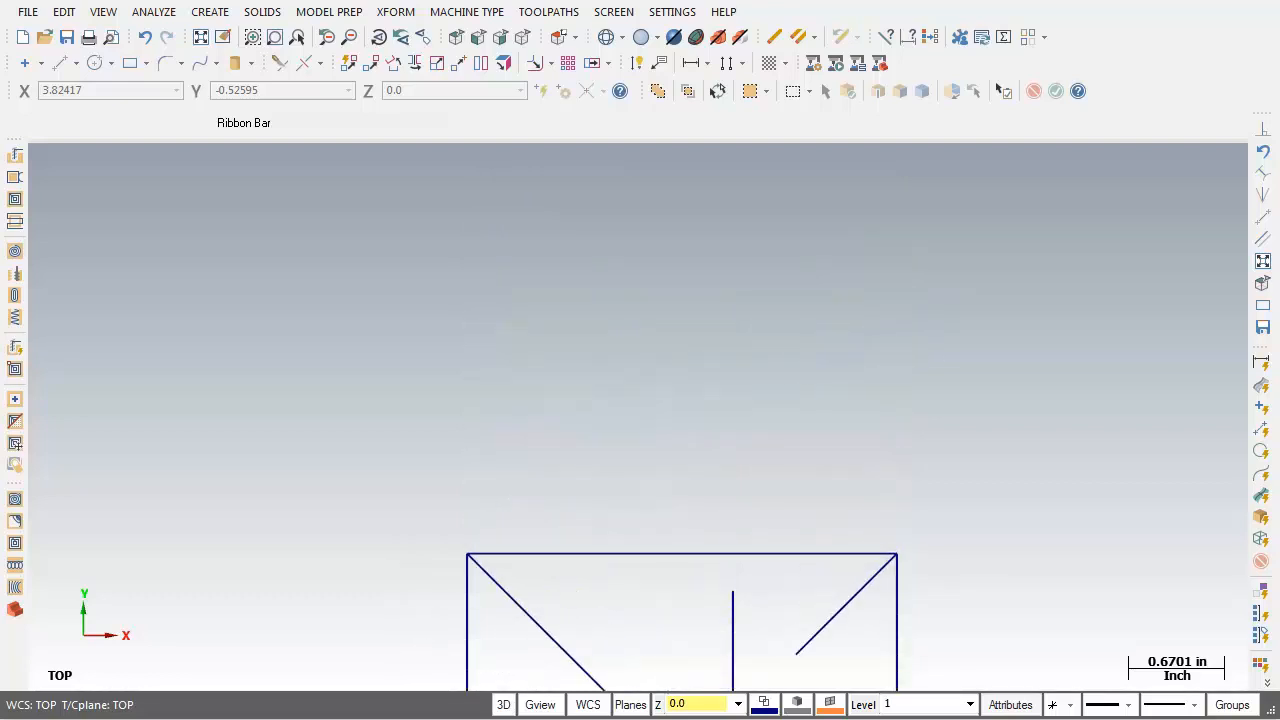
{"action": "key", "text": "Up"}
{"action": "key", "text": "Up"}
{"action": "key", "text": "Up"}
{"action": "key", "text": "Up"}
{"action": "key", "text": "Up"}
{"action": "key", "text": "Up"}
{"action": "key", "text": "Up"}
{"action": "key", "text": "Up"}
{"action": "key", "text": "Up"}
{"action": "key", "text": "Up"}
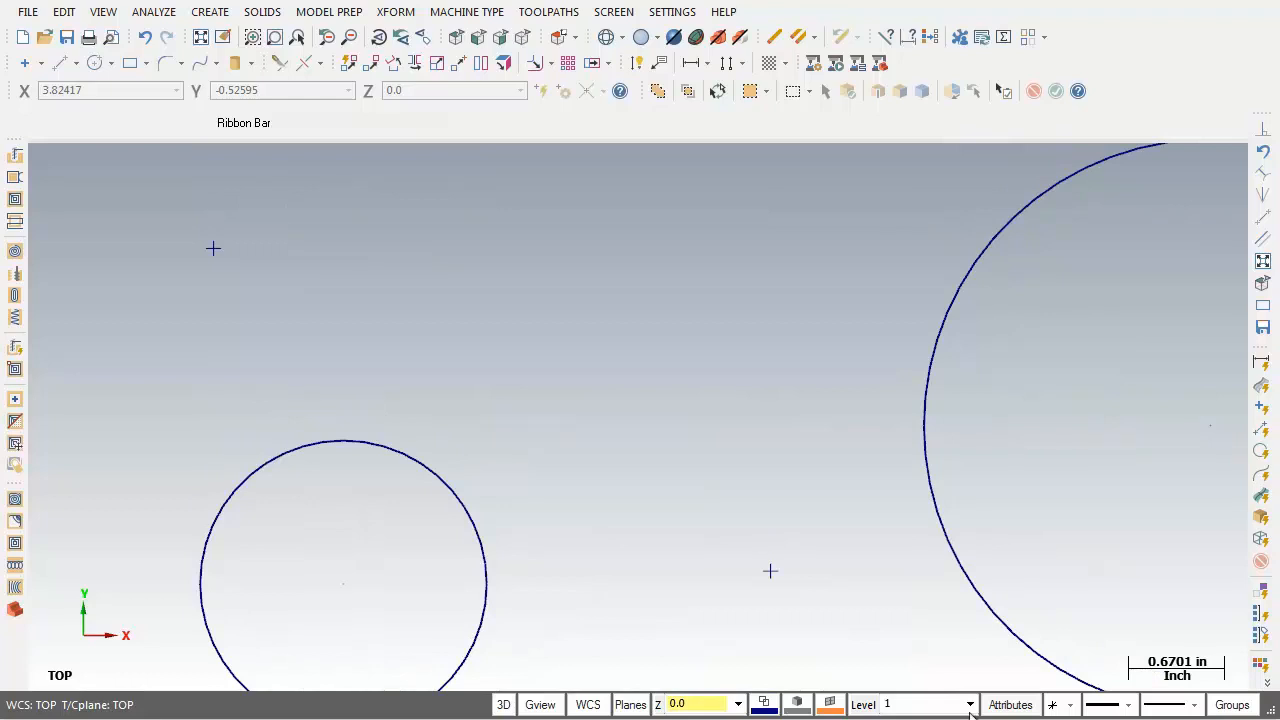
{"action": "scroll", "coordinate": [958, 646], "scroll_direction": "down", "scroll_amount": 3}
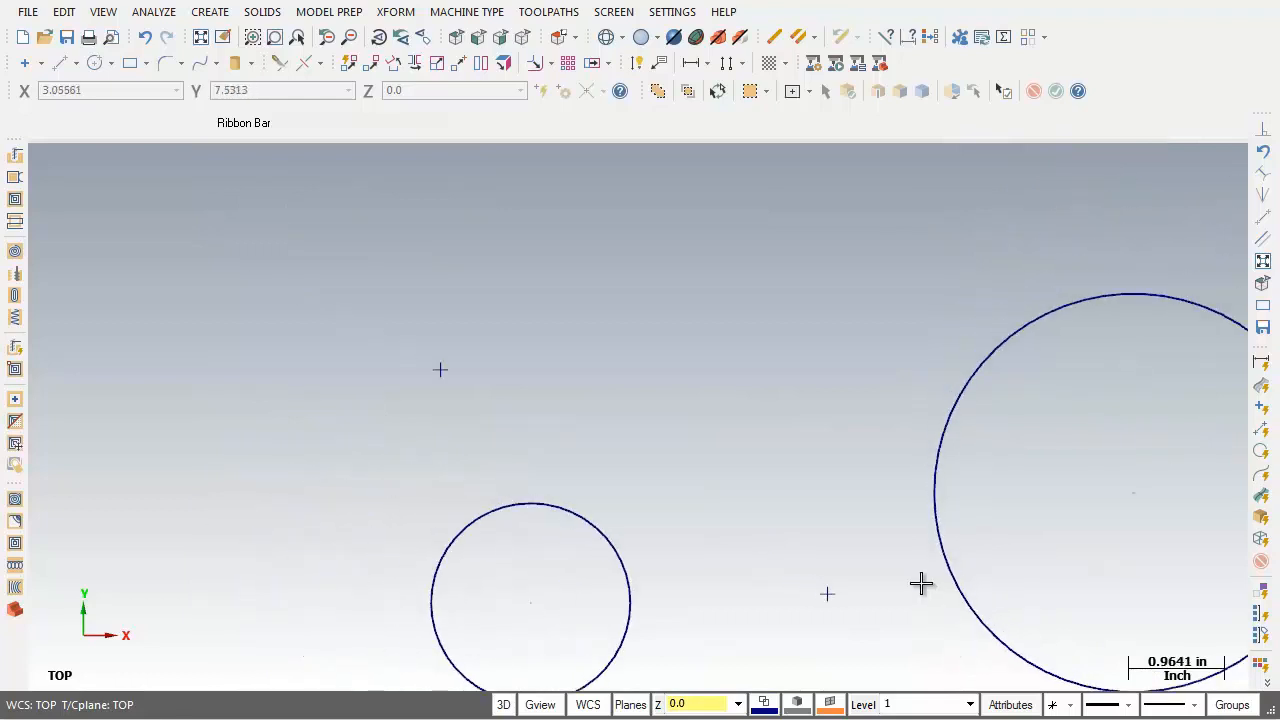
{"action": "middle_click_drag", "start_coordinate": [921, 584], "coordinate": [734, 500]}
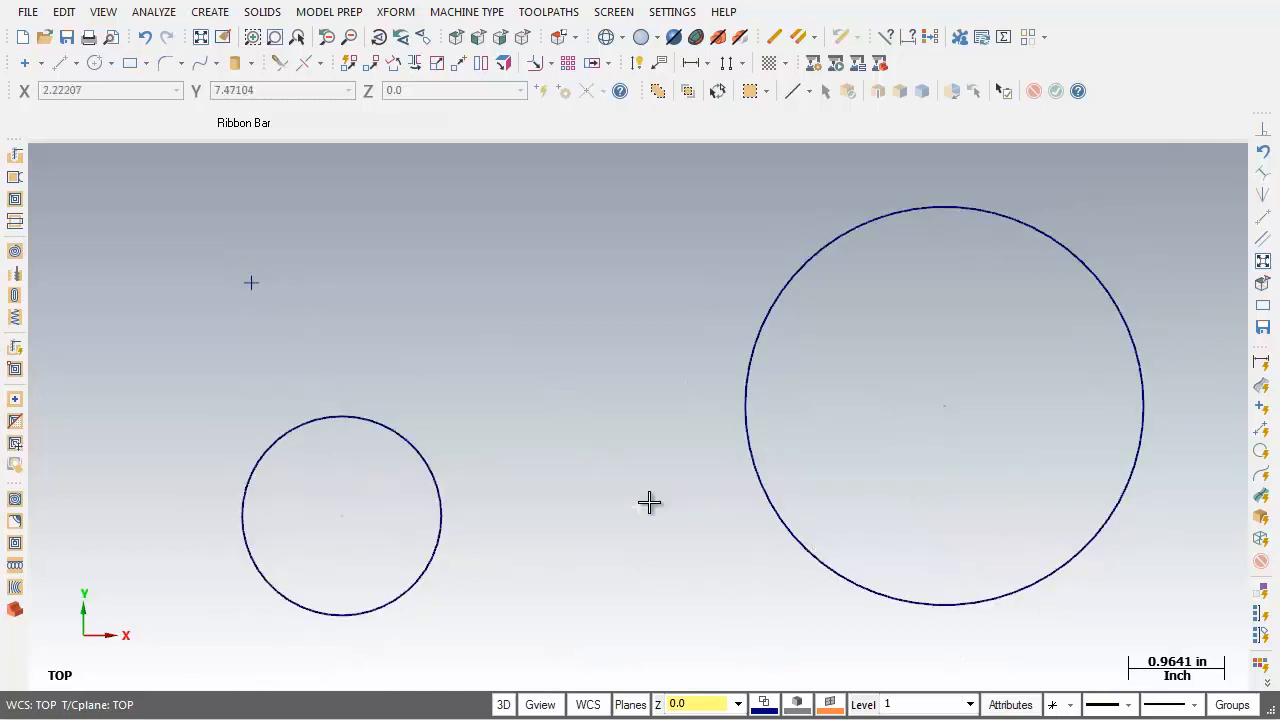
{"action": "left_click", "coordinate": [216, 14]}
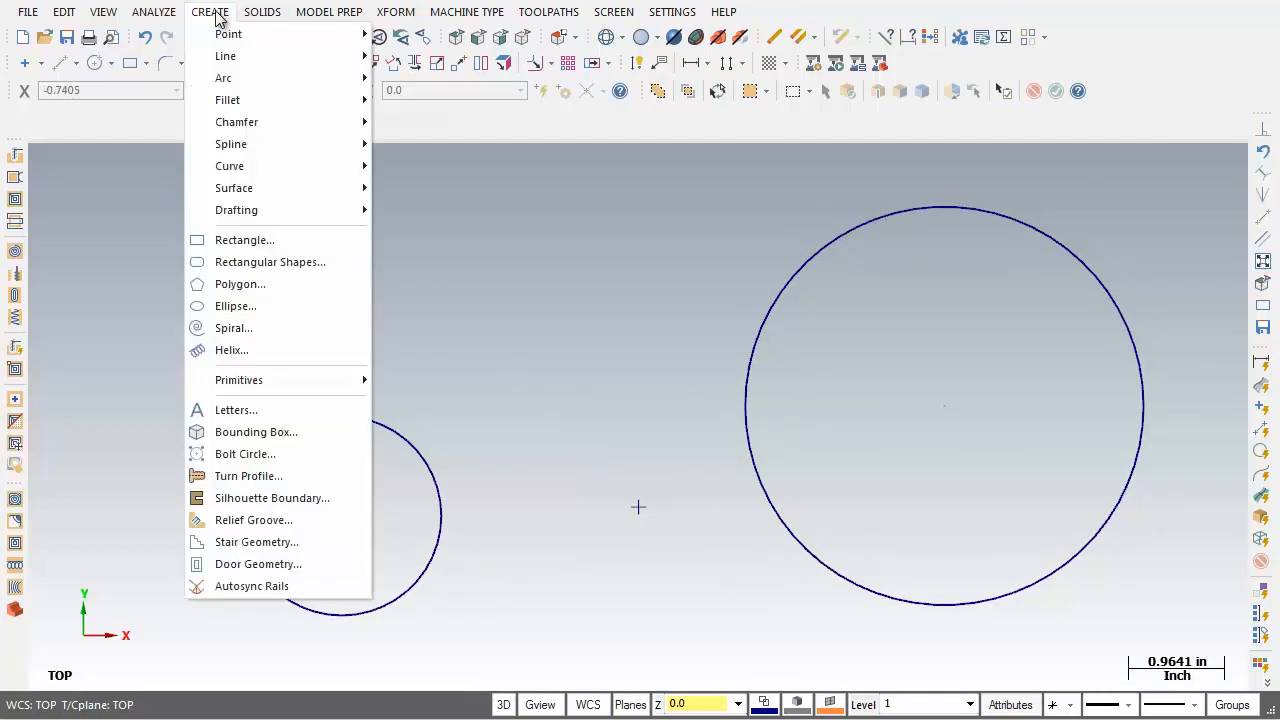
{"action": "mouse_move", "coordinate": [228, 56]}
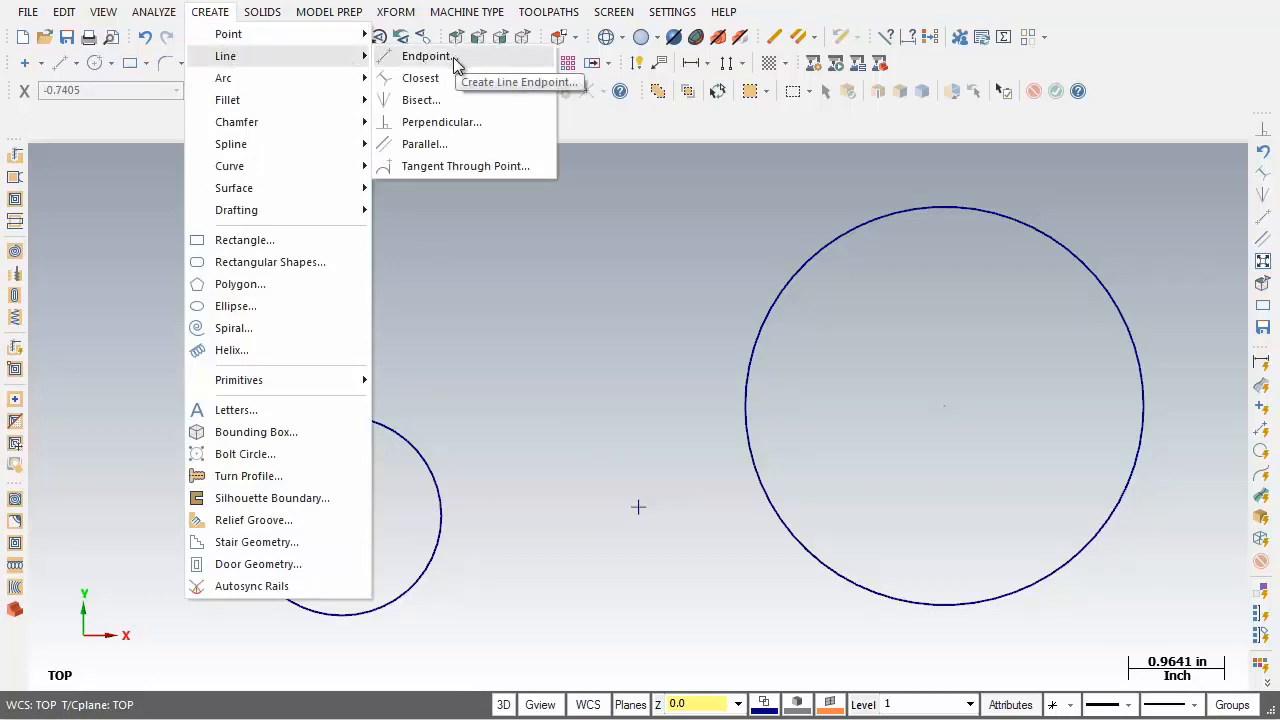
{"action": "left_click", "coordinate": [427, 56]}
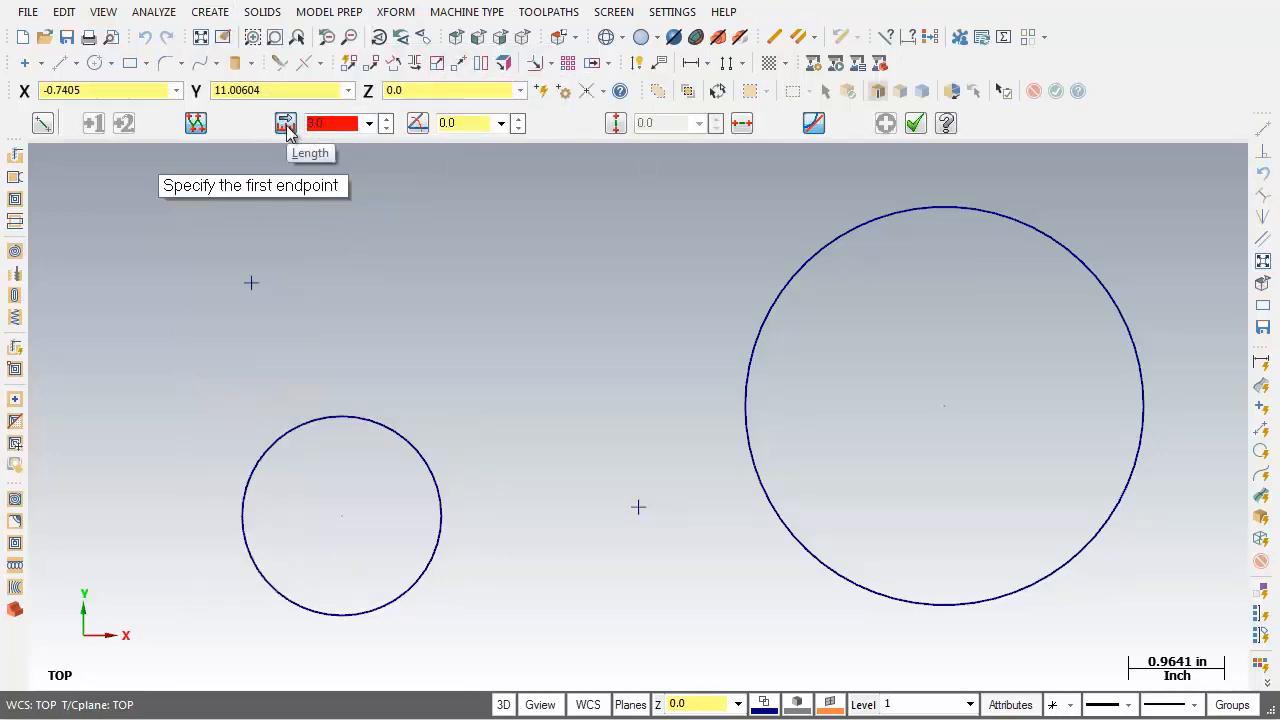
{"action": "left_click", "coordinate": [286, 124]}
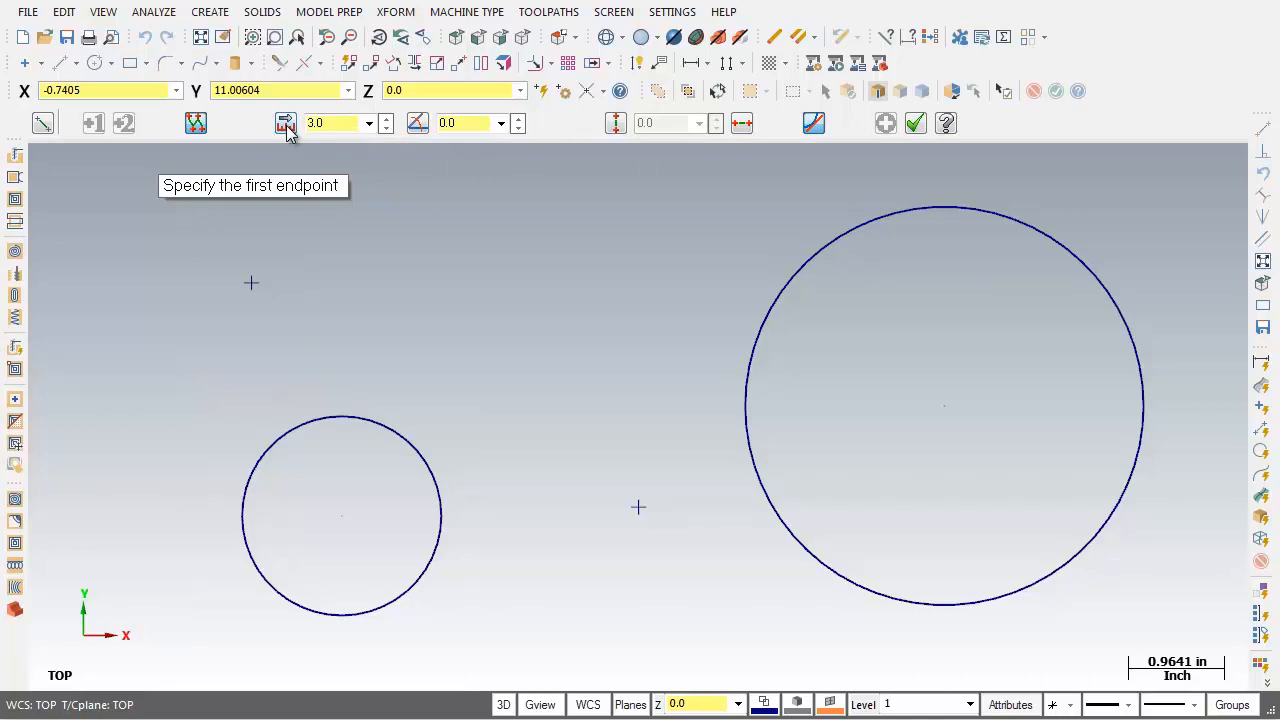
{"action": "left_click", "coordinate": [814, 124]}
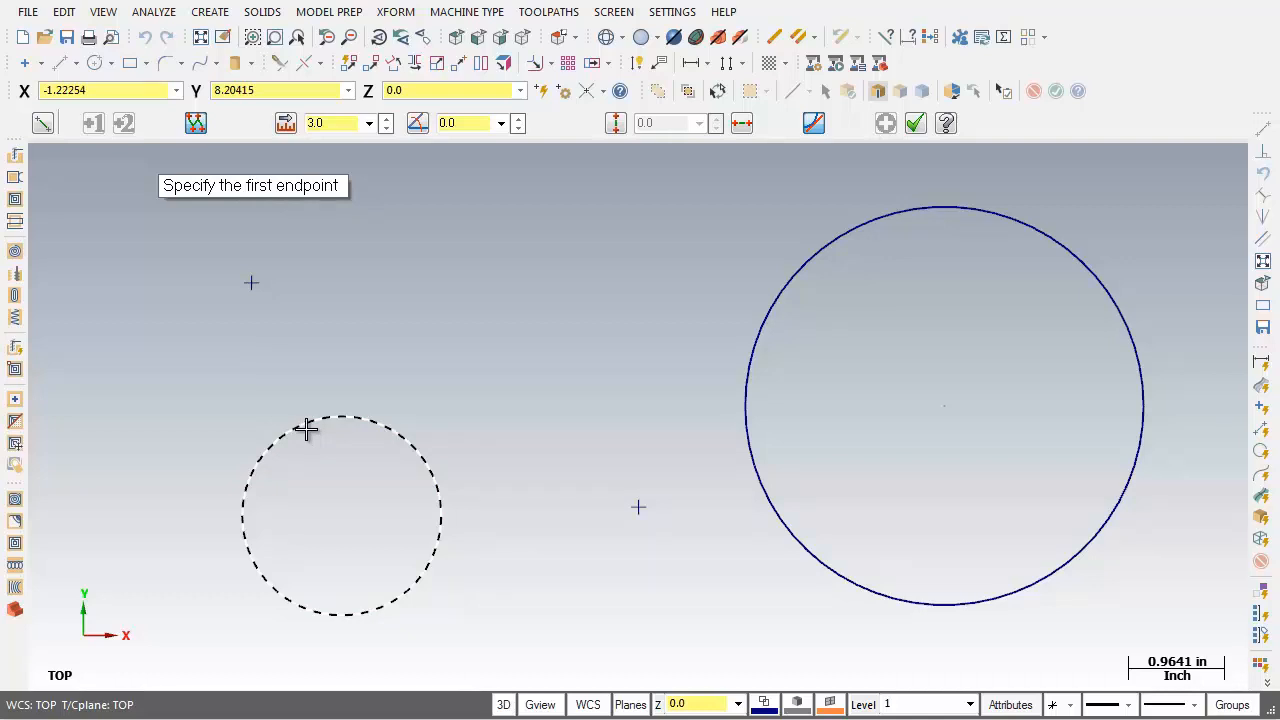
{"action": "left_click", "coordinate": [306, 428]}
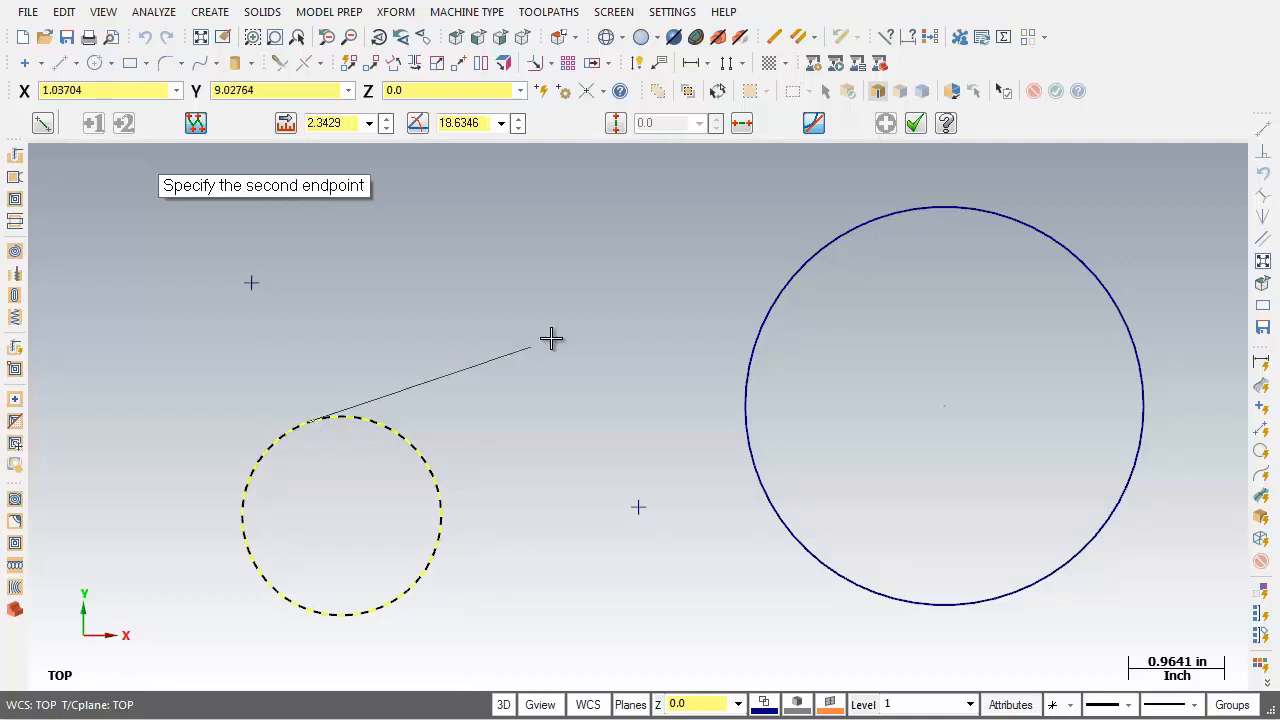
{"action": "left_click", "coordinate": [811, 265]}
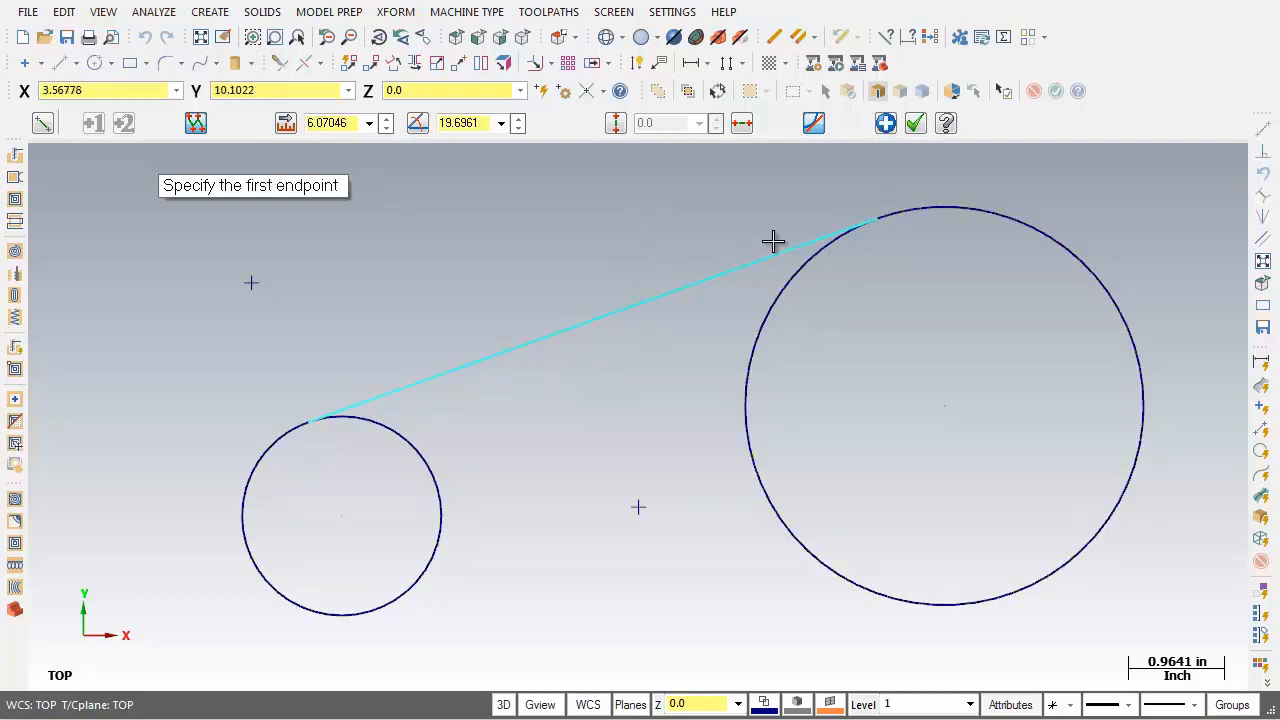
{"action": "left_click", "coordinate": [886, 123]}
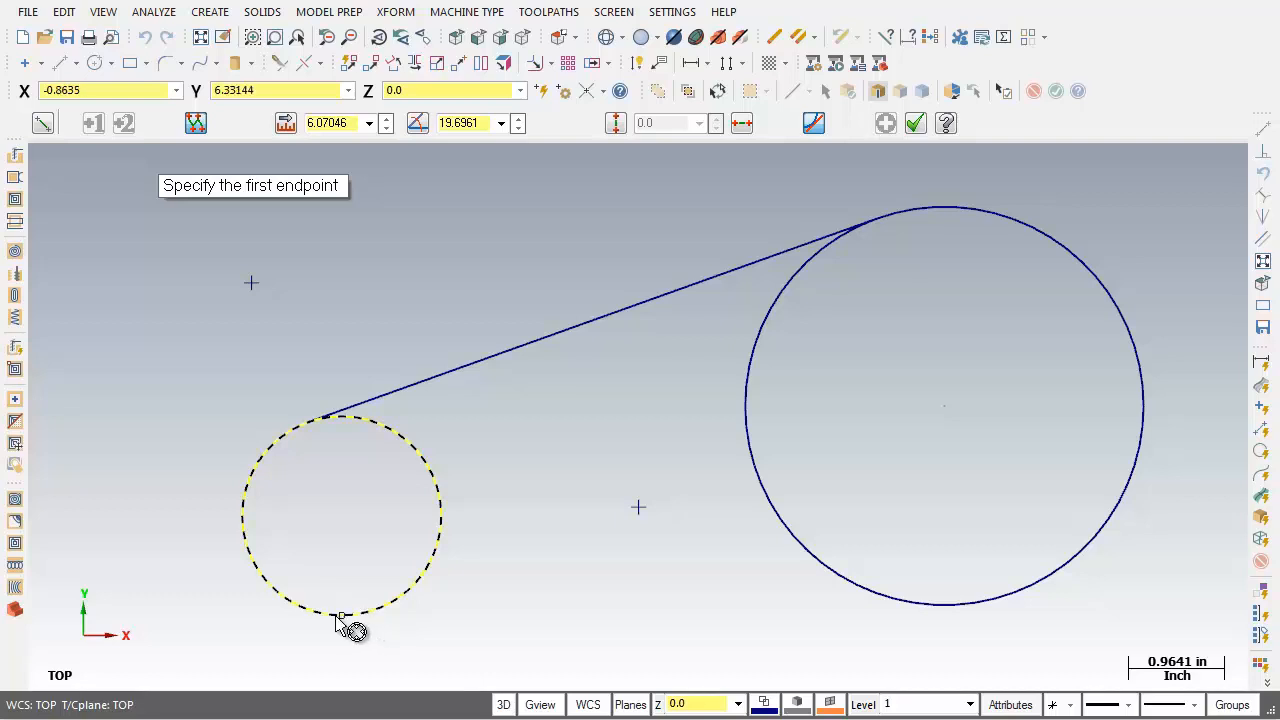
Step: Create an endpoint line tangent to the small circle's lower right side and the large circle's upper left side, and apply it
{"action": "left_click", "coordinate": [418, 590]}
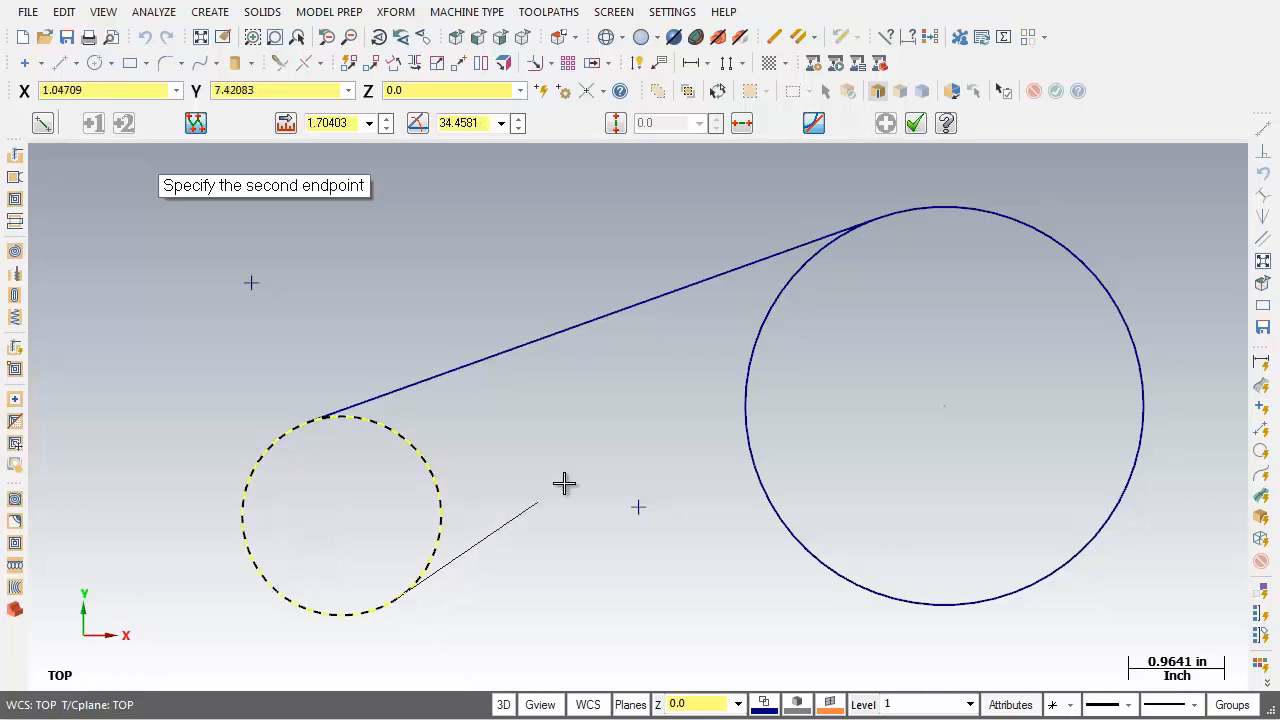
{"action": "left_click", "coordinate": [754, 348]}
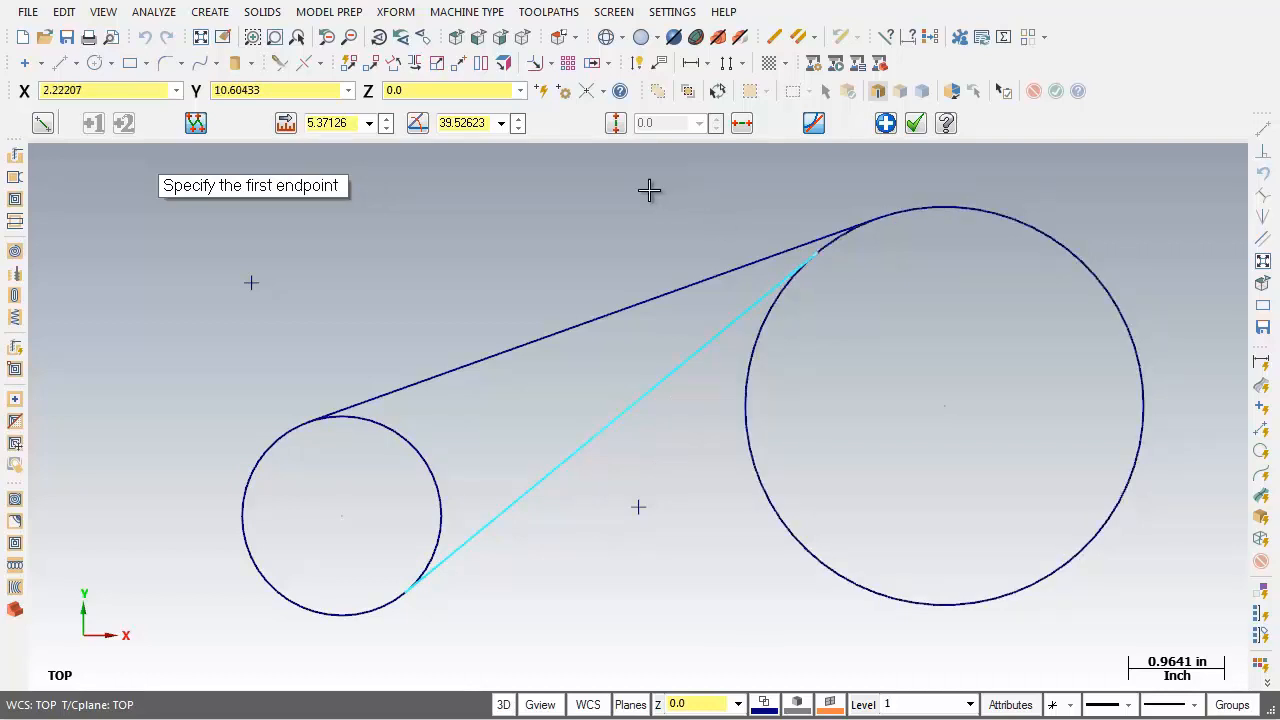
{"action": "left_click", "coordinate": [886, 124]}
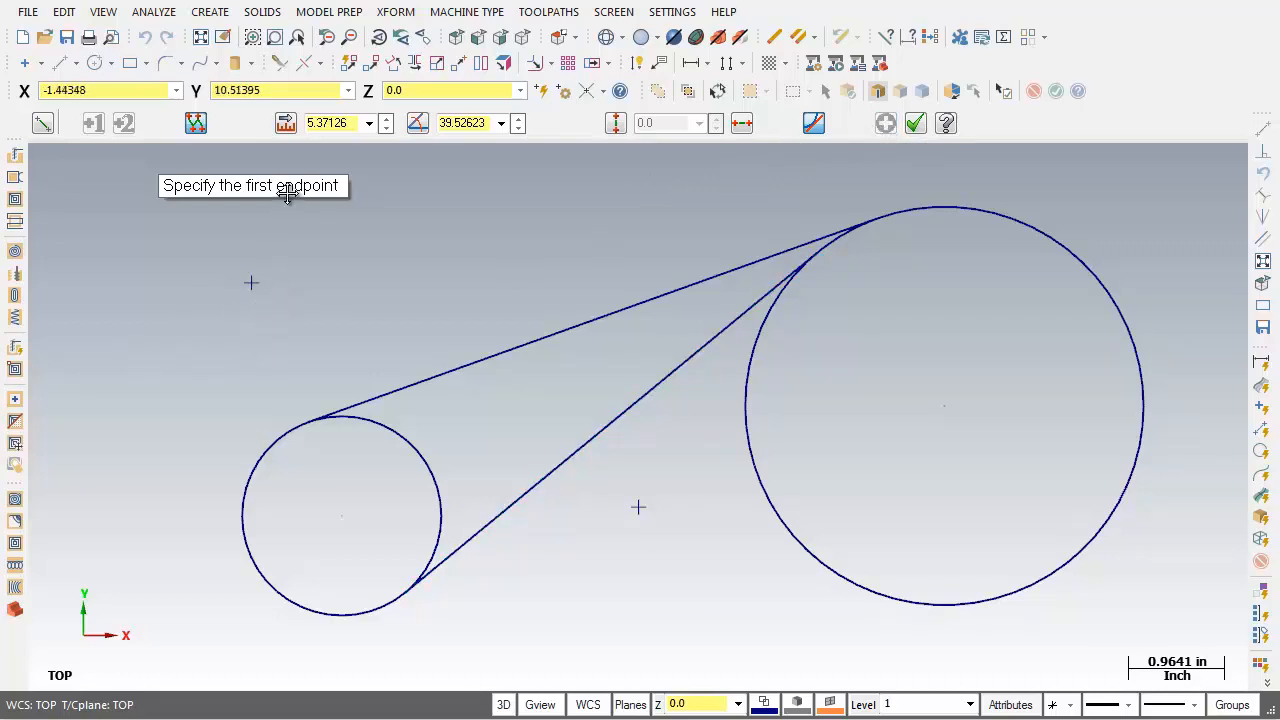
Step: Create tangent lines from the upper left point to the large circle's lower side and from the middle point to the small circle's upper right side
{"action": "left_click", "coordinate": [253, 284]}
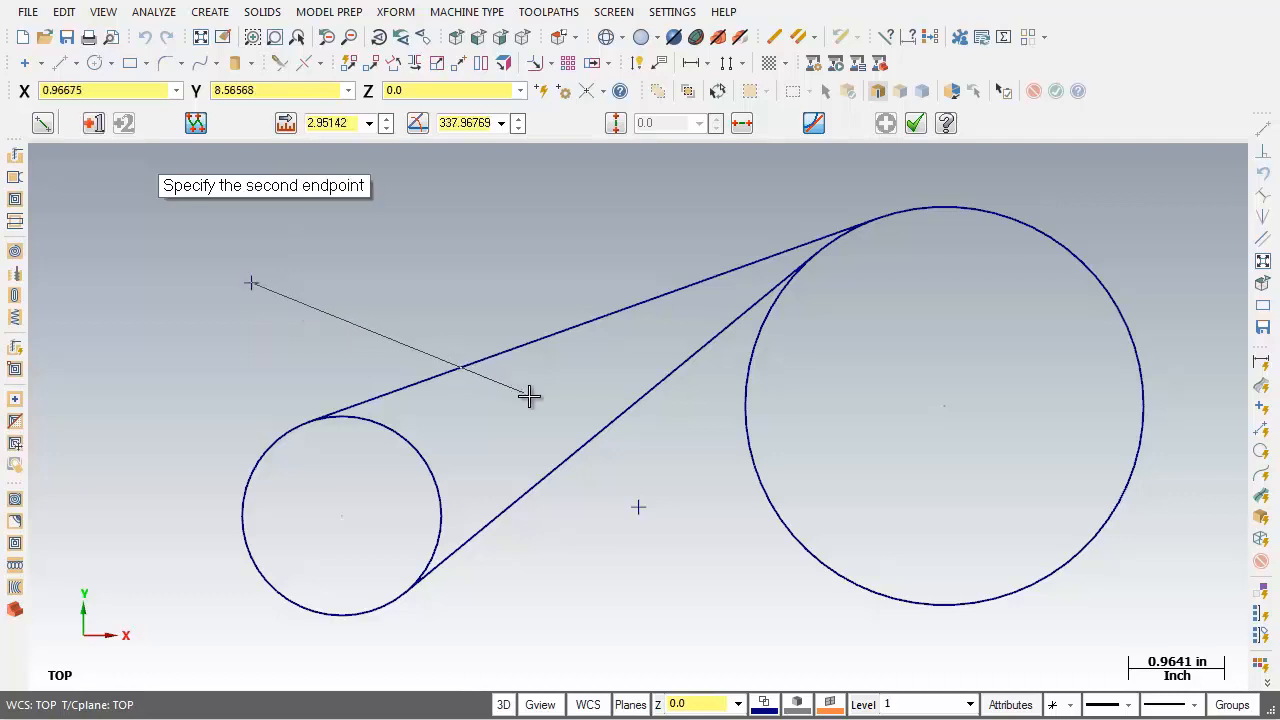
{"action": "left_click", "coordinate": [831, 572]}
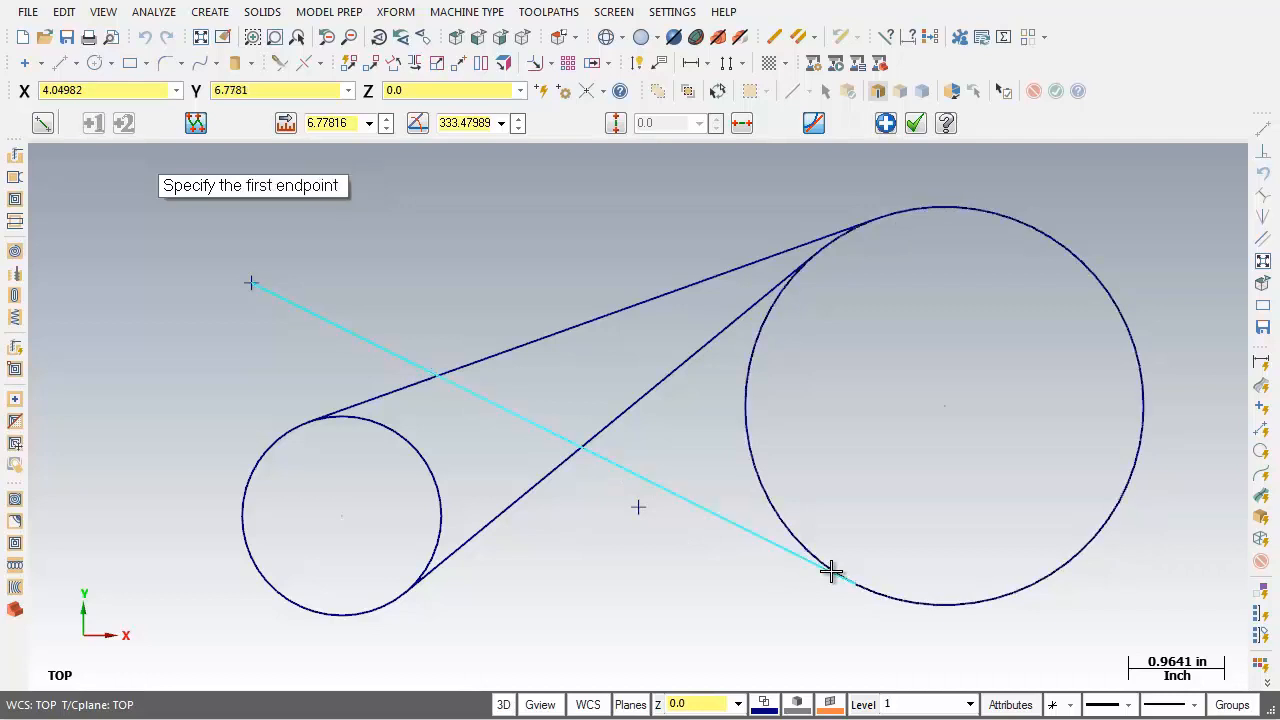
{"action": "left_click", "coordinate": [889, 123]}
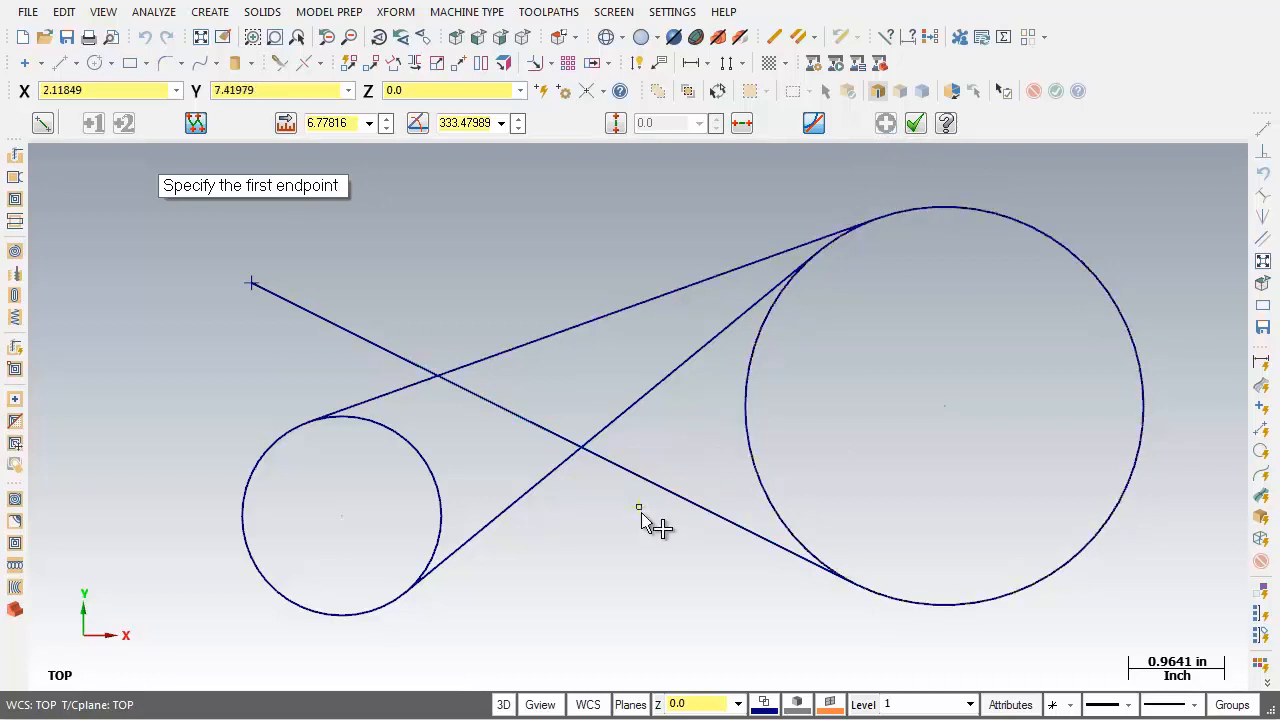
{"action": "left_click", "coordinate": [639, 508]}
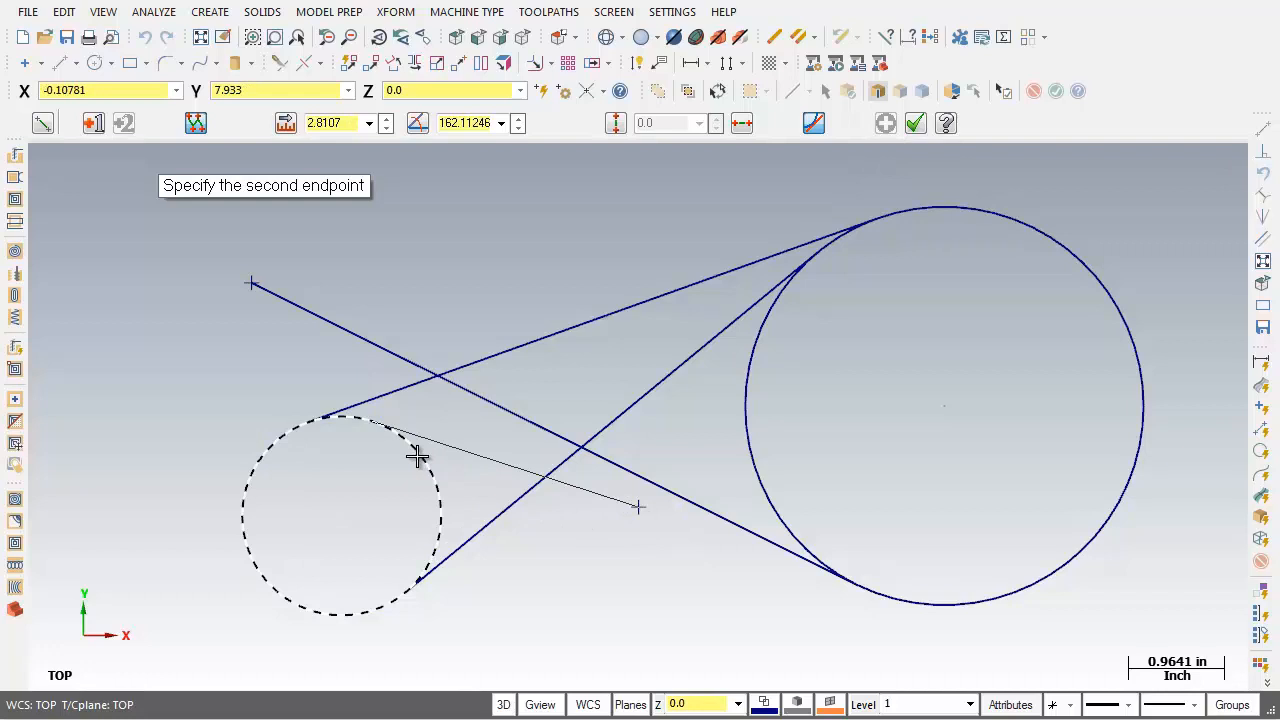
{"action": "left_click", "coordinate": [417, 456]}
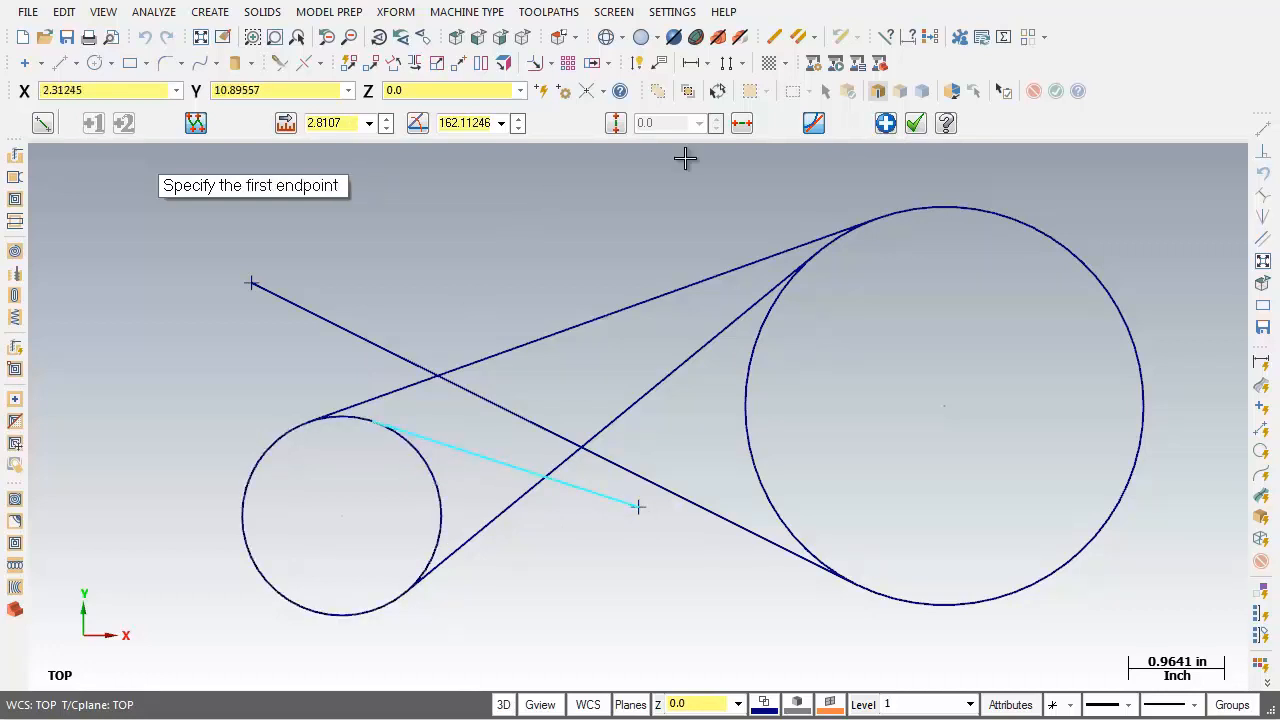
{"action": "left_click", "coordinate": [917, 124]}
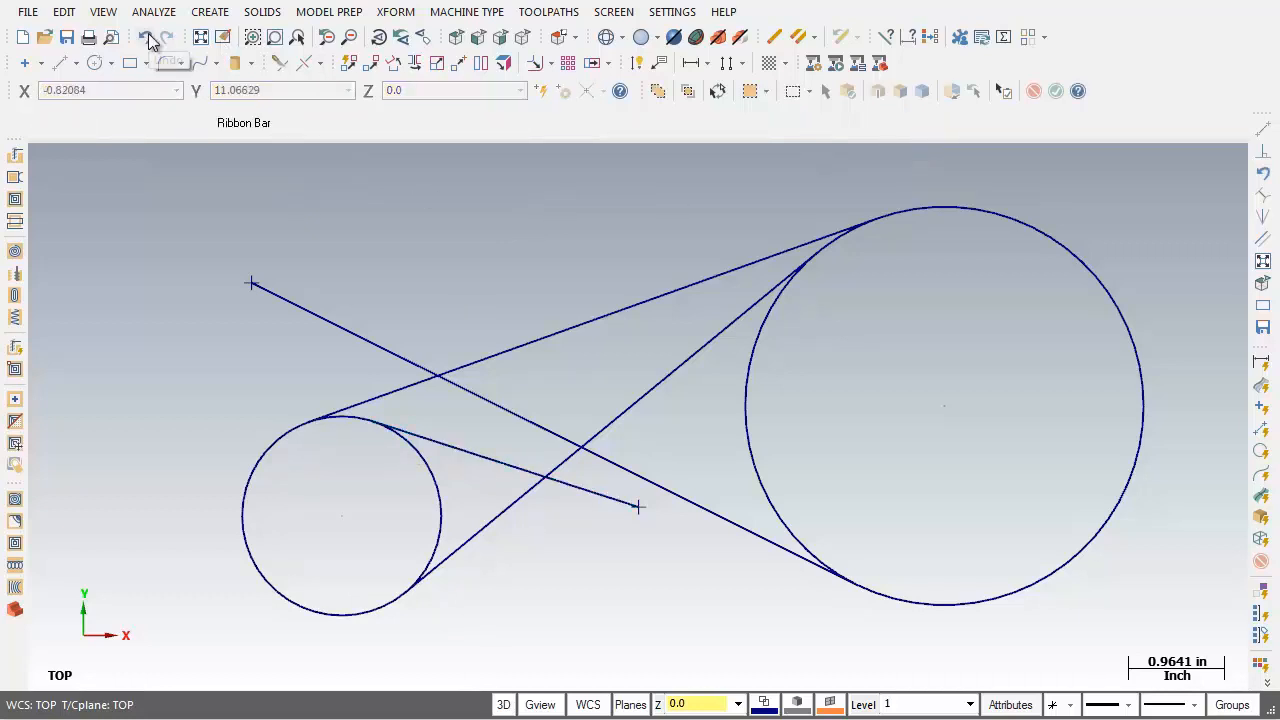
Step: Undo the four tangent lines, leaving only the two circles and the two points
{"action": "left_click", "coordinate": [147, 38]}
{"action": "left_click", "coordinate": [147, 38]}
{"action": "left_click", "coordinate": [147, 38]}
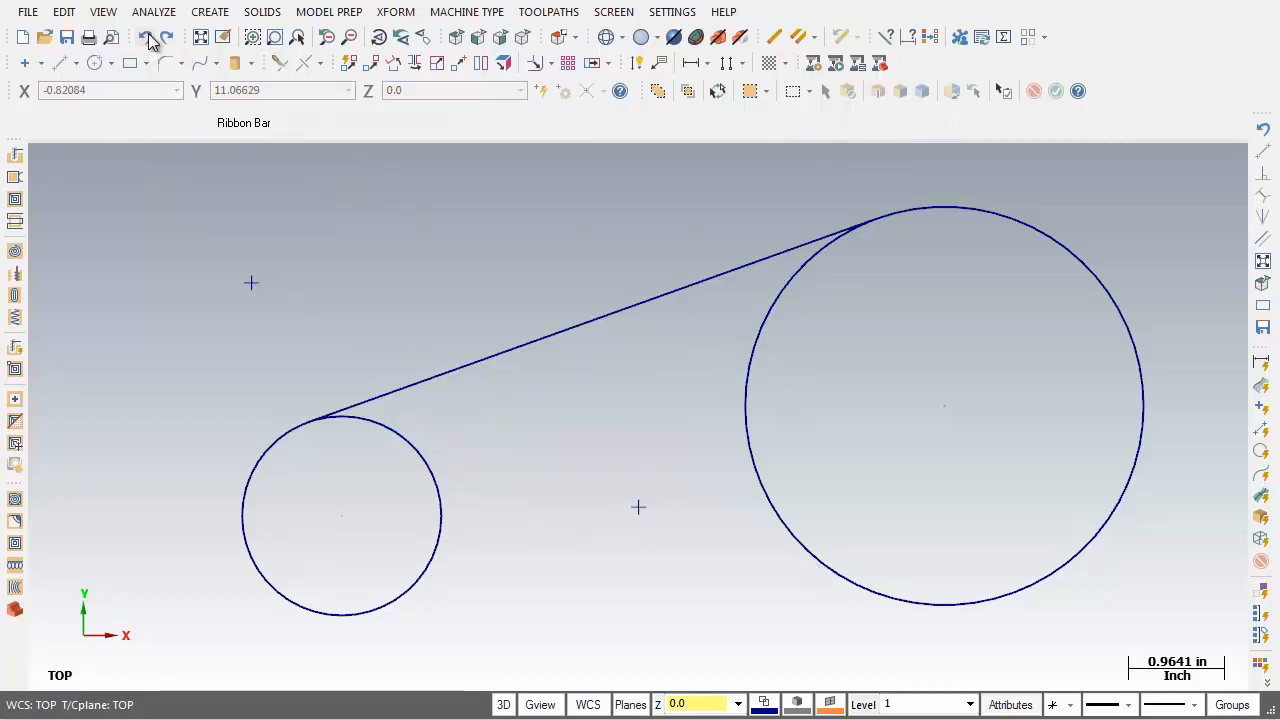
{"action": "left_click", "coordinate": [147, 38]}
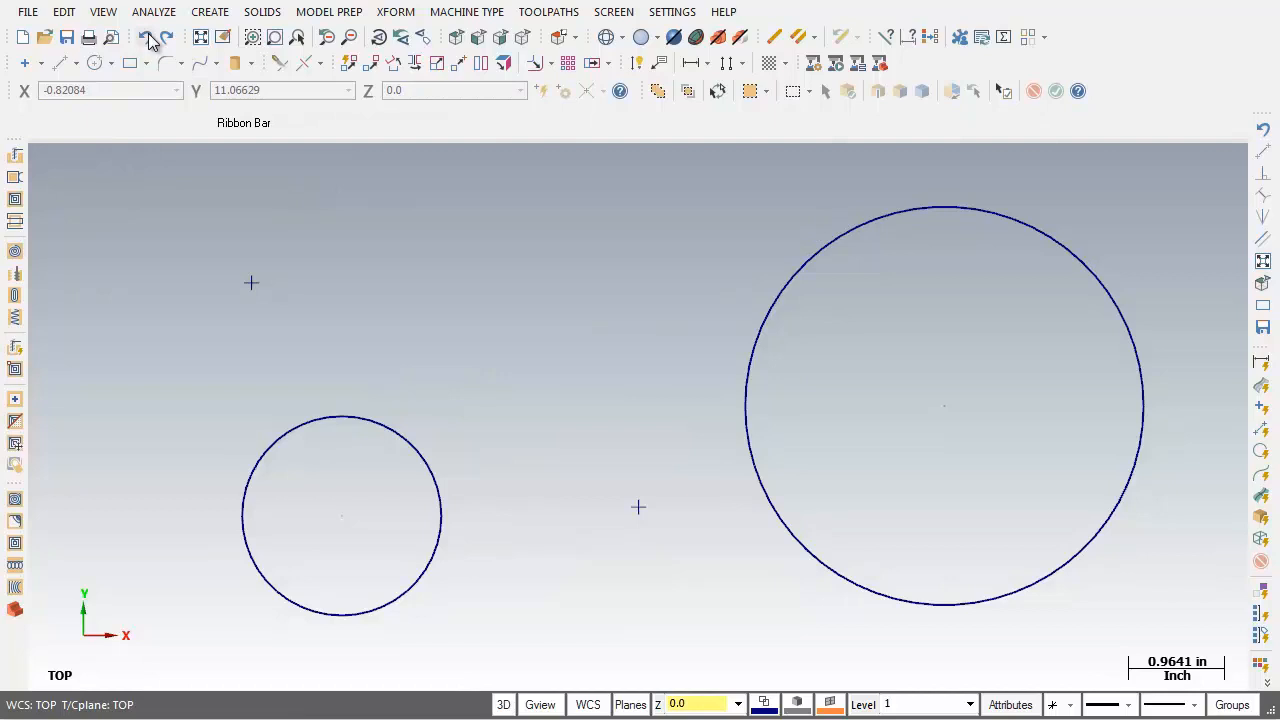
Step: Create a tangent-through-point line with its length locked at 2.0 at the large circle's top quadrant, keeping the left half
{"action": "left_click", "coordinate": [226, 15]}
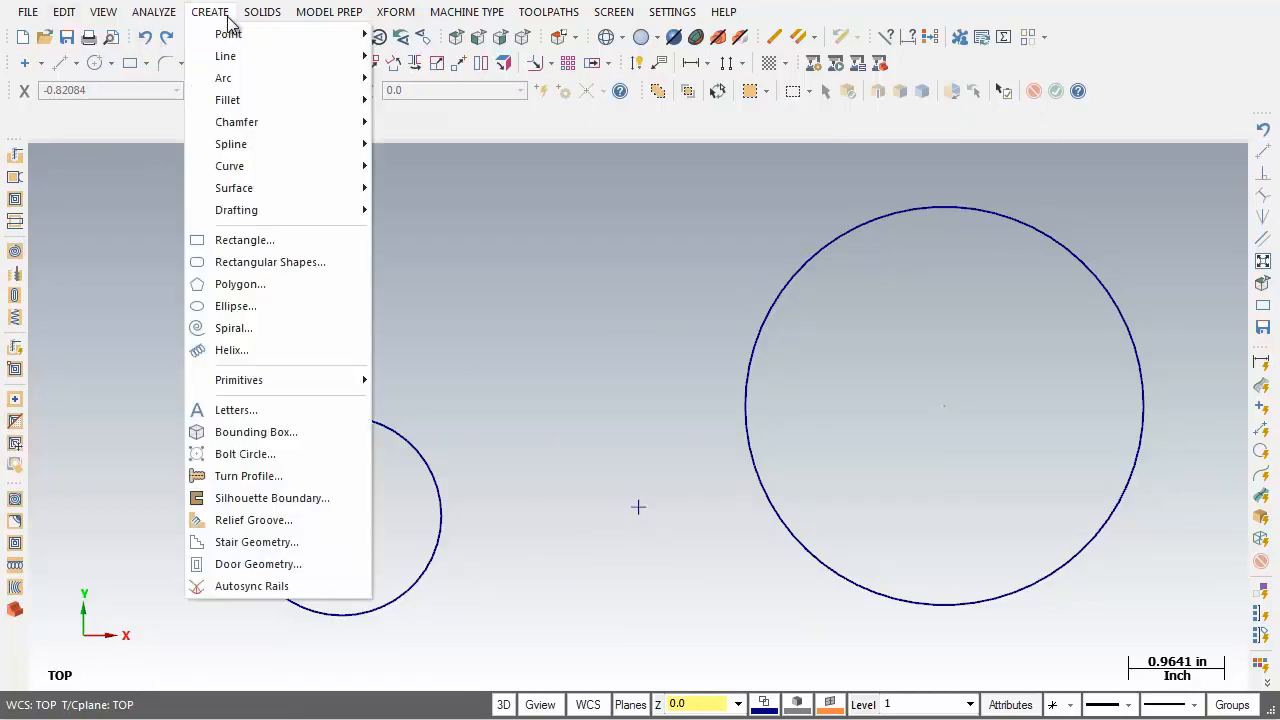
{"action": "mouse_move", "coordinate": [229, 56]}
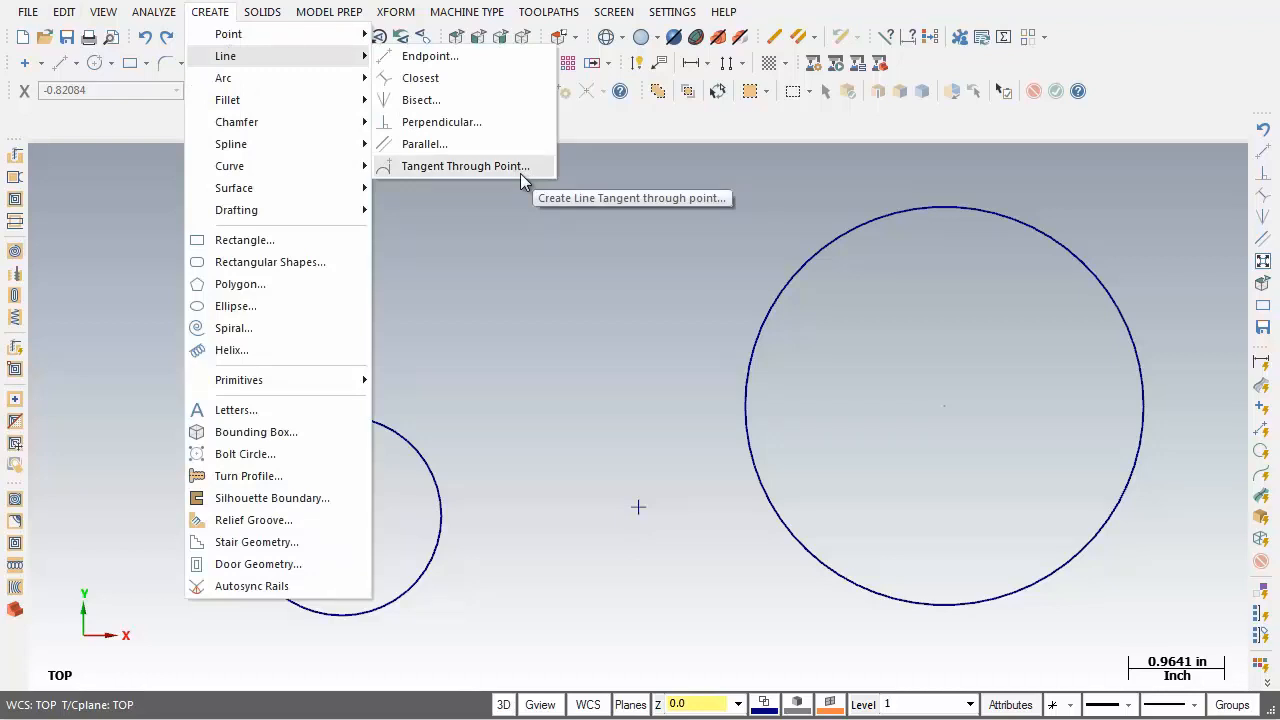
{"action": "left_click", "coordinate": [466, 167]}
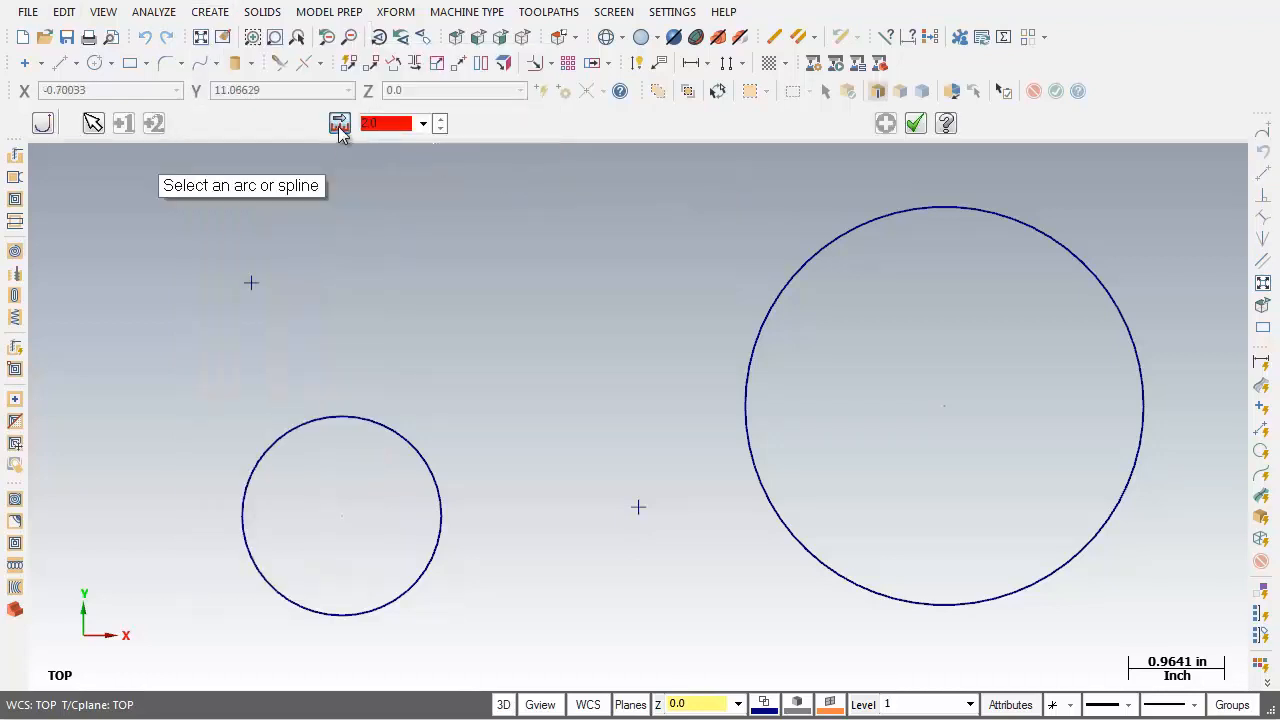
{"action": "left_click", "coordinate": [340, 124]}
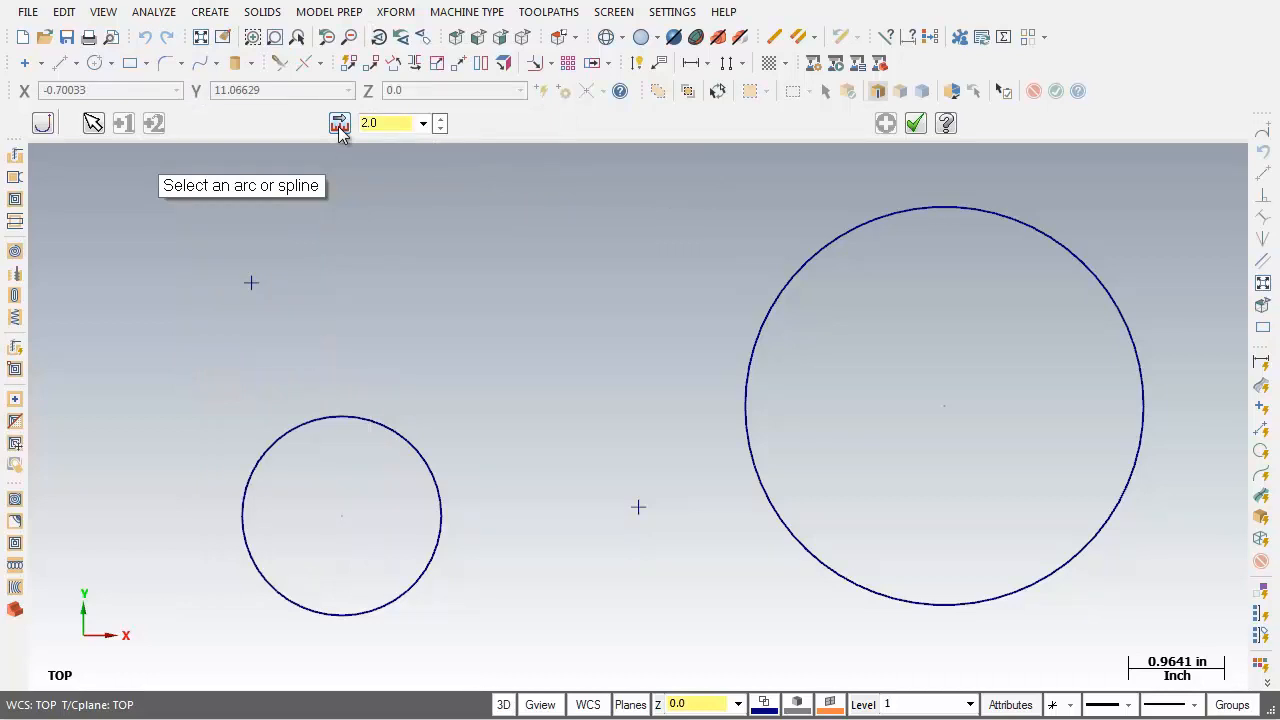
{"action": "left_click", "coordinate": [340, 124]}
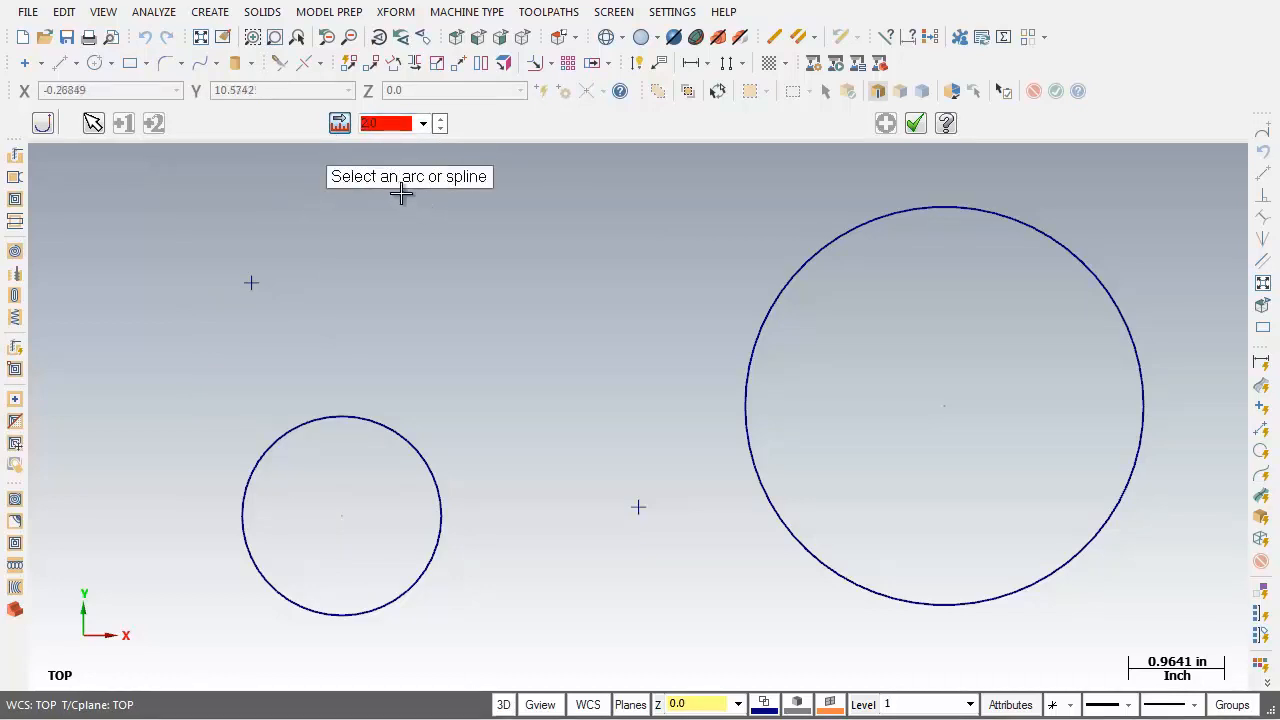
{"action": "left_click", "coordinate": [920, 211]}
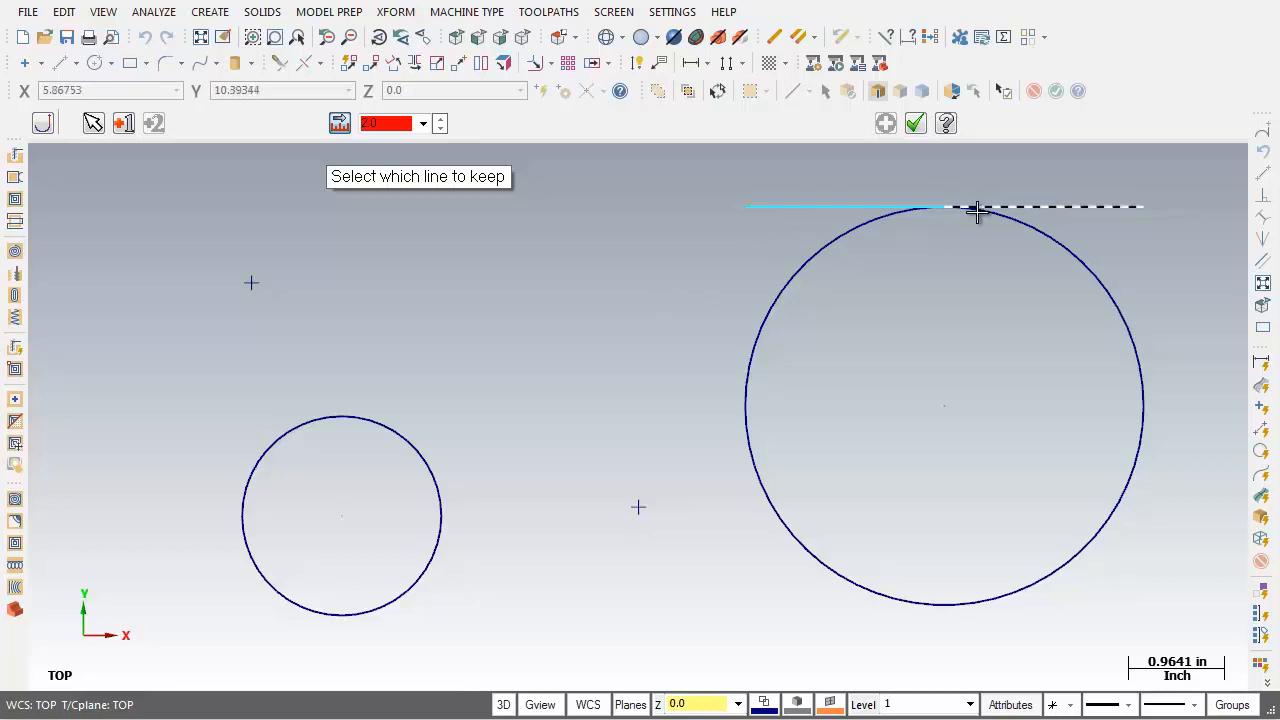
{"action": "left_click", "coordinate": [805, 208]}
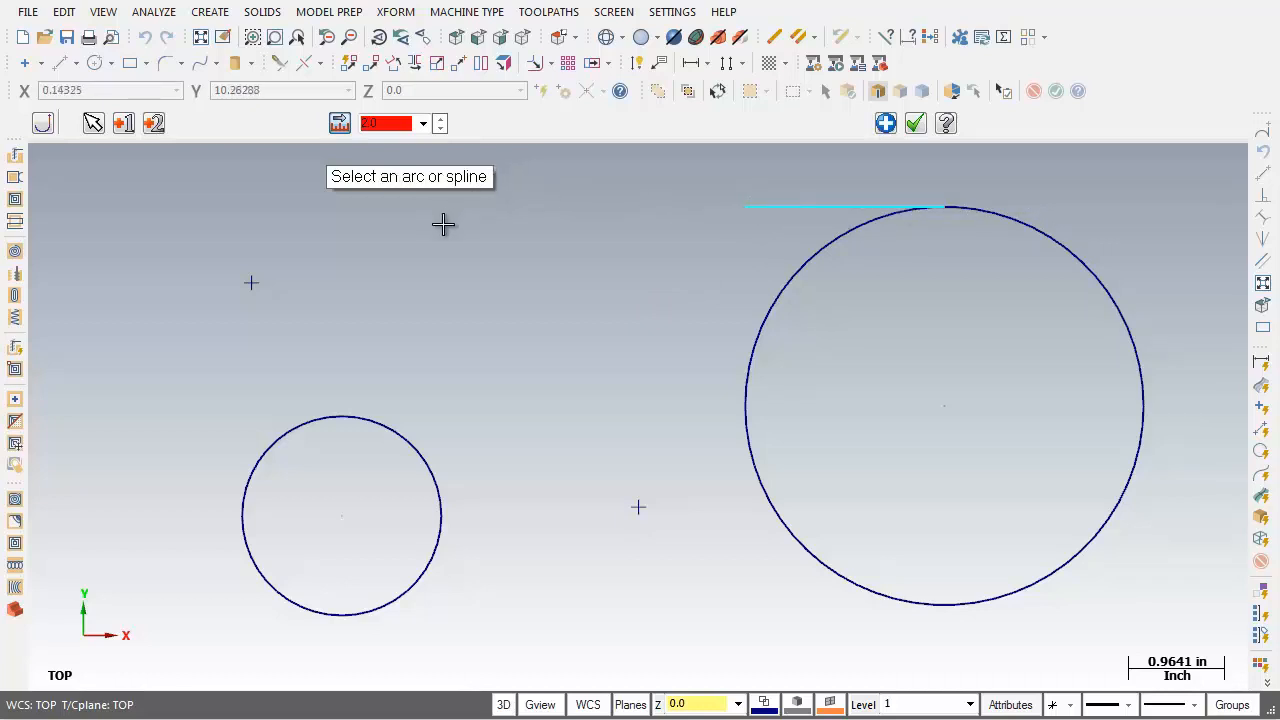
Step: Create a 2.0 long tangent line through a point on the small circle's upper right side, keep the upper half, and apply it
{"action": "left_click", "coordinate": [390, 431]}
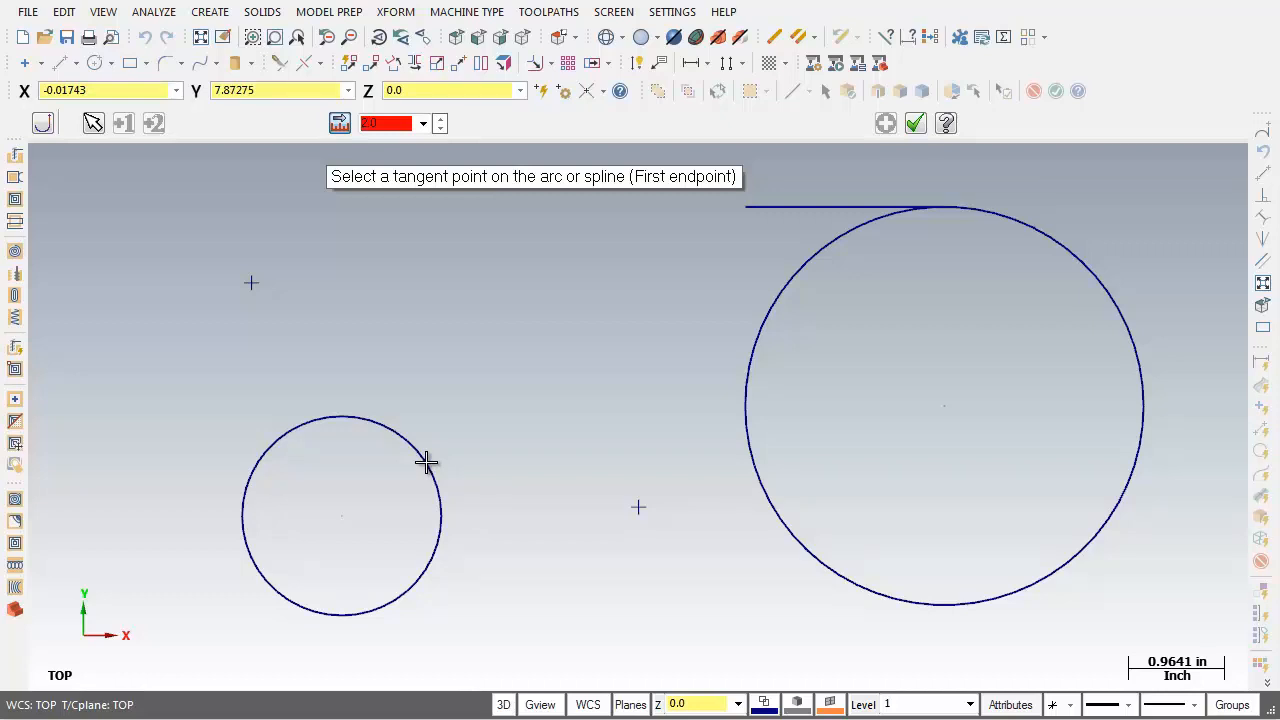
{"action": "left_click", "coordinate": [426, 461]}
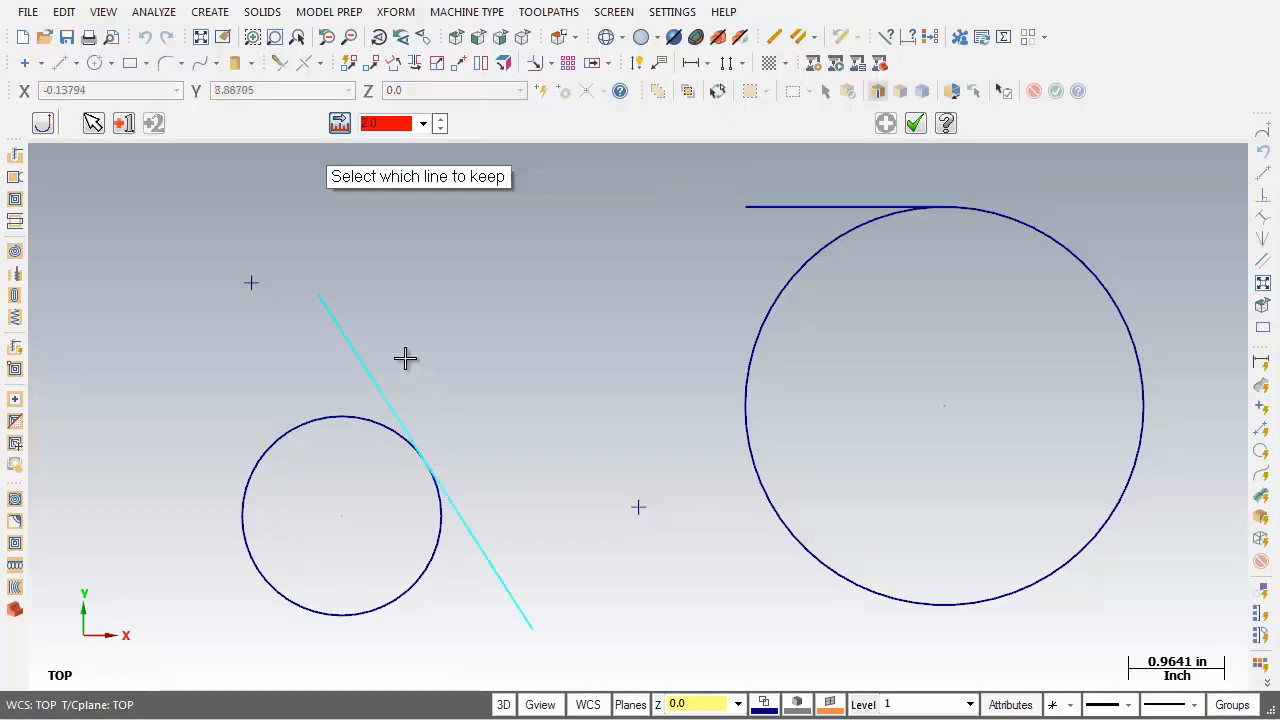
{"action": "left_click", "coordinate": [369, 347]}
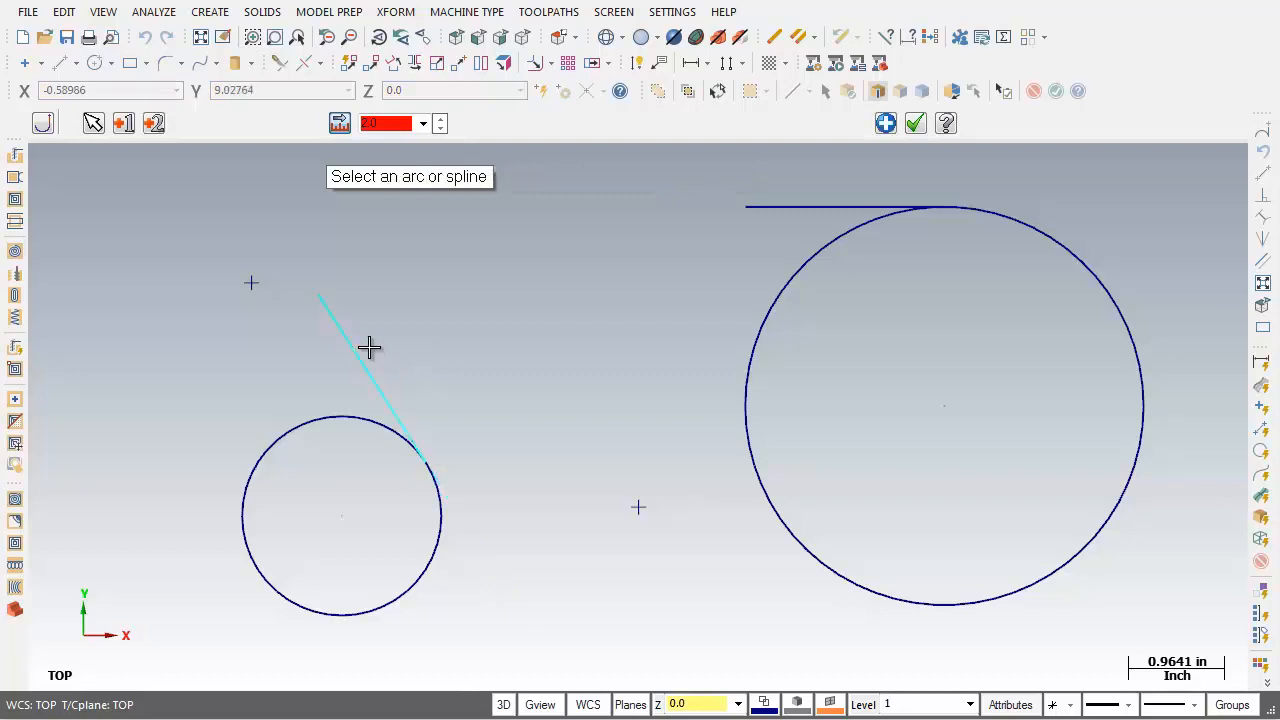
{"action": "left_click", "coordinate": [885, 123]}
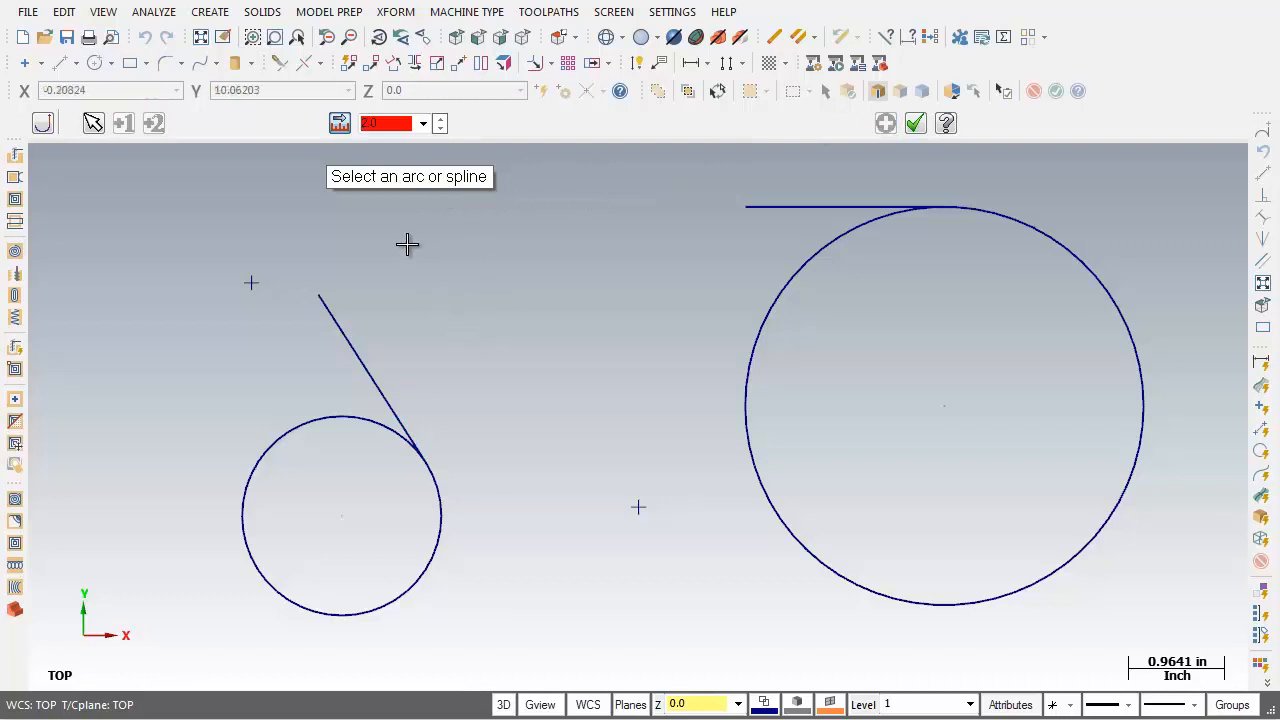
Step: Create a 2.0 long tangent line at the large circle's bottom quadrant, keep the left half, and finish the command
{"action": "left_click", "coordinate": [821, 565]}
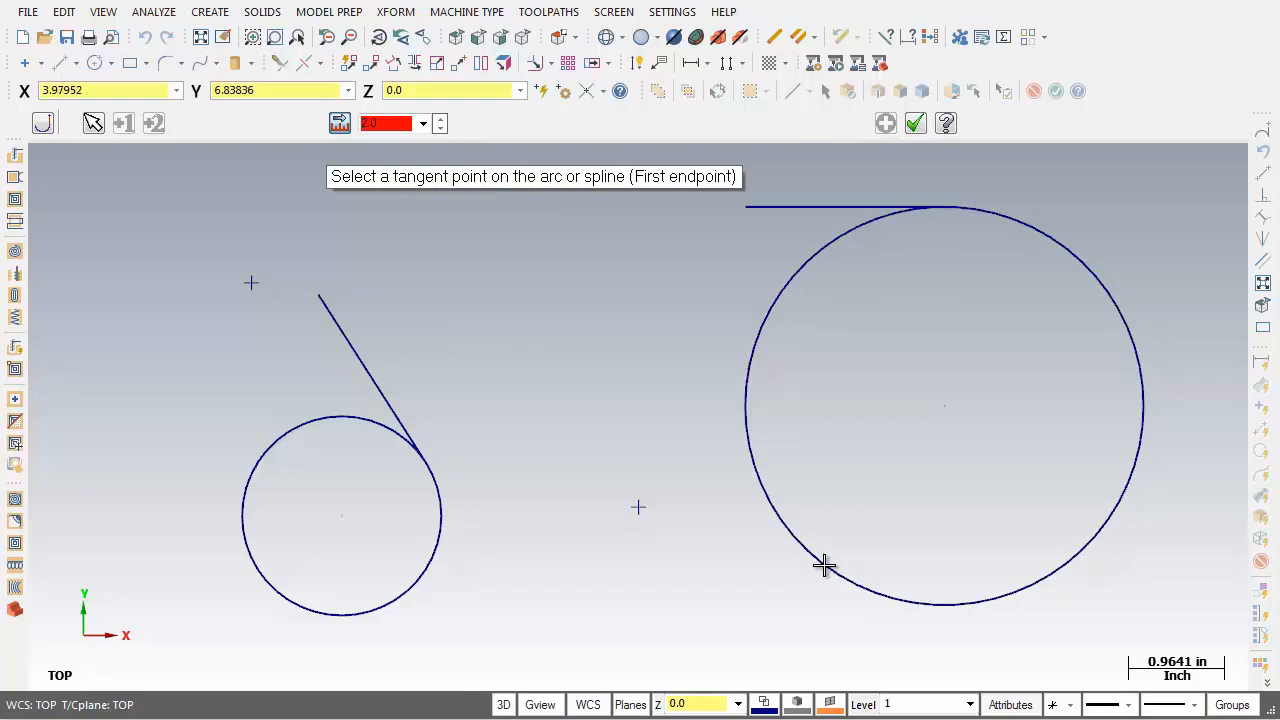
{"action": "left_click", "coordinate": [943, 605]}
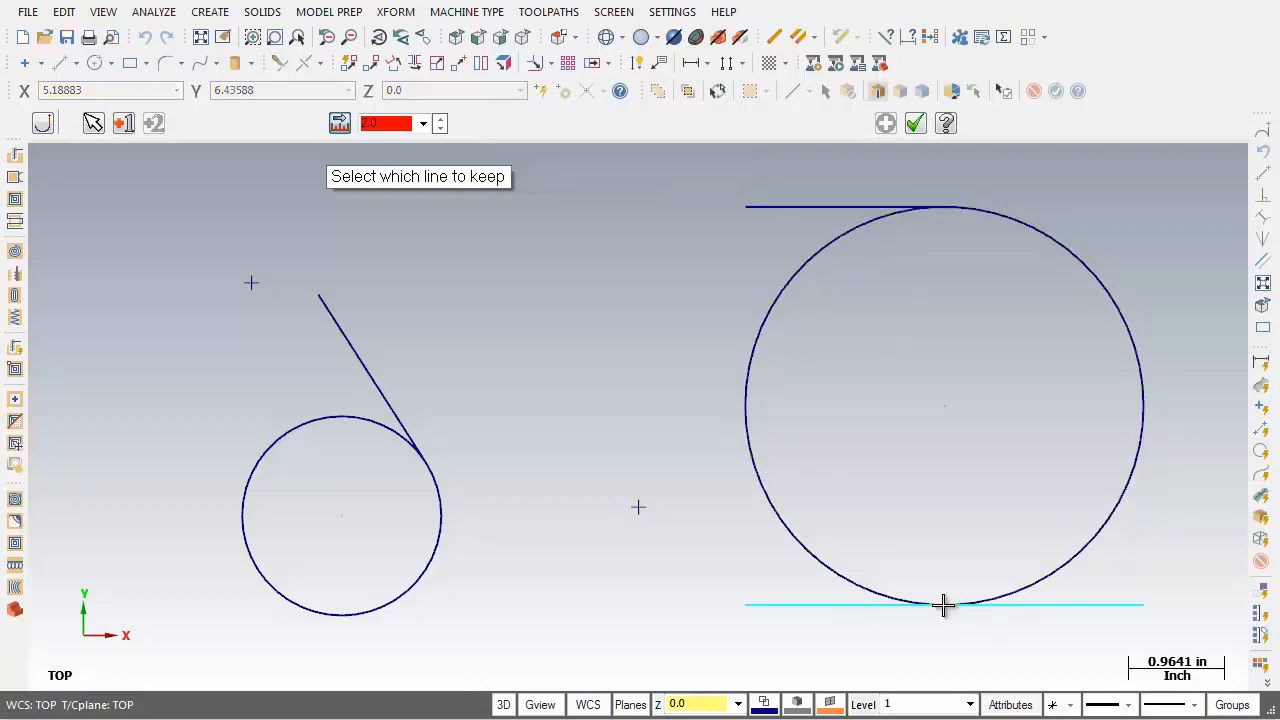
{"action": "left_click", "coordinate": [795, 606]}
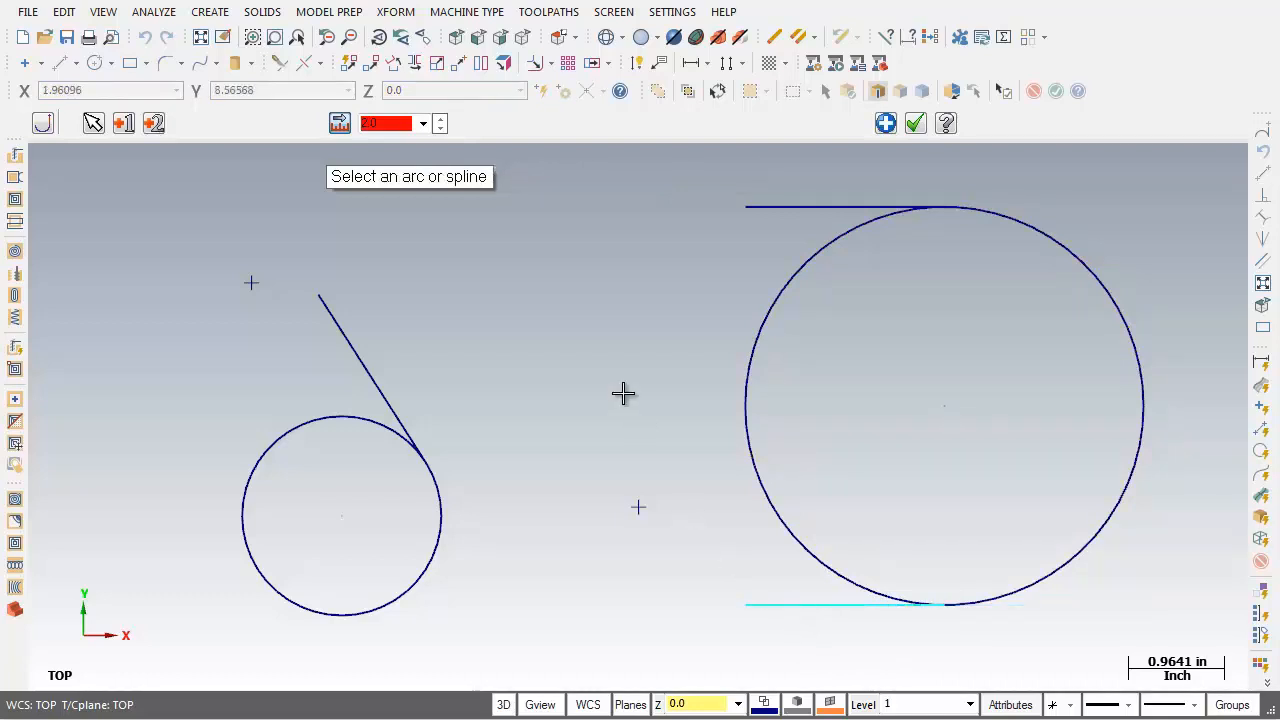
{"action": "left_click", "coordinate": [917, 124]}
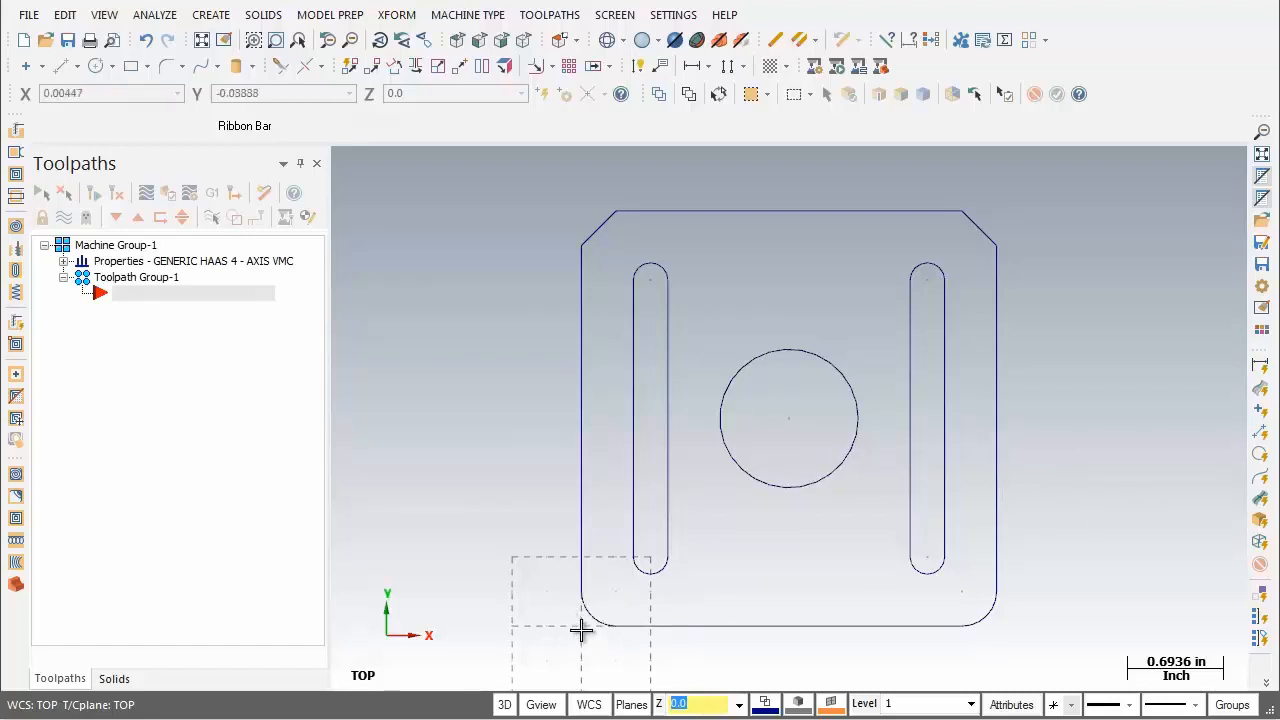
Step: Start a new file and replace the machine group's machine definition with GENERIC HAAS 4X MILL
{"action": "left_click", "coordinate": [33, 16]}
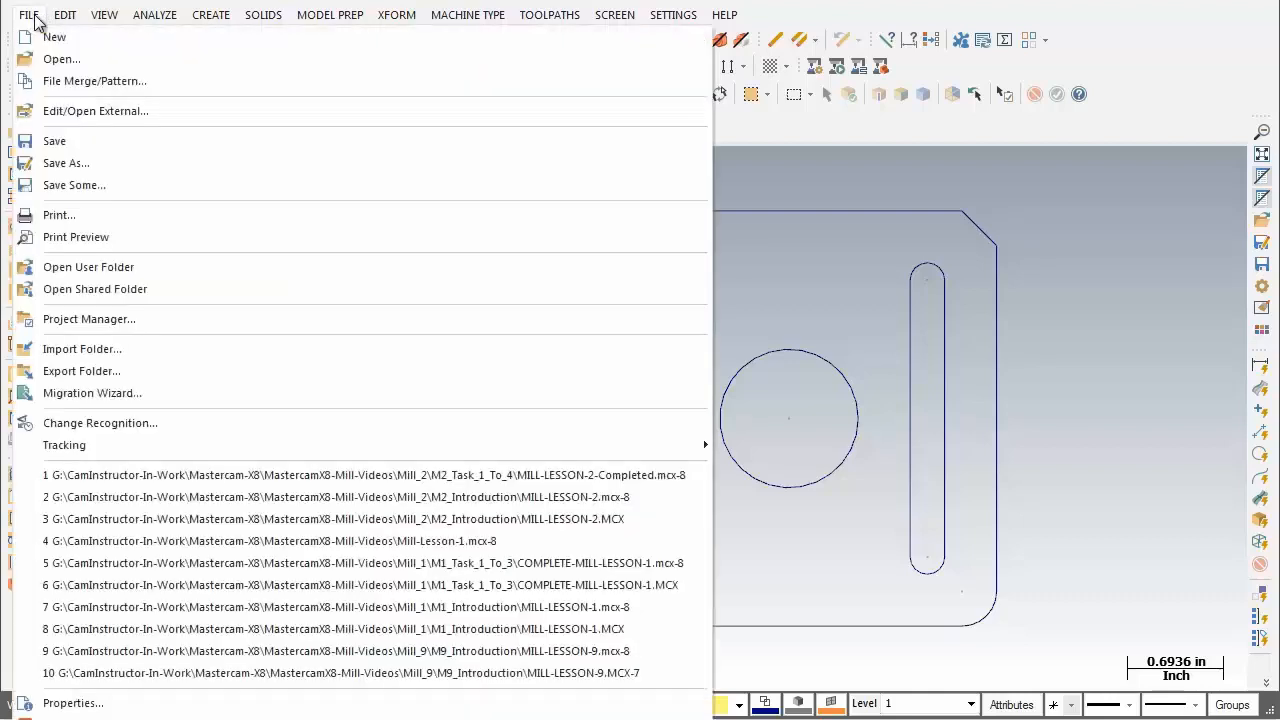
{"action": "left_click", "coordinate": [91, 46]}
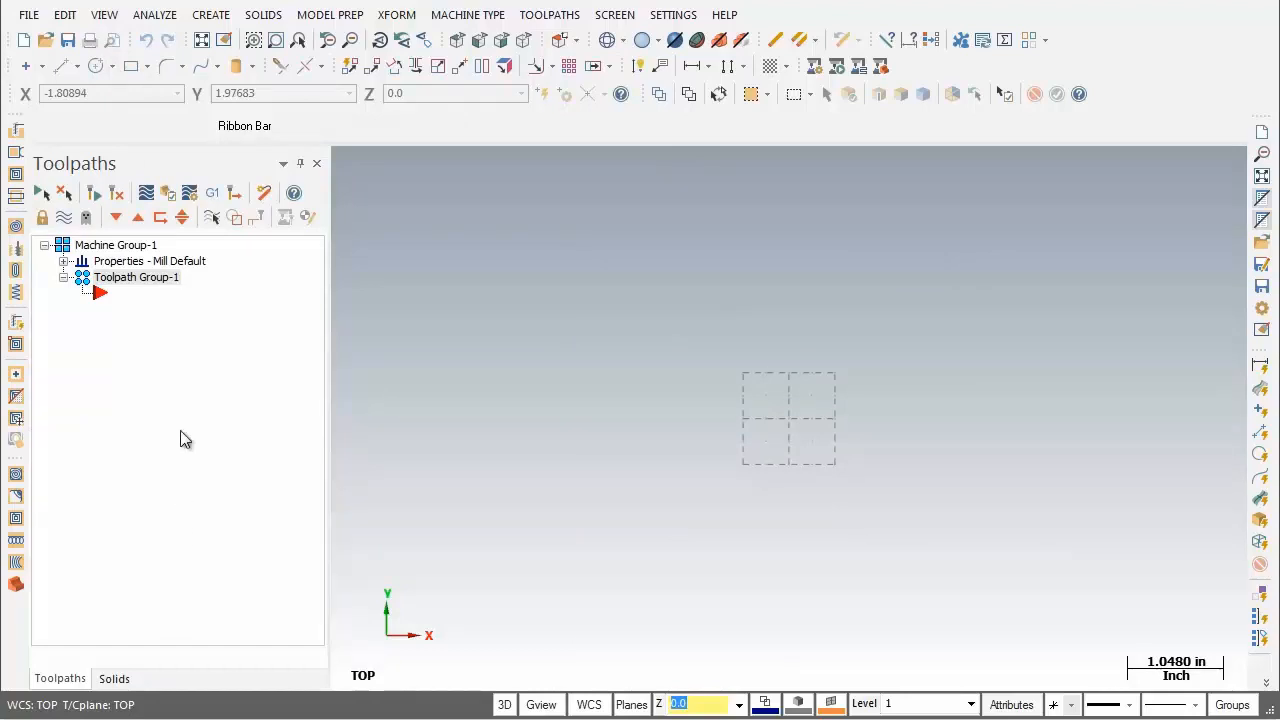
{"action": "left_click", "coordinate": [63, 262]}
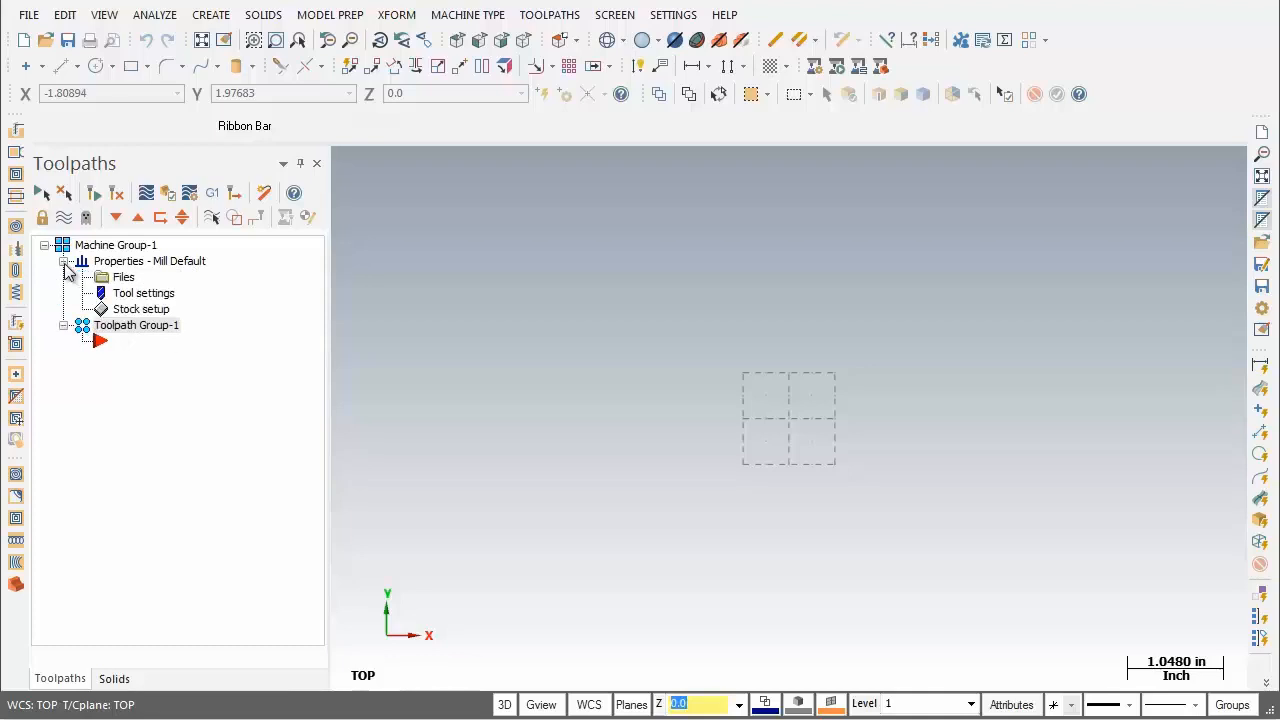
{"action": "left_click", "coordinate": [123, 279]}
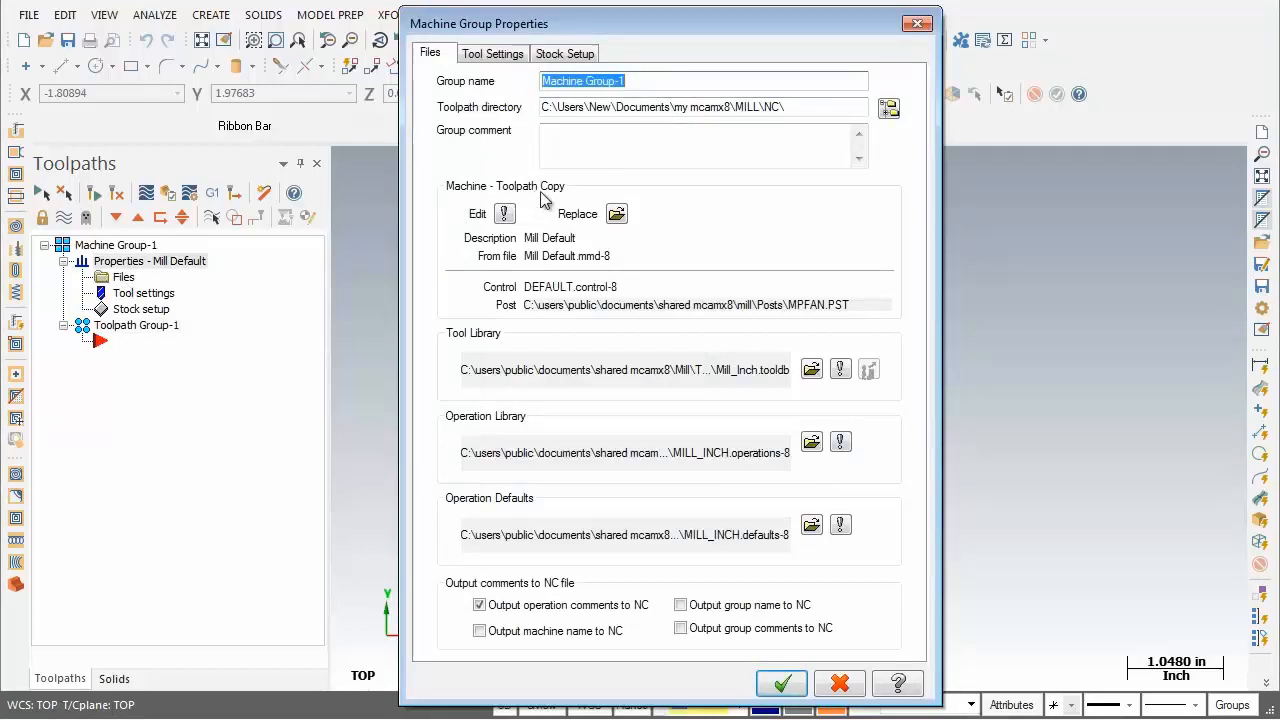
{"action": "left_click", "coordinate": [617, 215]}
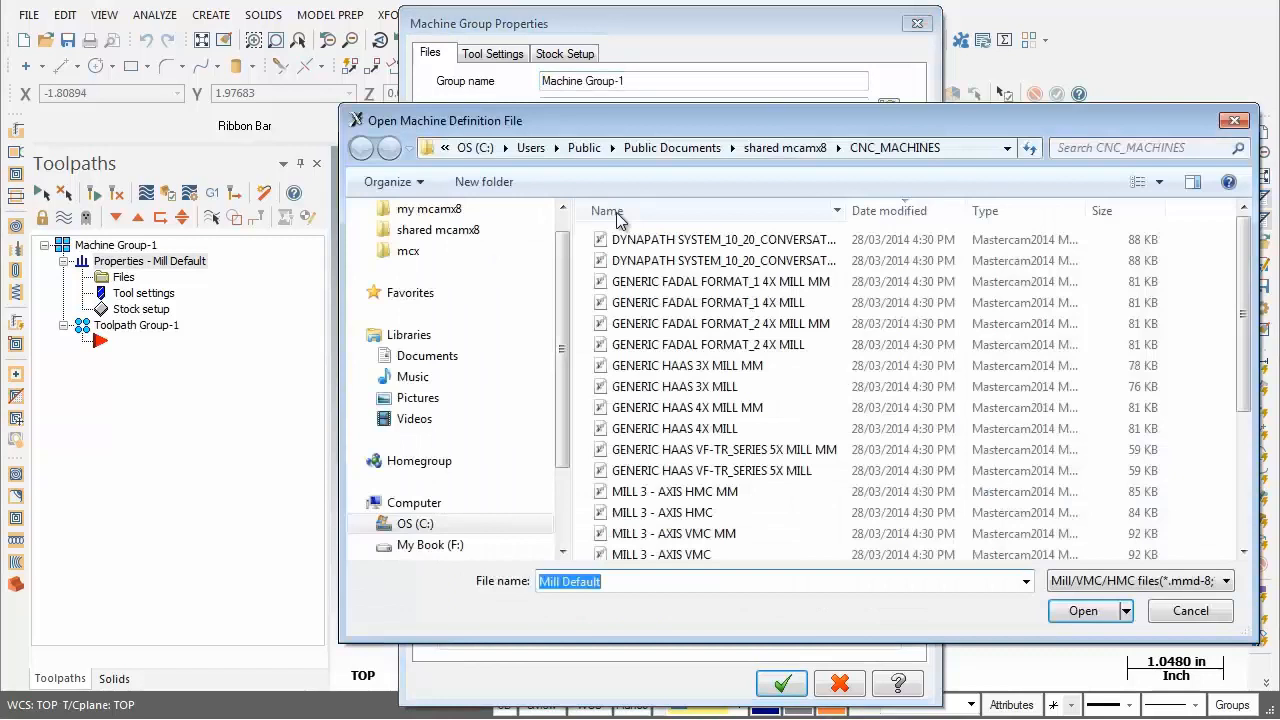
{"action": "left_click", "coordinate": [679, 432]}
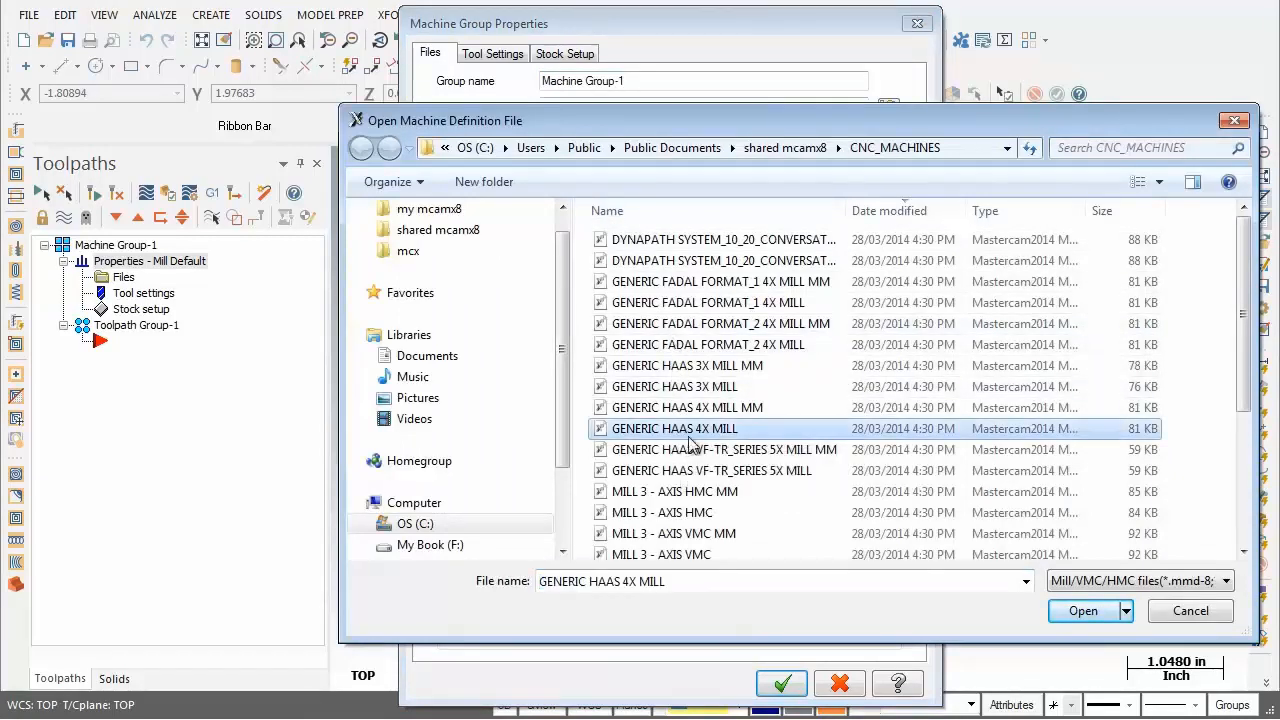
{"action": "left_click", "coordinate": [1083, 611]}
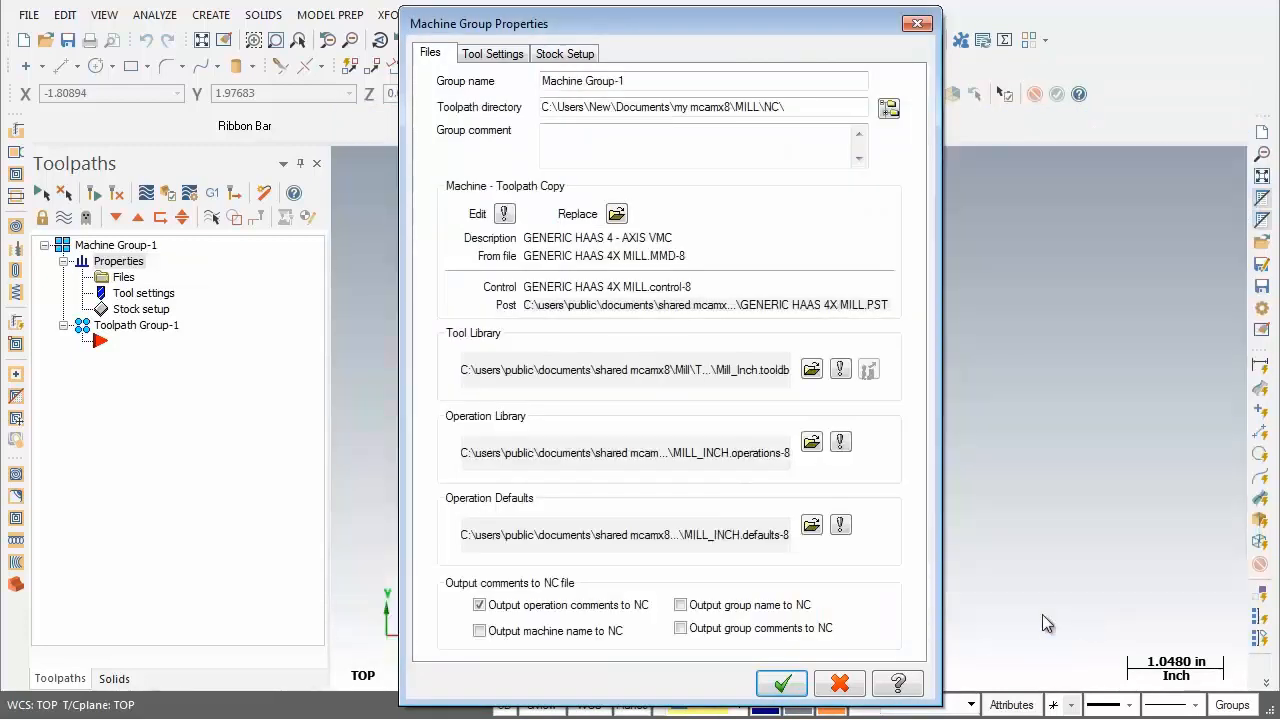
{"action": "left_click", "coordinate": [799, 687]}
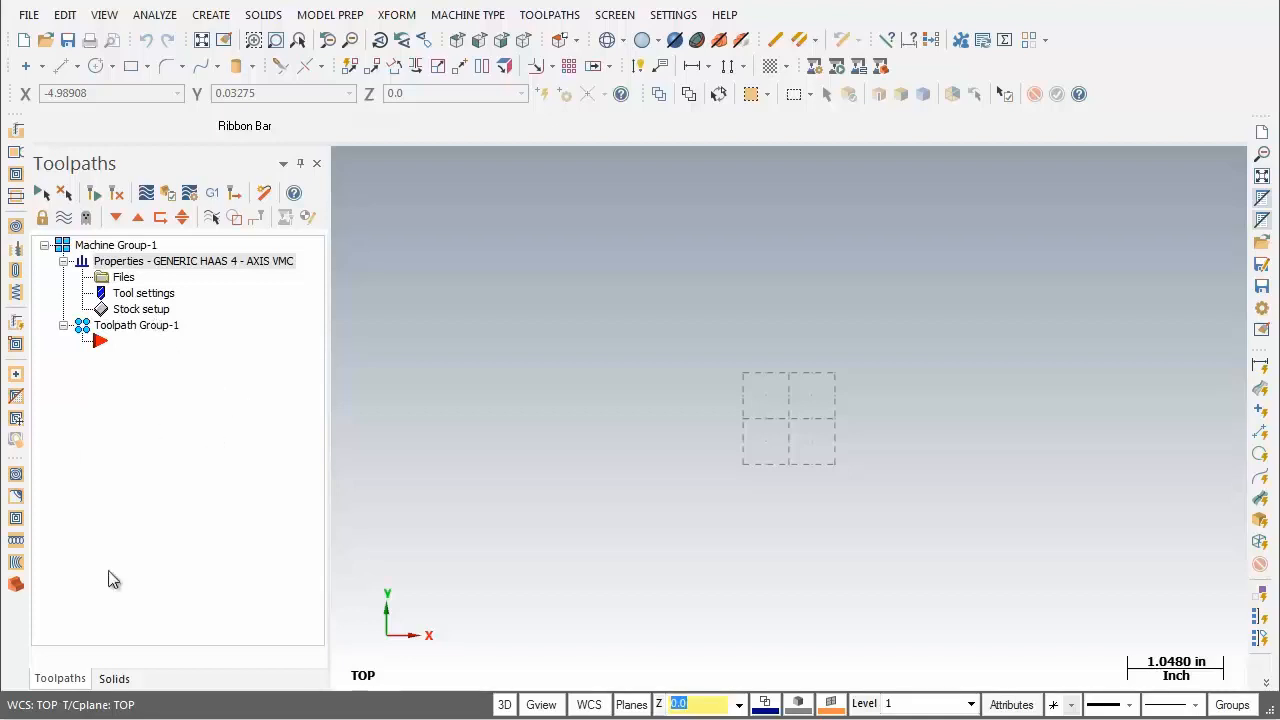
Step: Hide both the Toolpaths manager and the Solids manager to free up the graphics area
{"action": "left_click", "coordinate": [104, 14]}
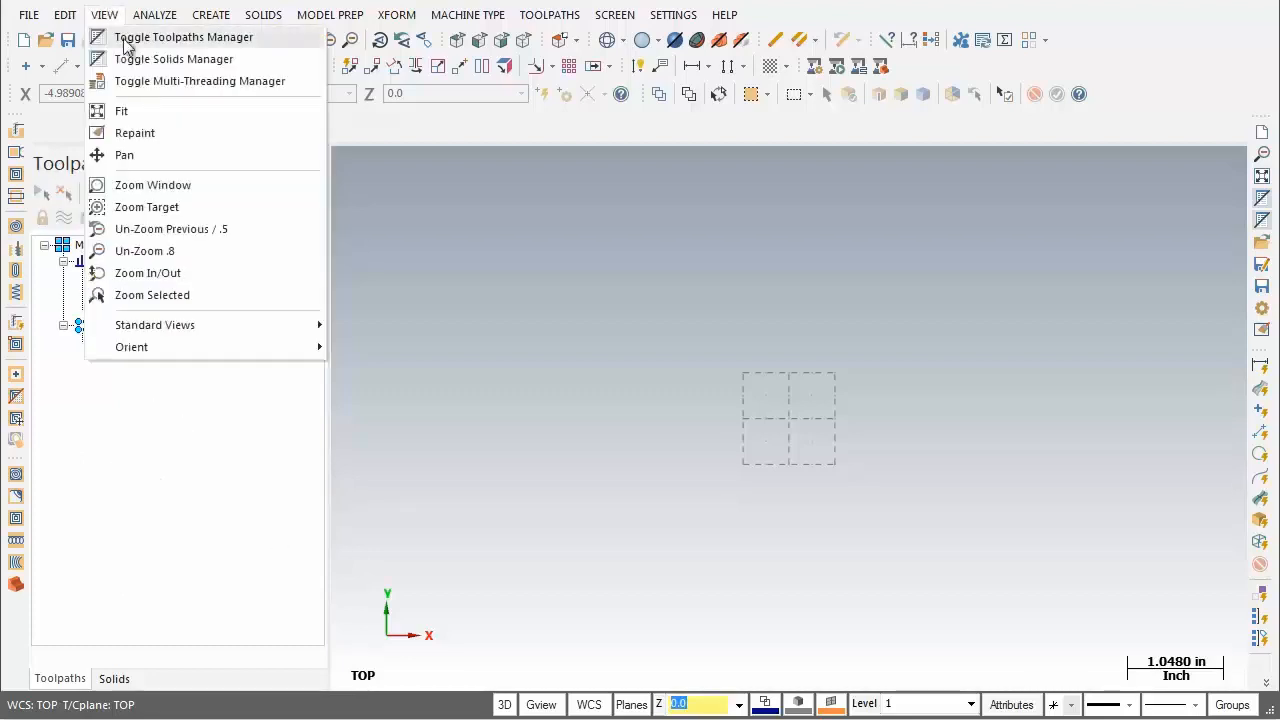
{"action": "left_click", "coordinate": [124, 40]}
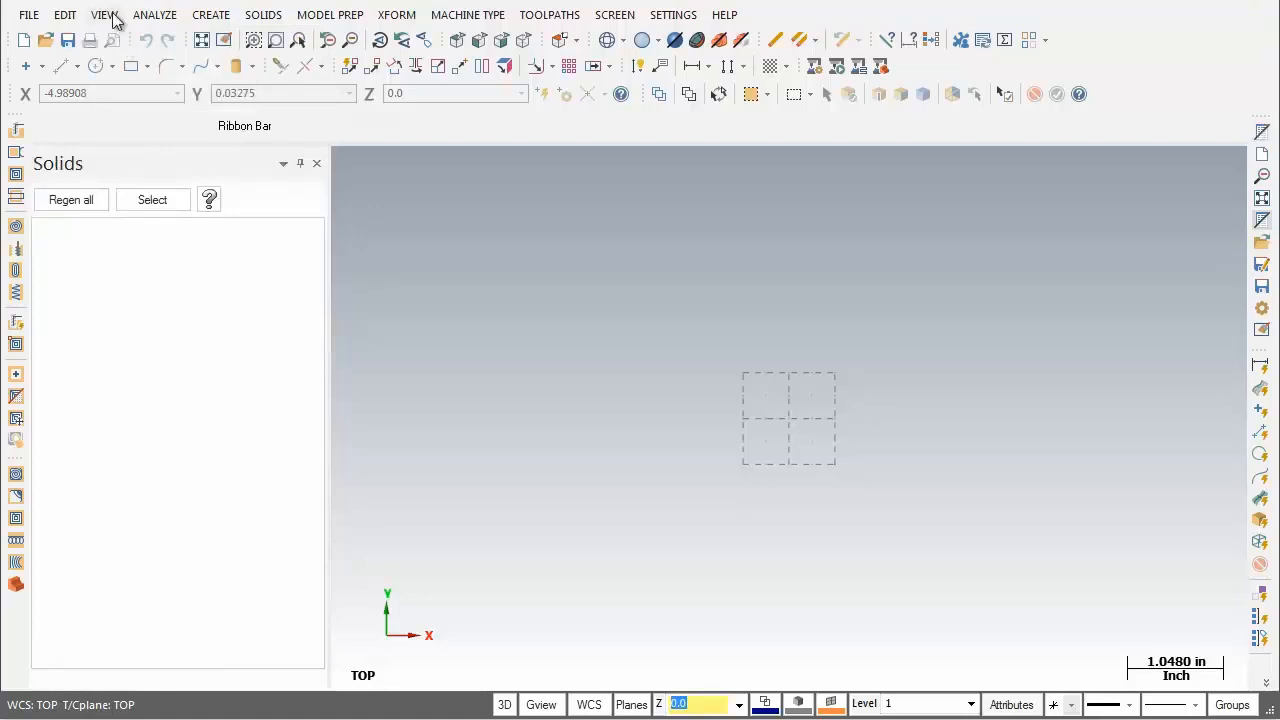
{"action": "left_click", "coordinate": [111, 15]}
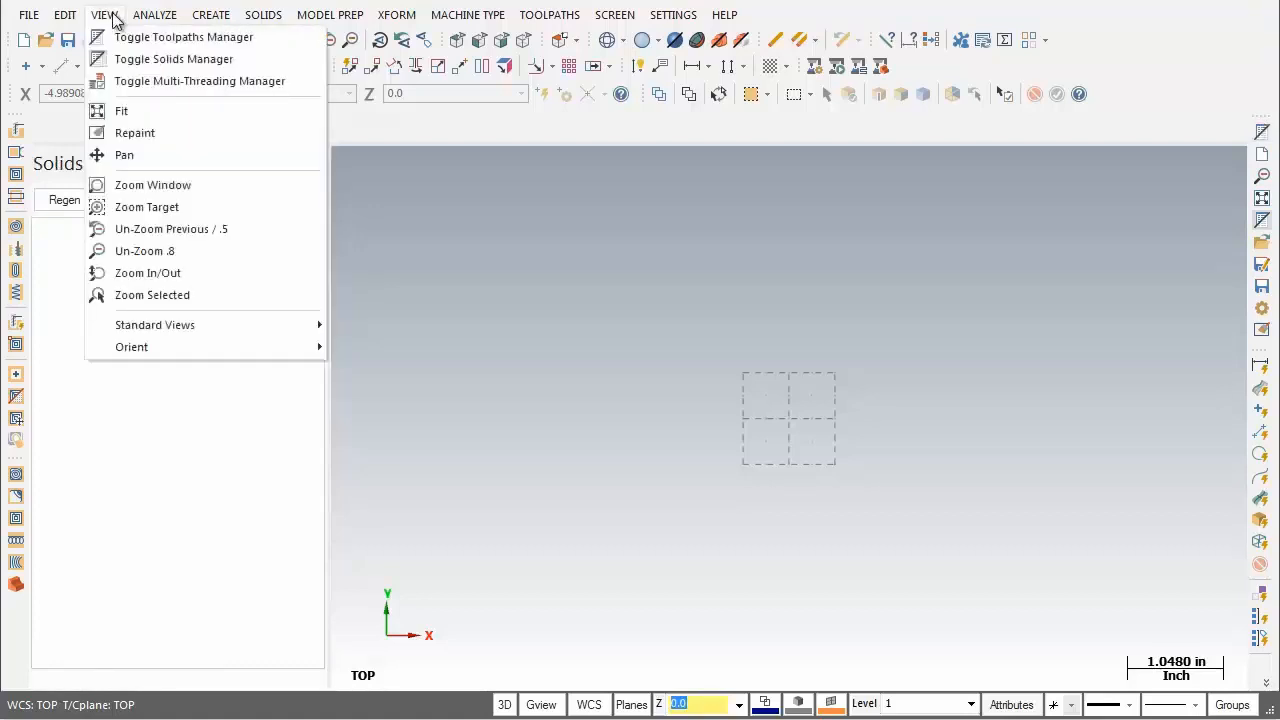
{"action": "left_click", "coordinate": [202, 67]}
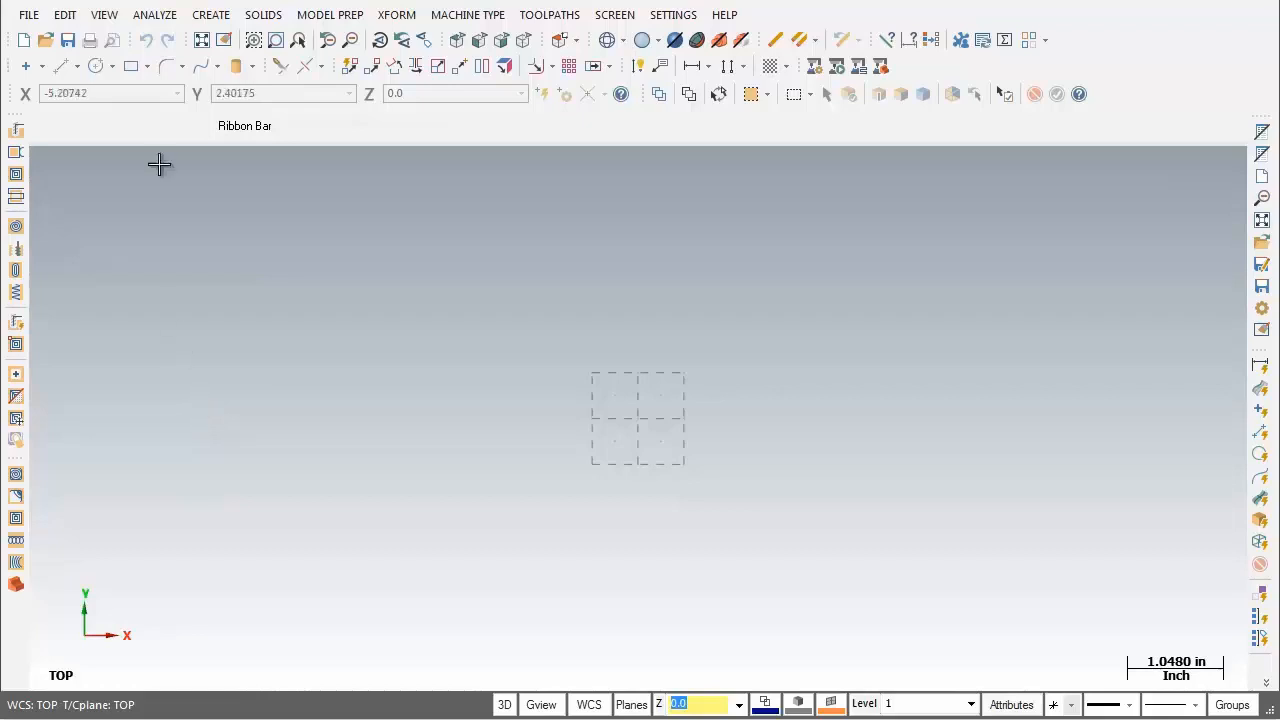
Step: Start an endpoint line with its first endpoint at the origin, X 0, Y 0, Z 0
{"action": "left_click", "coordinate": [222, 20]}
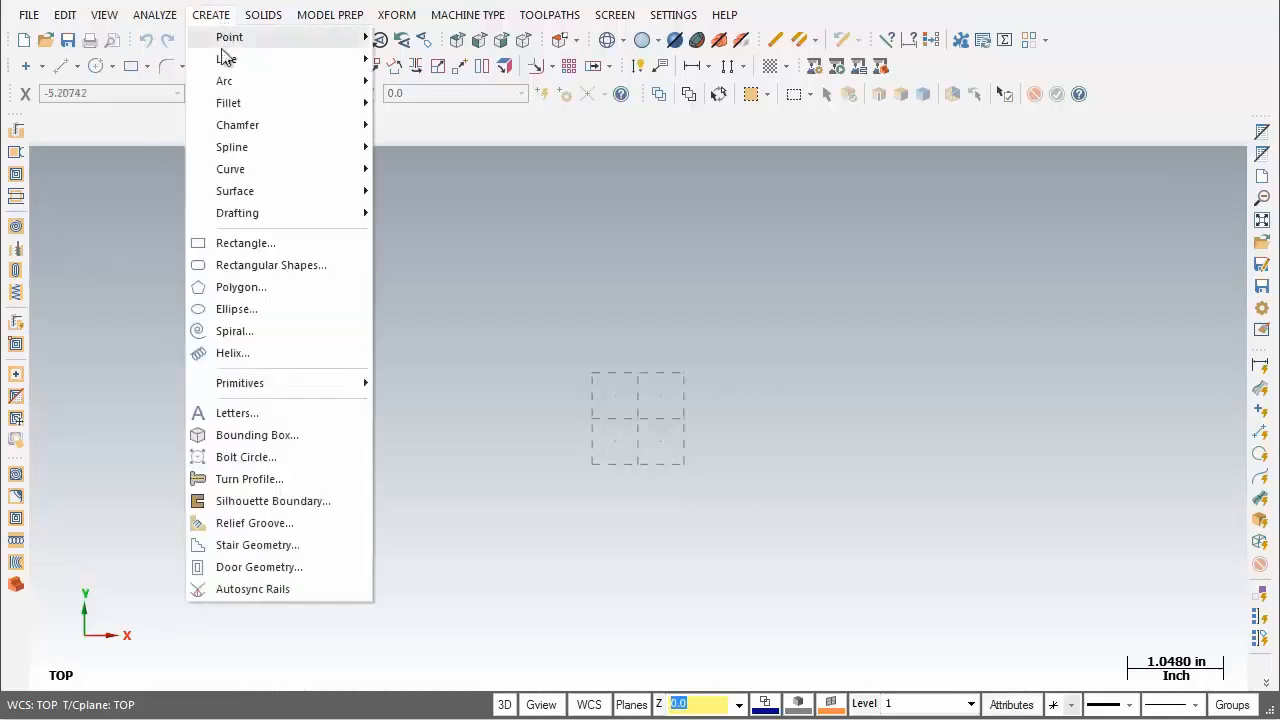
{"action": "mouse_move", "coordinate": [226, 64]}
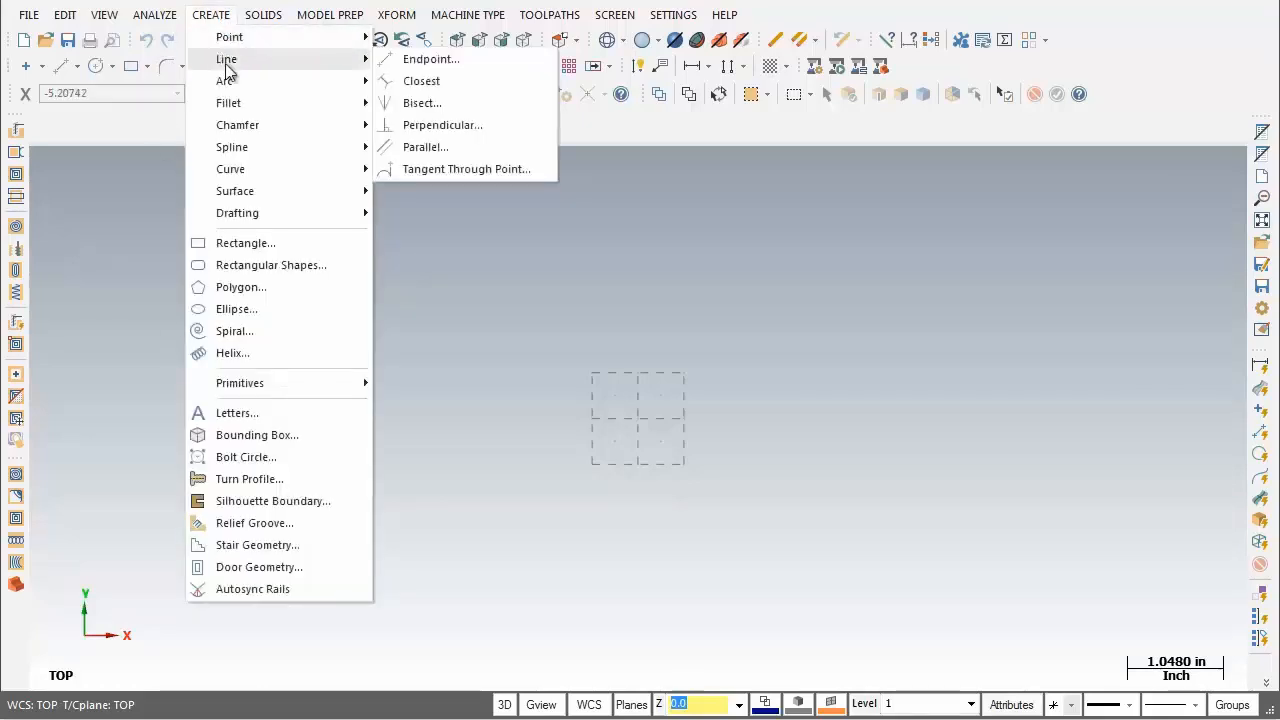
{"action": "left_click", "coordinate": [472, 68]}
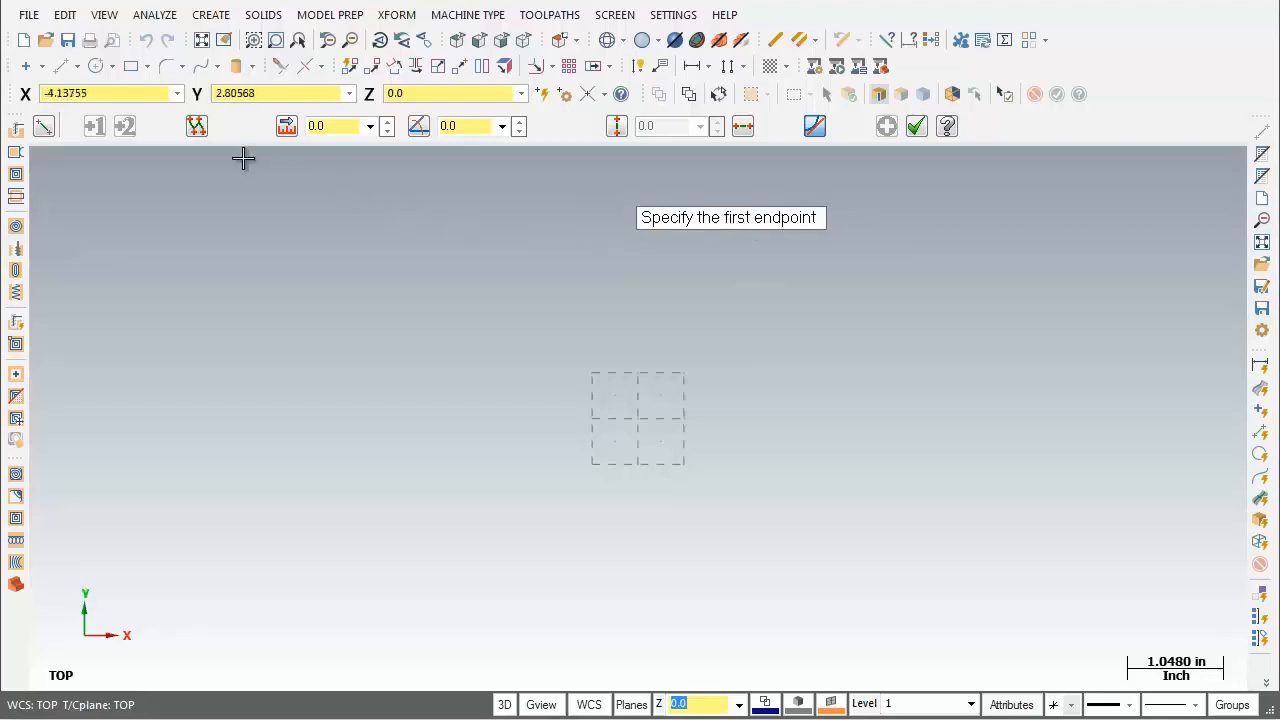
{"action": "left_click", "coordinate": [123, 94]}
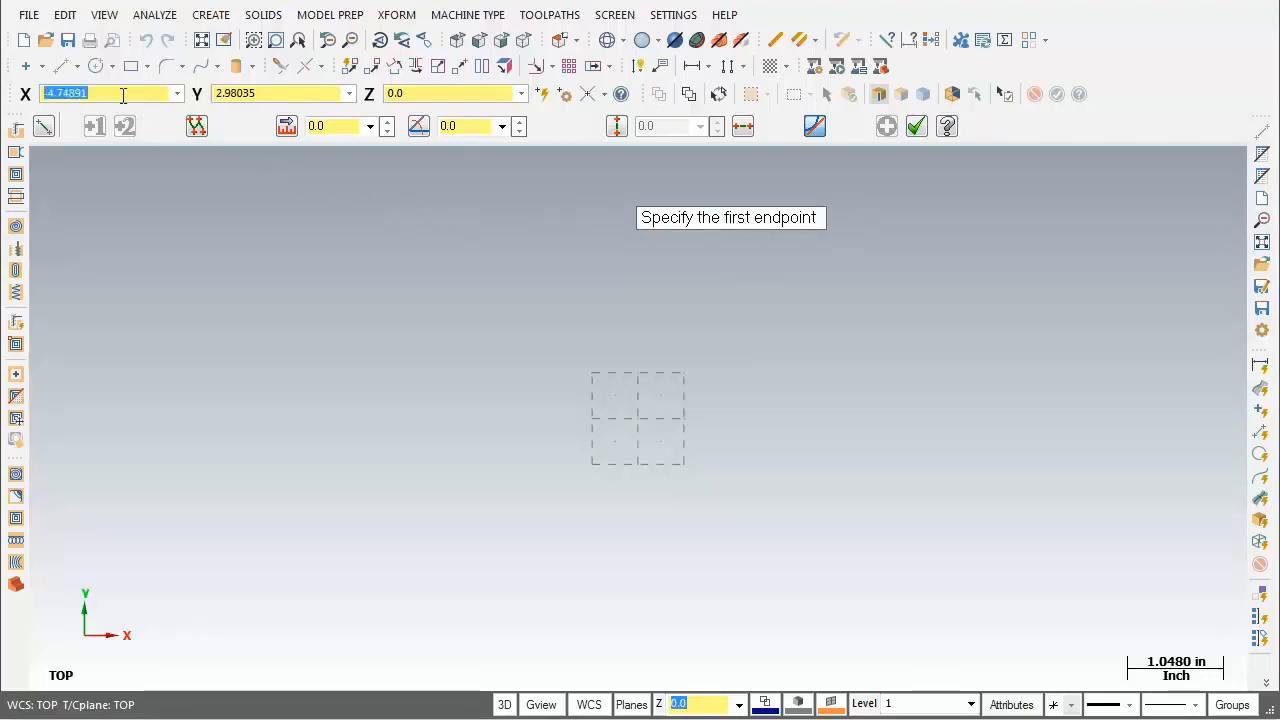
{"action": "type", "text": "0"}
{"action": "key", "text": "Tab"}
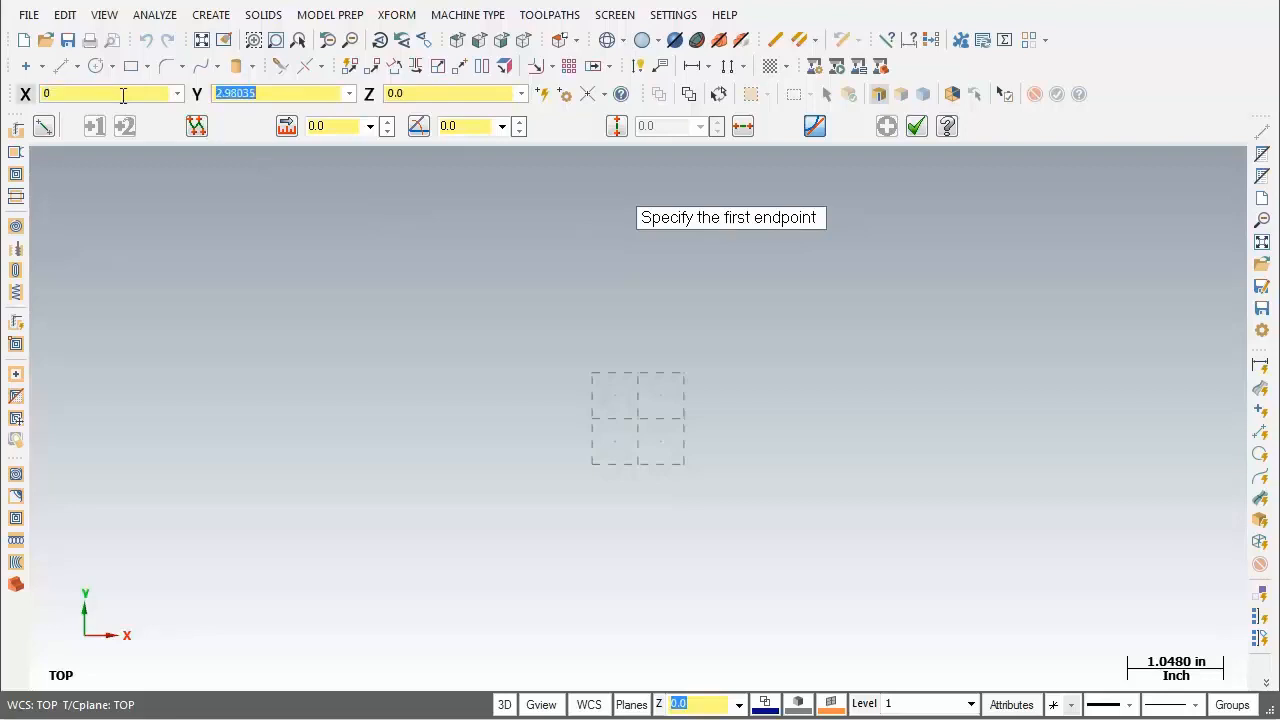
{"action": "type", "text": "0"}
{"action": "key", "text": "Tab"}
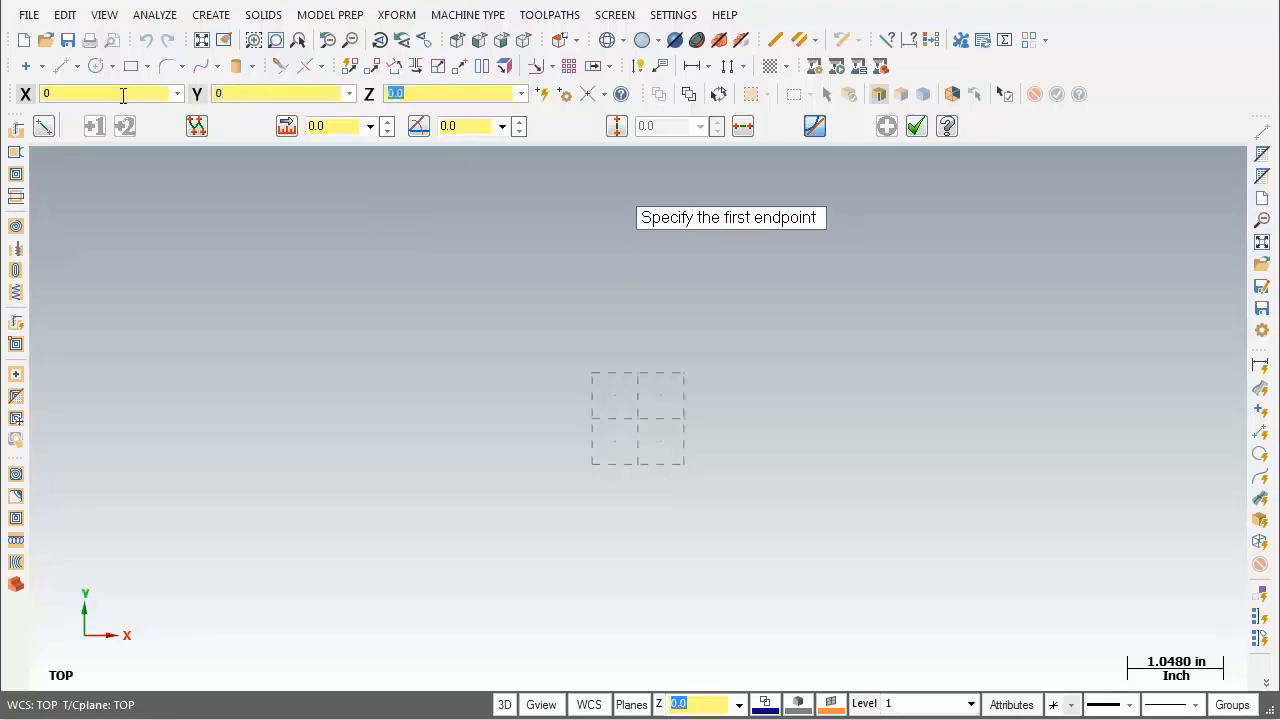
{"action": "key", "text": "Return"}
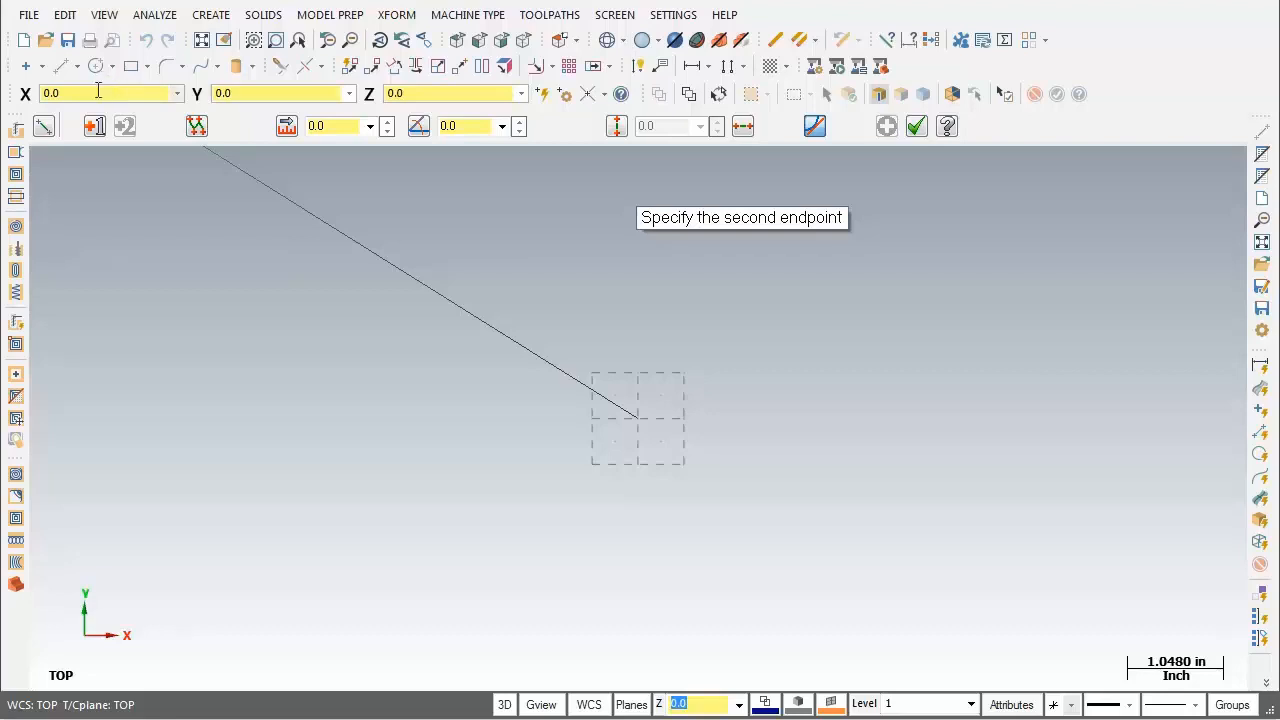
Step: Place the line's second endpoint at X 0, Y 3 to form the square's left vertical edge
{"action": "left_click", "coordinate": [98, 91]}
{"action": "type", "text": "0"}
{"action": "key", "text": "Tab"}
{"action": "type", "text": "3"}
{"action": "key", "text": "Tab"}
{"action": "key", "text": "Return"}
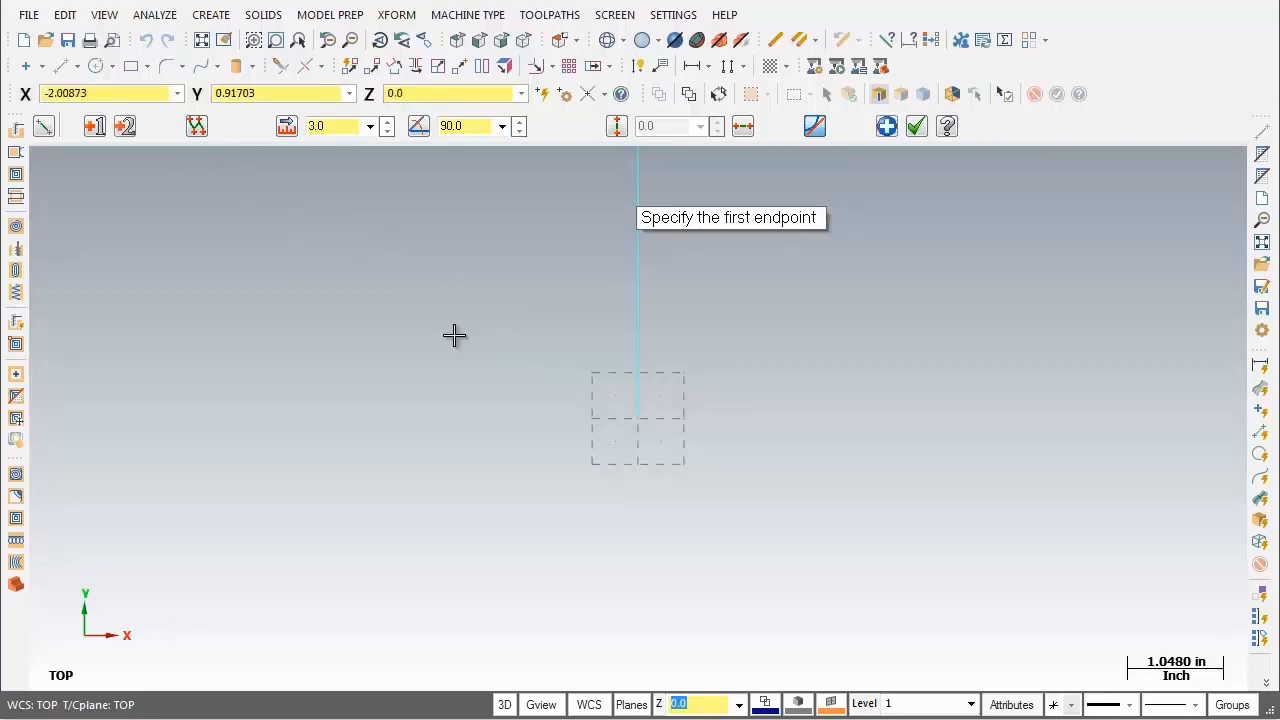
Step: Start the square's top edge at the upper endpoint of the vertical line, keeping room on its right for the square
{"action": "left_click", "coordinate": [203, 48]}
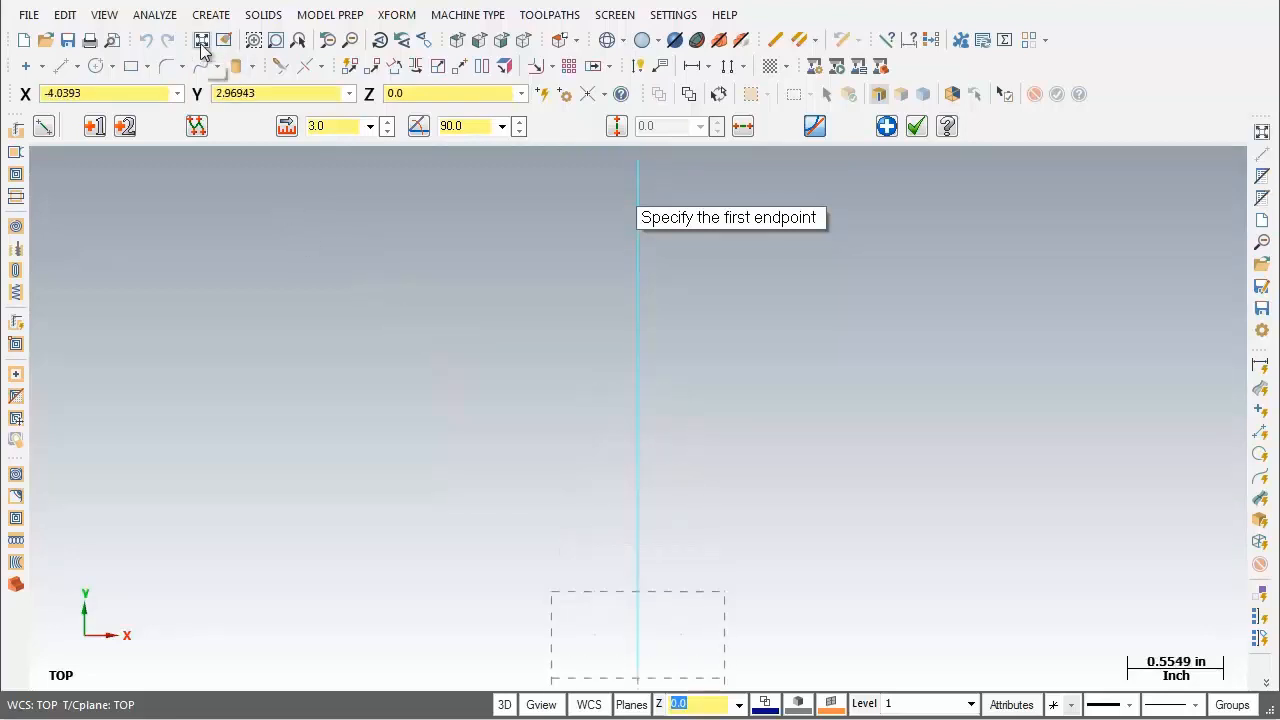
{"action": "left_click", "coordinate": [351, 41]}
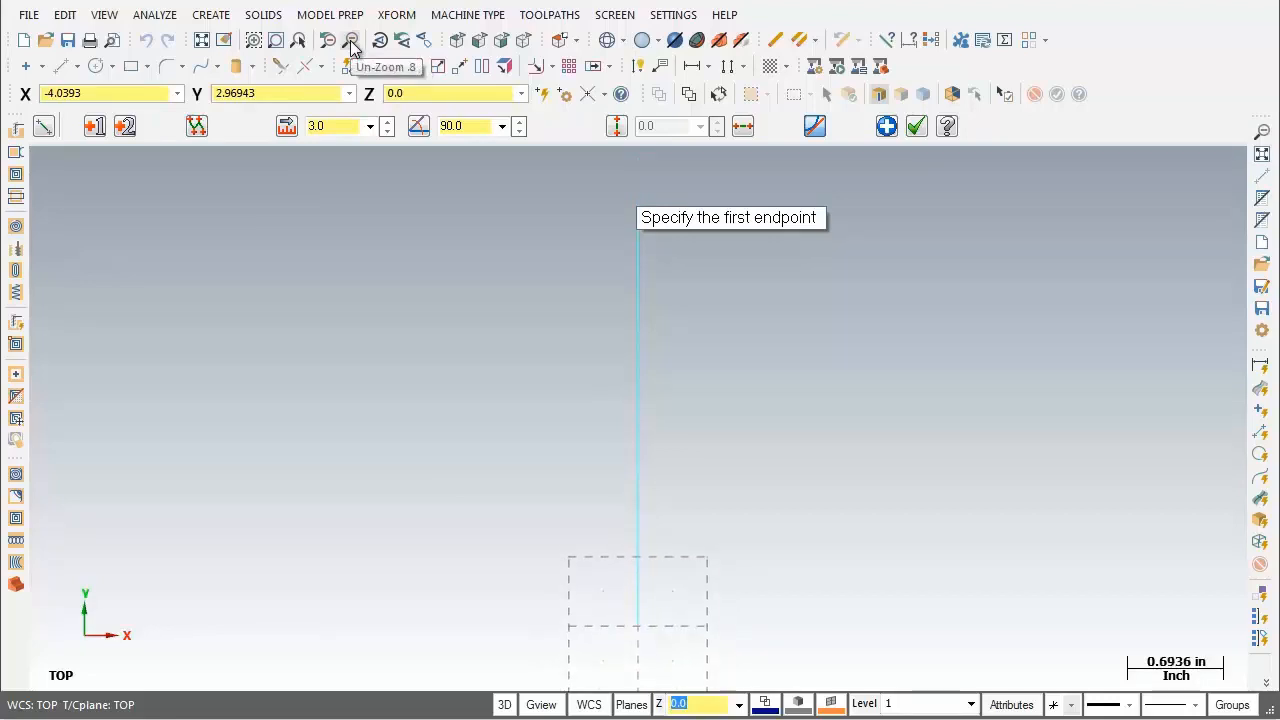
{"action": "key", "text": "Left"}
{"action": "key", "text": "Left"}
{"action": "key", "text": "Left"}
{"action": "key", "text": "Left"}
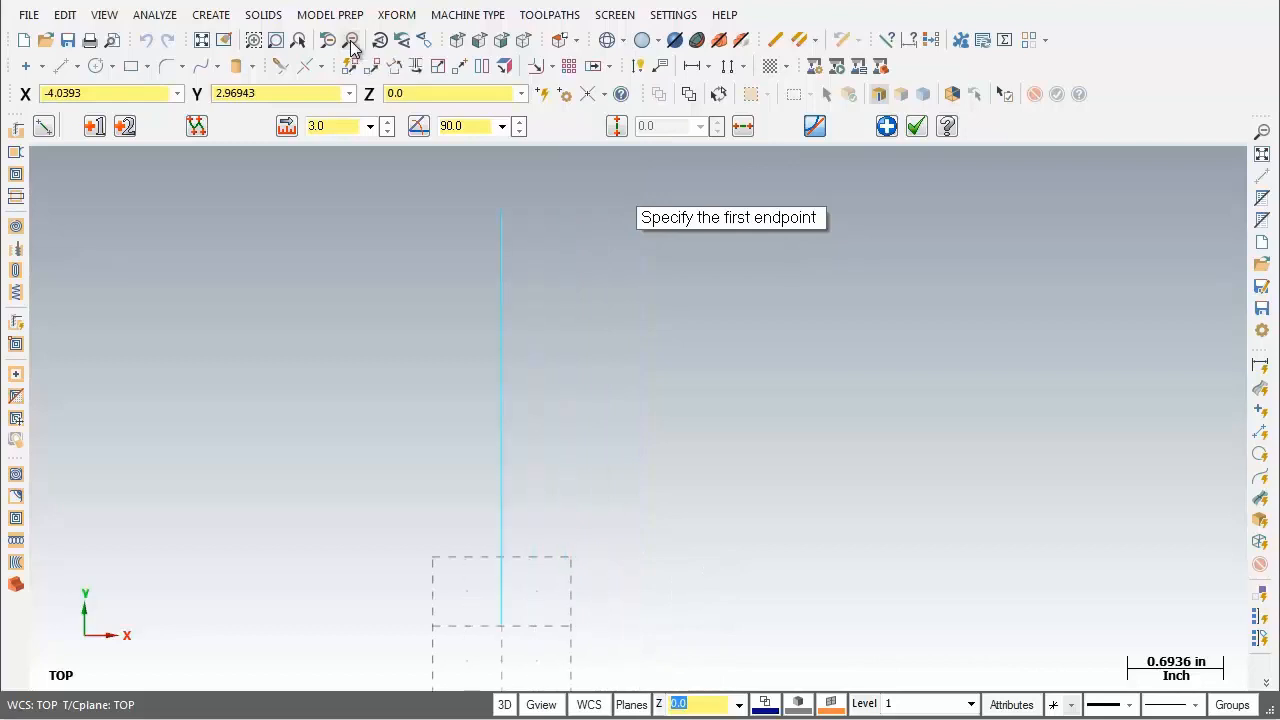
{"action": "key", "text": "Left"}
{"action": "key", "text": "Left"}
{"action": "key", "text": "Left"}
{"action": "key", "text": "Left"}
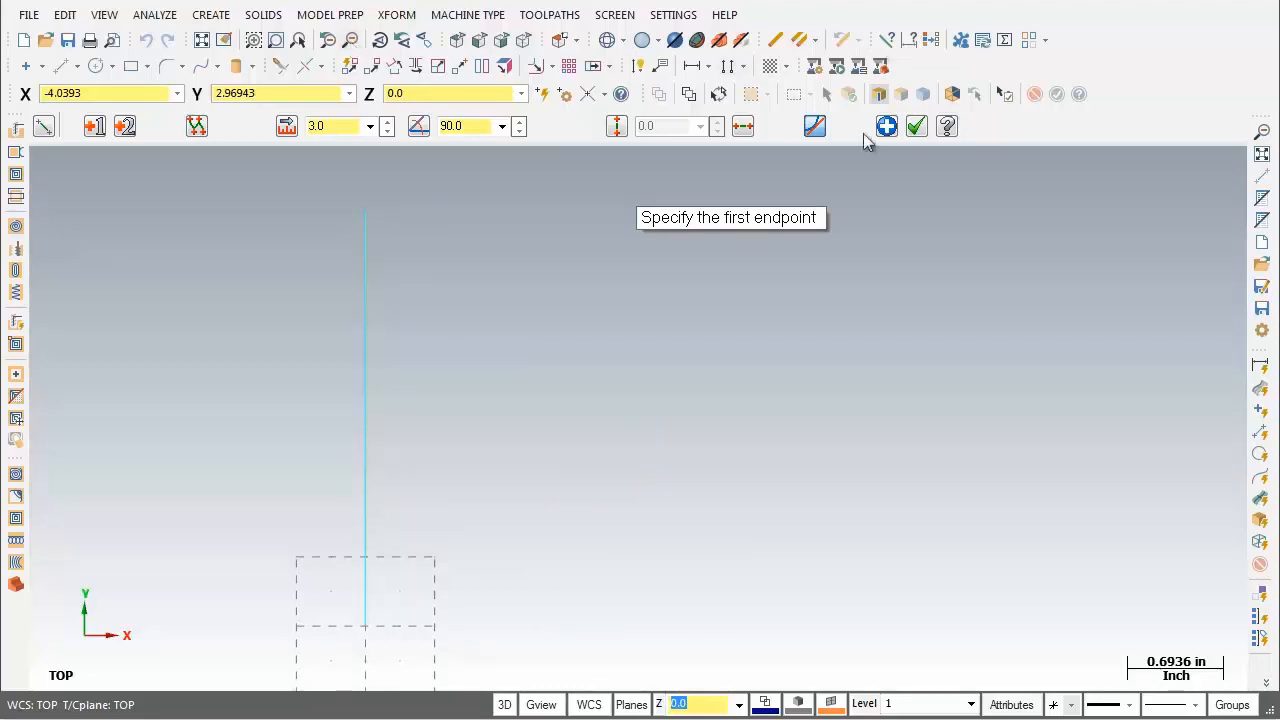
{"action": "left_click_drag", "start_coordinate": [786, 217], "coordinate": [640, 300]}
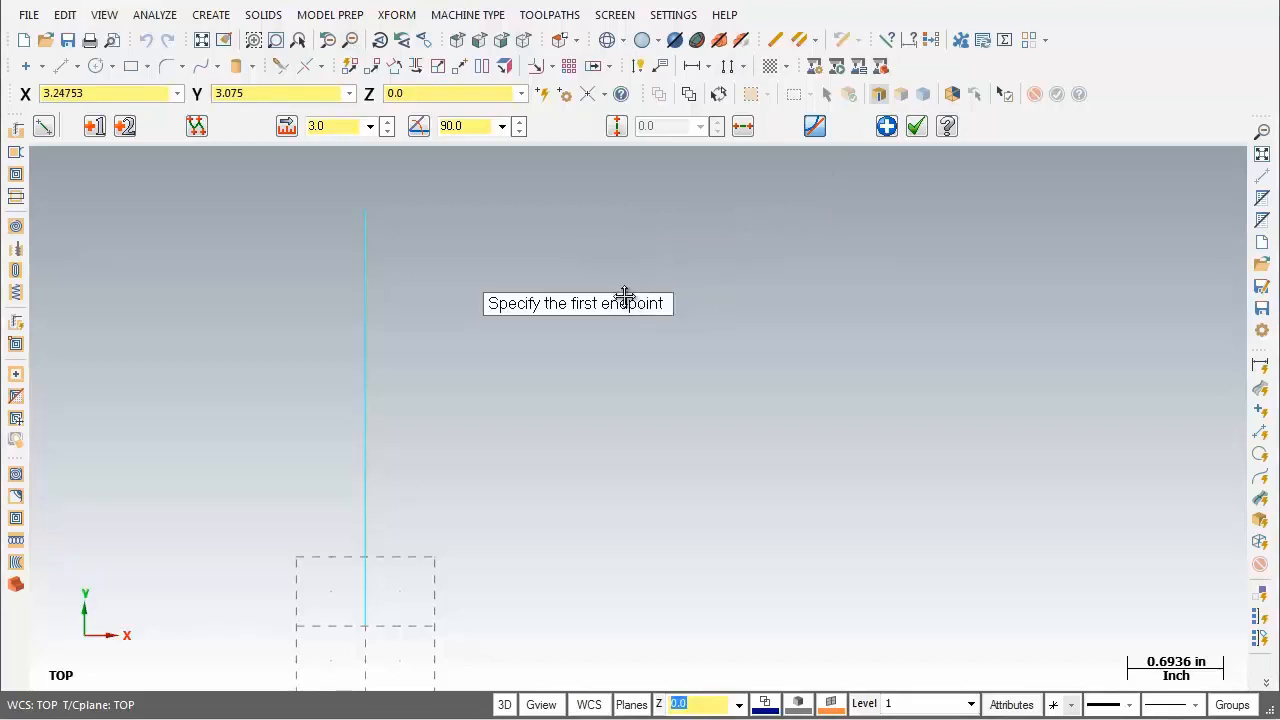
{"action": "left_click", "coordinate": [372, 215]}
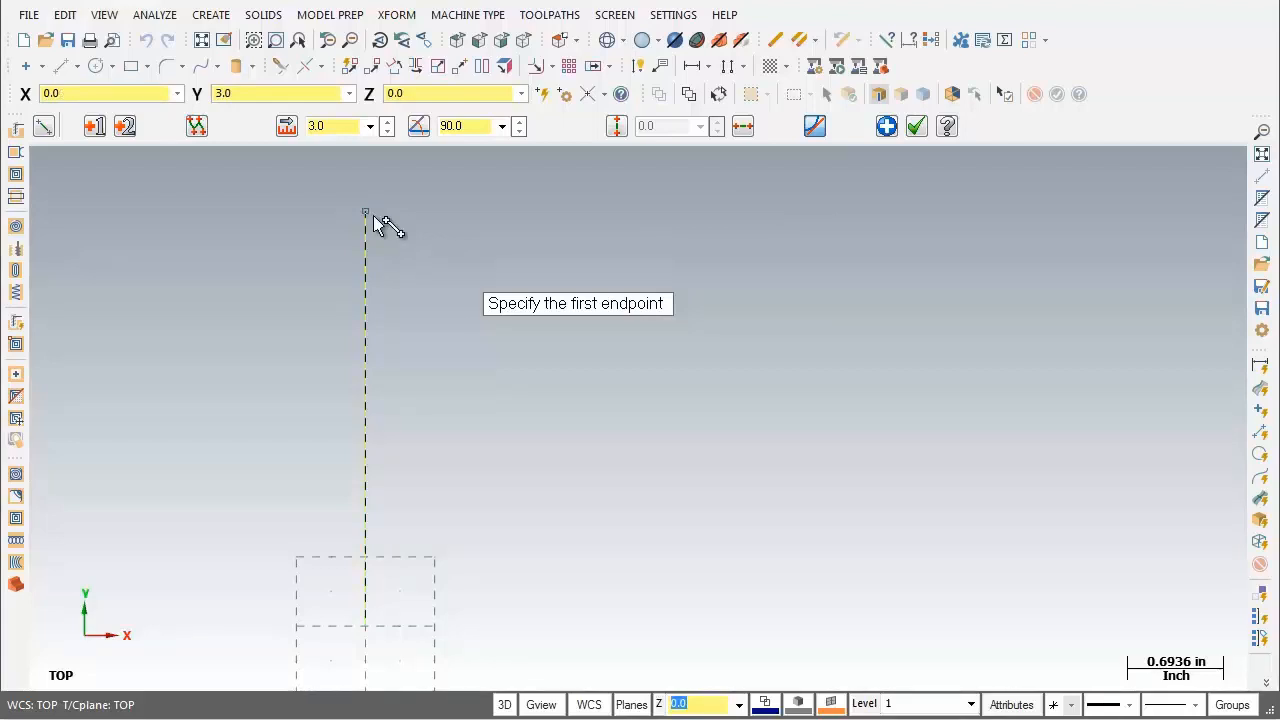
{"action": "left_click", "coordinate": [373, 215]}
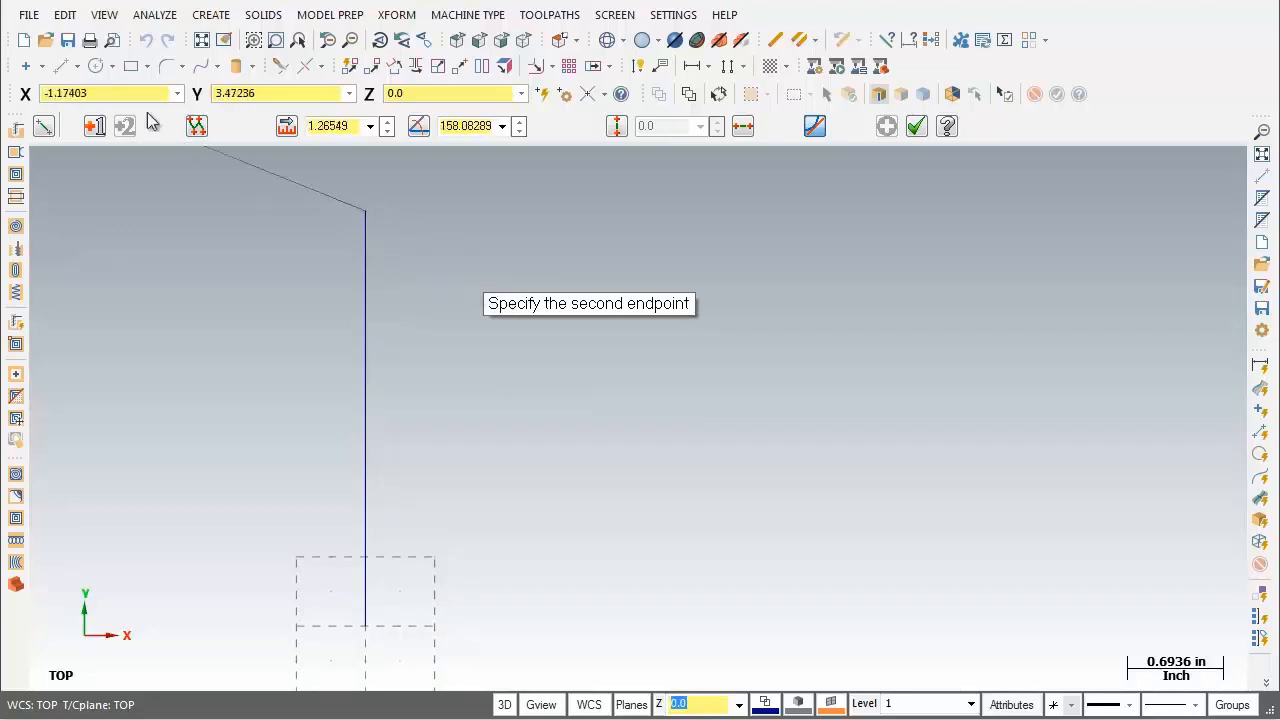
Step: Place the top edge's second endpoint at X 3, Y 3 and apply the line
{"action": "left_click", "coordinate": [104, 93]}
{"action": "type", "text": "3"}
{"action": "key", "text": "Tab"}
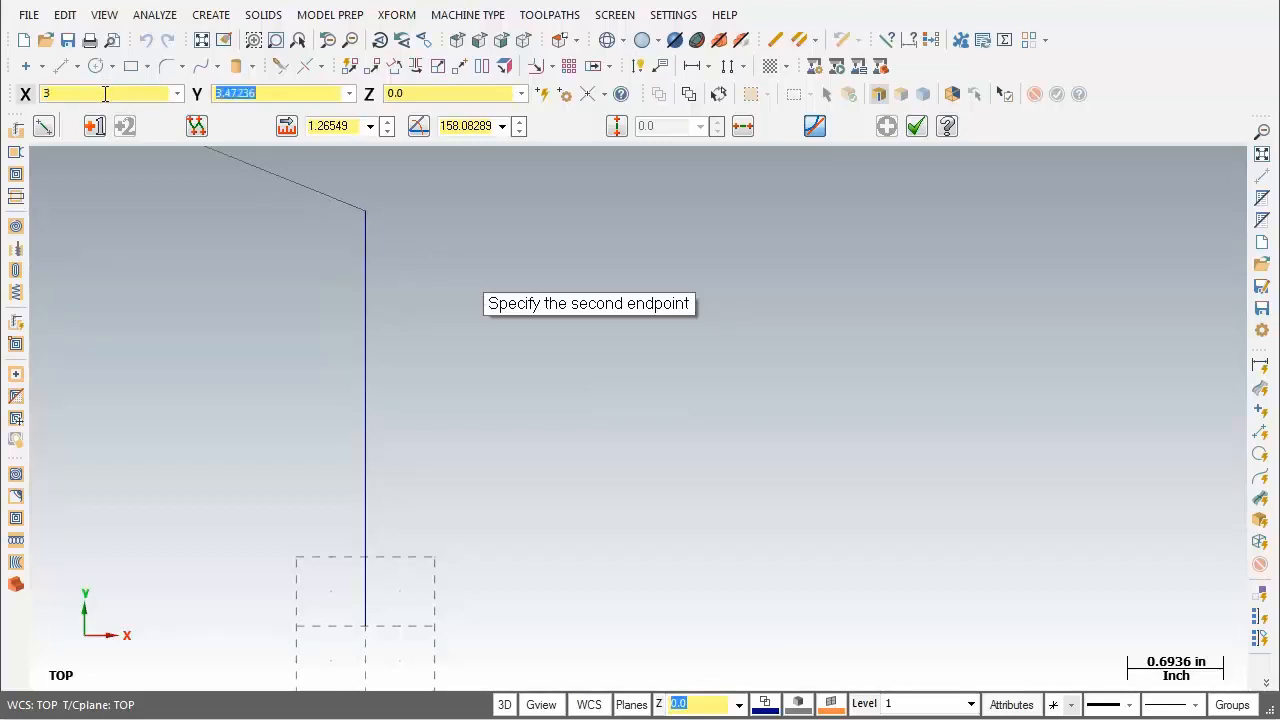
{"action": "type", "text": "3"}
{"action": "key", "text": "Tab"}
{"action": "key", "text": "Return"}
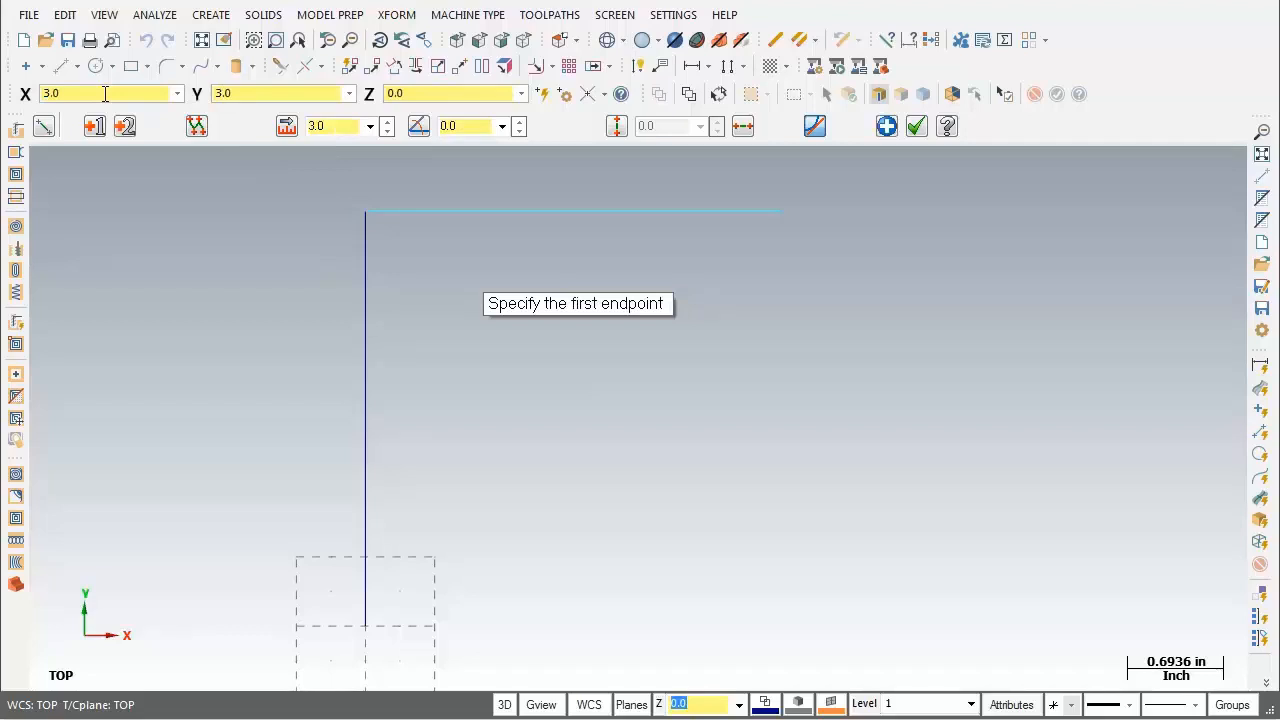
{"action": "left_click", "coordinate": [890, 130]}
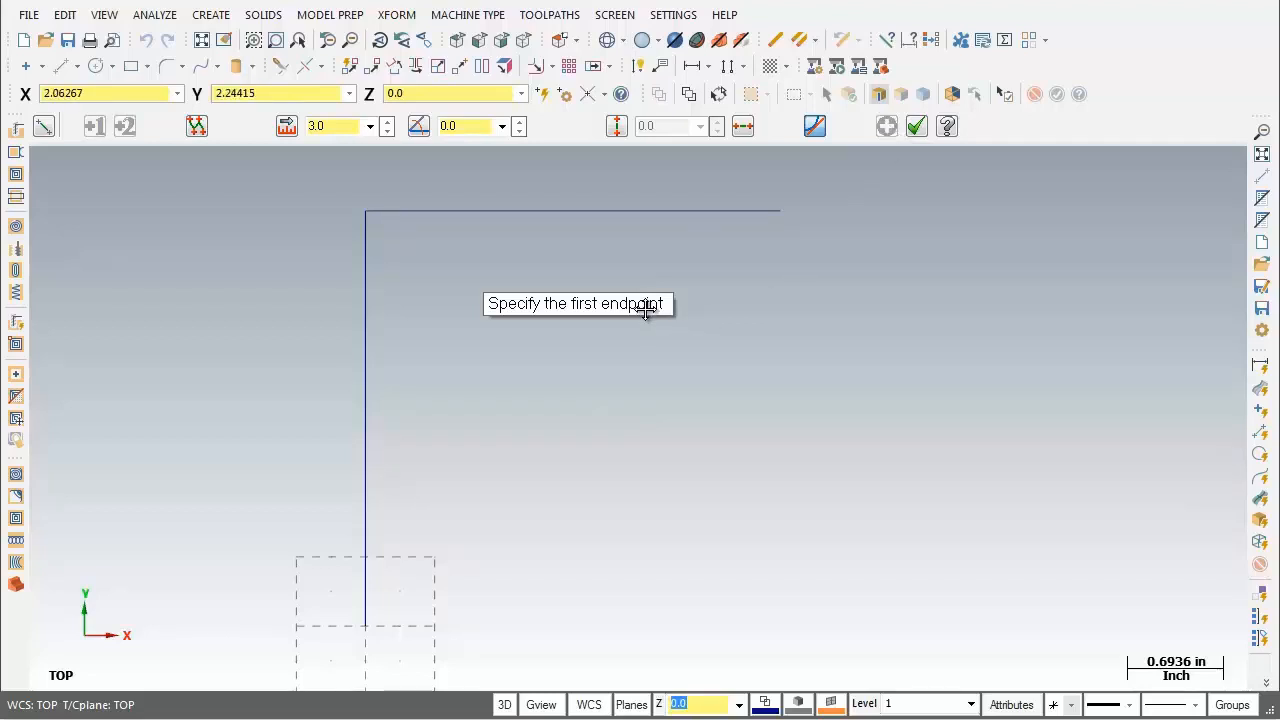
Step: Create the right vertical edge from the top edge's right endpoint to X 3, Y 0 and apply it
{"action": "left_click", "coordinate": [784, 212]}
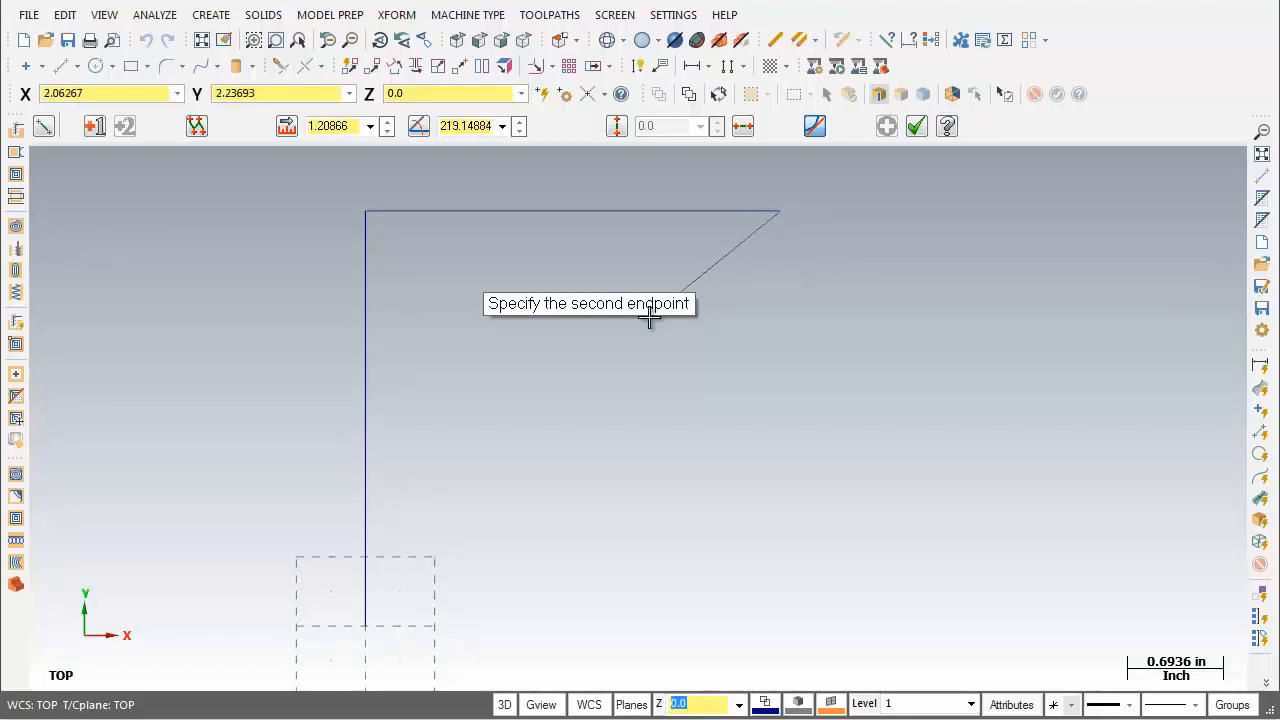
{"action": "left_click", "coordinate": [61, 95]}
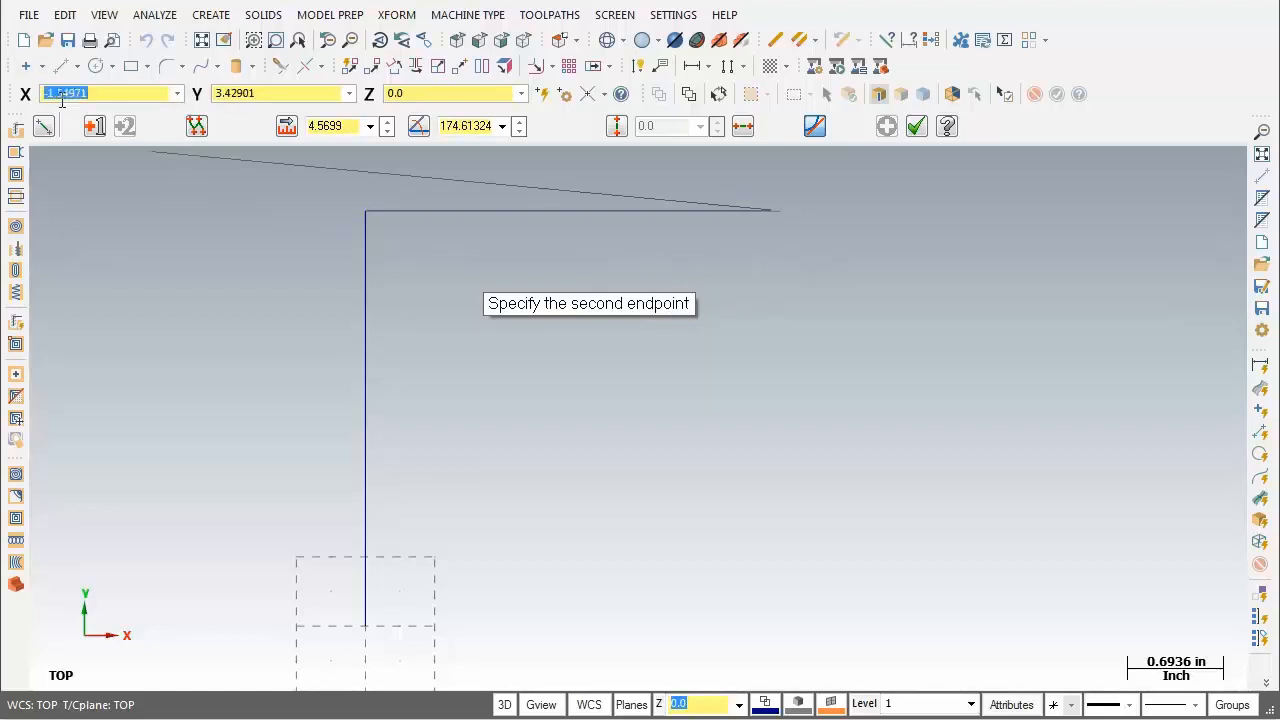
{"action": "type", "text": "3"}
{"action": "key", "text": "Tab"}
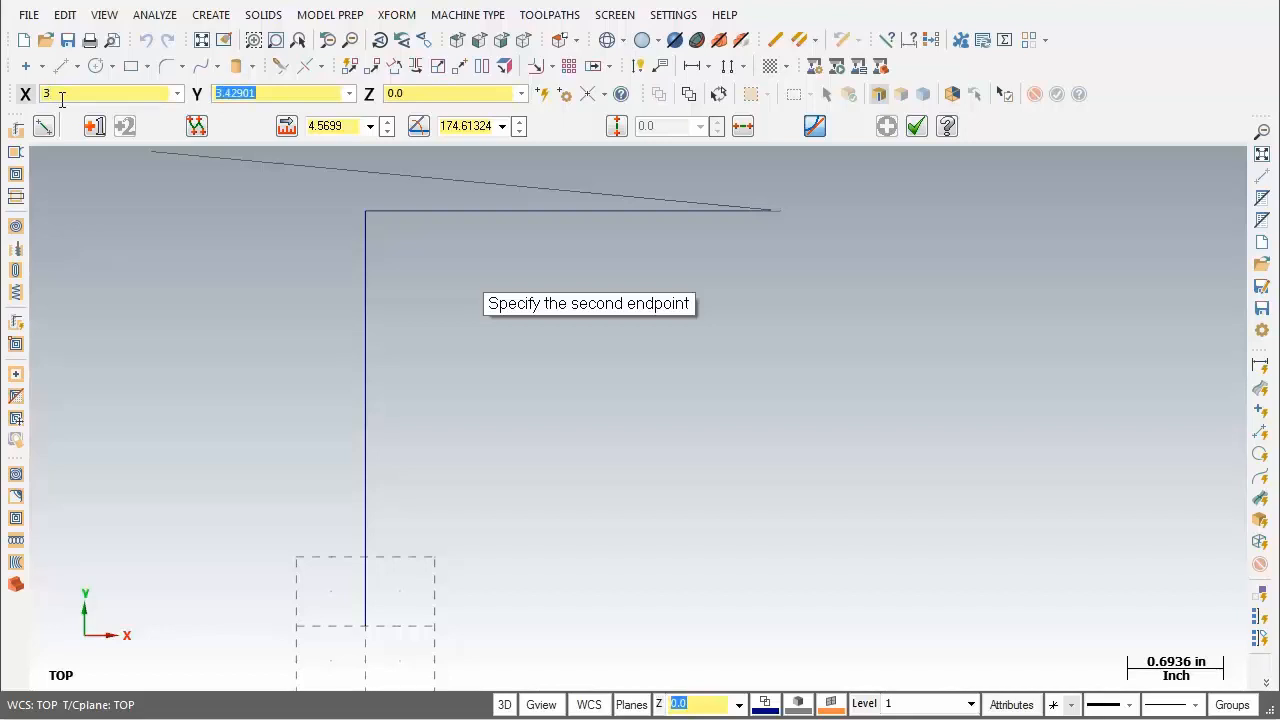
{"action": "type", "text": "0"}
{"action": "key", "text": "Tab"}
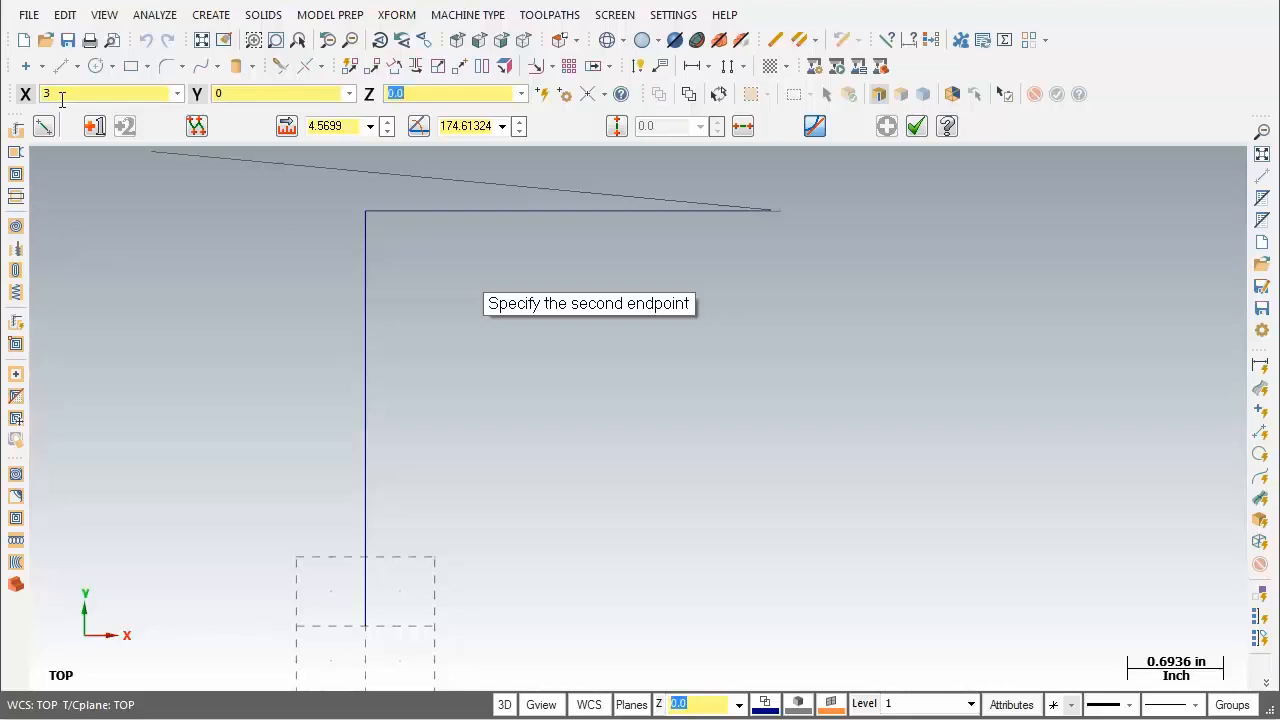
{"action": "key", "text": "Return"}
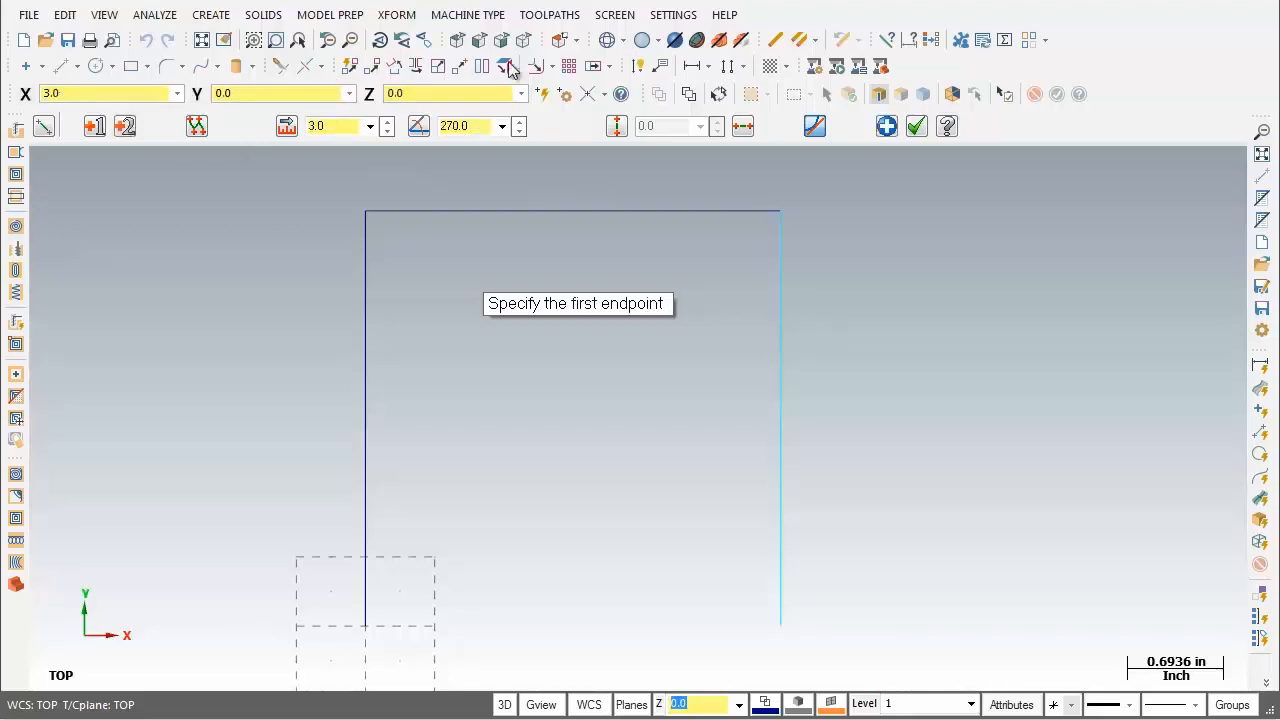
{"action": "left_click", "coordinate": [886, 127]}
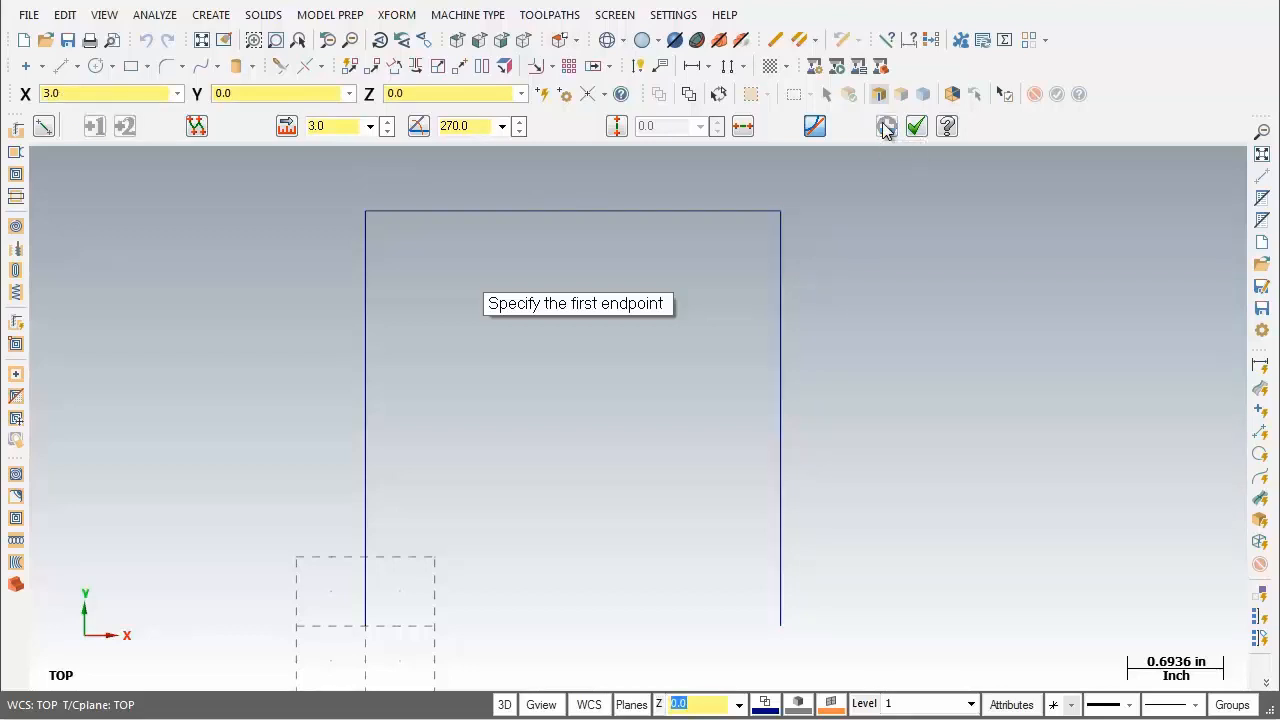
Step: Close the square with a bottom line from the right edge's lower endpoint to X 0, Y 0, and finish the line command
{"action": "left_click", "coordinate": [781, 630]}
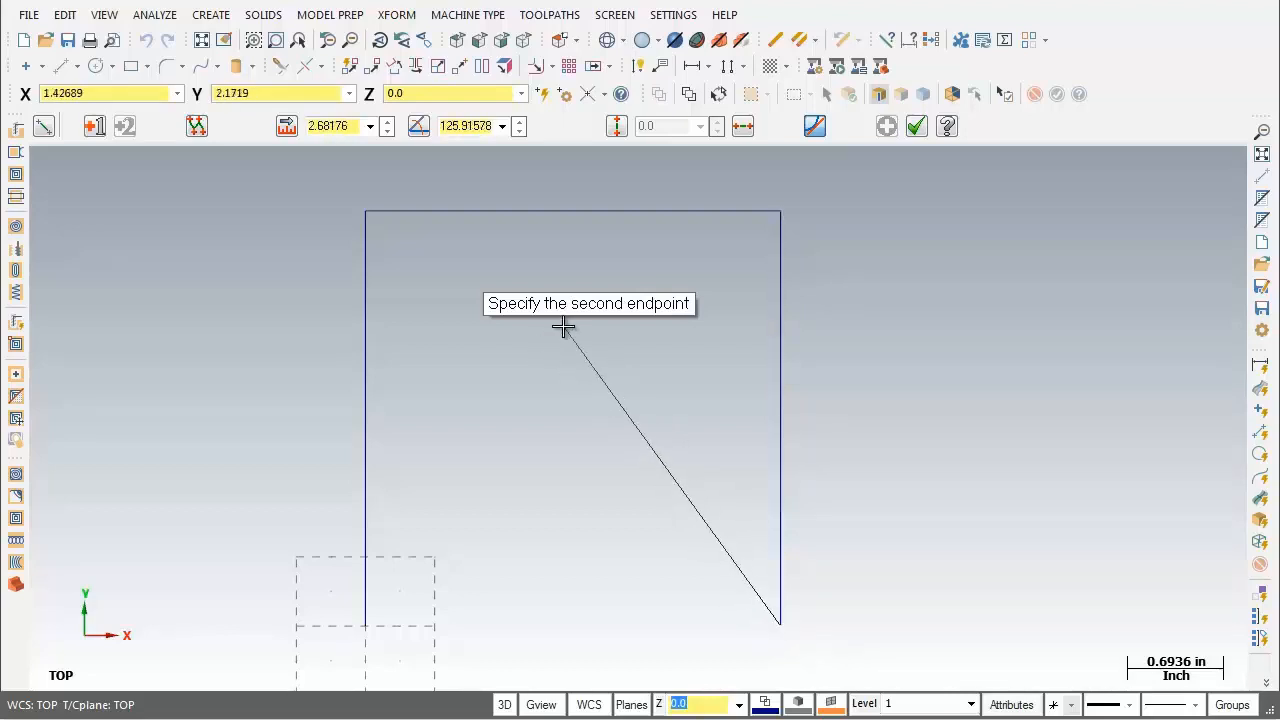
{"action": "left_click", "coordinate": [66, 93]}
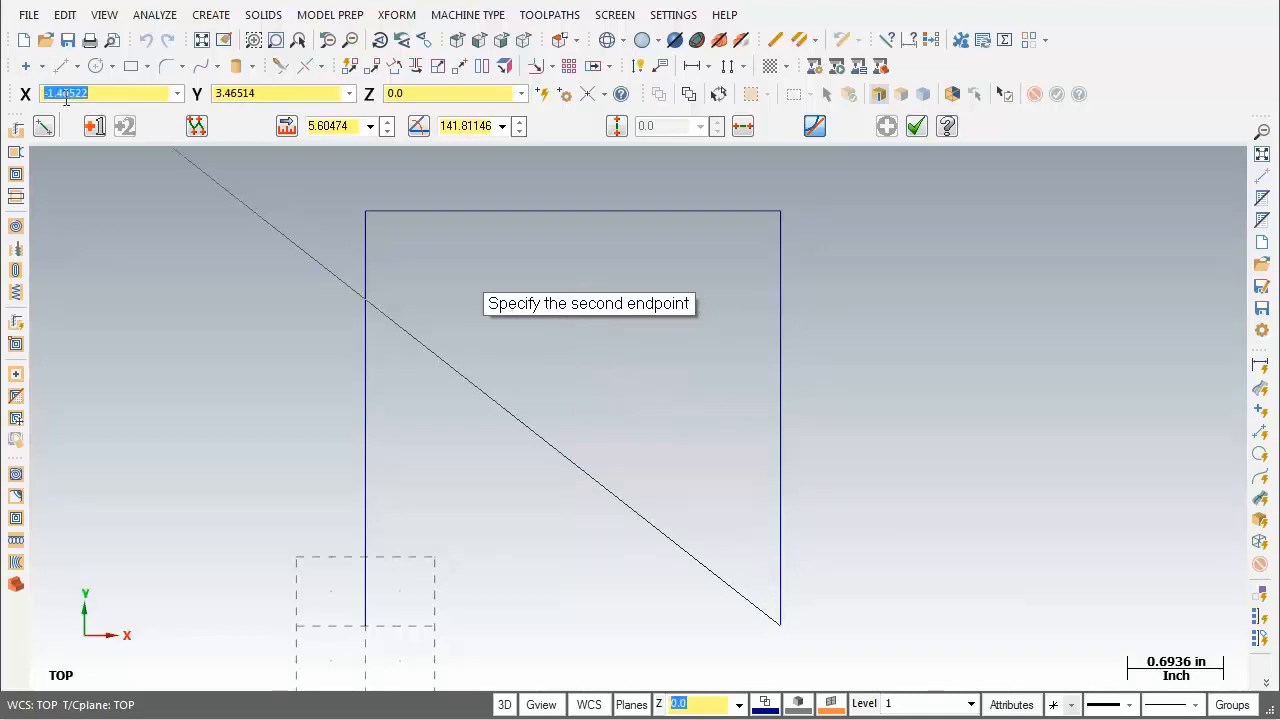
{"action": "type", "text": "0"}
{"action": "key", "text": "Tab"}
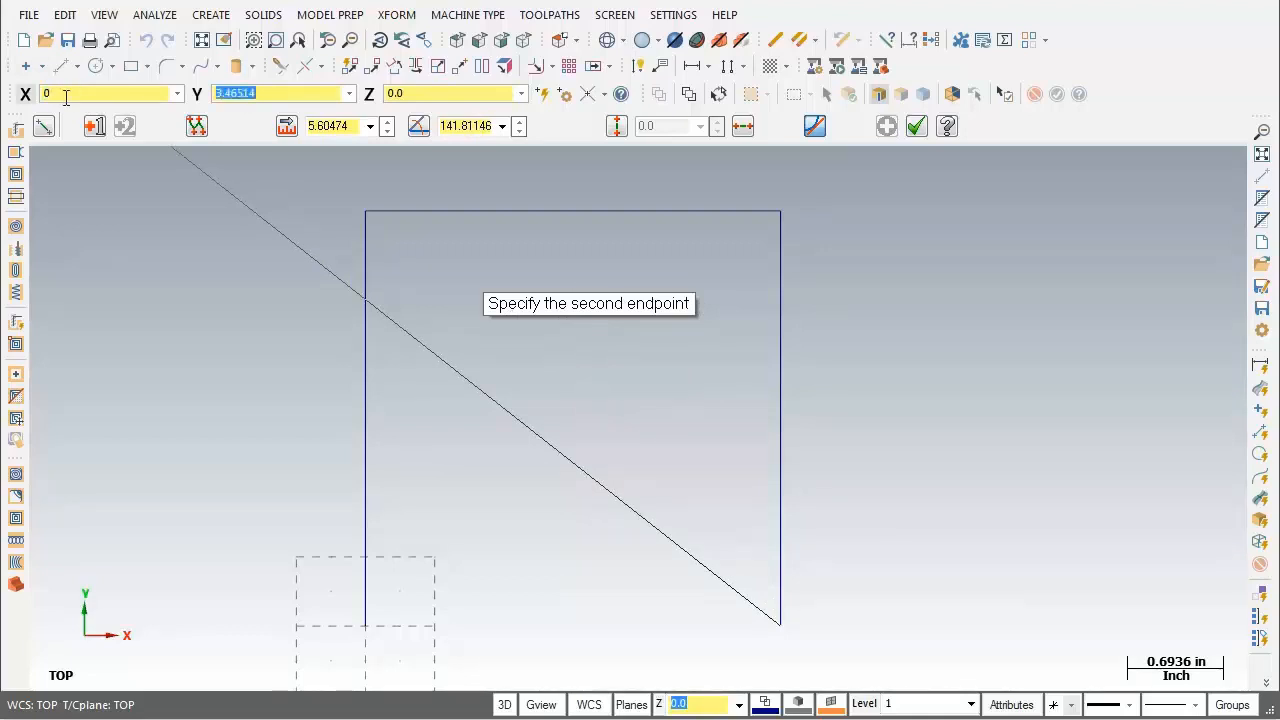
{"action": "type", "text": "0"}
{"action": "key", "text": "Return"}
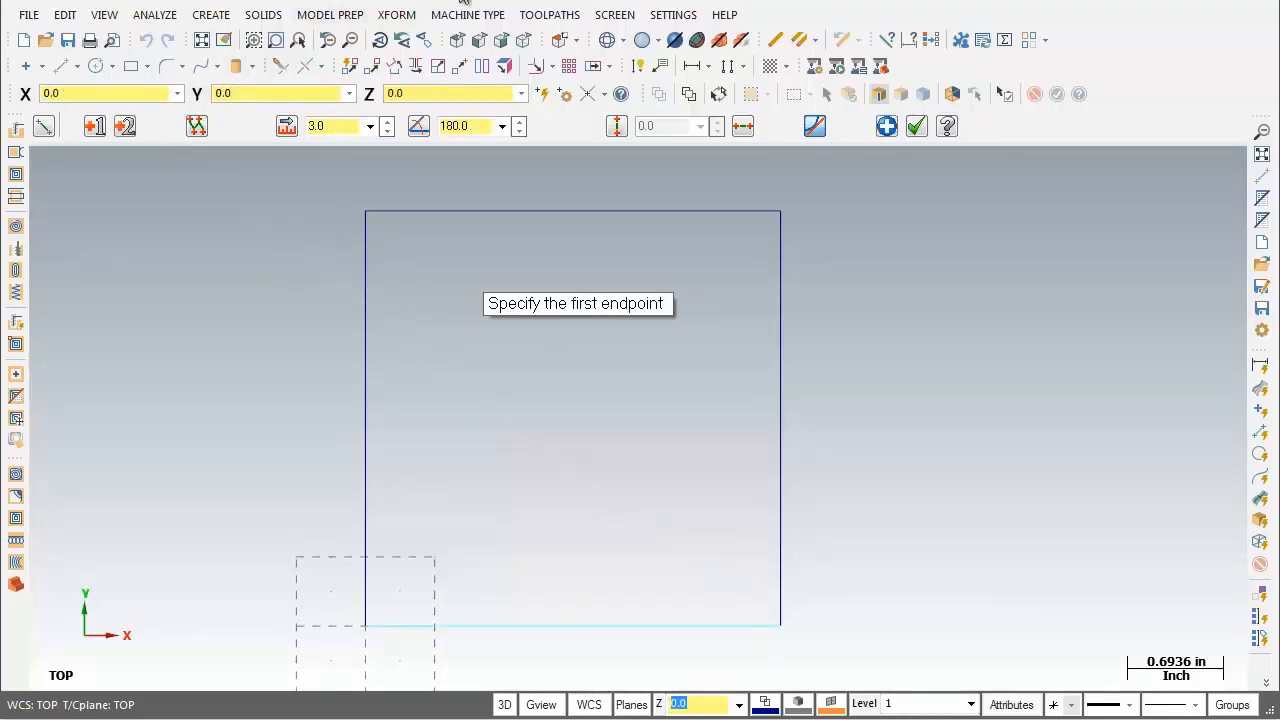
{"action": "left_click", "coordinate": [891, 131]}
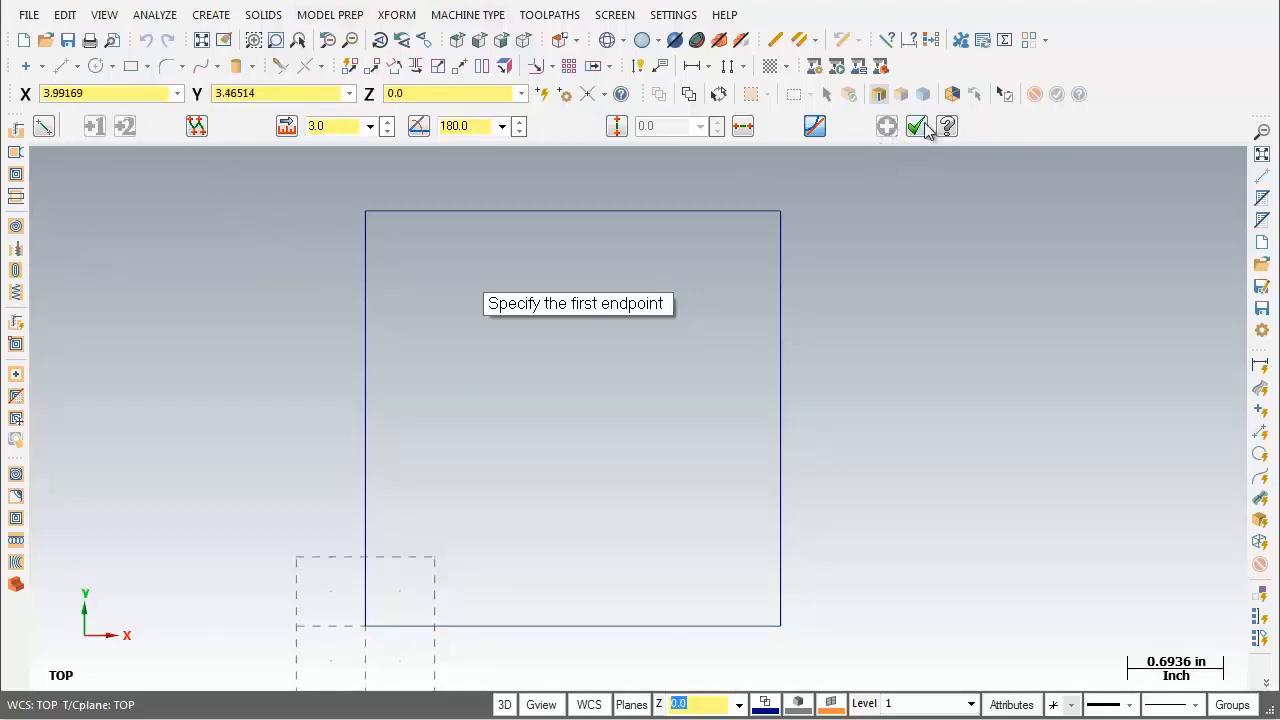
{"action": "left_click", "coordinate": [917, 127]}
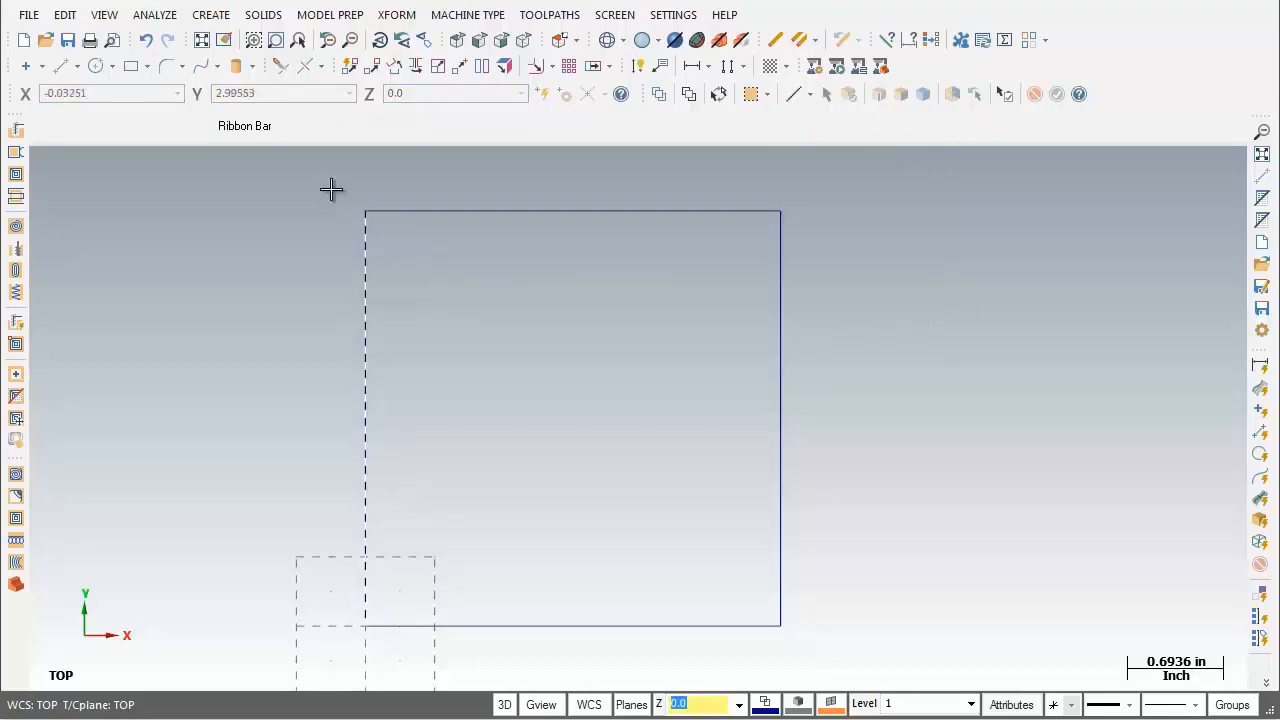
{"action": "left_click", "coordinate": [201, 42]}
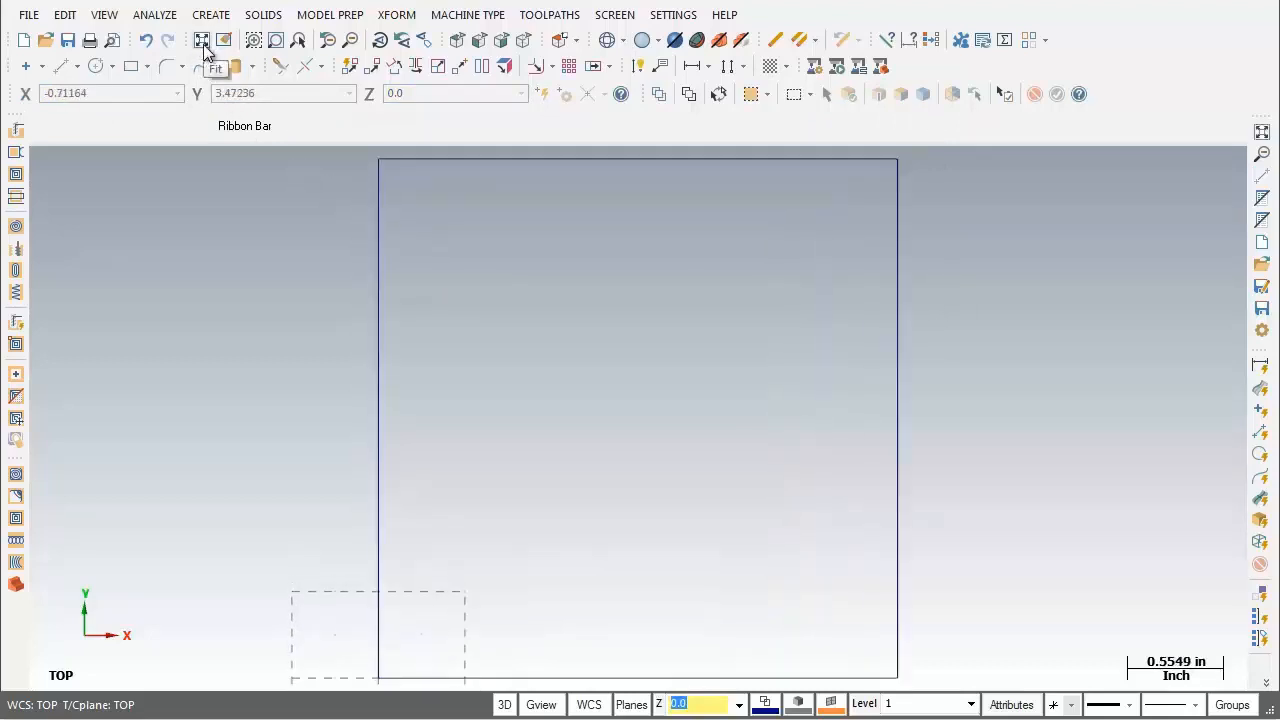
Step: Set up an entity chamfer using the 1 Distance style with a distance of 0.25
{"action": "left_click", "coordinate": [352, 41]}
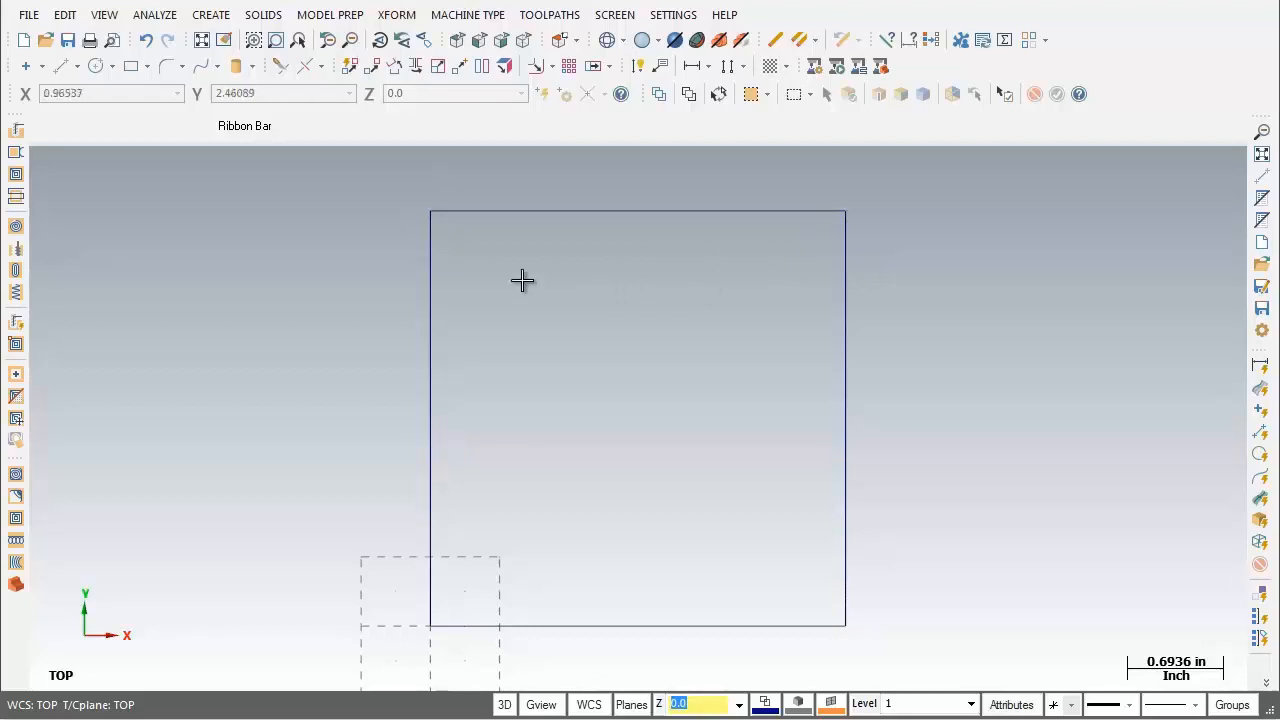
{"action": "left_click", "coordinate": [222, 18]}
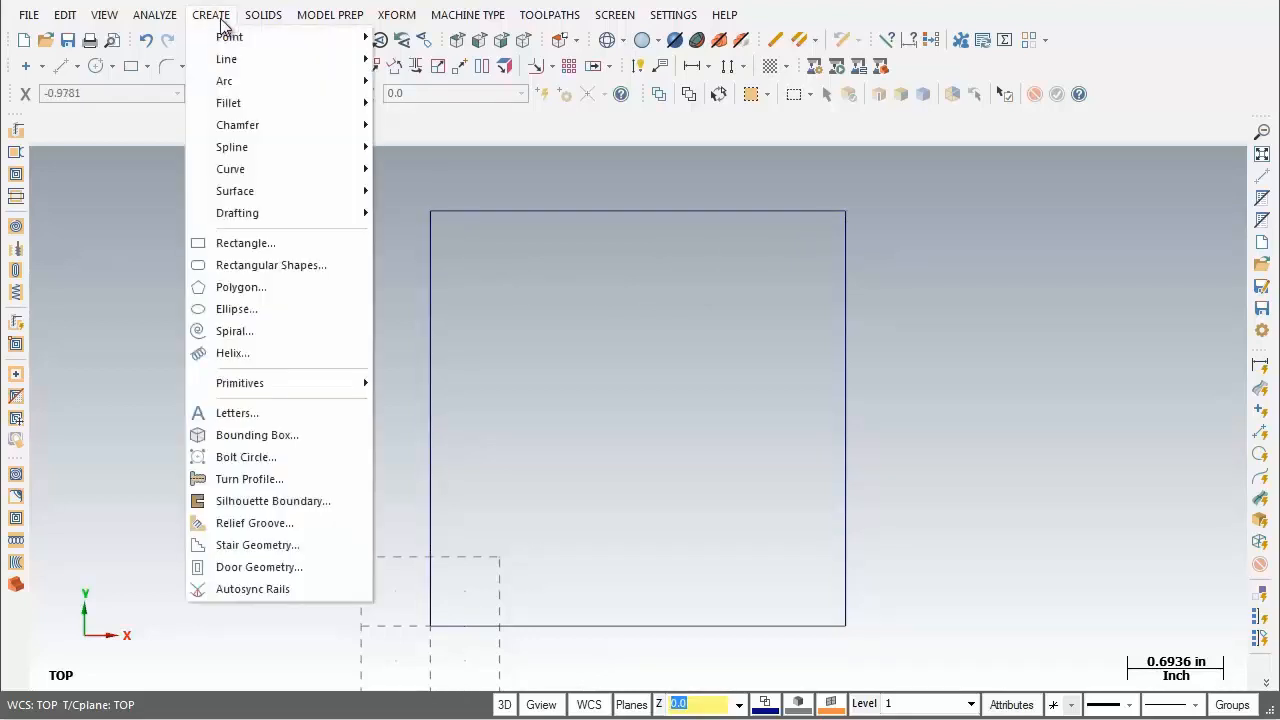
{"action": "mouse_move", "coordinate": [240, 124]}
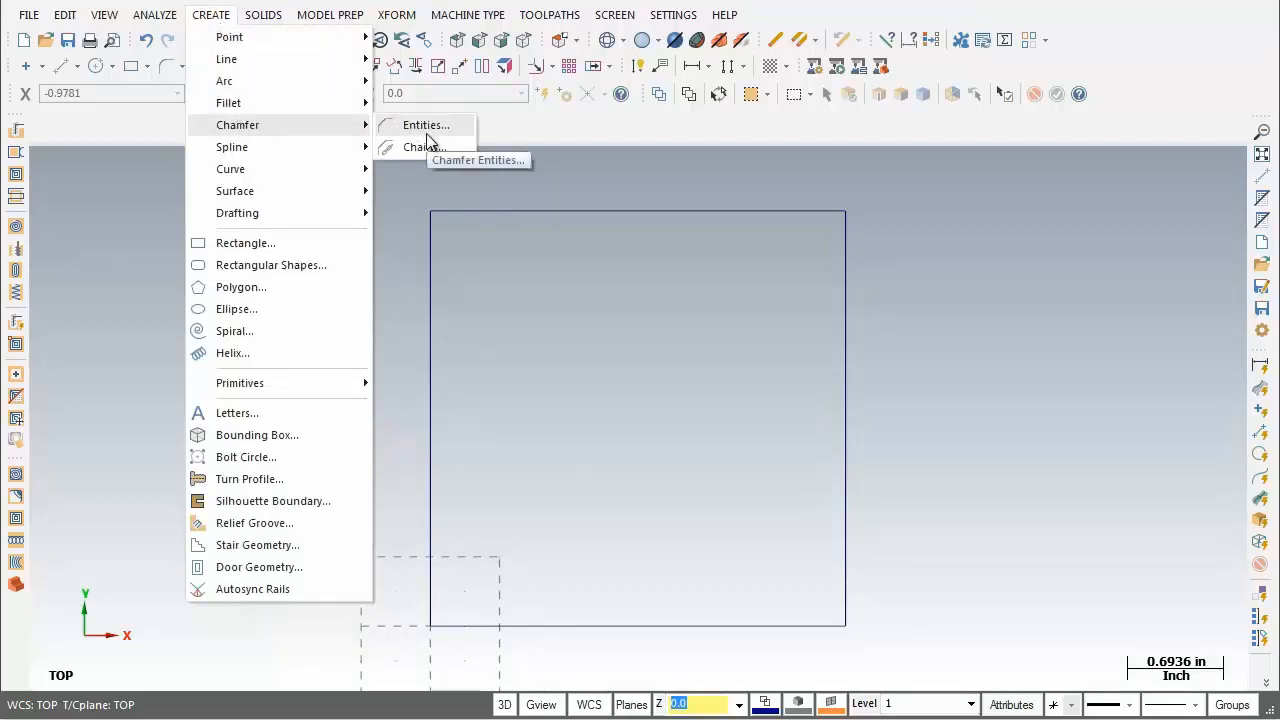
{"action": "left_click", "coordinate": [426, 133]}
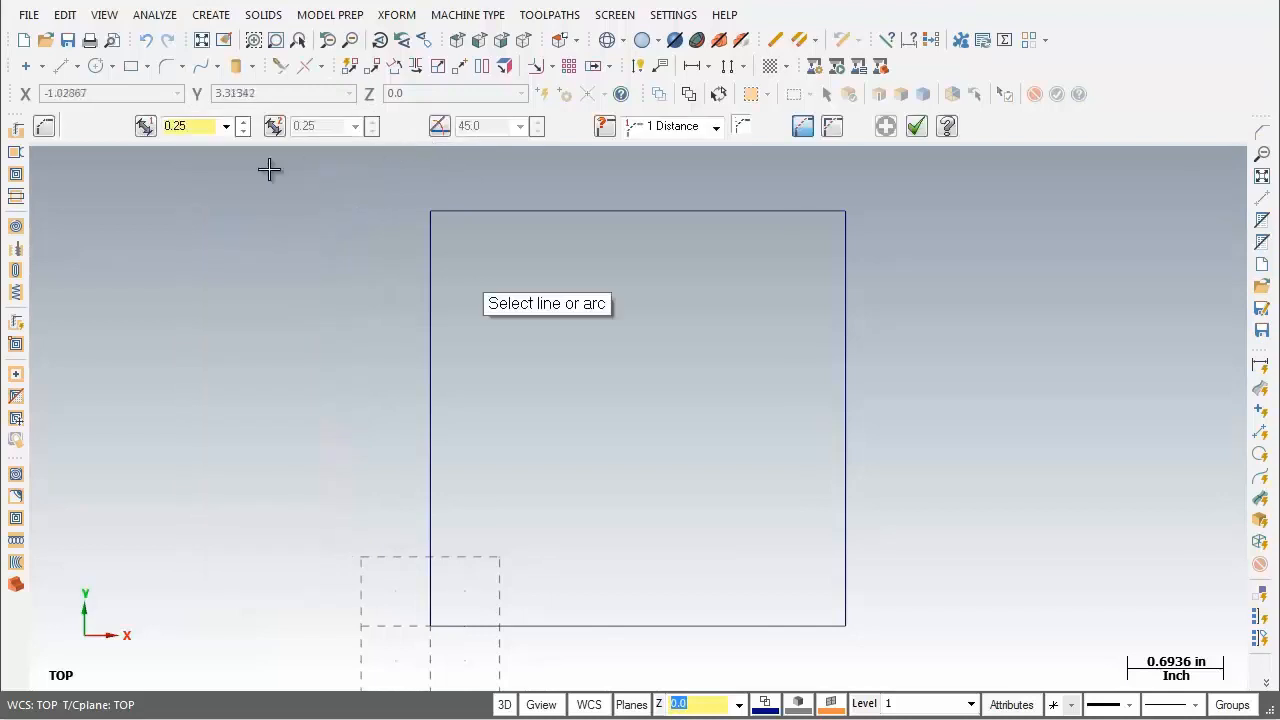
{"action": "double_click", "coordinate": [194, 126]}
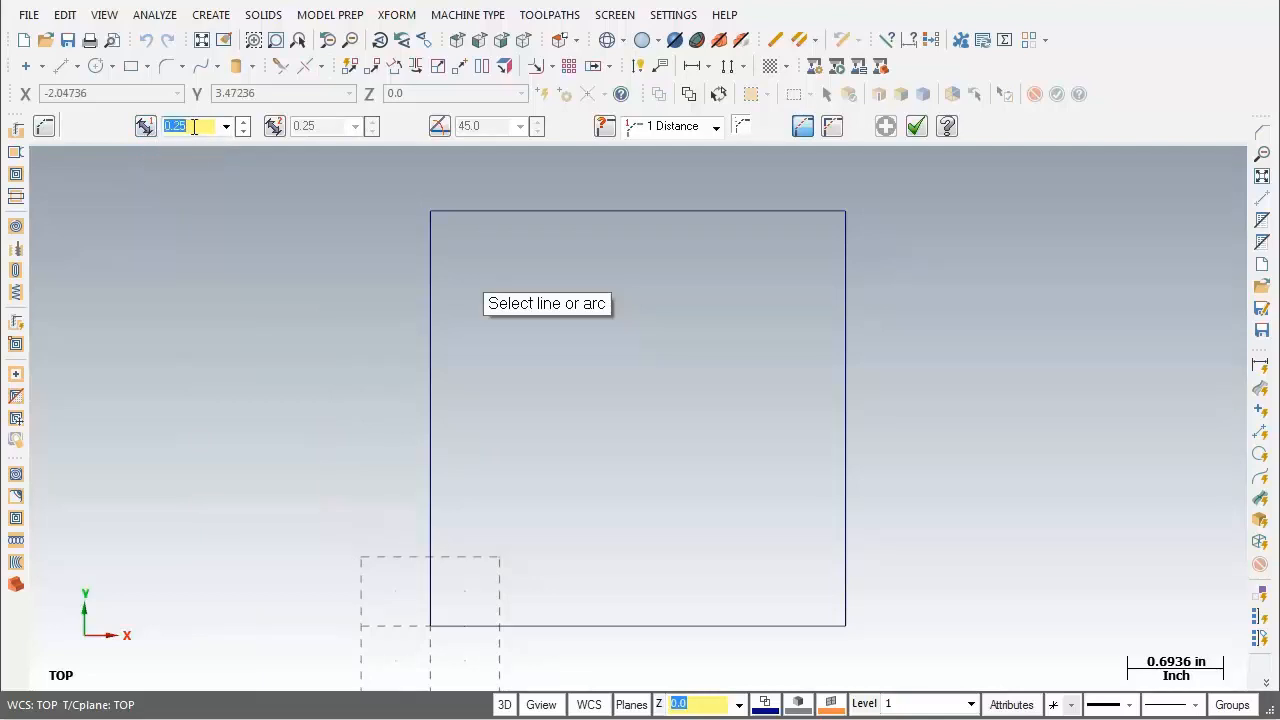
{"action": "left_click", "coordinate": [197, 127]}
{"action": "key", "text": "Tab"}
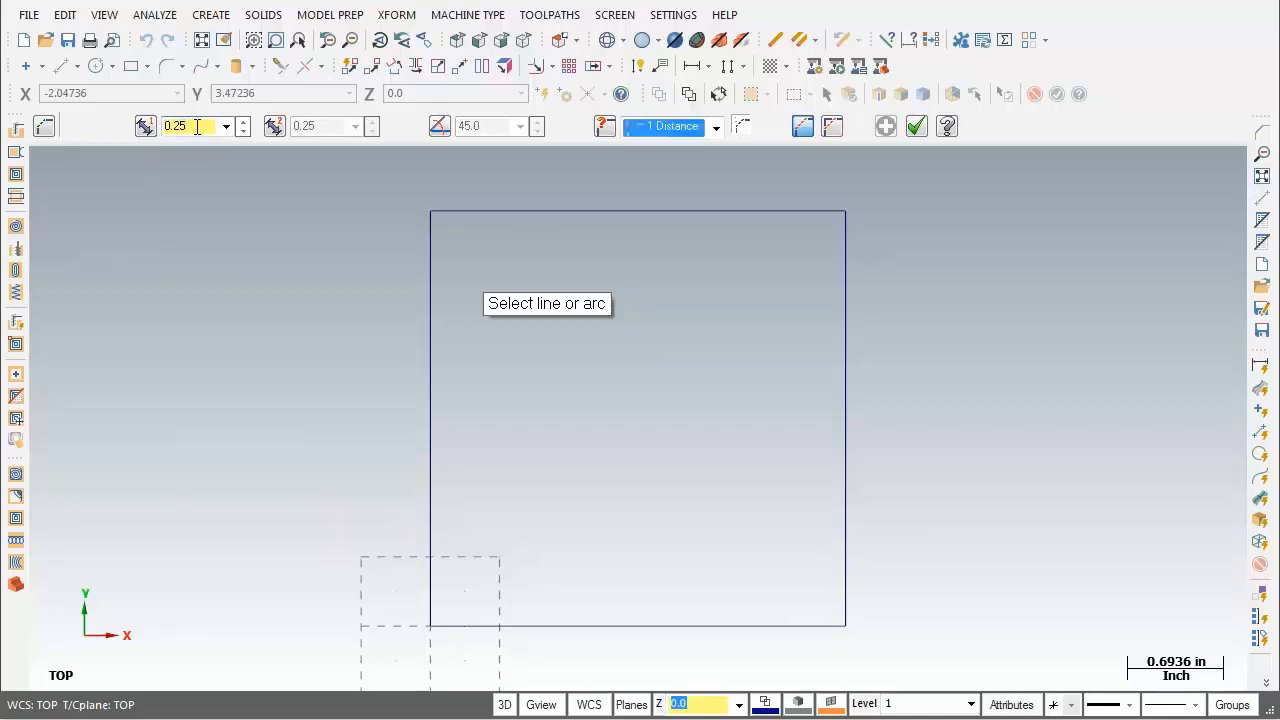
{"action": "left_click", "coordinate": [718, 129]}
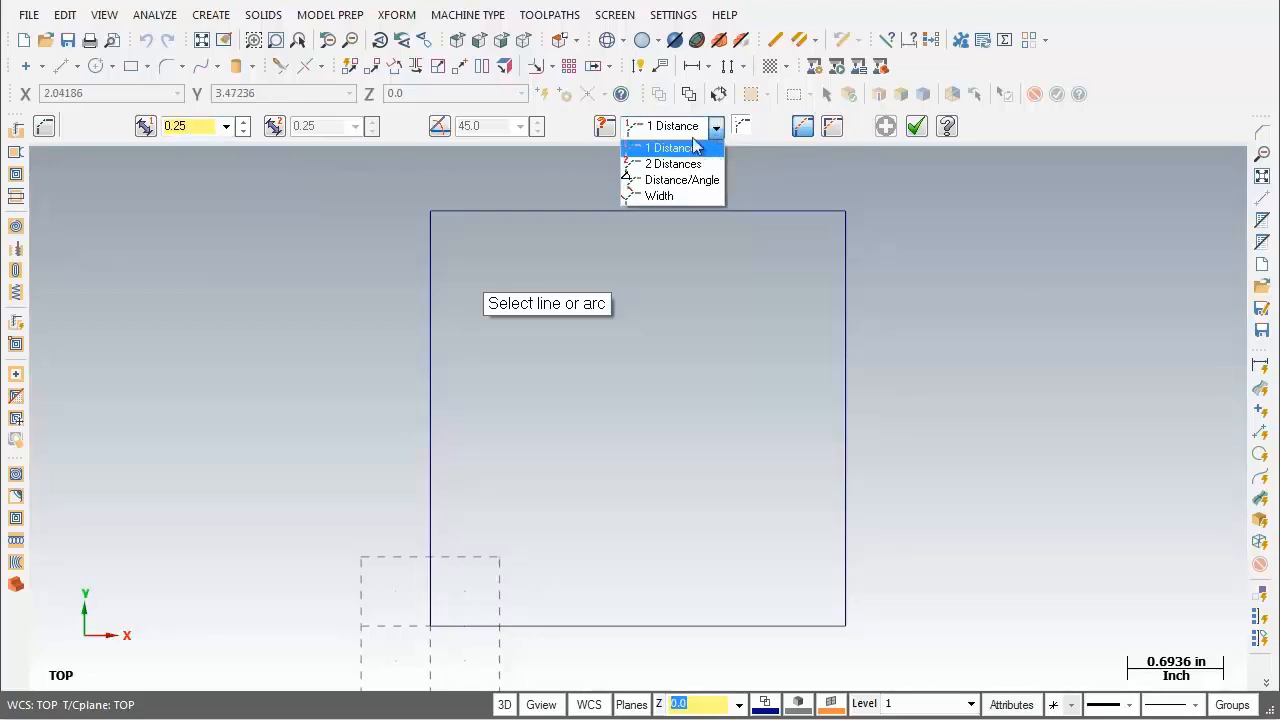
{"action": "left_click", "coordinate": [692, 147]}
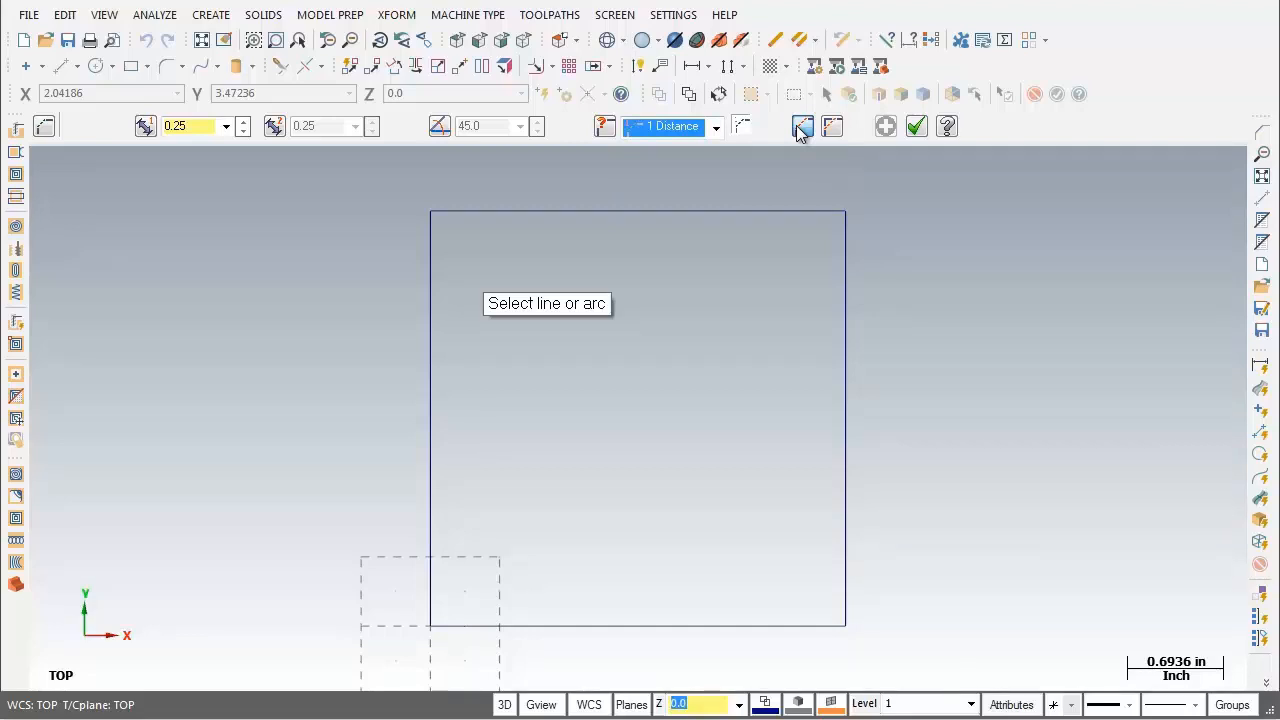
Step: Chamfer the square's upper-left corner between the top and left edges by 0.25 and apply it
{"action": "left_click_drag", "start_coordinate": [555, 303], "coordinate": [630, 184]}
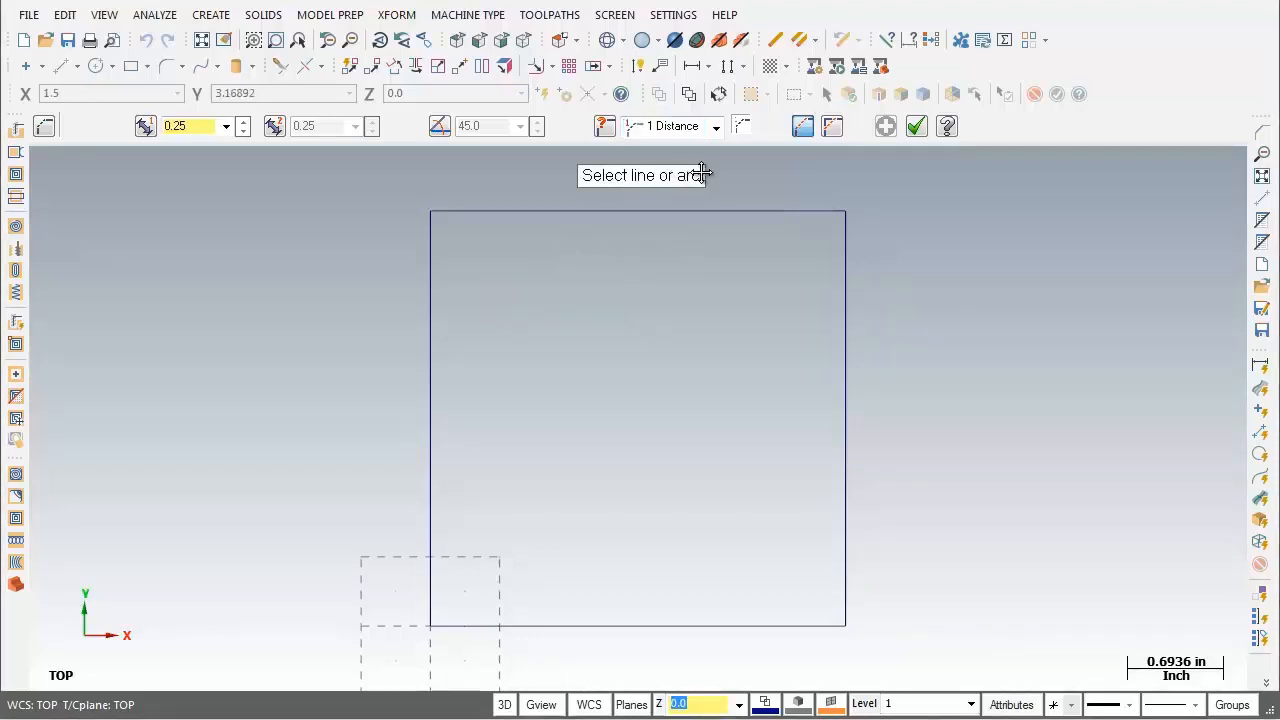
{"action": "left_click", "coordinate": [490, 224]}
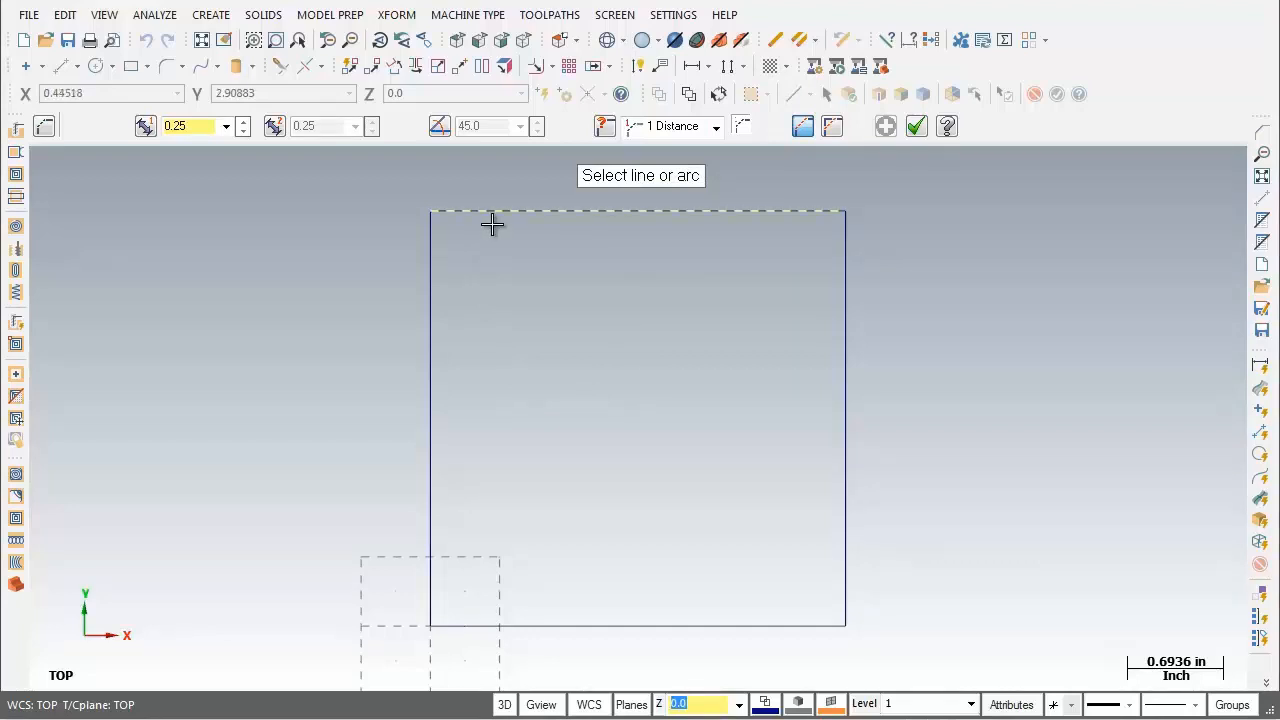
{"action": "left_click", "coordinate": [434, 272]}
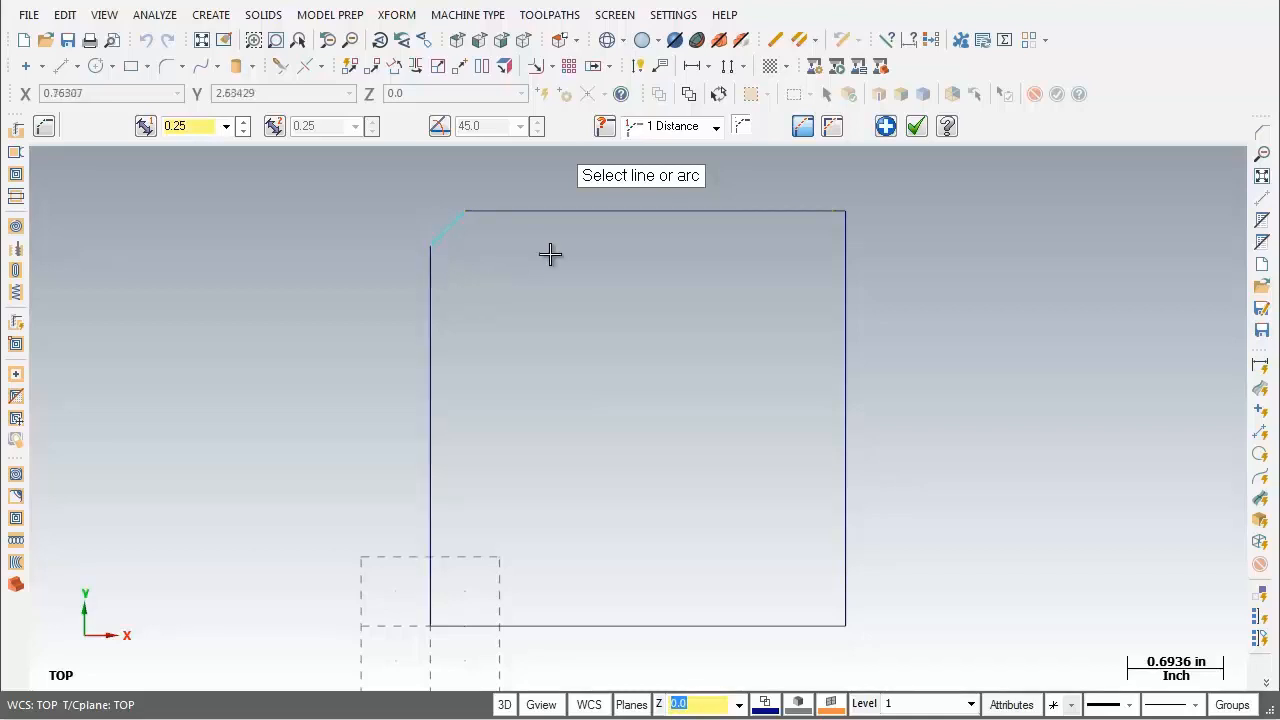
{"action": "left_click", "coordinate": [887, 128]}
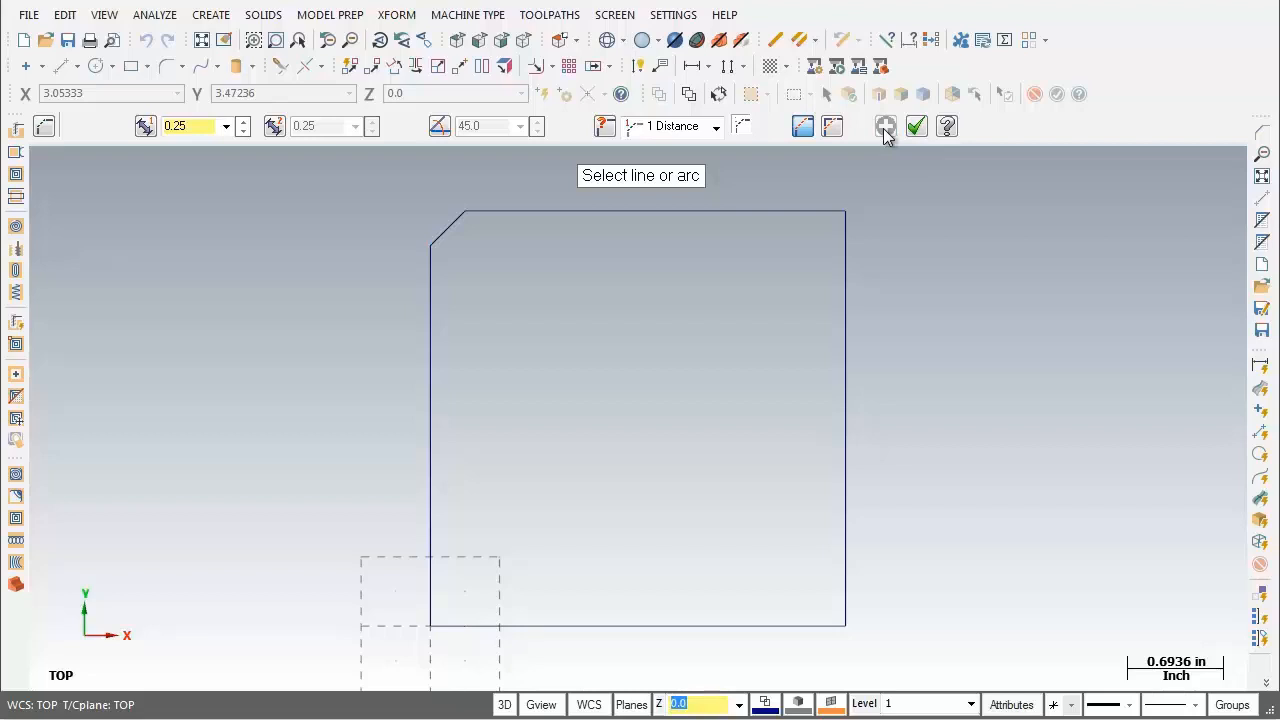
Step: Chamfer the square's upper-right corner between the top and right edges by 0.25 and finish the chamfer command
{"action": "left_click", "coordinate": [766, 210]}
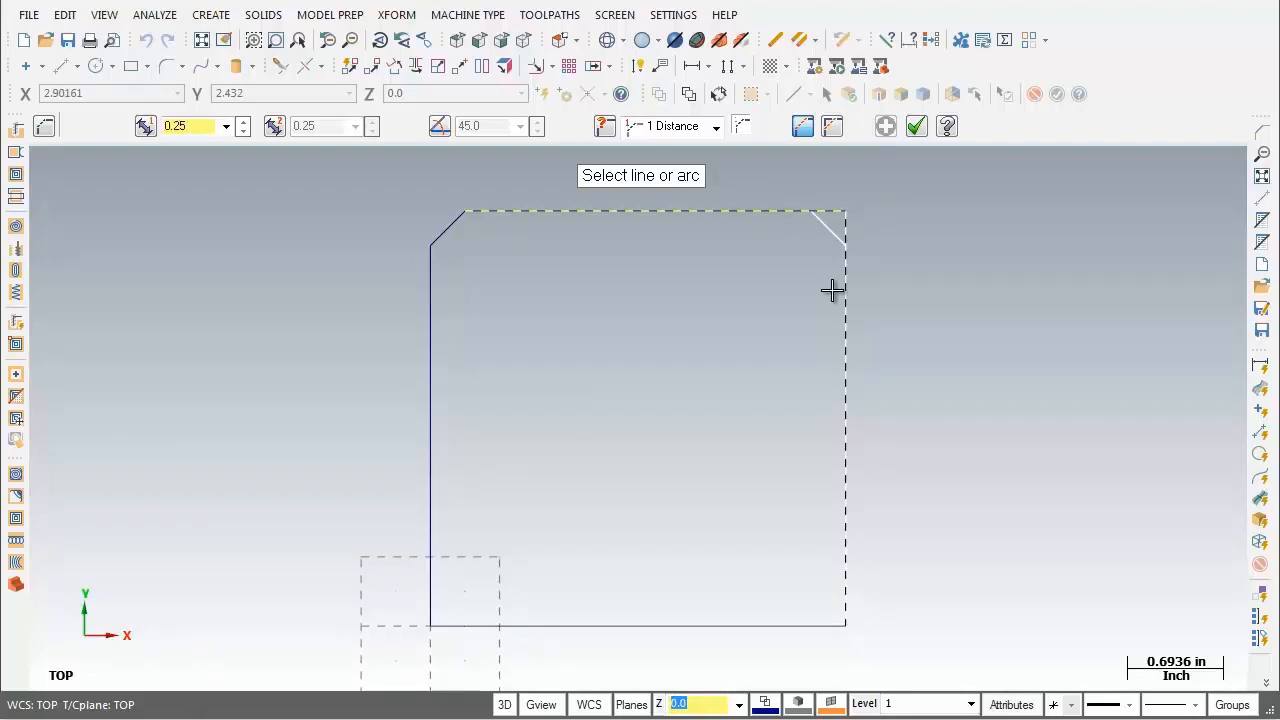
{"action": "left_click", "coordinate": [845, 290]}
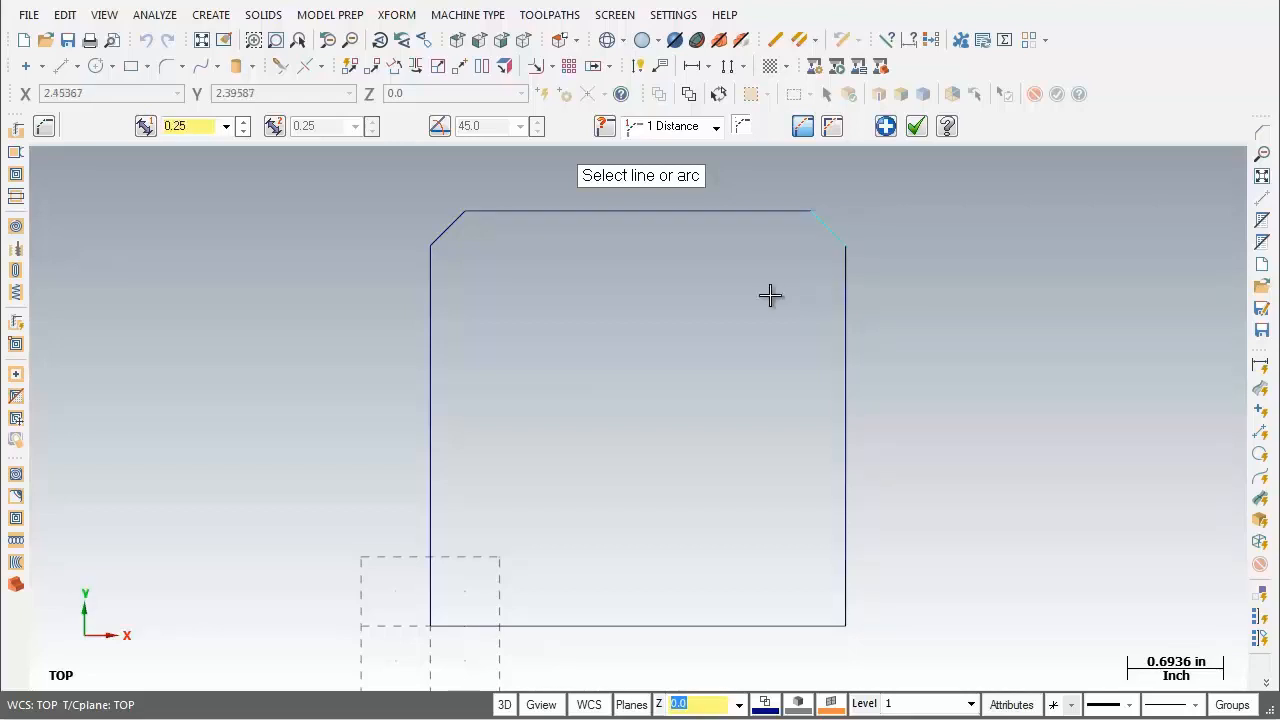
{"action": "left_click", "coordinate": [886, 127]}
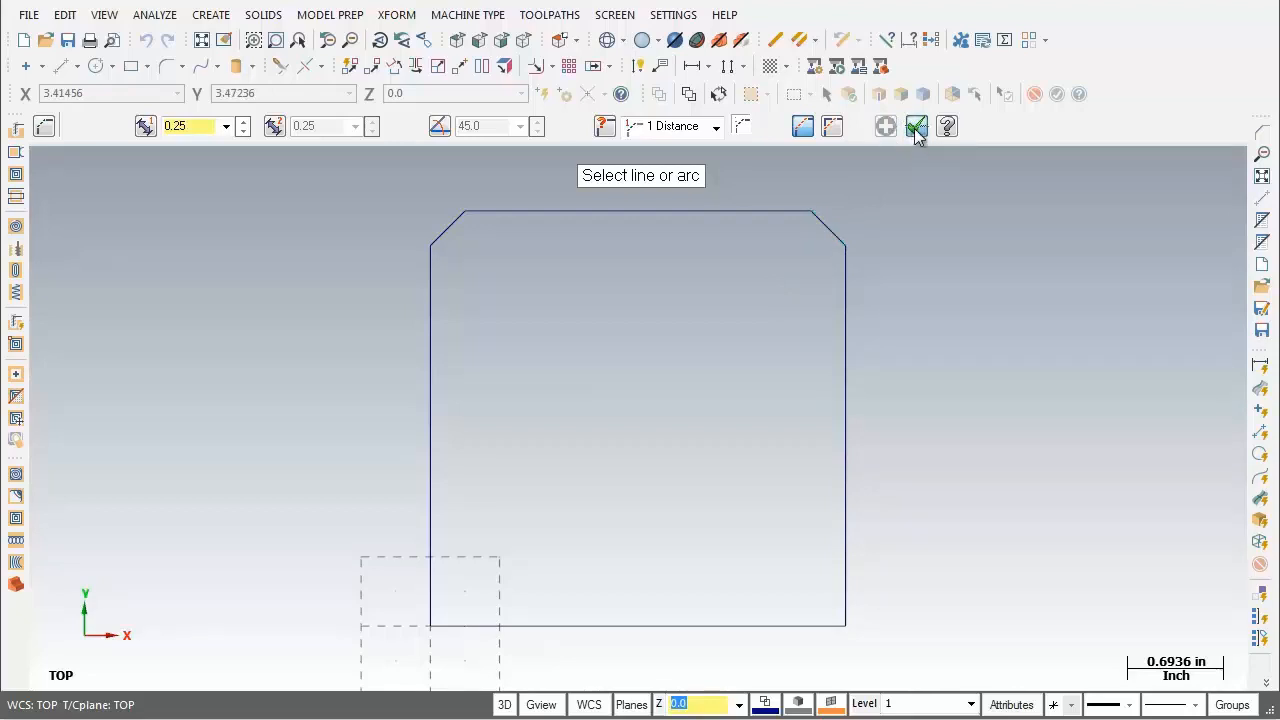
{"action": "left_click", "coordinate": [915, 128]}
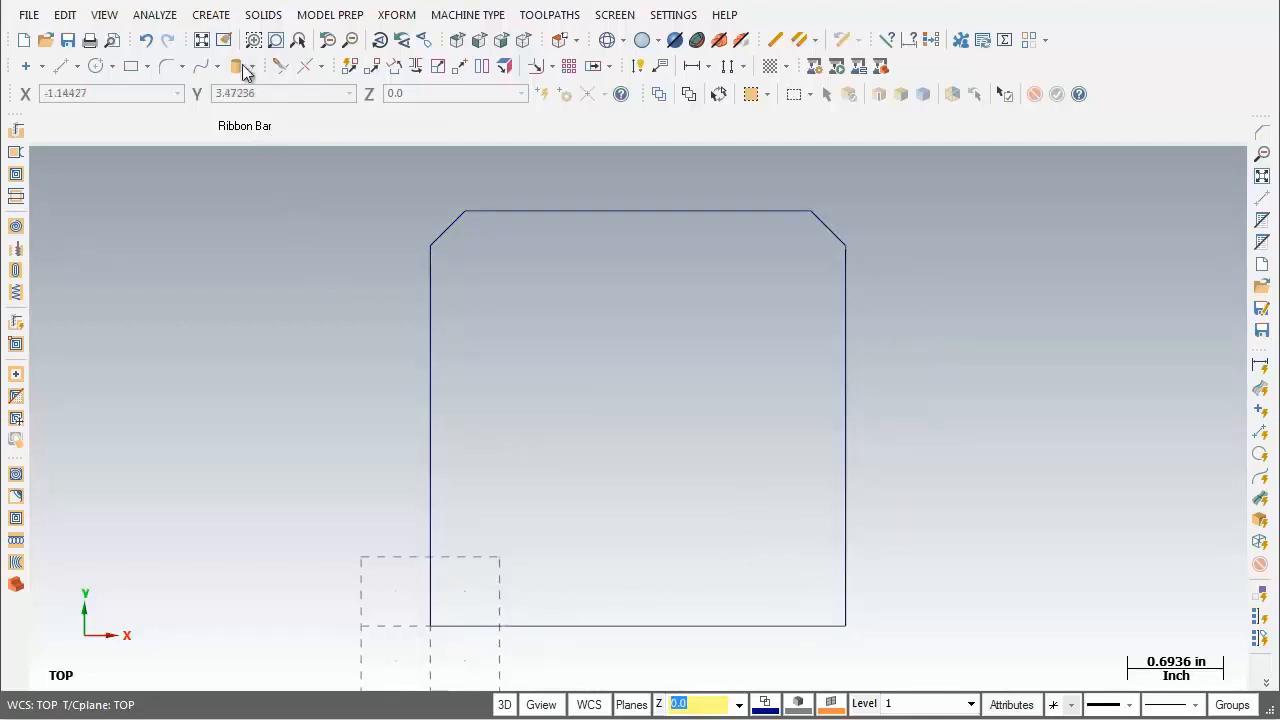
Step: Set up an entity fillet with a radius of 0.25, the Normal style and trimming on
{"action": "left_click", "coordinate": [226, 16]}
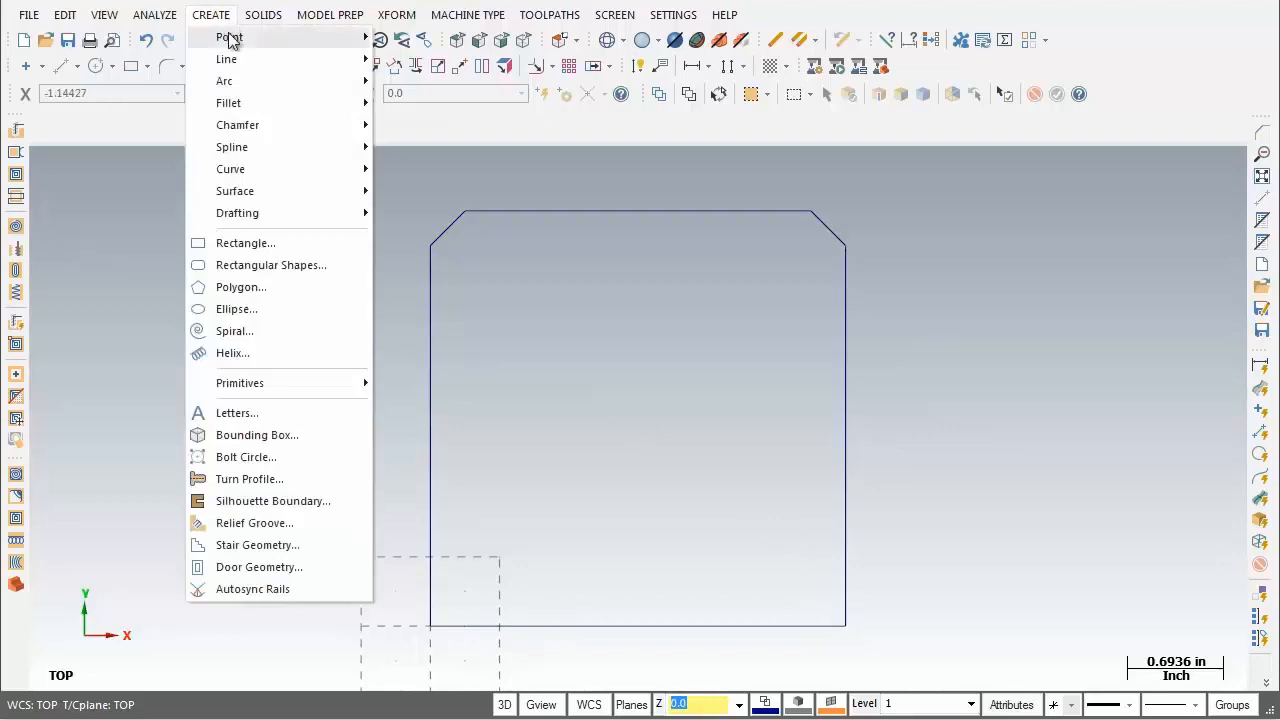
{"action": "mouse_move", "coordinate": [230, 105]}
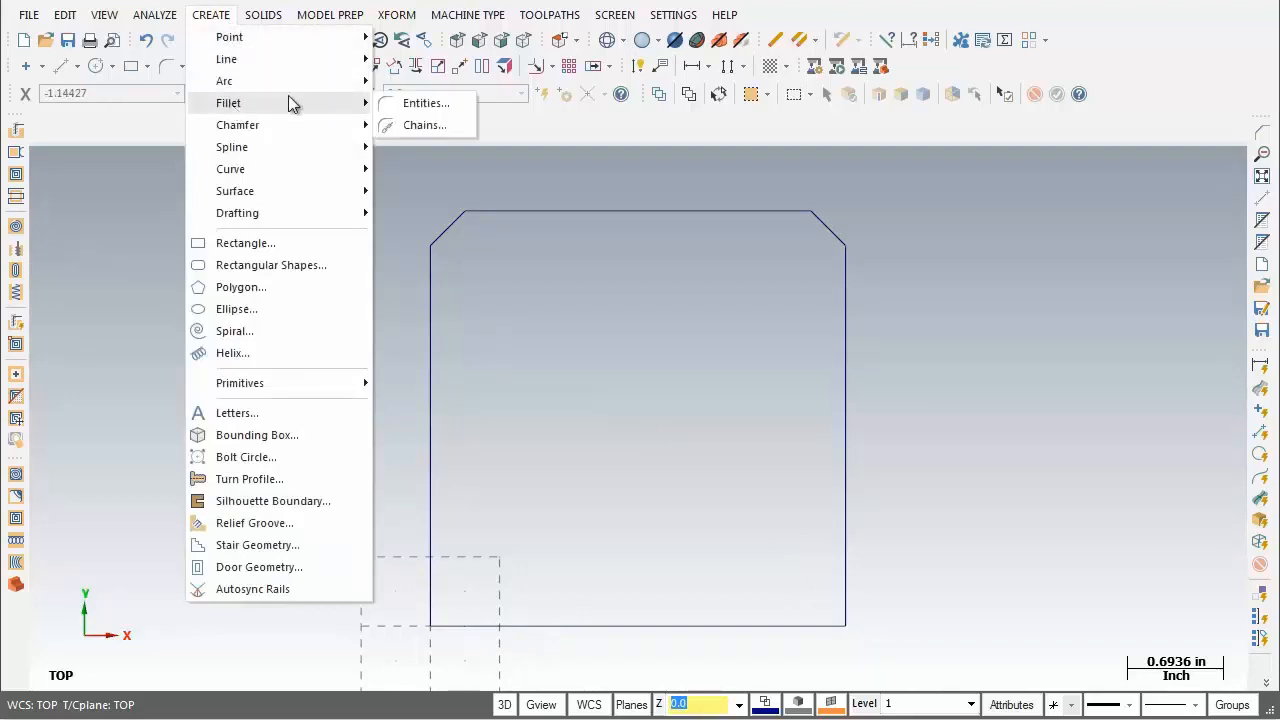
{"action": "left_click", "coordinate": [420, 104]}
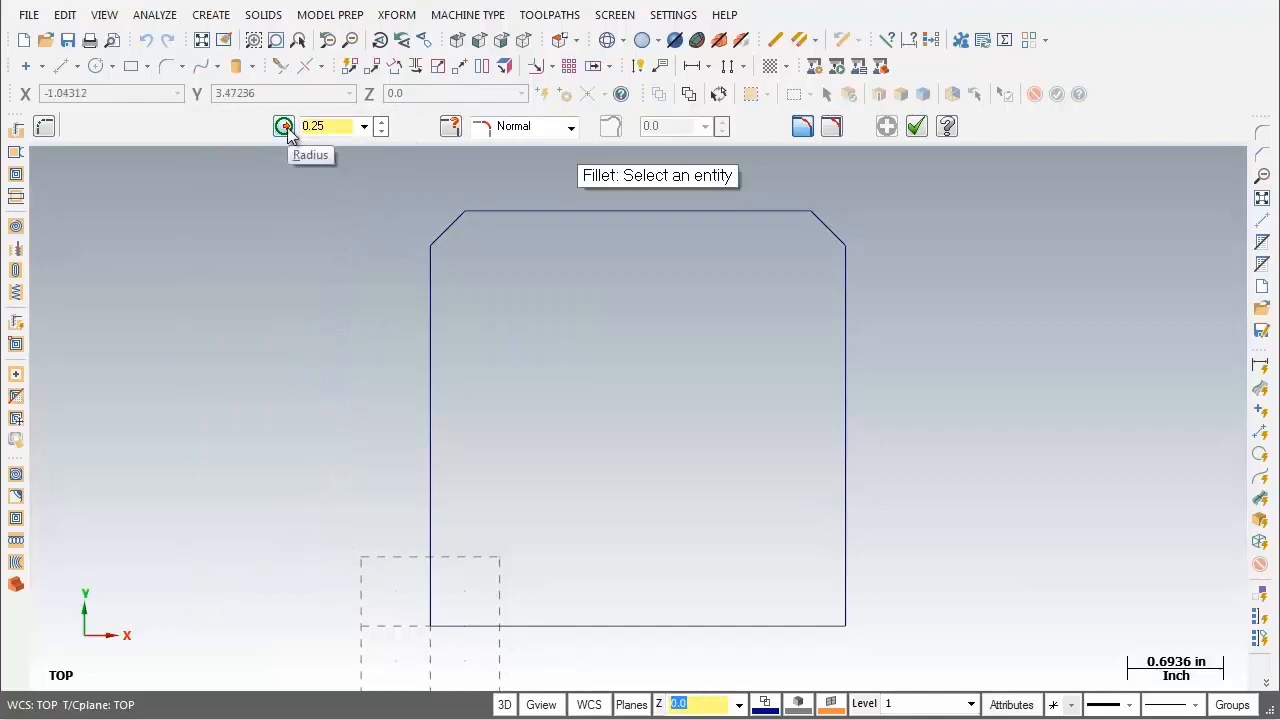
{"action": "double_click", "coordinate": [329, 127]}
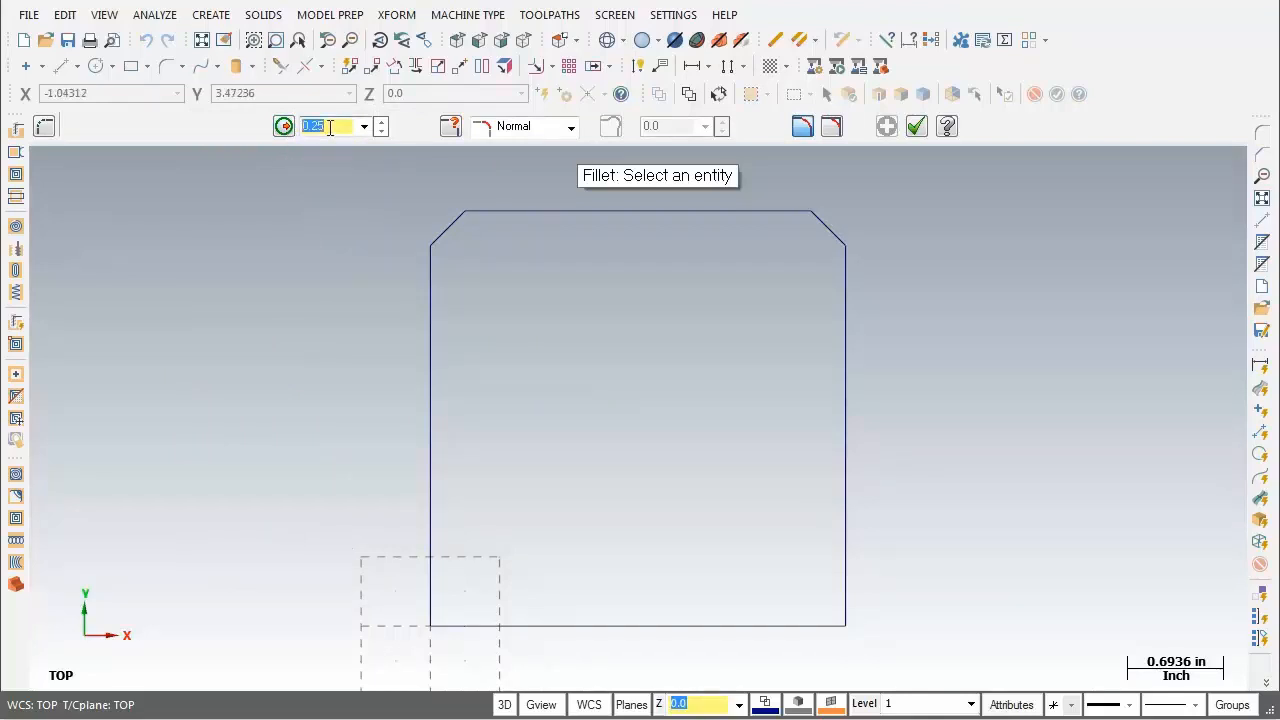
{"action": "left_click", "coordinate": [330, 127]}
{"action": "key", "text": "Tab"}
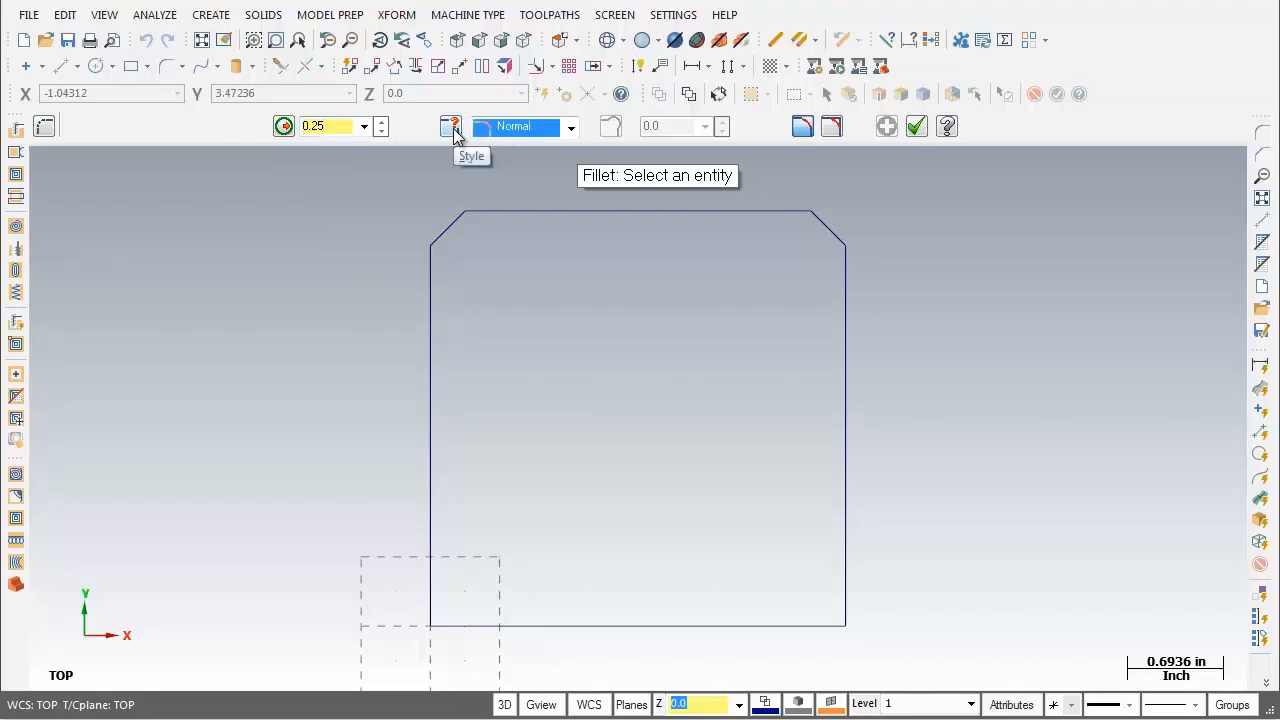
{"action": "left_click", "coordinate": [572, 128]}
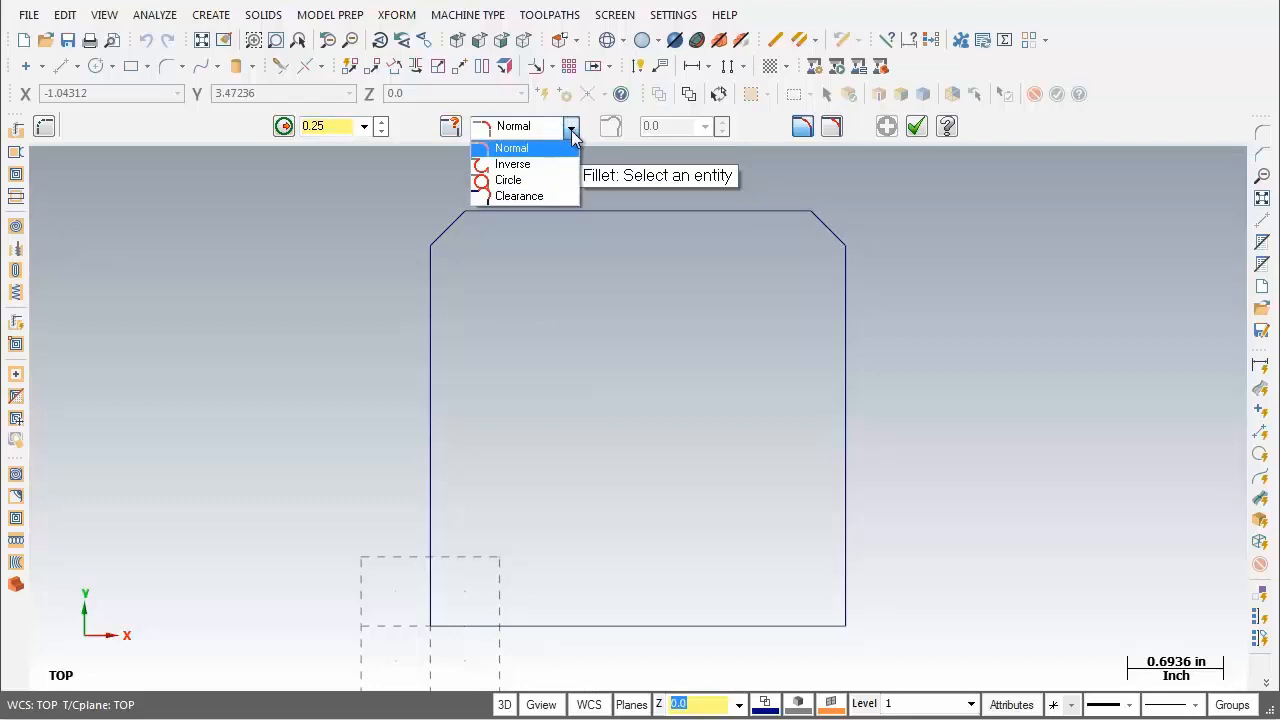
{"action": "left_click", "coordinate": [557, 132]}
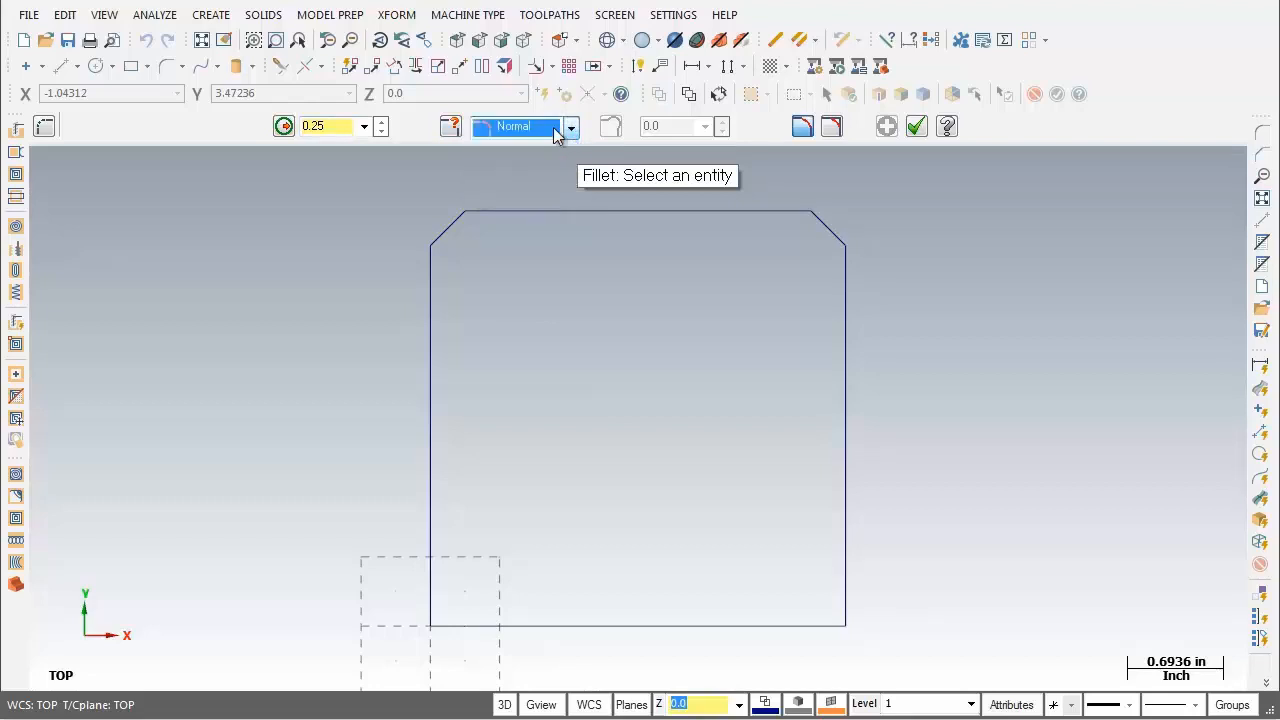
{"action": "left_click", "coordinate": [810, 129]}
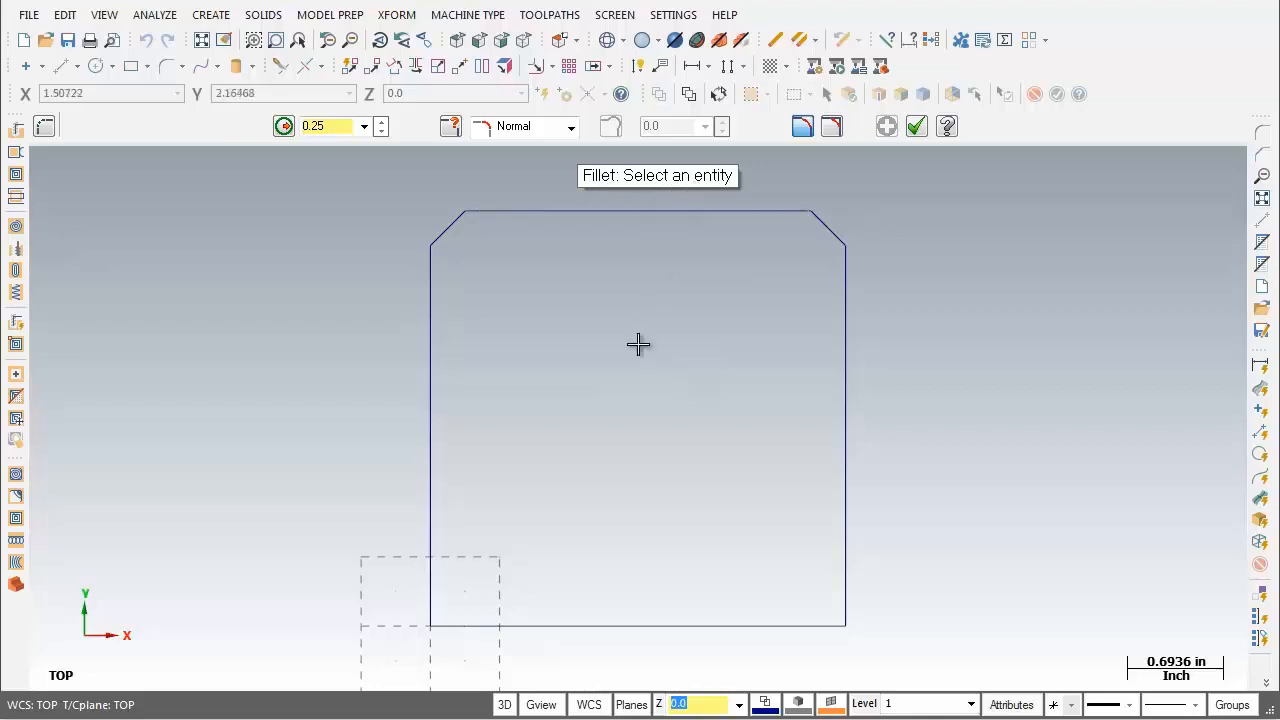
Step: Fillet the square's lower-left corner between the left and bottom edges with radius 0.25 and apply it
{"action": "left_click", "coordinate": [444, 543]}
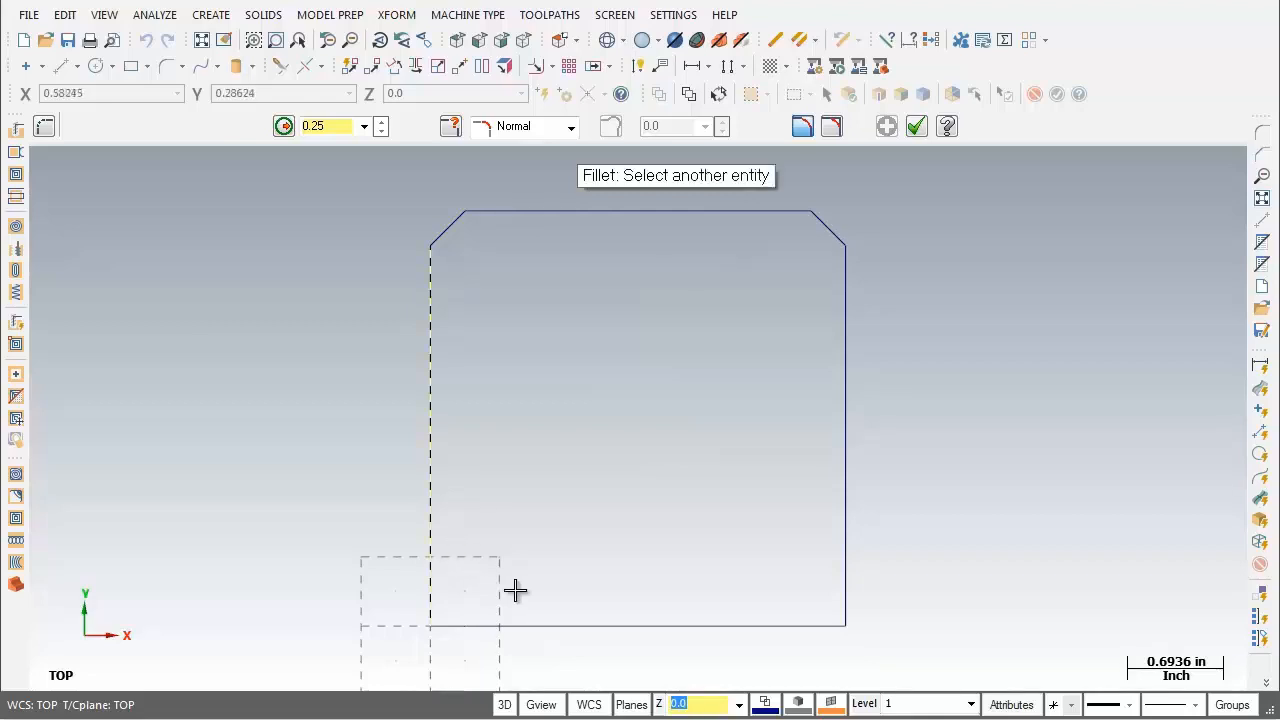
{"action": "left_click", "coordinate": [559, 627]}
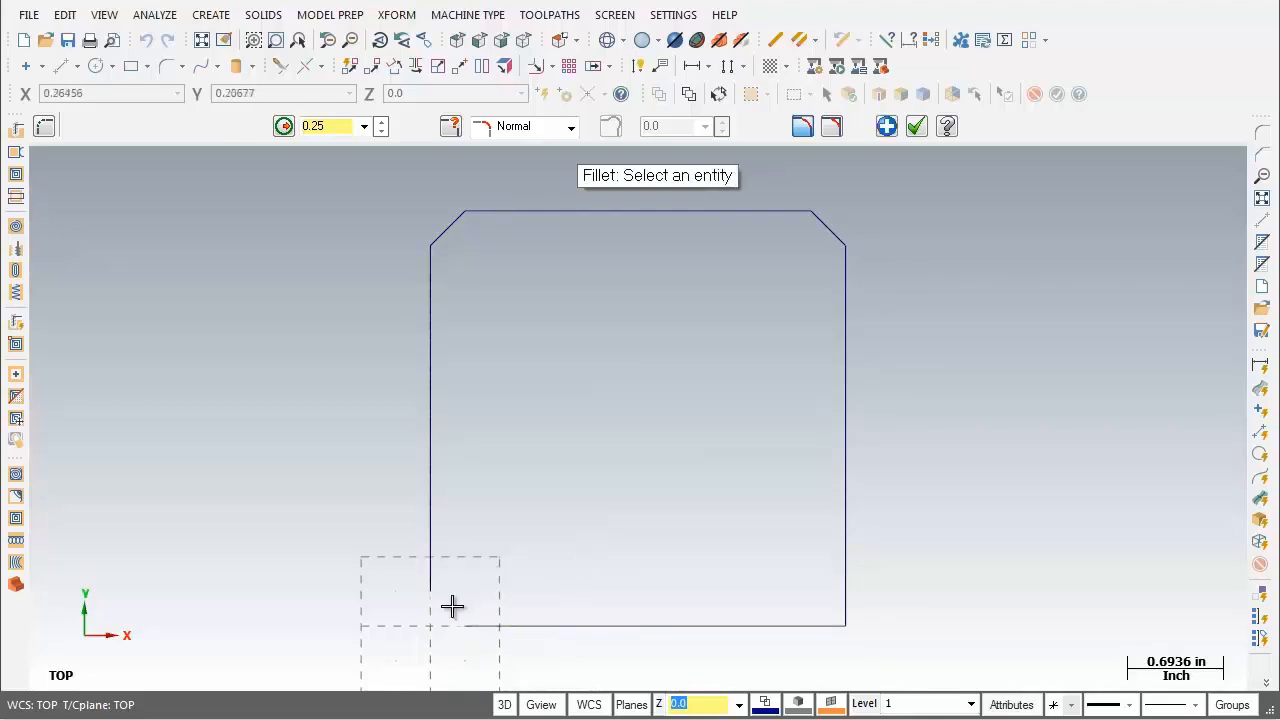
{"action": "left_click", "coordinate": [887, 127]}
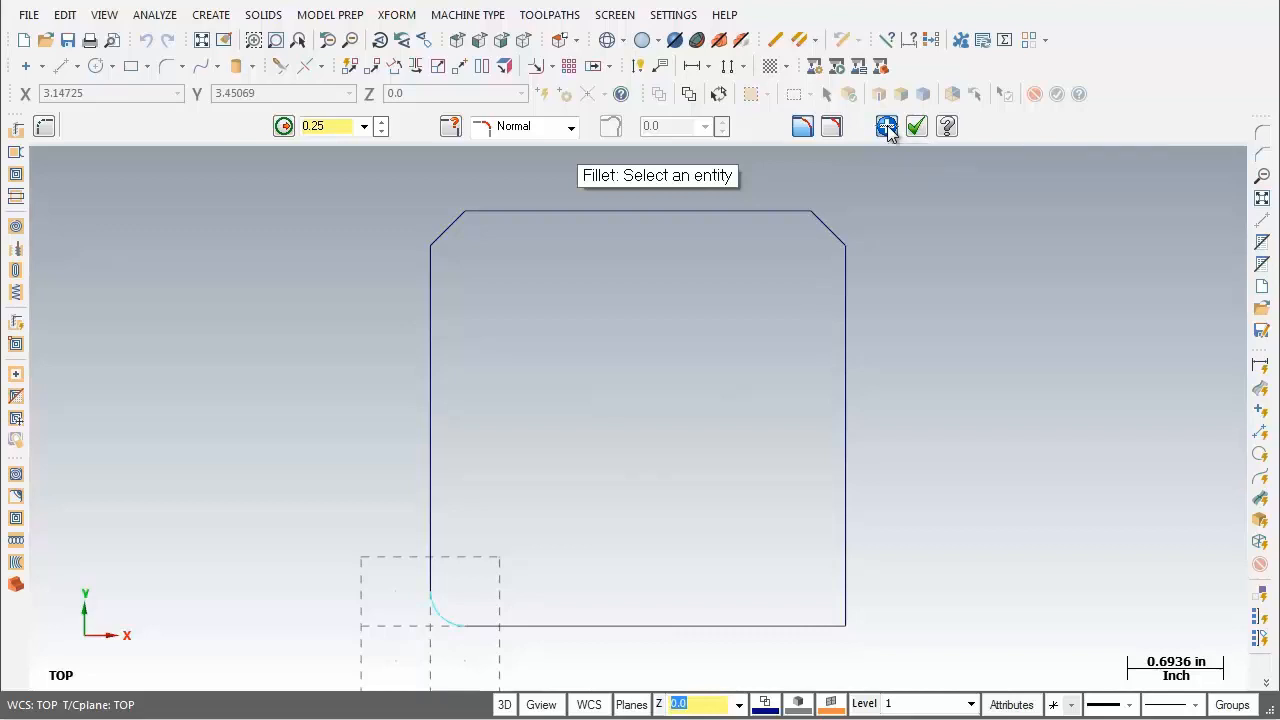
Step: Fillet the square's lower-right corner between the bottom and right edges with radius 0.25 and finish the fillet command
{"action": "left_click", "coordinate": [726, 630]}
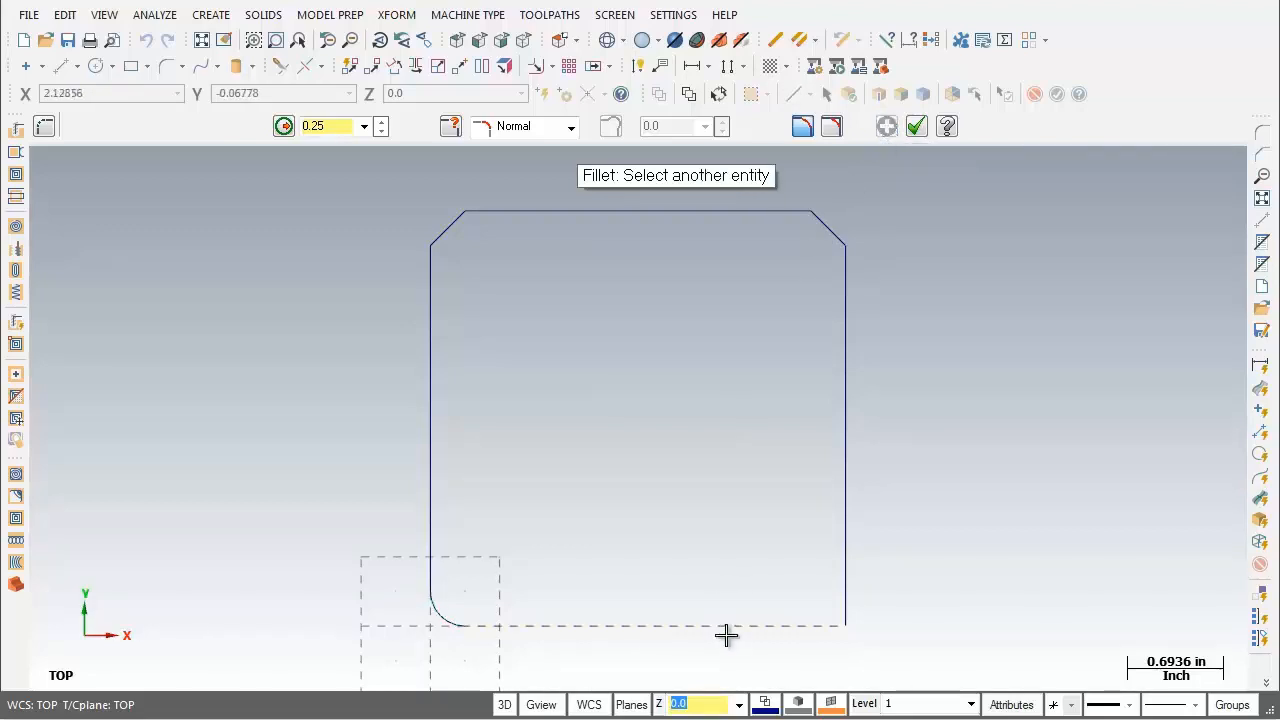
{"action": "left_click", "coordinate": [835, 531]}
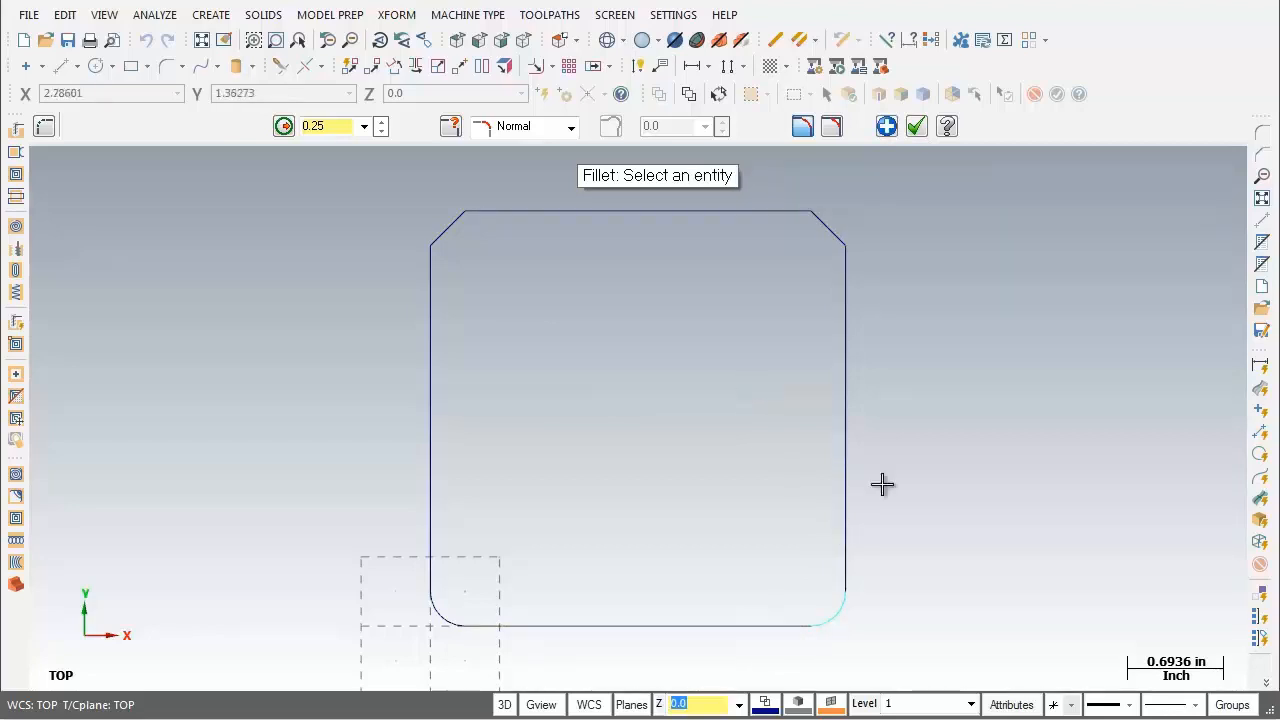
{"action": "left_click", "coordinate": [916, 127]}
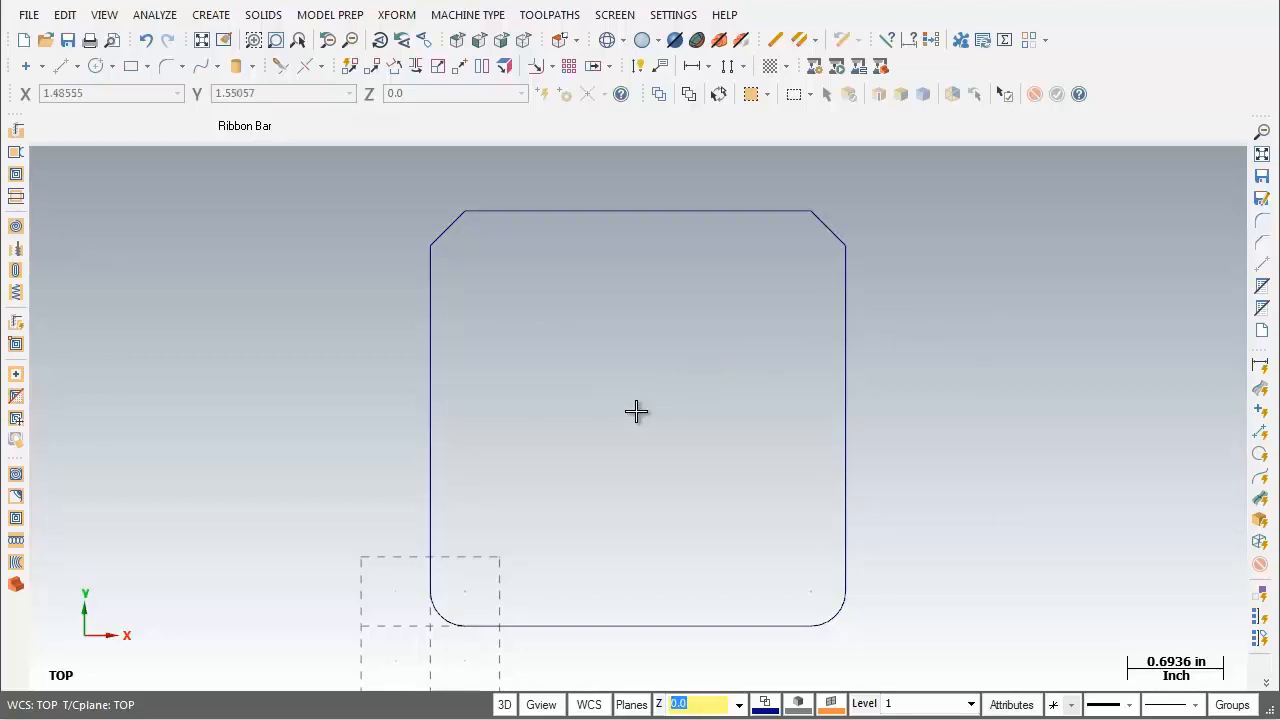
Step: Start a polar arc with its center point at X 0.5, Y 2.5, Z 0, inside the plate's upper-left corner
{"action": "left_click", "coordinate": [212, 18]}
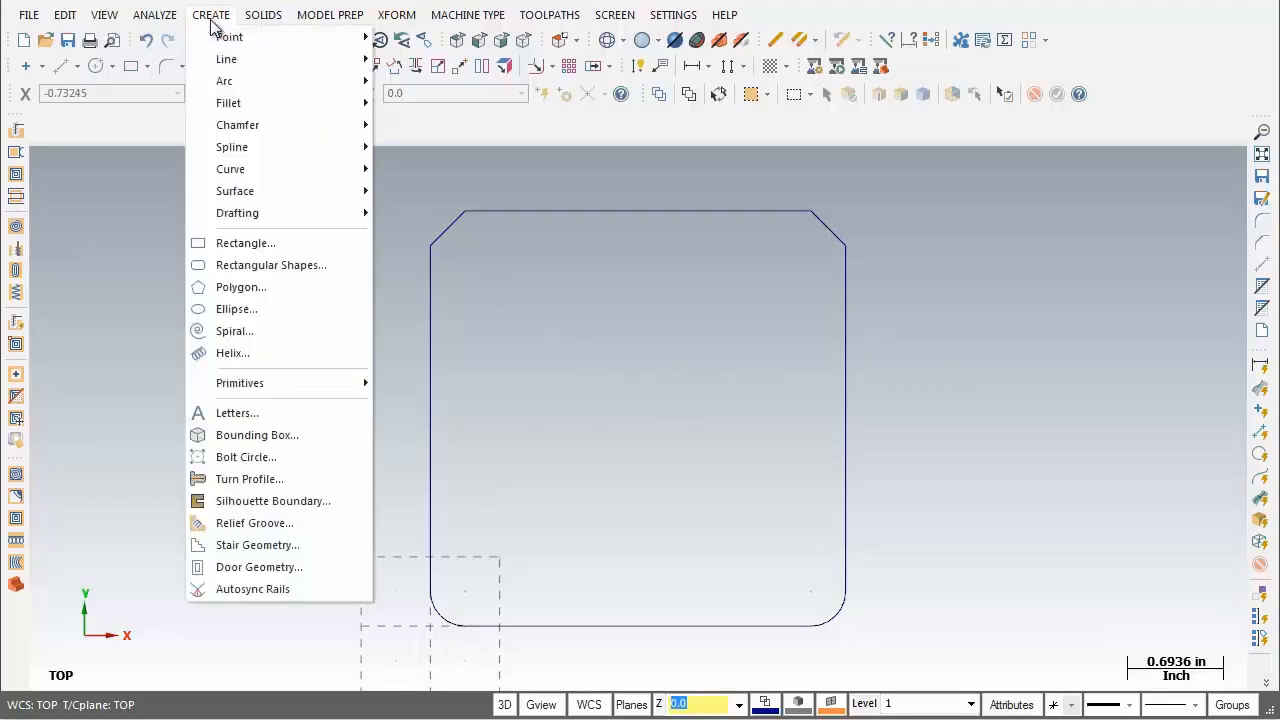
{"action": "mouse_move", "coordinate": [225, 88]}
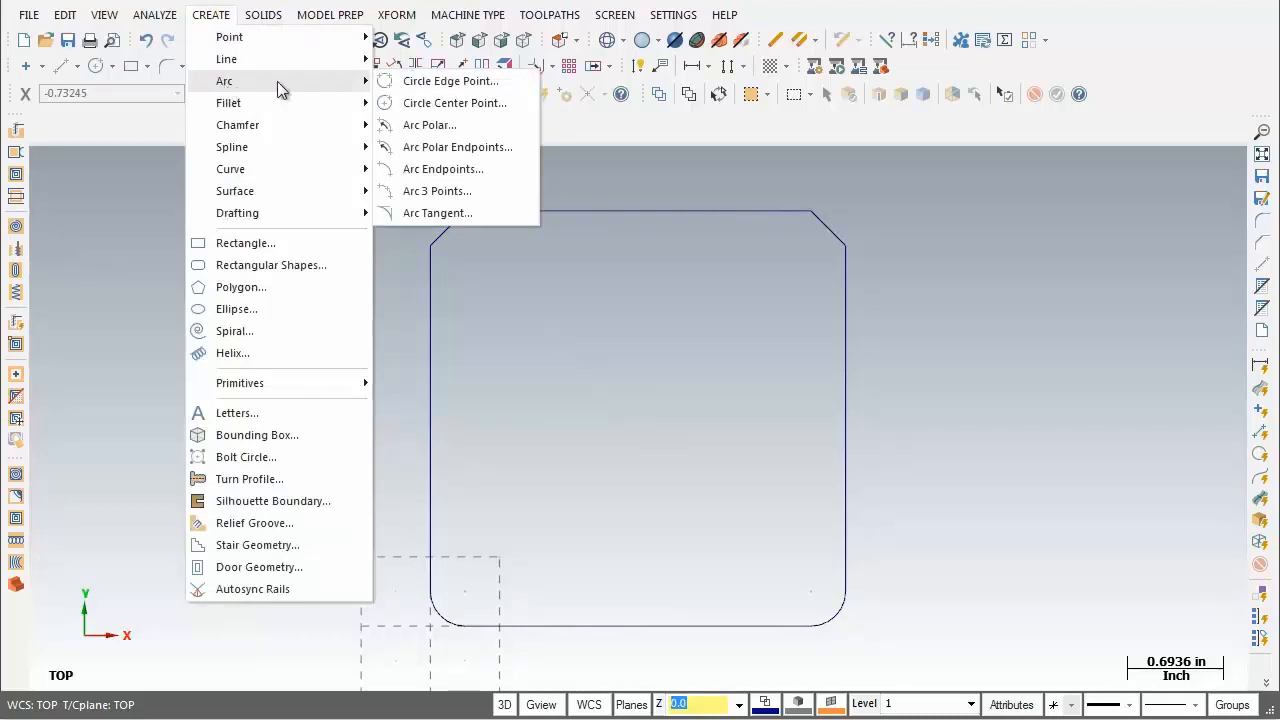
{"action": "left_click", "coordinate": [479, 129]}
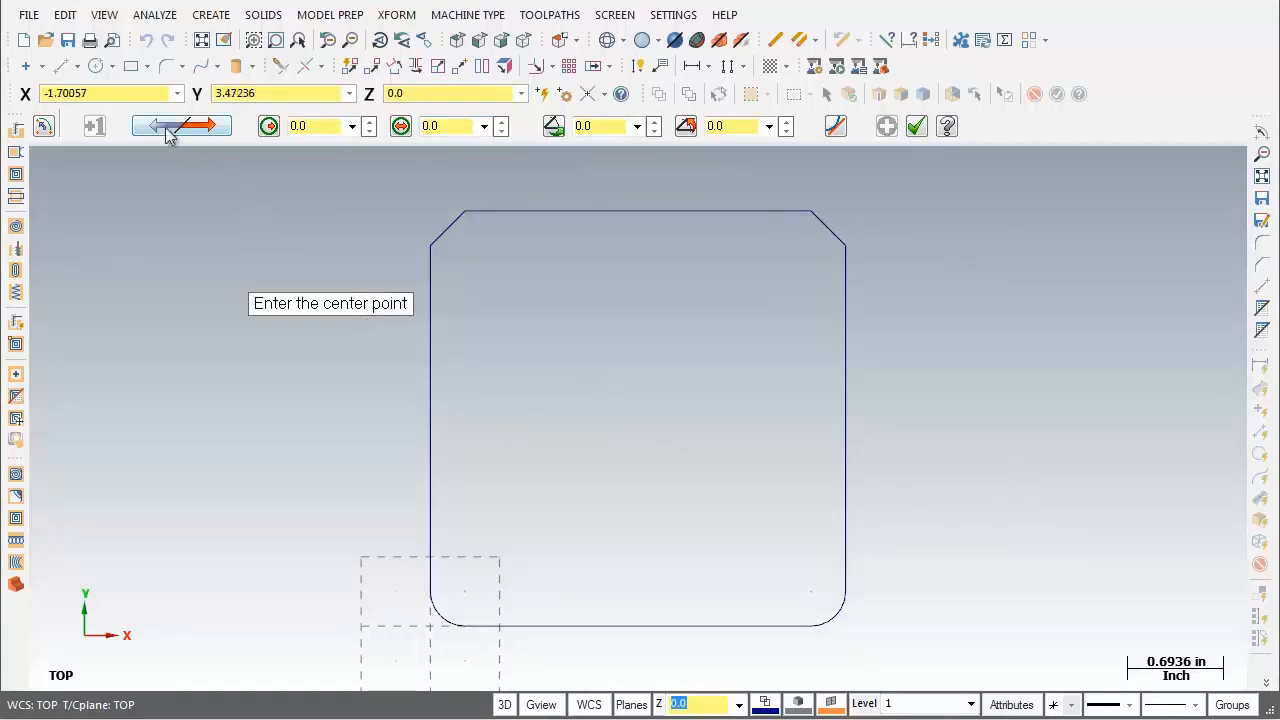
{"action": "left_click", "coordinate": [142, 93]}
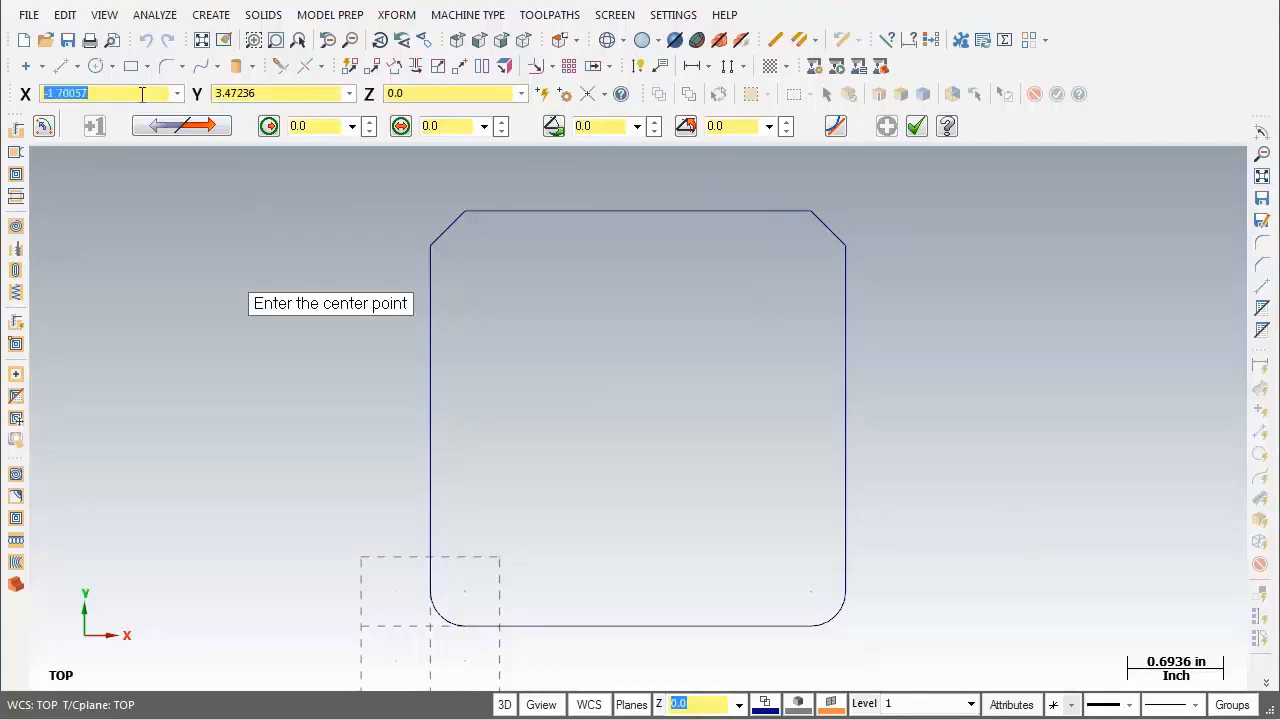
{"action": "type", "text": ".5"}
{"action": "key", "text": "Tab"}
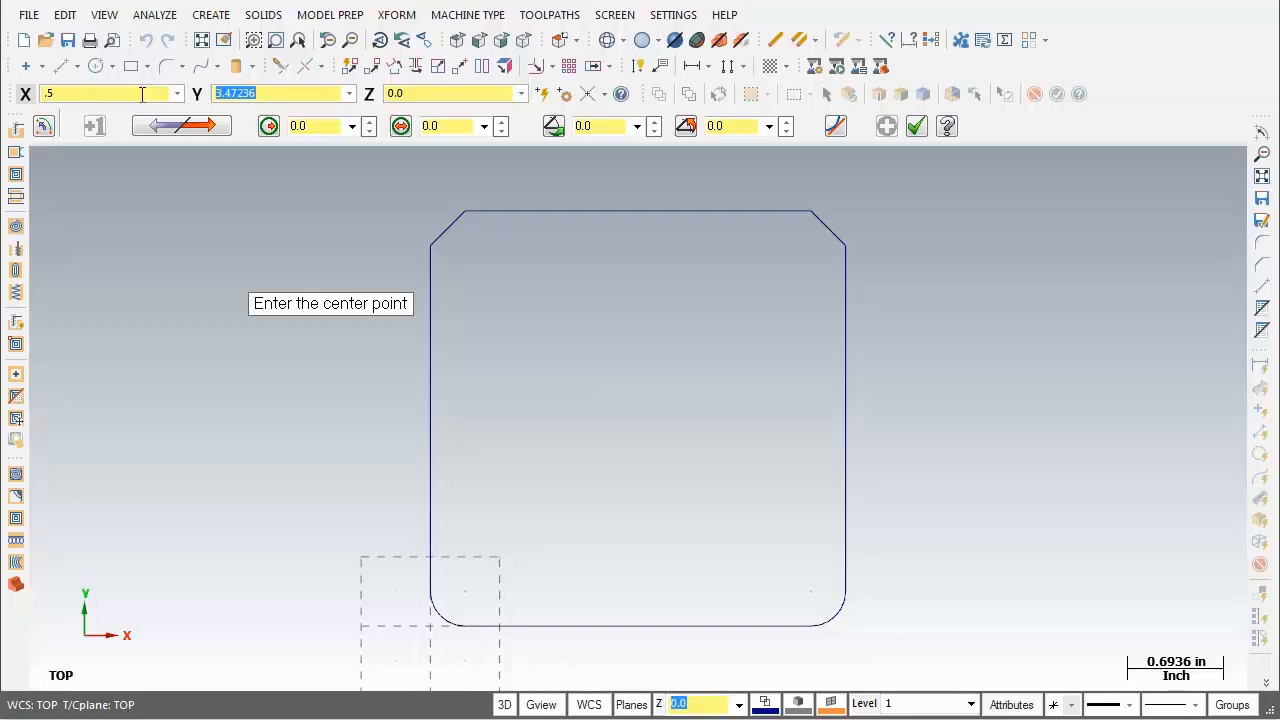
{"action": "type", "text": "2.5"}
{"action": "key", "text": "Tab"}
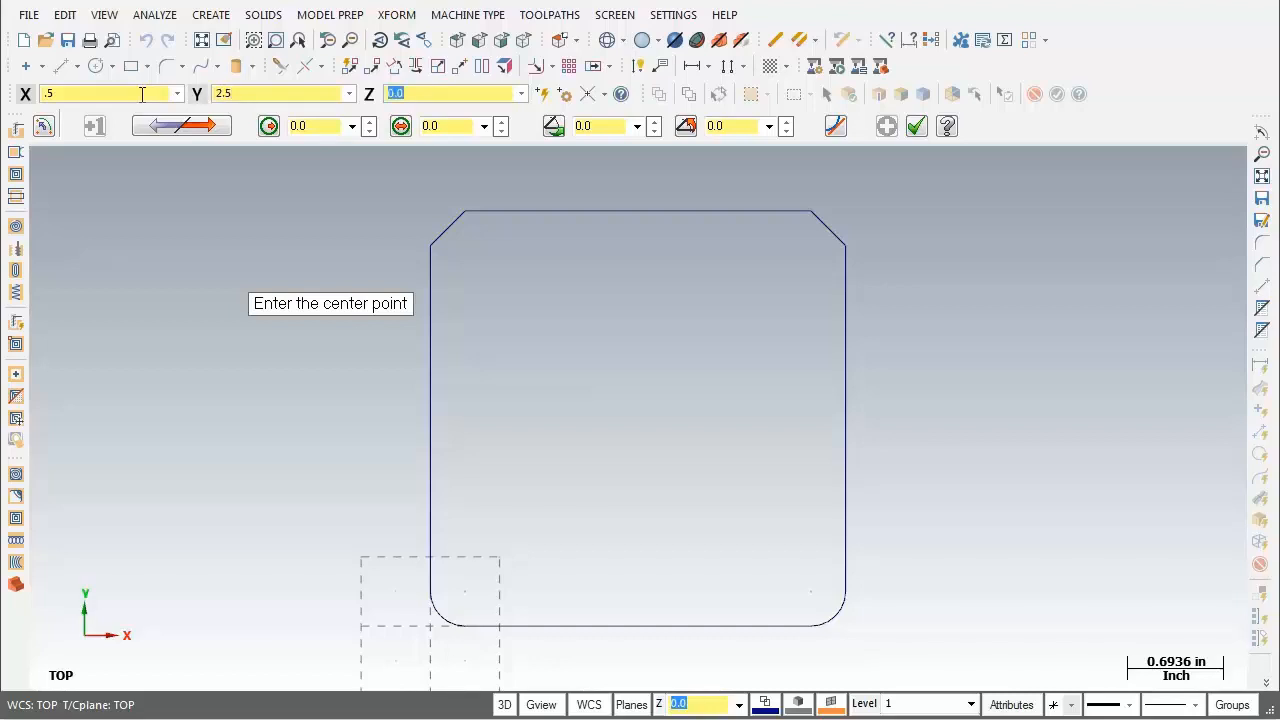
{"action": "key", "text": "Return"}
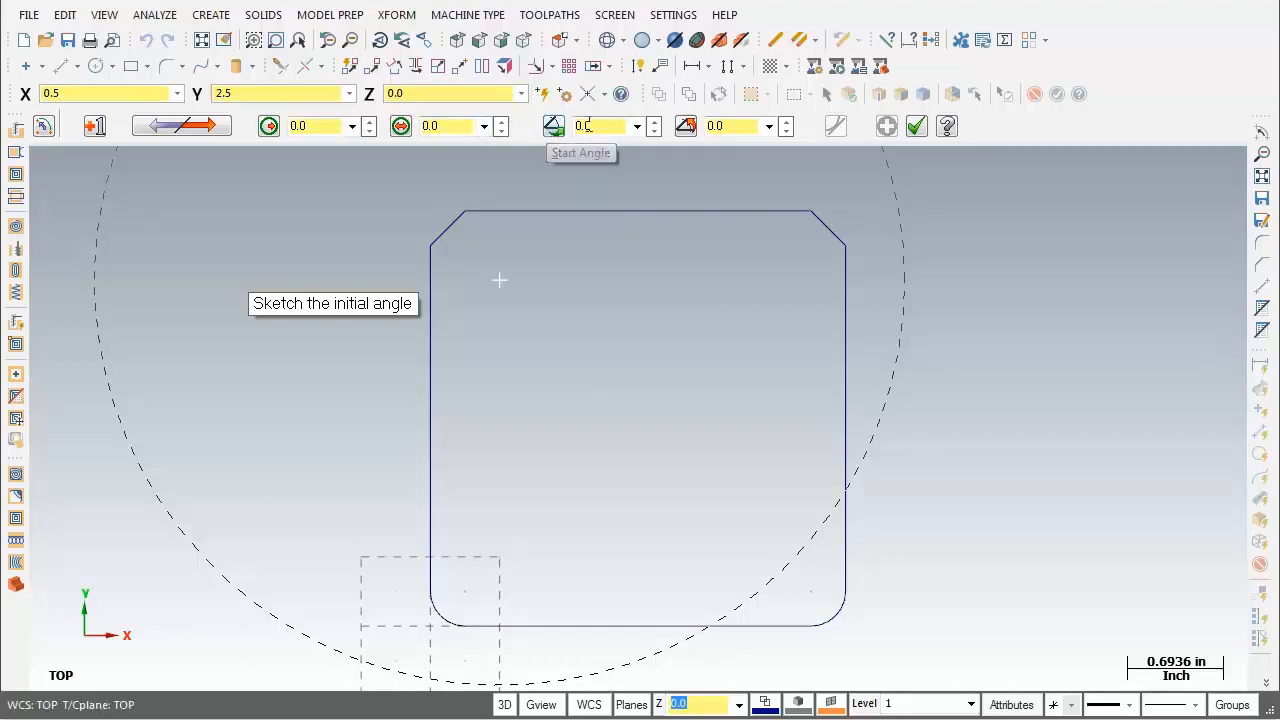
Step: Give the upper-left arc a start angle of 0, an end angle of 180 and a radius of 0.125, and apply it
{"action": "left_click", "coordinate": [549, 131]}
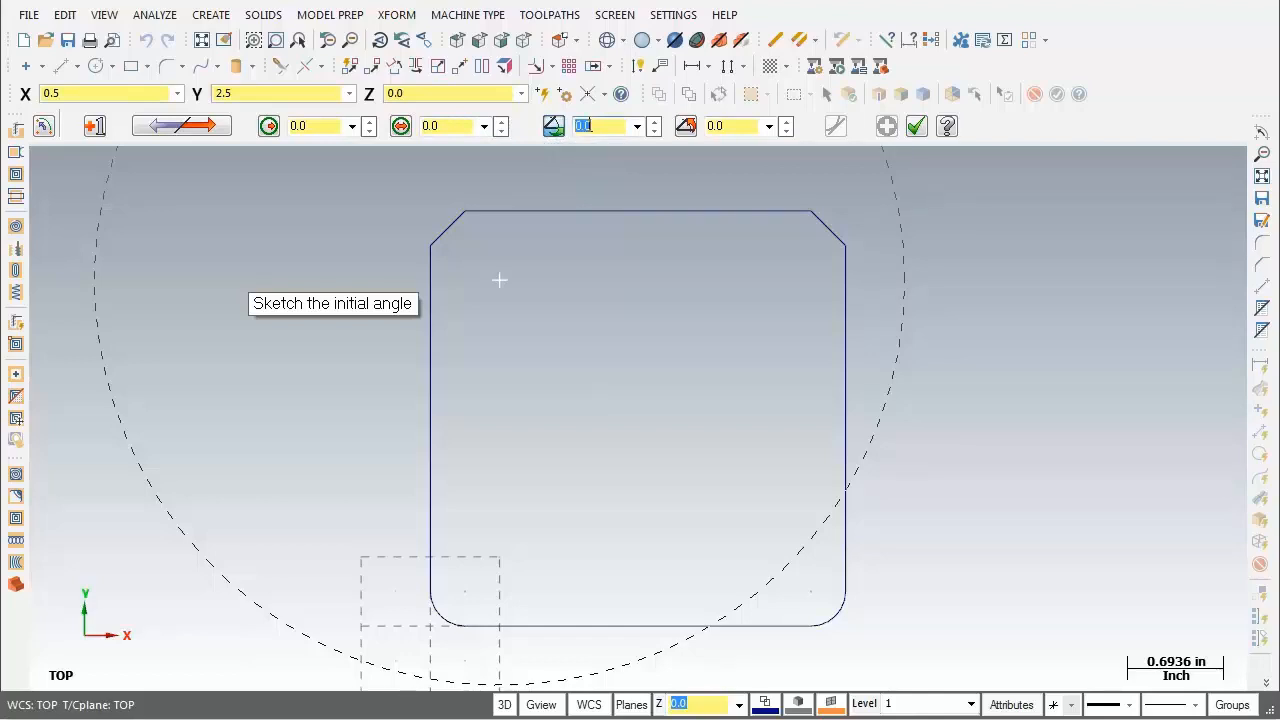
{"action": "type", "text": "0"}
{"action": "key", "text": "Tab"}
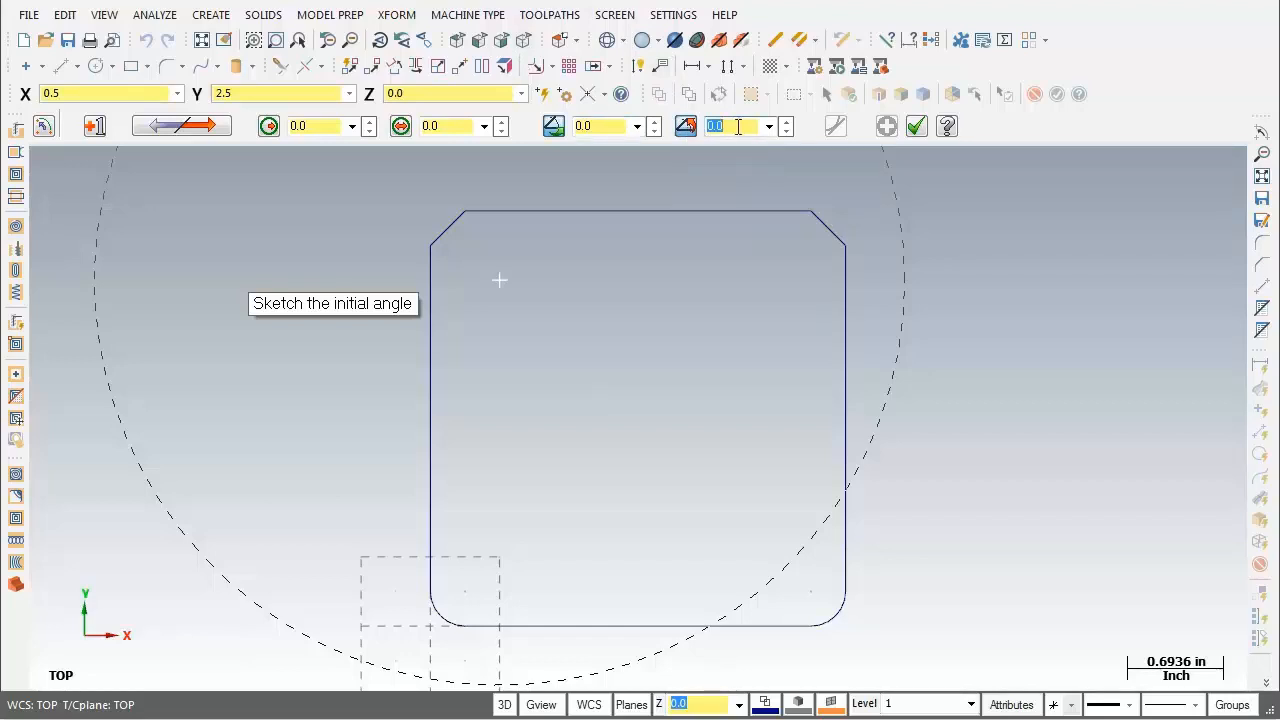
{"action": "type", "text": "180"}
{"action": "key", "text": "Return"}
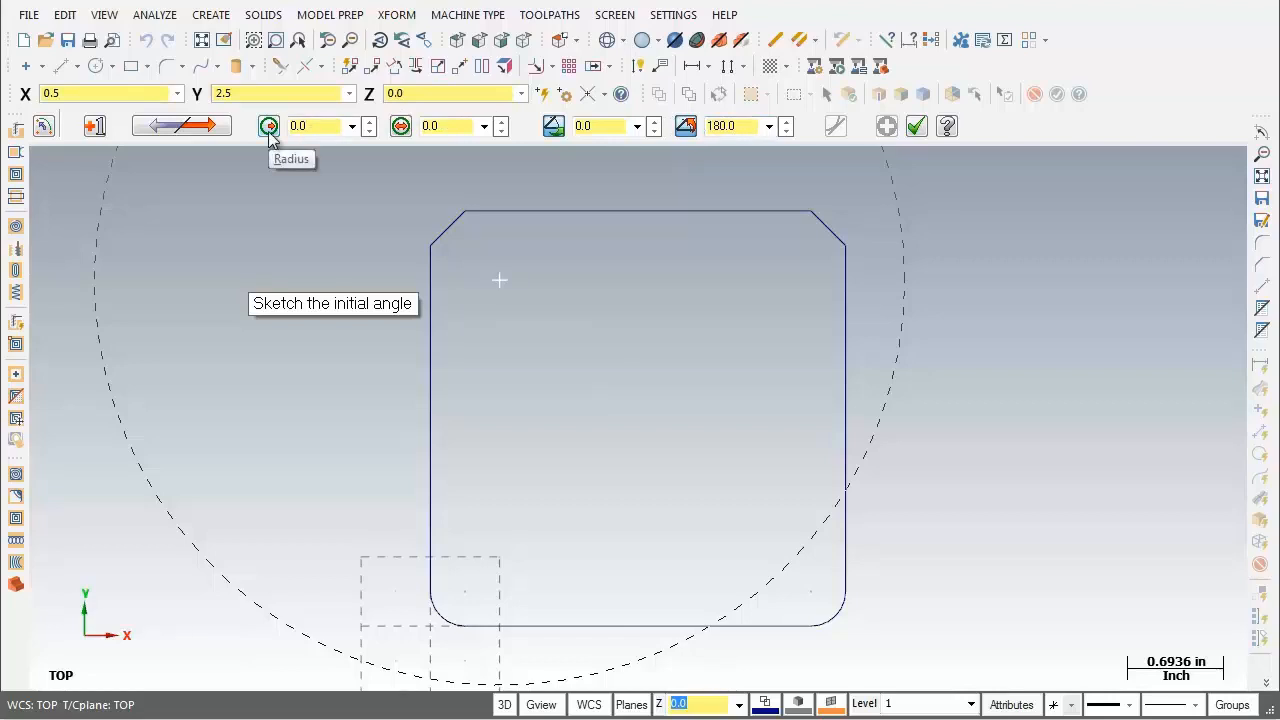
{"action": "left_click", "coordinate": [316, 130]}
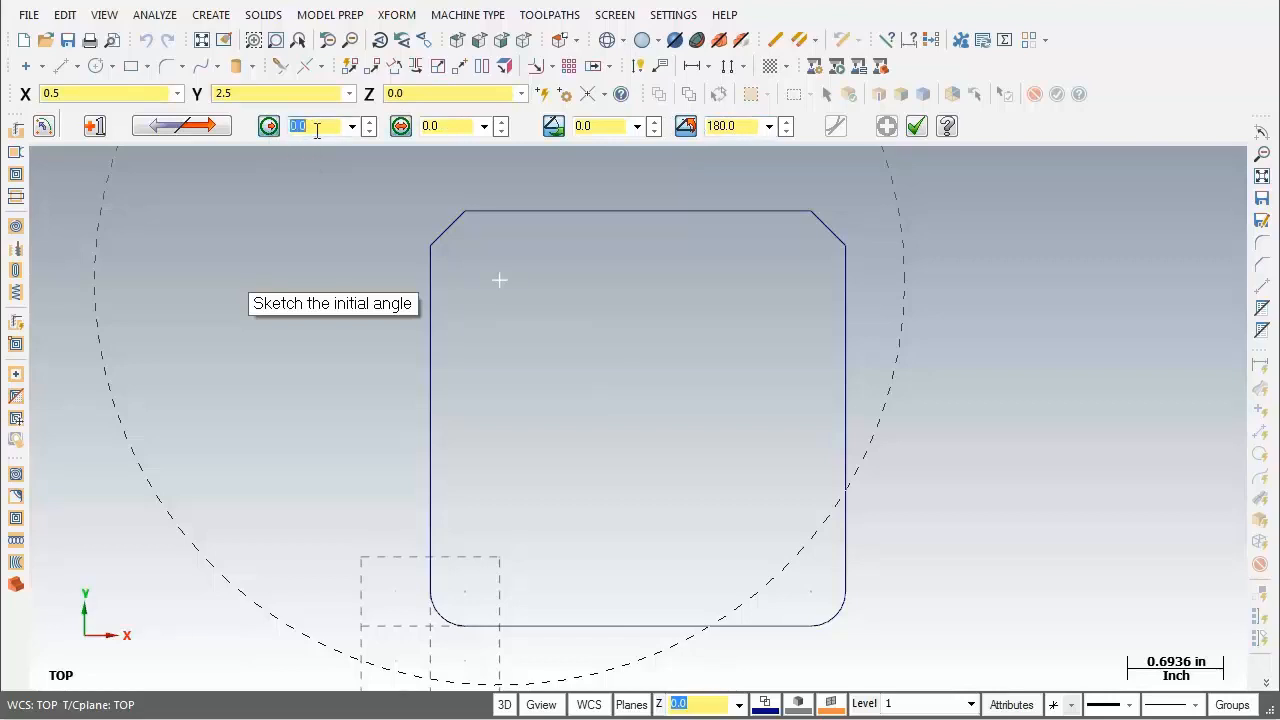
{"action": "type", "text": ".125"}
{"action": "key", "text": "Return"}
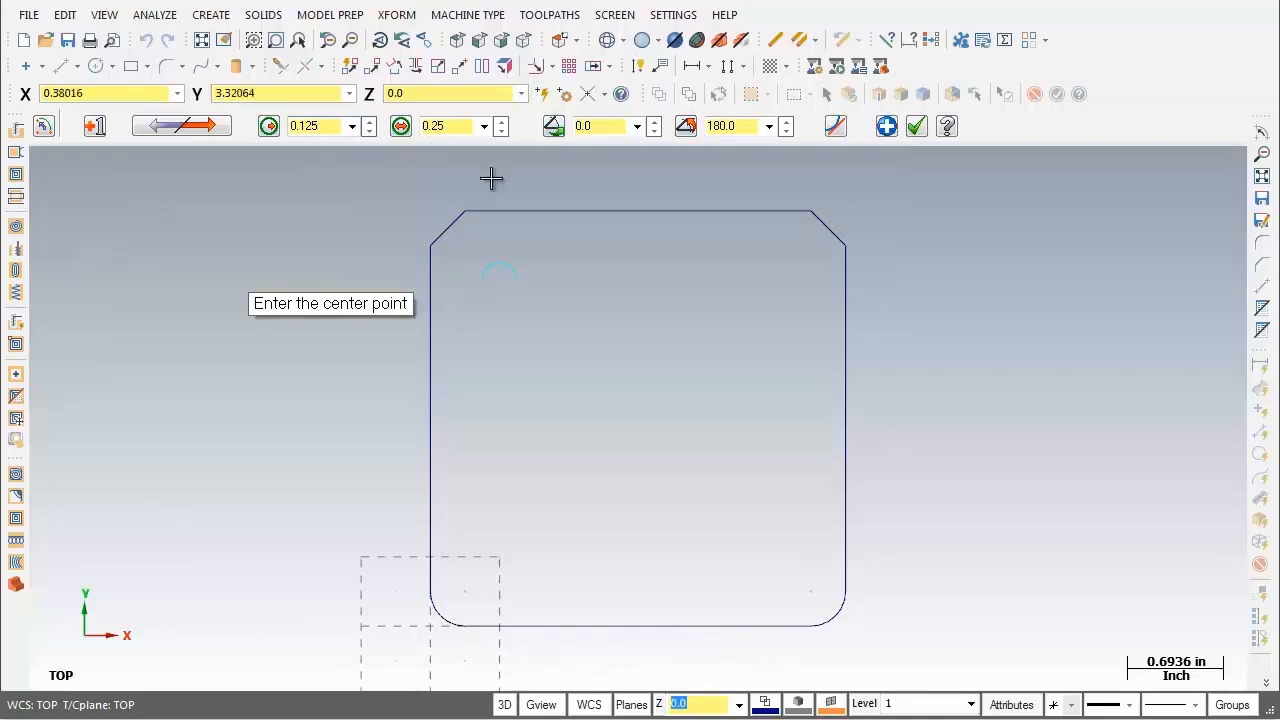
{"action": "left_click", "coordinate": [889, 133]}
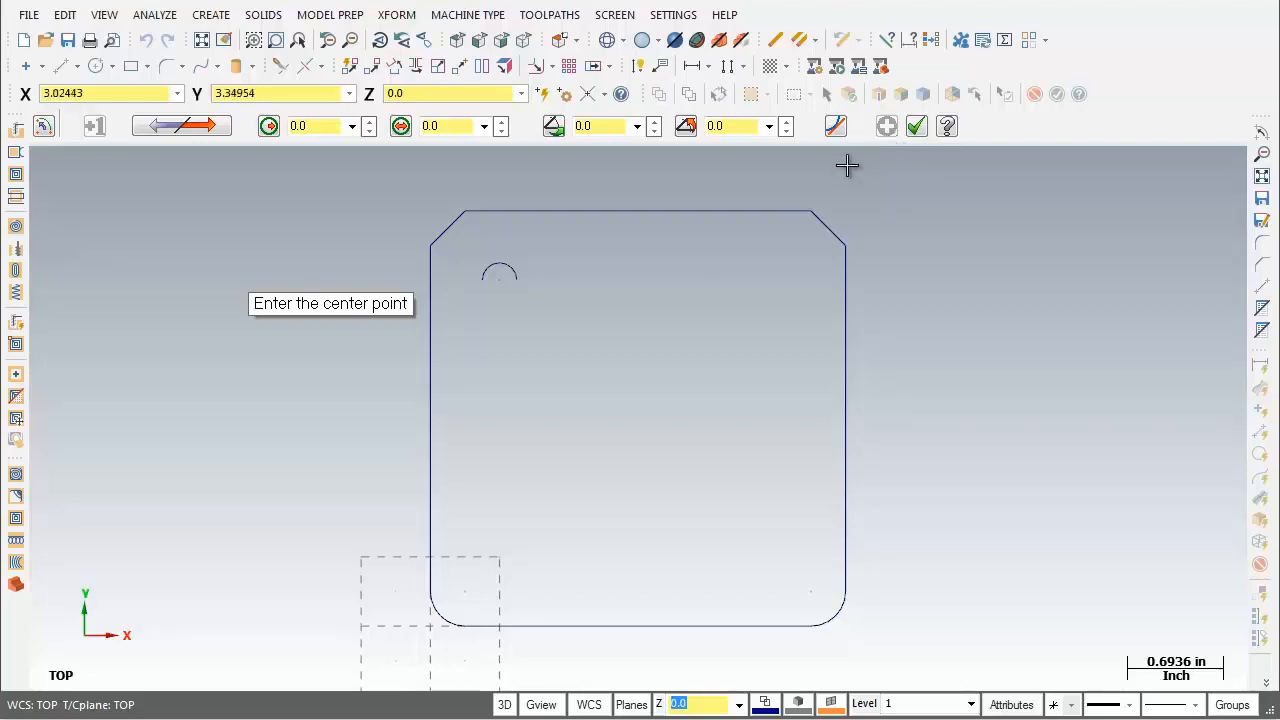
Step: Place the next polar arc's center point at X 0.5, Y 0.5, Z 0, near the plate's lower-left corner
{"action": "left_click", "coordinate": [69, 93]}
{"action": "type", "text": "0.5"}
{"action": "key", "text": "Tab"}
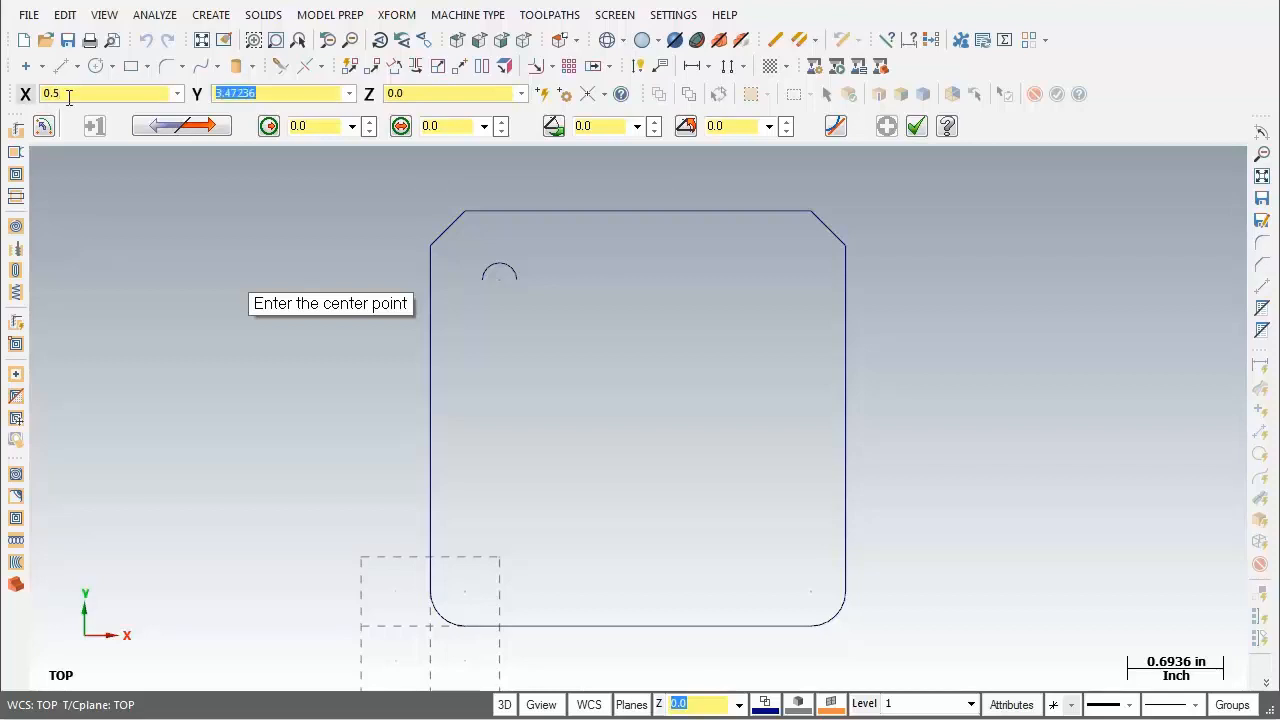
{"action": "type", "text": "0.5"}
{"action": "key", "text": "Tab"}
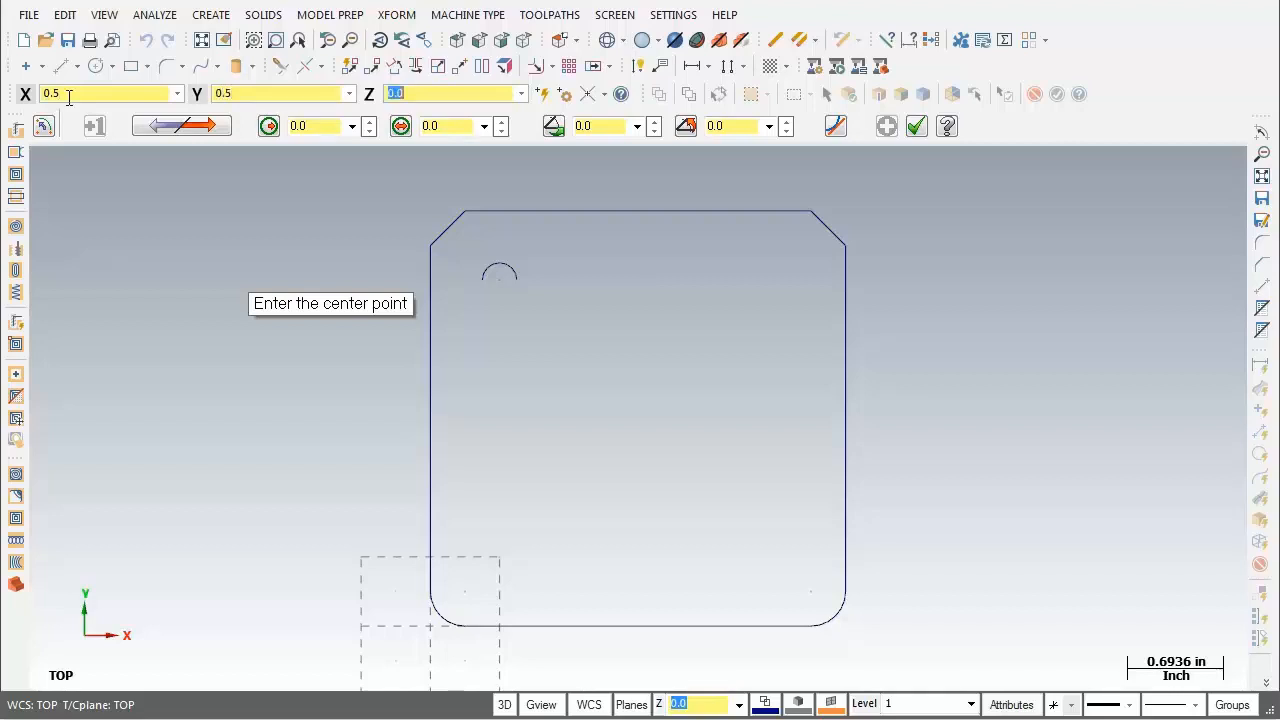
{"action": "key", "text": "Return"}
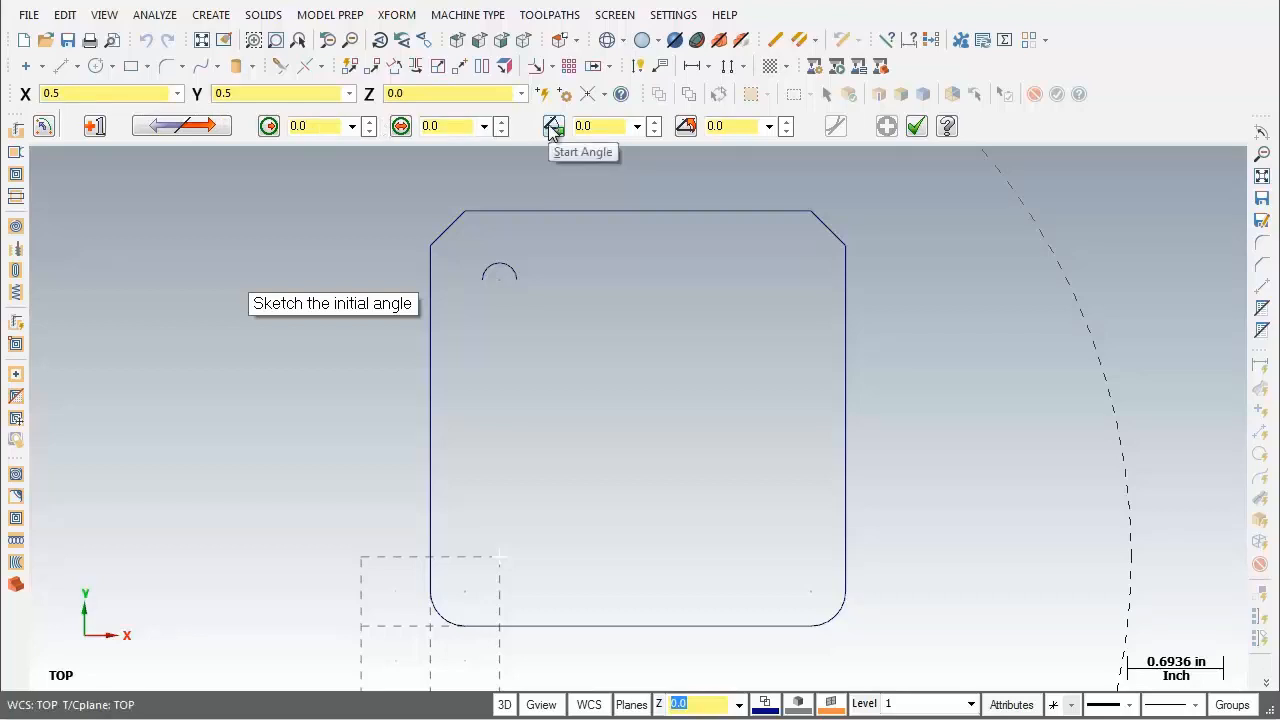
Step: Give the lower-left arc a start angle of 180, an end angle of 0 and a radius of 0.125, and apply it
{"action": "left_click", "coordinate": [582, 126]}
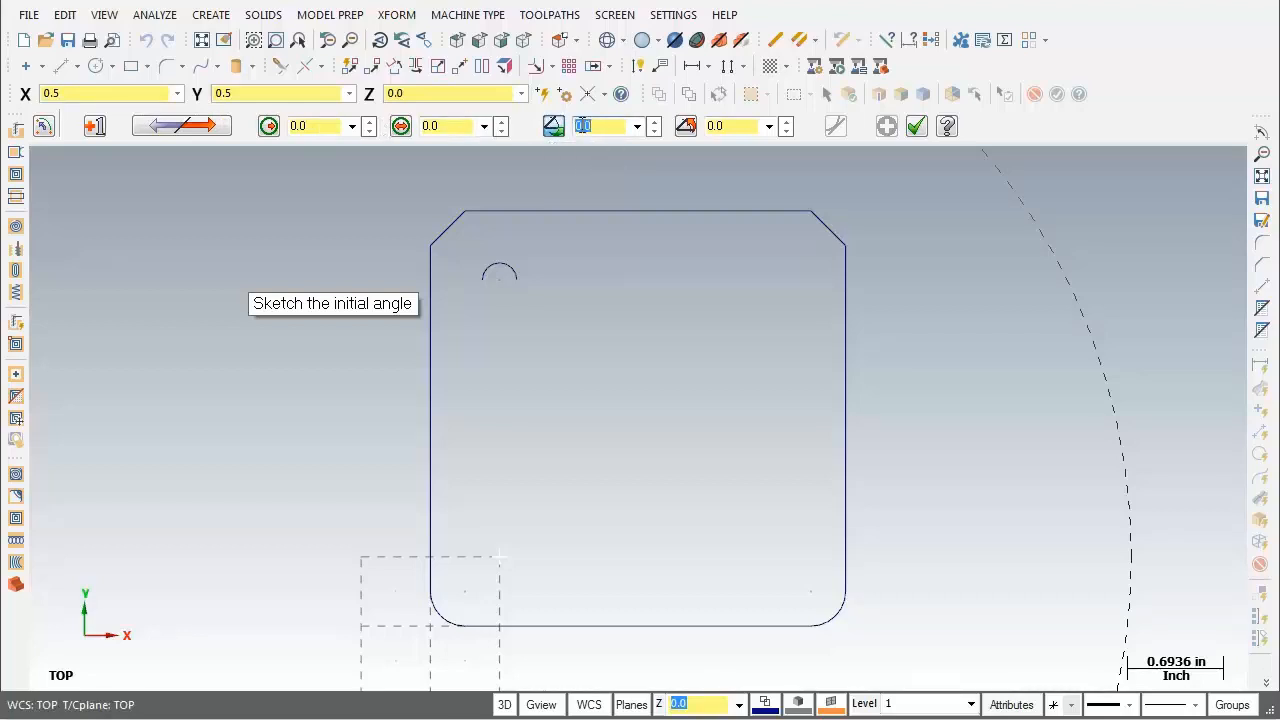
{"action": "type", "text": "180"}
{"action": "key", "text": "Tab"}
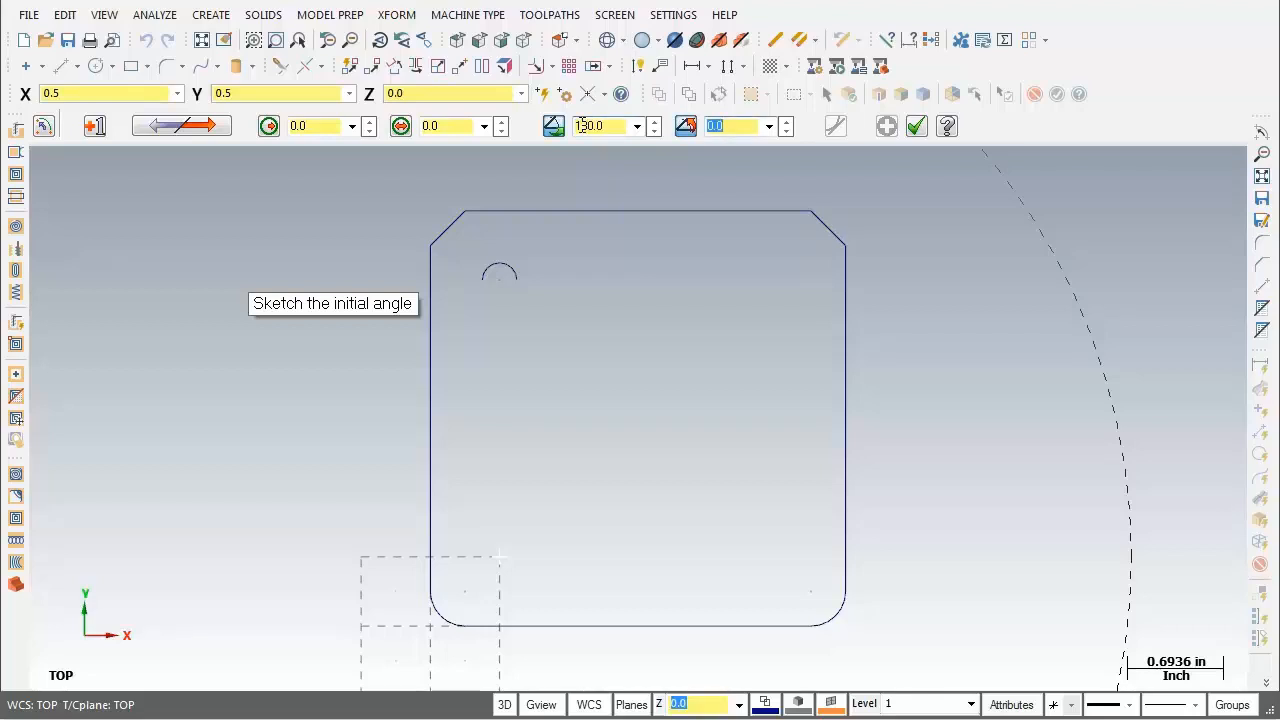
{"action": "type", "text": "0"}
{"action": "key", "text": "Return"}
{"action": "left_click", "coordinate": [298, 126]}
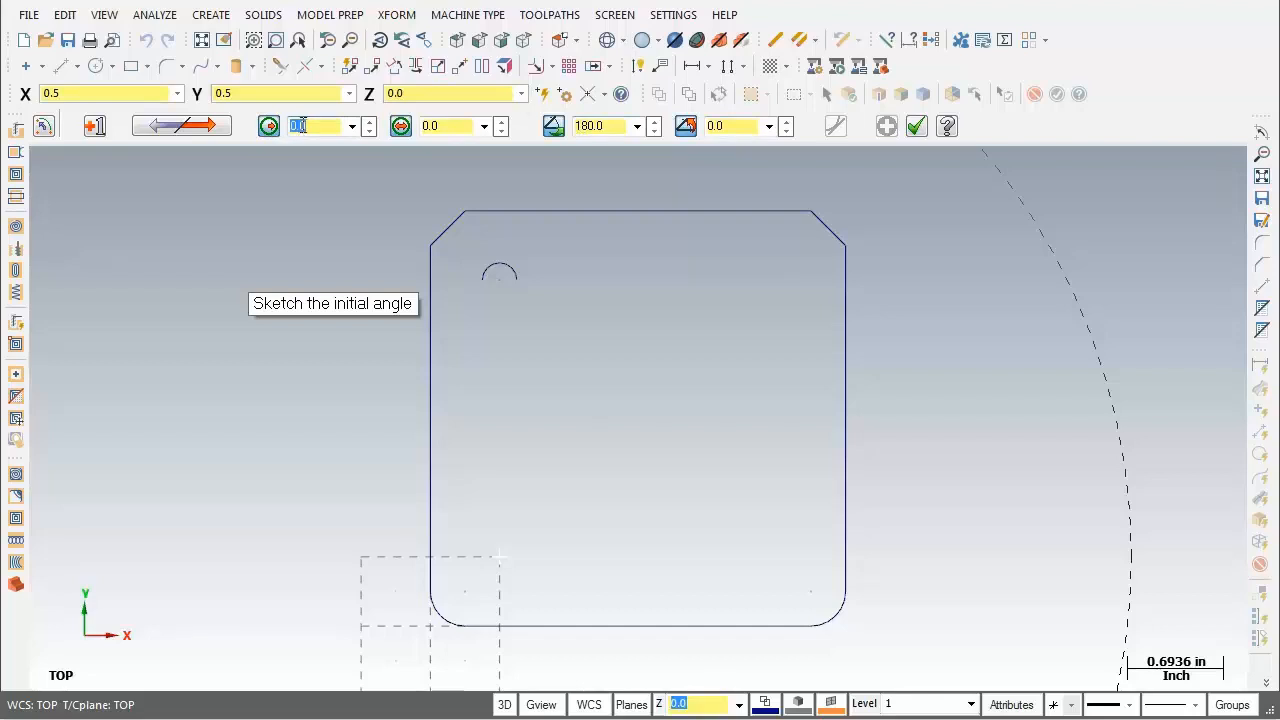
{"action": "type", "text": ".125"}
{"action": "key", "text": "Return"}
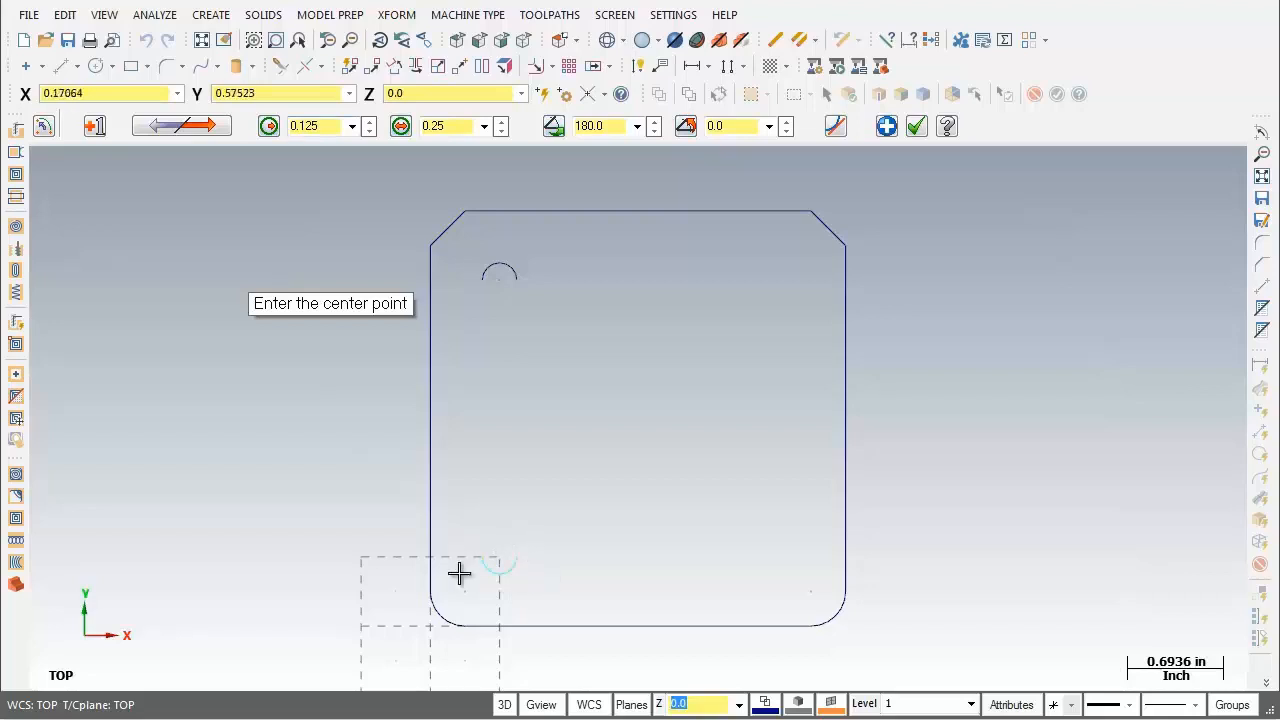
{"action": "left_click", "coordinate": [886, 127]}
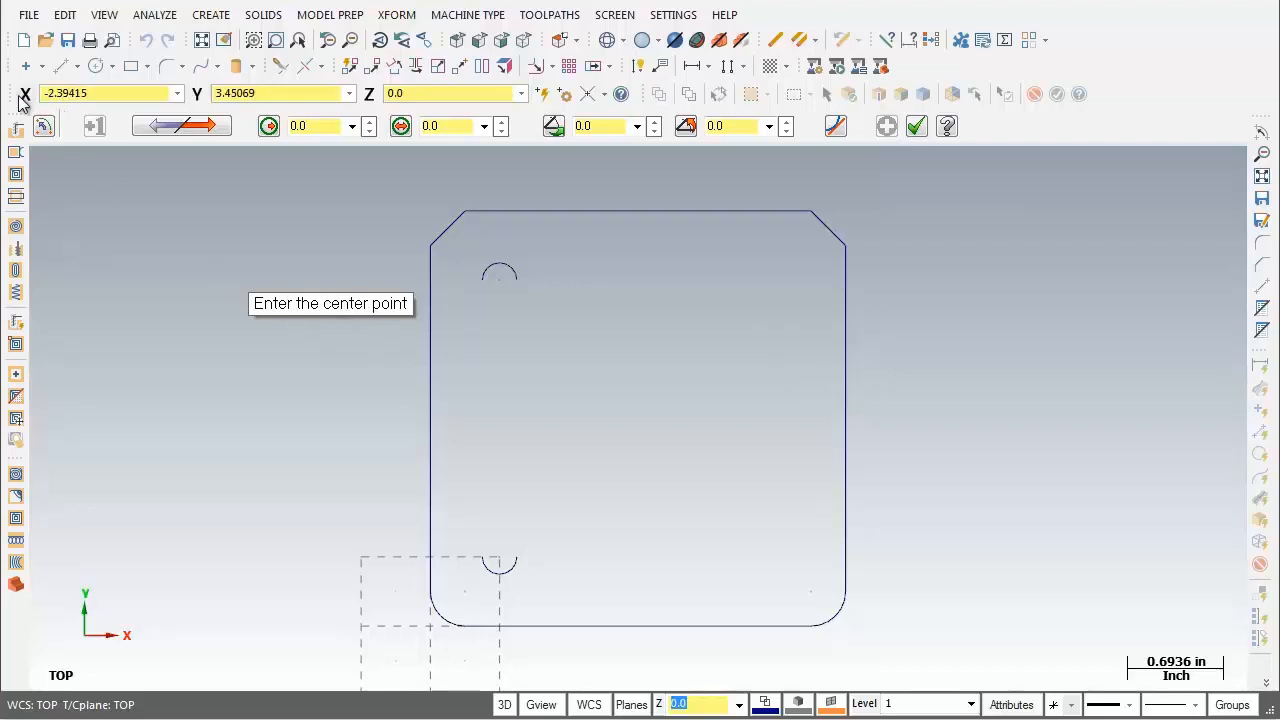
Step: Place the third polar arc's center point at X 2.5, Y 2.5, Z 0, near the plate's upper-right corner
{"action": "left_click", "coordinate": [64, 92]}
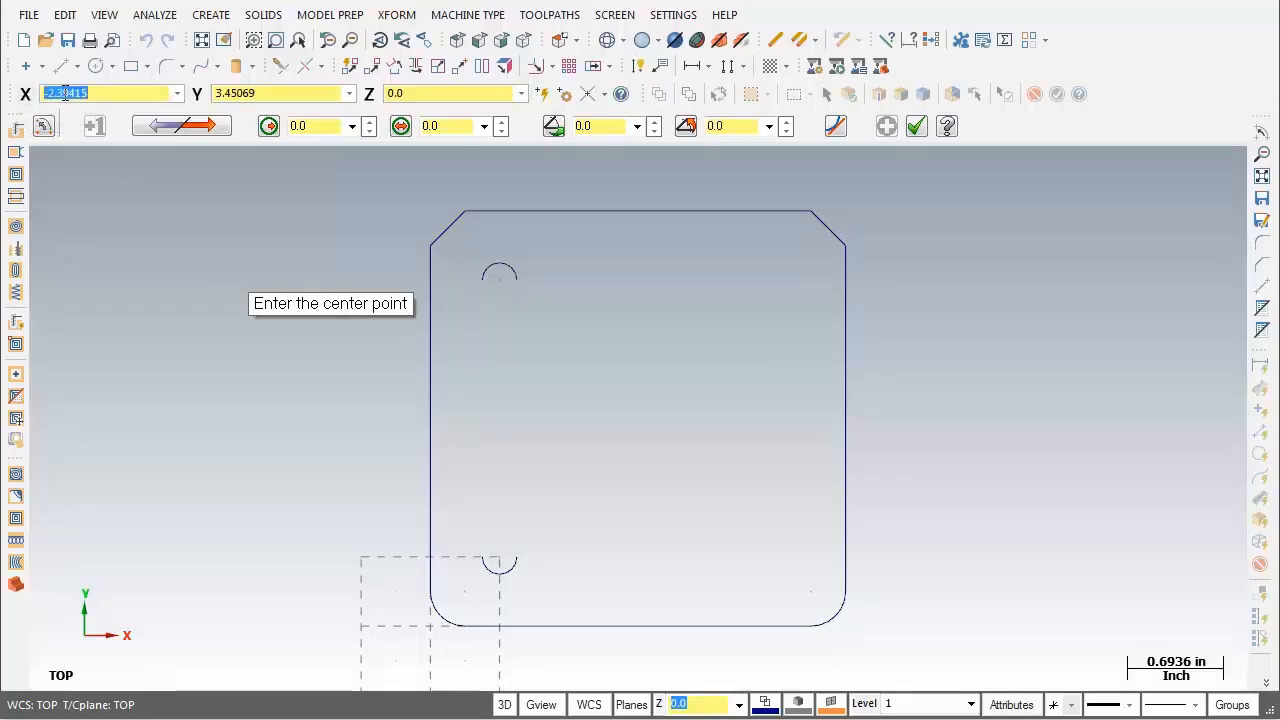
{"action": "type", "text": "2.5"}
{"action": "key", "text": "Tab"}
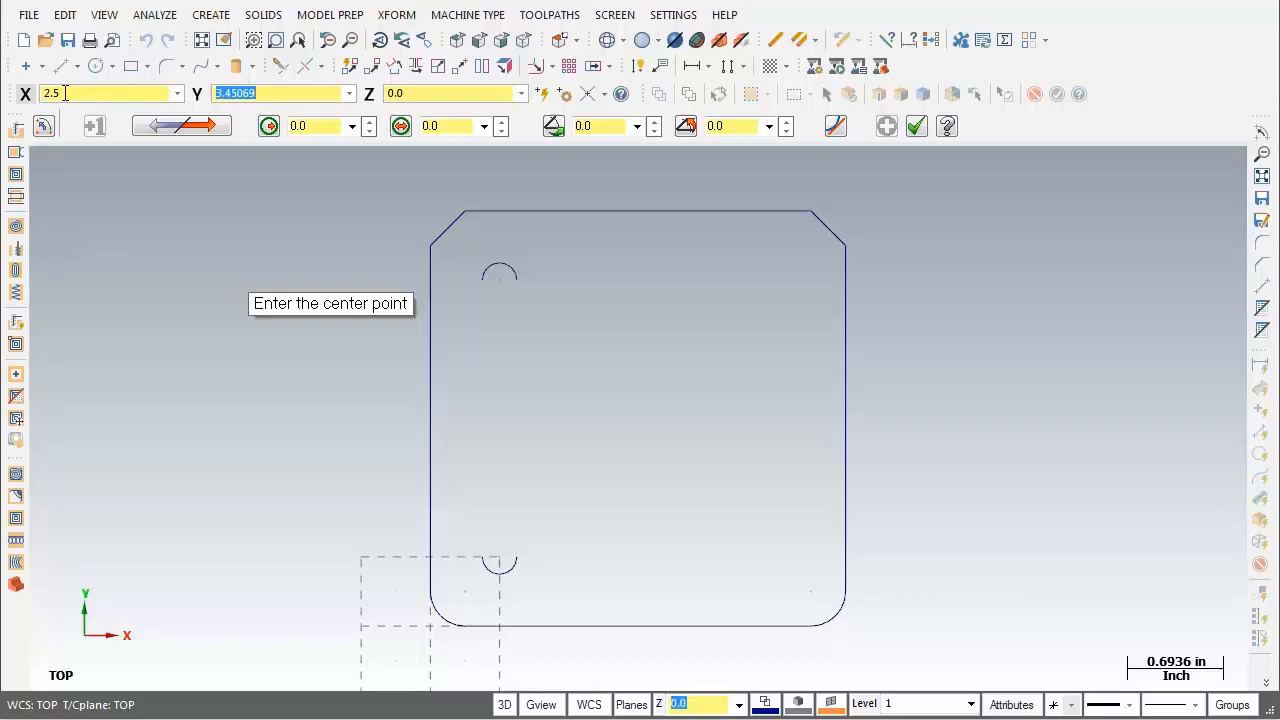
{"action": "type", "text": "2.5"}
{"action": "key", "text": "Tab"}
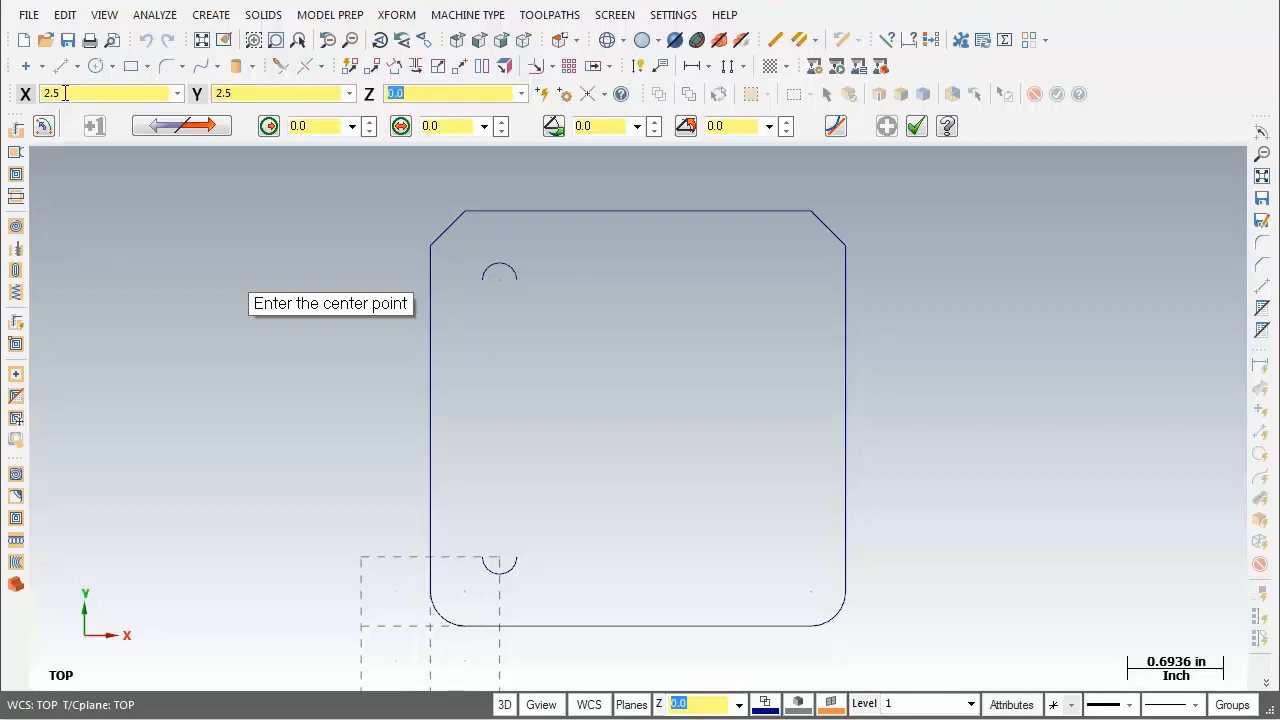
{"action": "key", "text": "Return"}
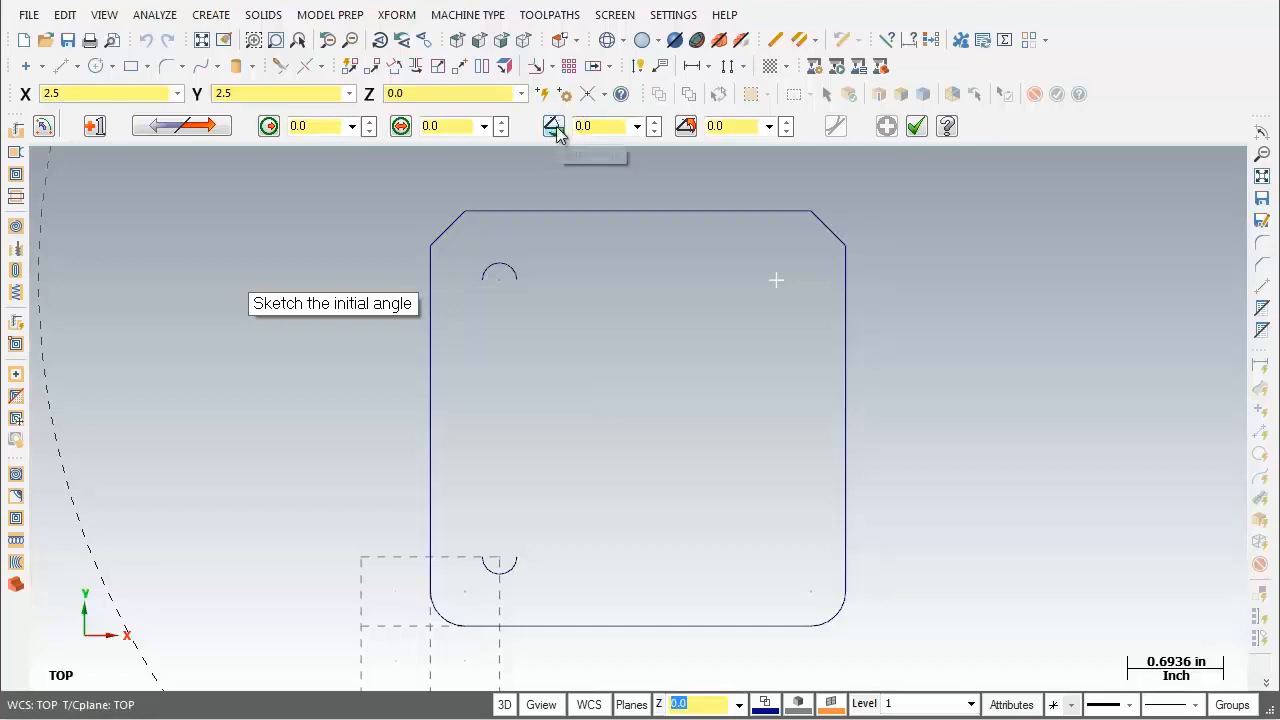
Step: Give the upper-right arc a start angle of 0, an end angle of 180 and a radius of 0.125, and apply it
{"action": "left_click", "coordinate": [588, 125]}
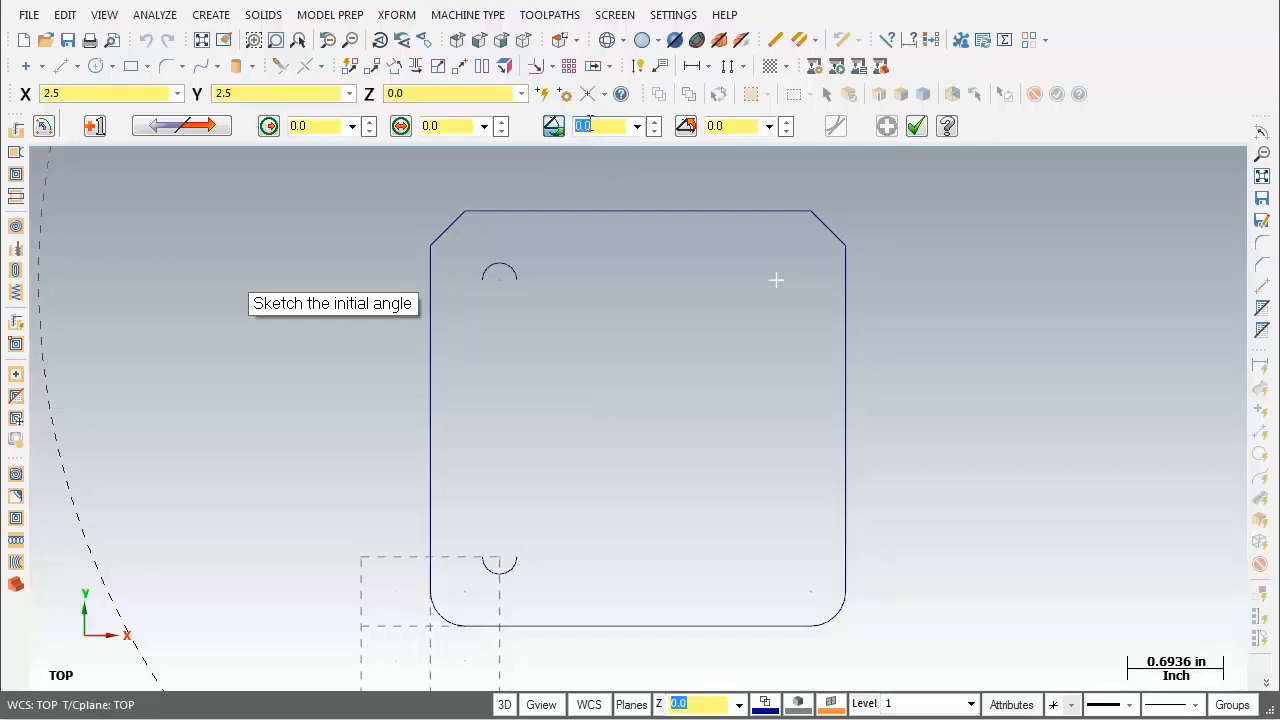
{"action": "type", "text": "0"}
{"action": "key", "text": "Tab"}
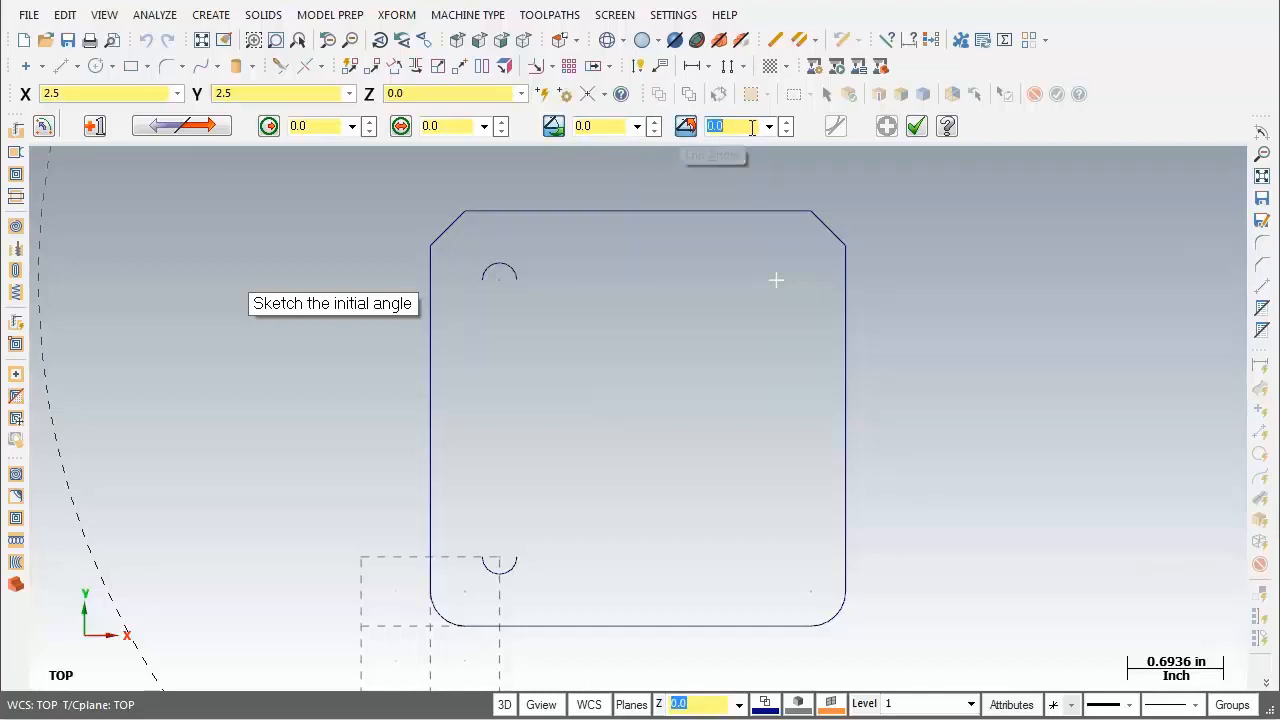
{"action": "type", "text": "180.0"}
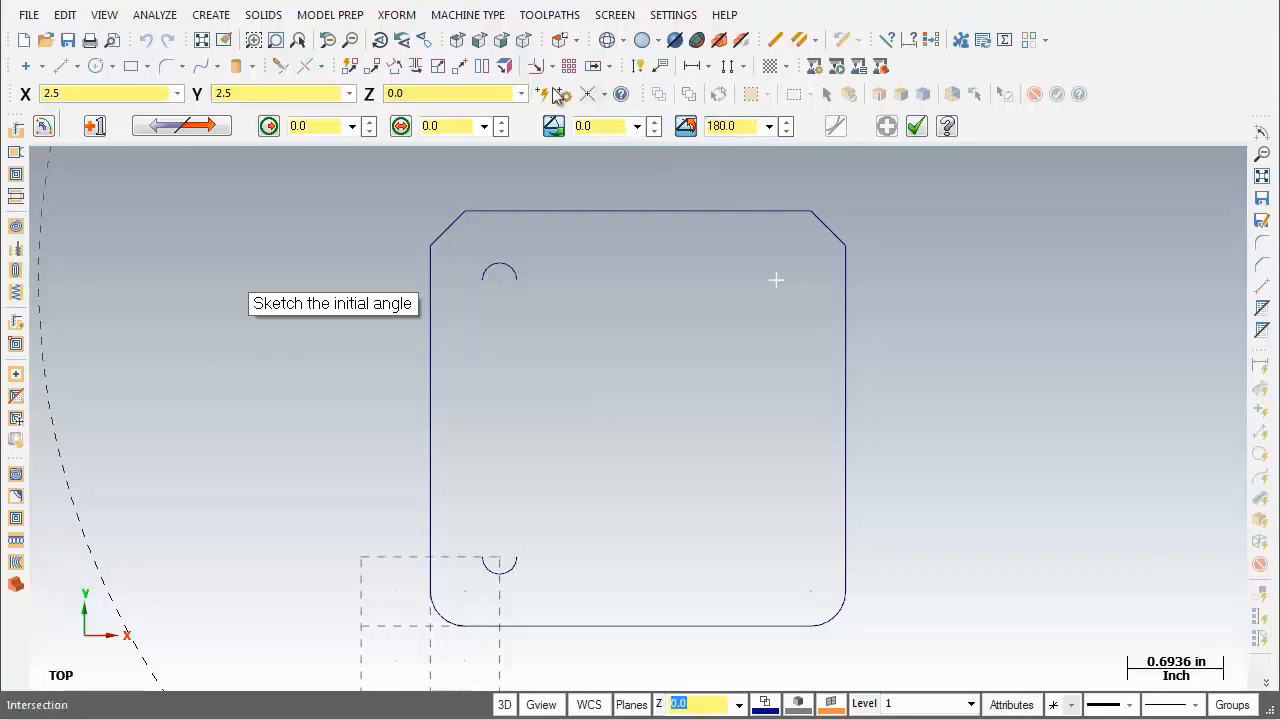
{"action": "left_click", "coordinate": [351, 127]}
{"action": "left_click", "coordinate": [309, 147]}
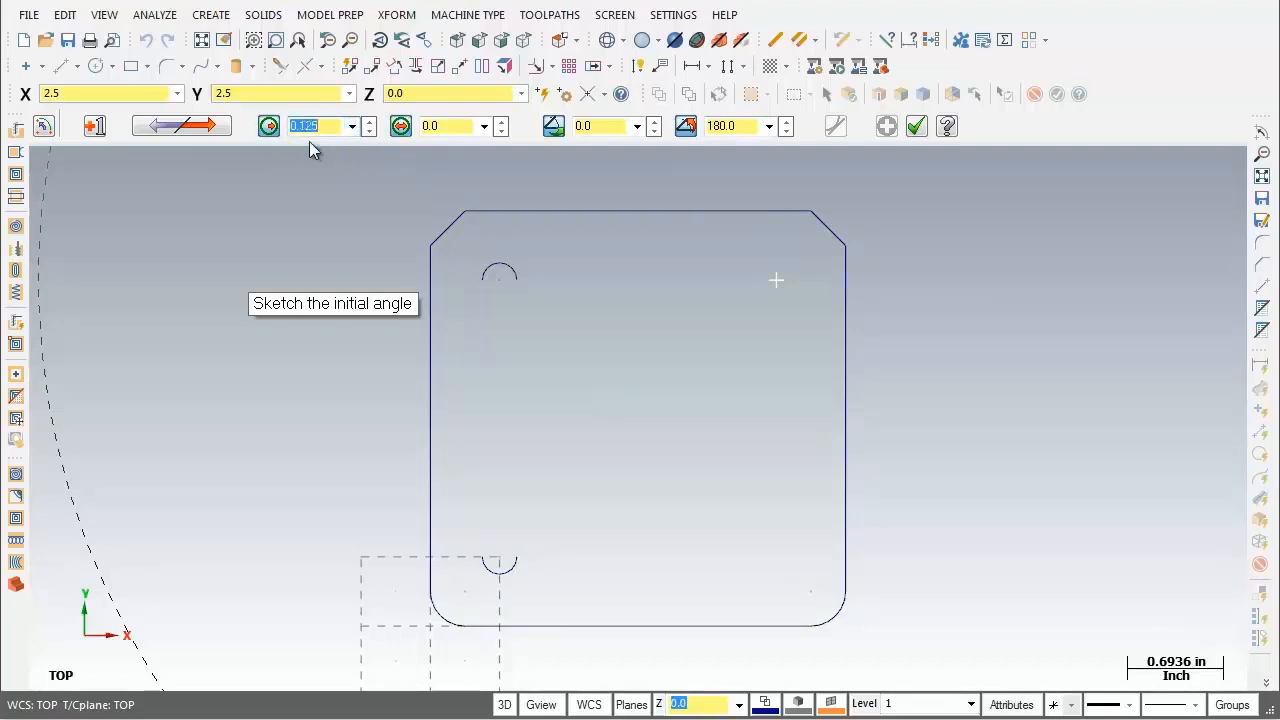
{"action": "left_click", "coordinate": [329, 128]}
{"action": "key", "text": "Return"}
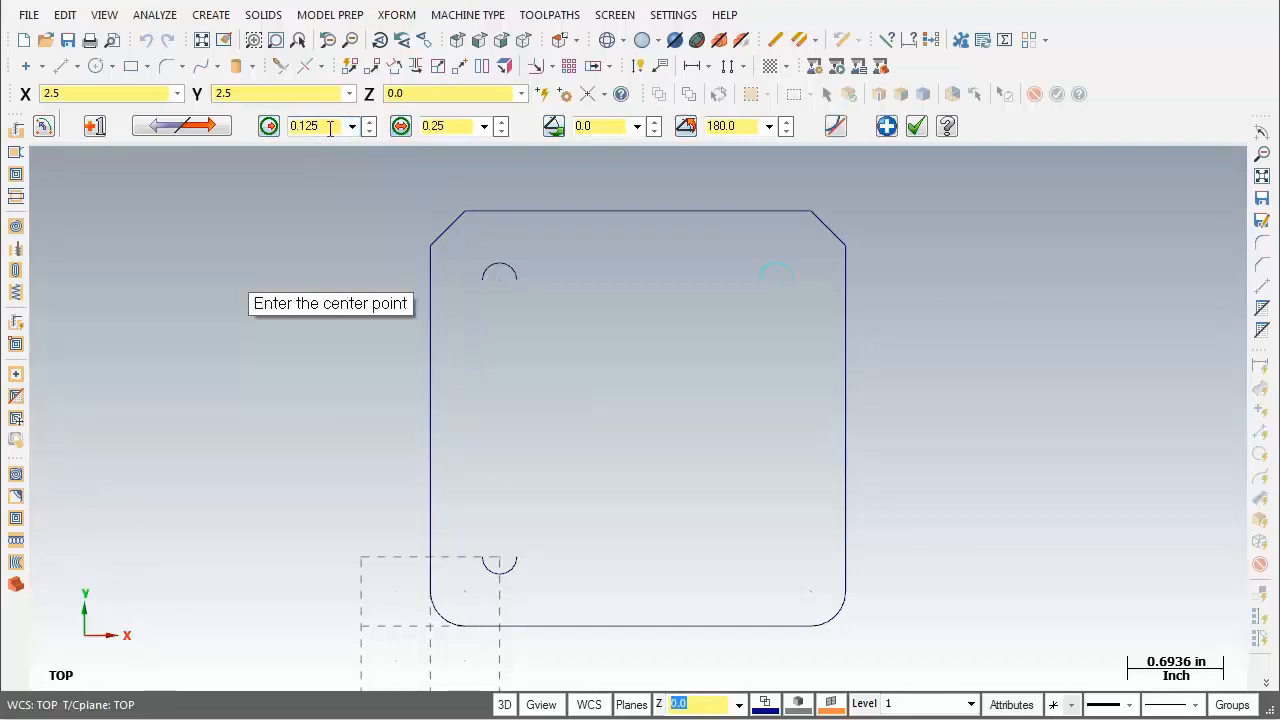
{"action": "left_click", "coordinate": [757, 283]}
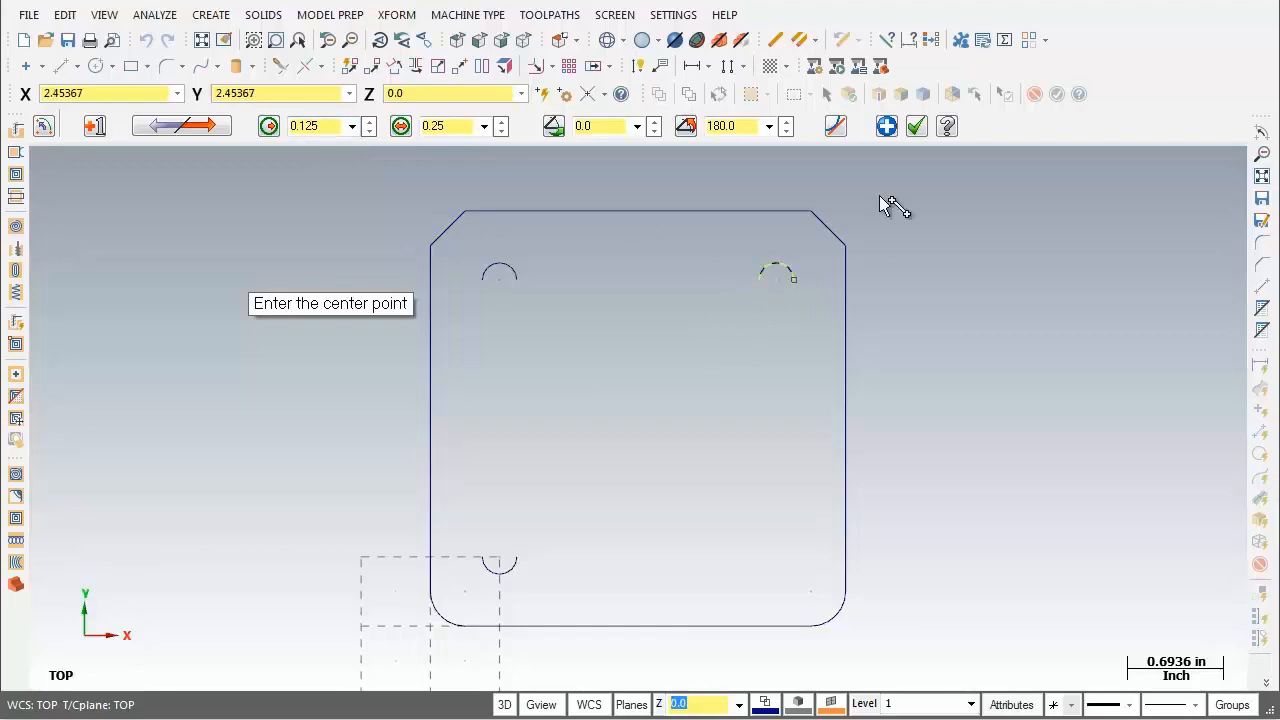
{"action": "left_click", "coordinate": [886, 127]}
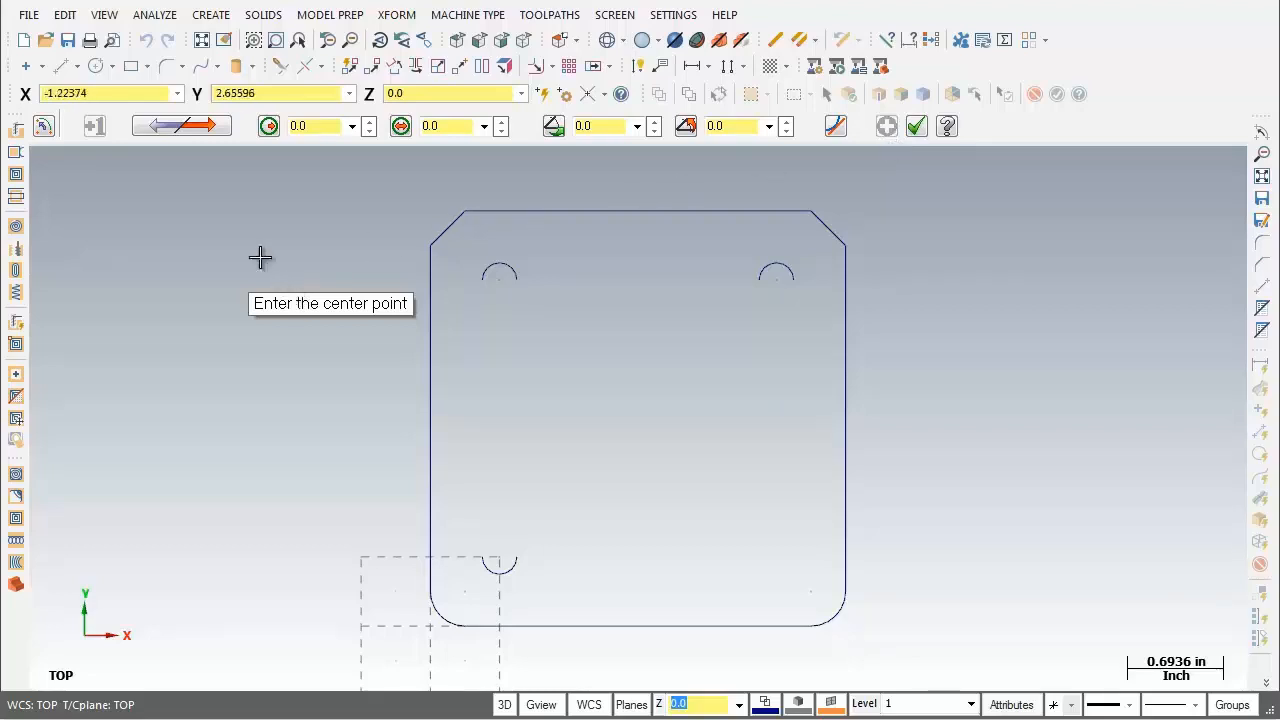
Step: Place the fourth polar arc's center point at X 2.5, Y 0.5, Z 0, near the plate's lower-right corner
{"action": "left_click", "coordinate": [57, 93]}
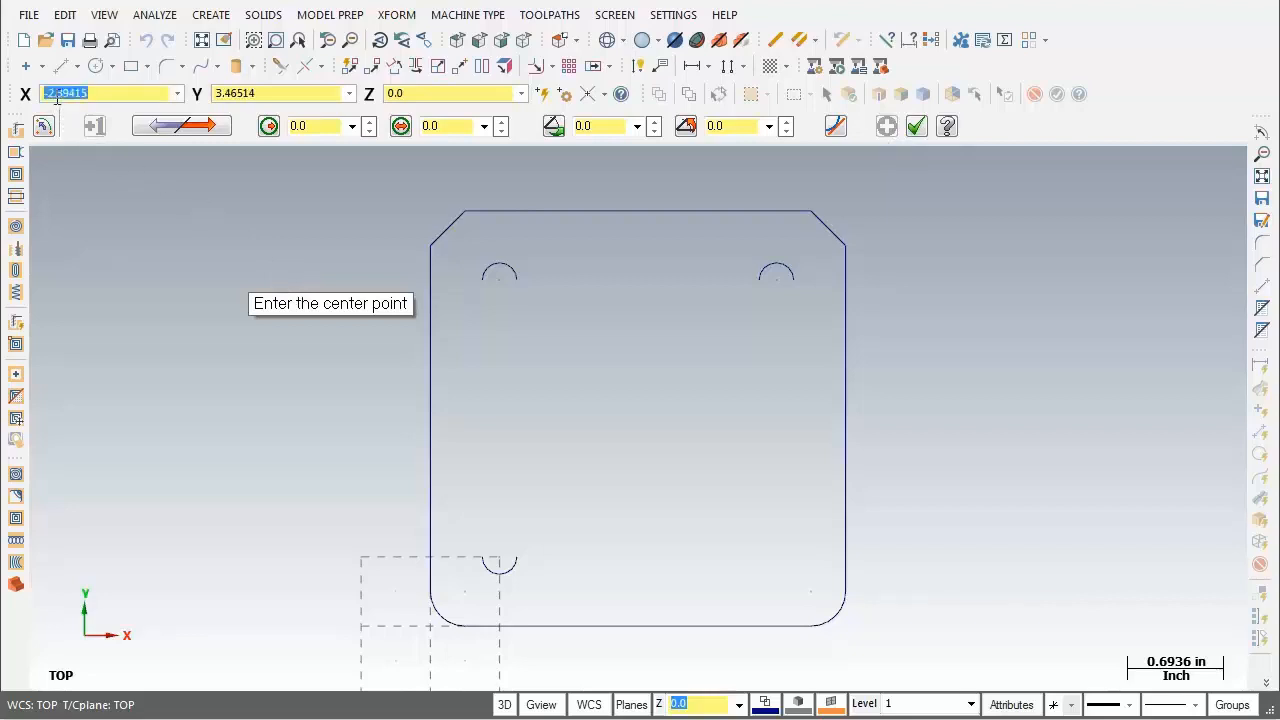
{"action": "type", "text": "2.5"}
{"action": "key", "text": "Tab"}
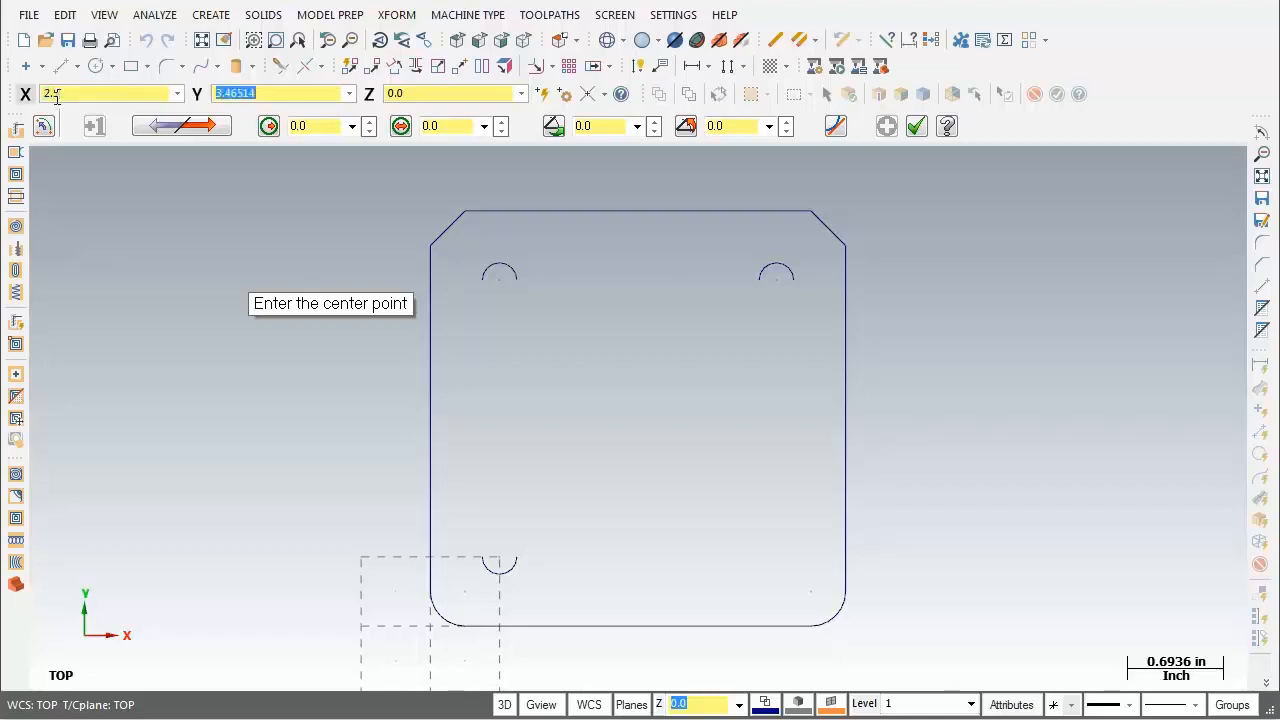
{"action": "type", "text": "0.5"}
{"action": "key", "text": "Tab"}
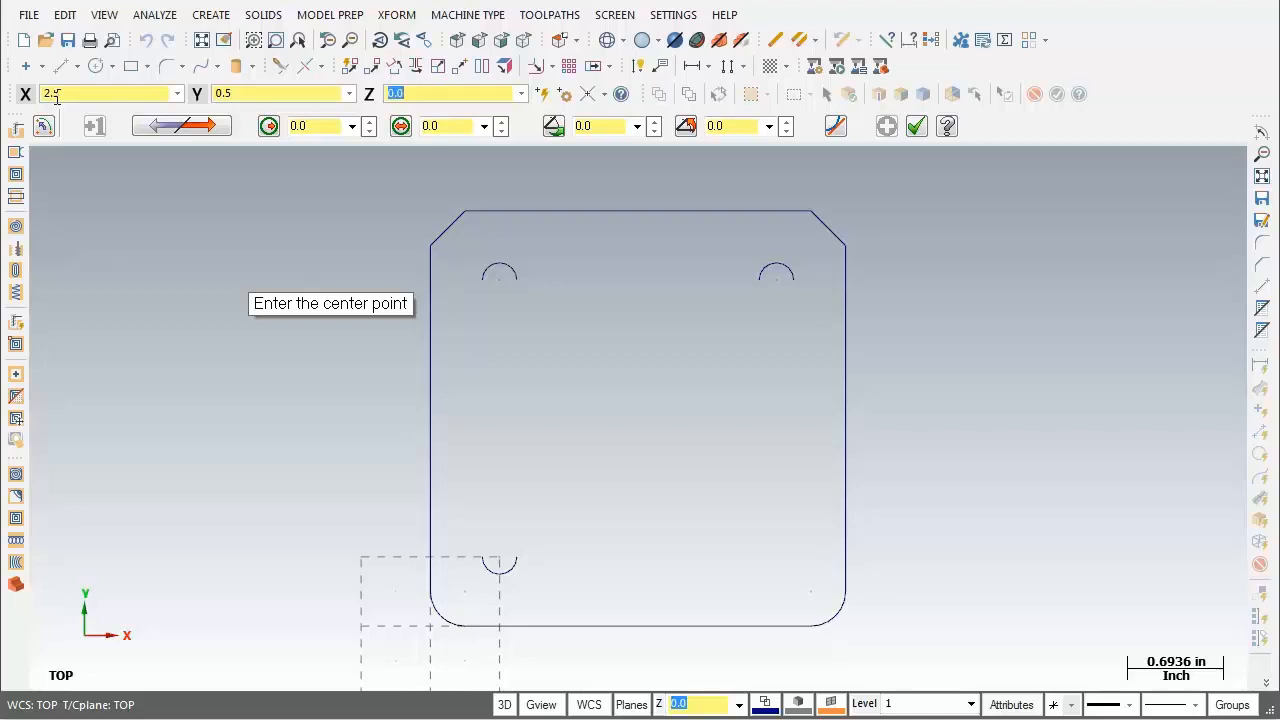
{"action": "key", "text": "Return"}
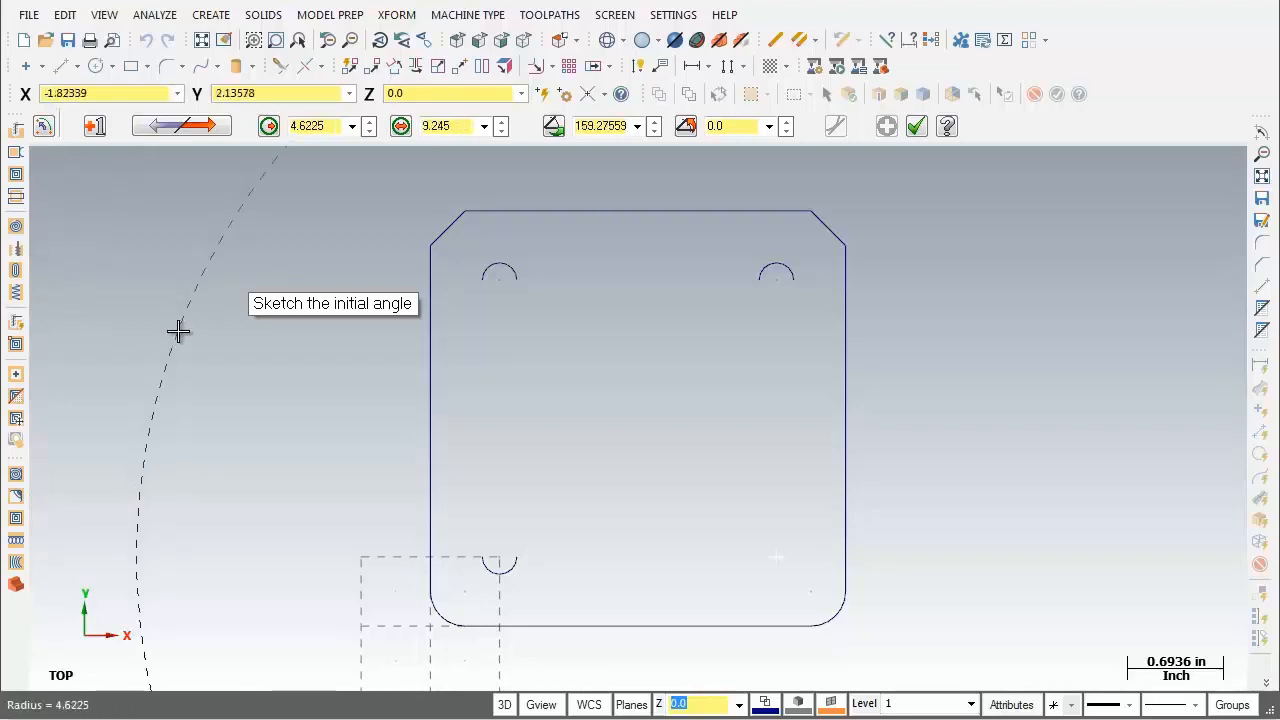
Step: Give the lower-right arc a start angle of 180, an end angle of 0 and a radius of 0.125, and finish the polar arc command
{"action": "left_click", "coordinate": [587, 131]}
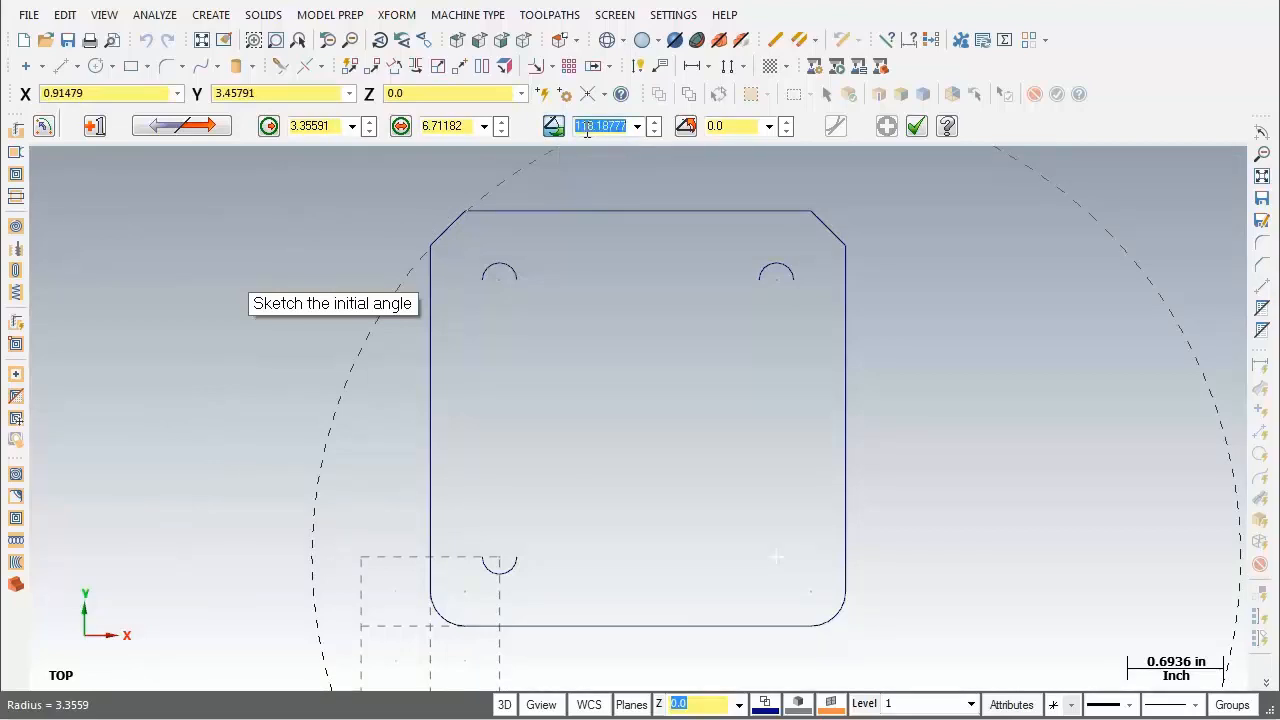
{"action": "type", "text": "180"}
{"action": "key", "text": "Tab"}
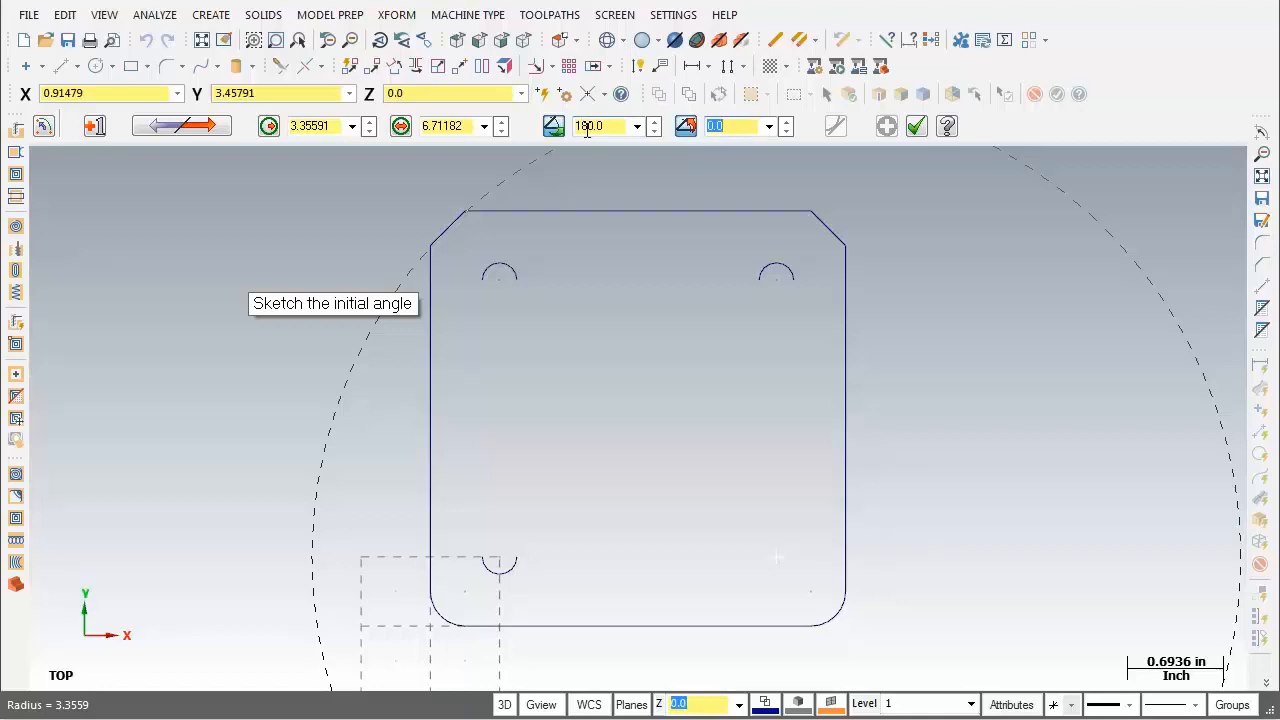
{"action": "type", "text": "0"}
{"action": "key", "text": "Tab"}
{"action": "left_click", "coordinate": [352, 127]}
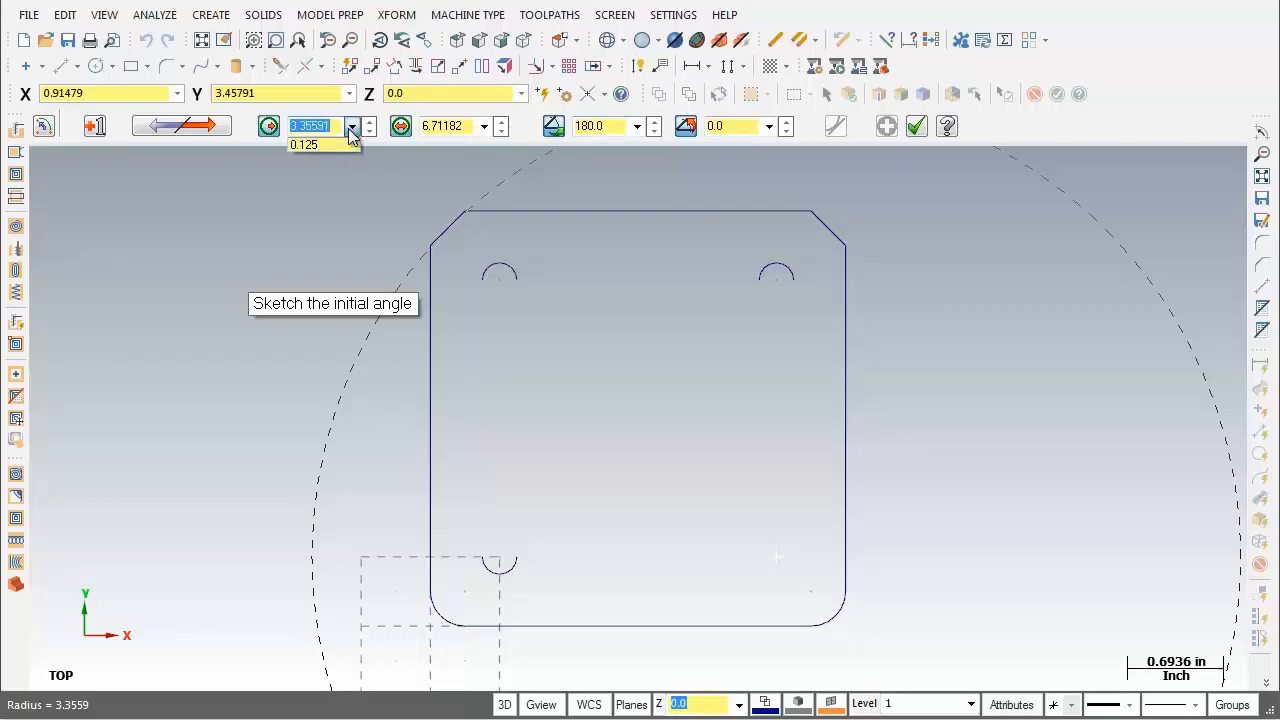
{"action": "left_click", "coordinate": [327, 144]}
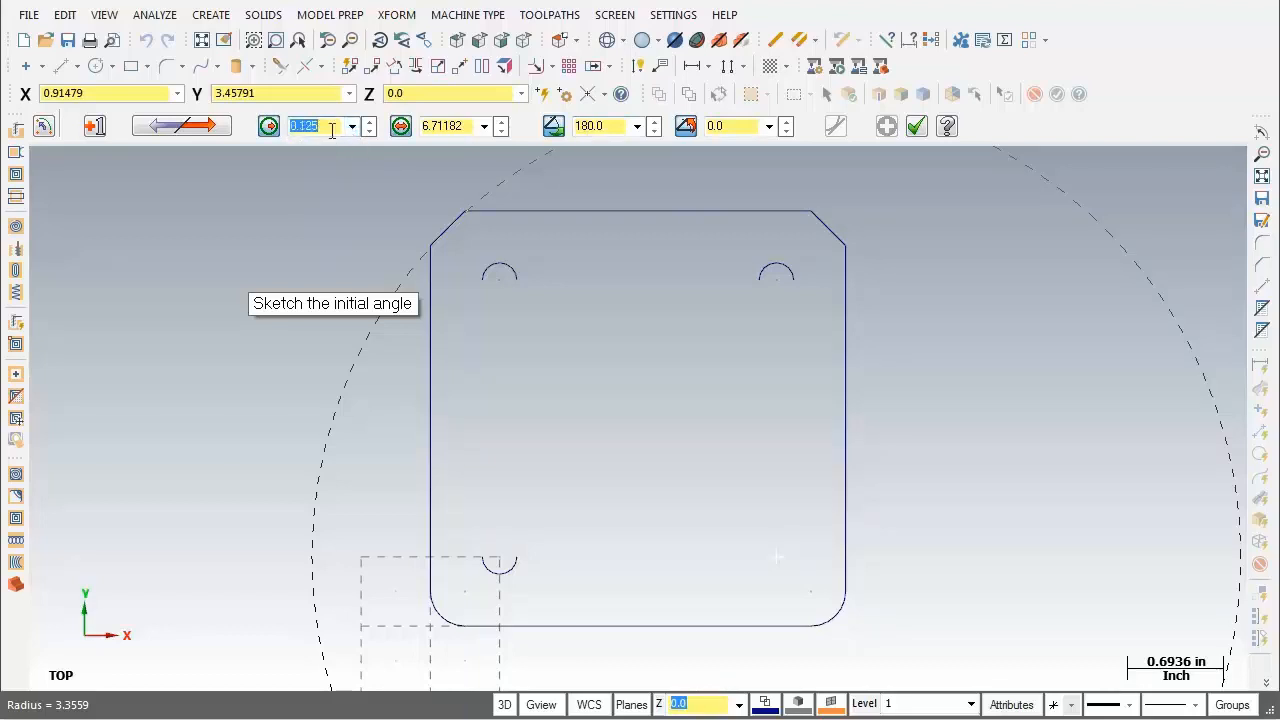
{"action": "key", "text": "Return"}
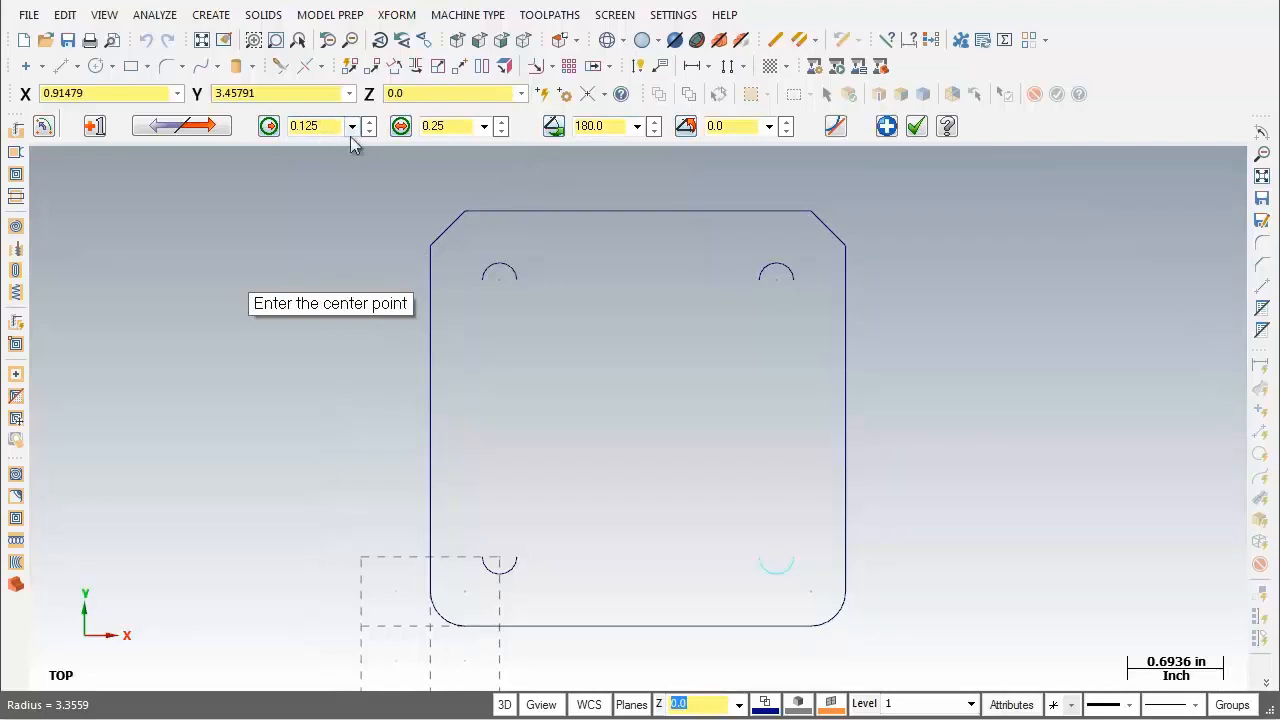
{"action": "left_click", "coordinate": [887, 127]}
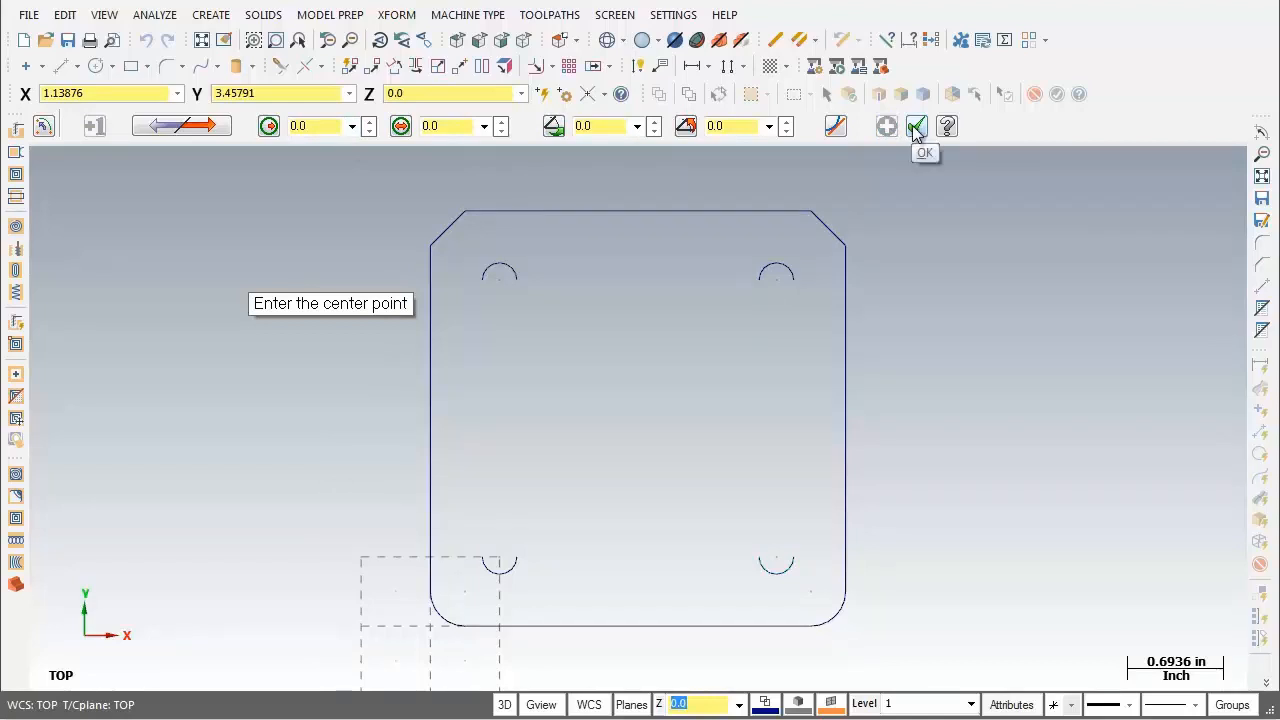
{"action": "left_click", "coordinate": [916, 127]}
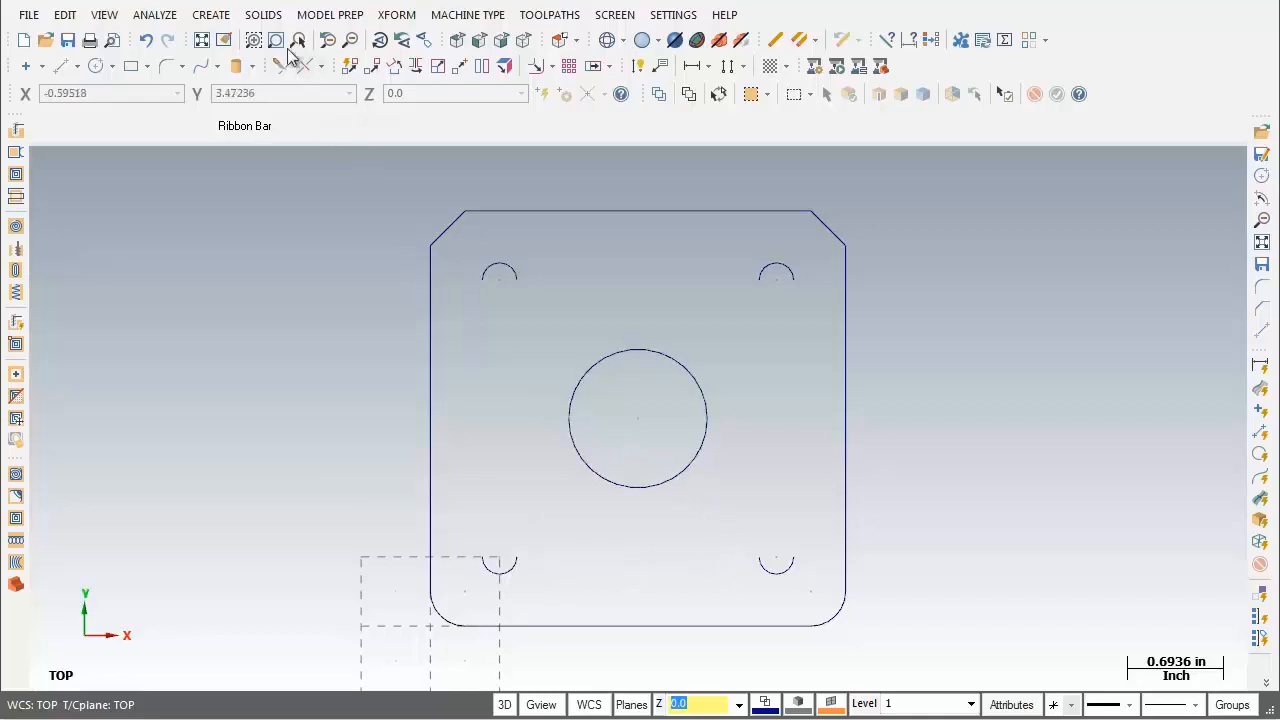
Step: Draw two vertical endpoint lines joining the upper and lower left arcs' matching endpoints to close the left slot
{"action": "left_click", "coordinate": [211, 17]}
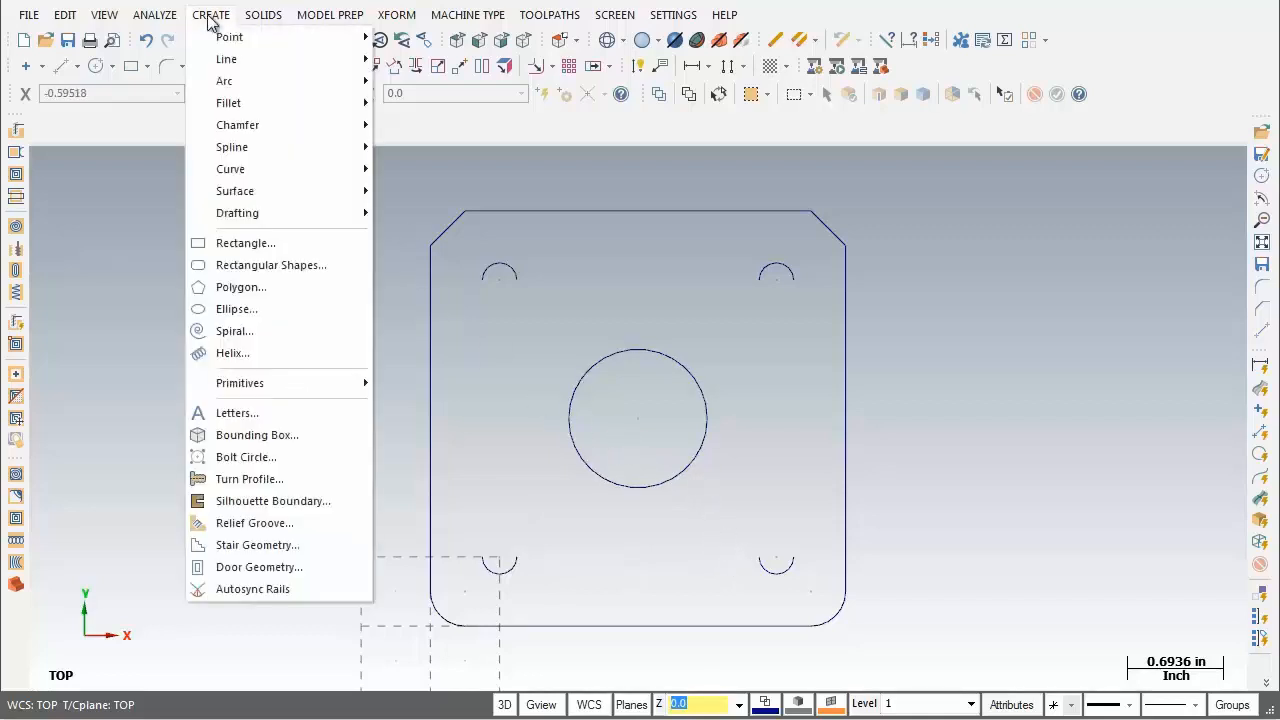
{"action": "mouse_move", "coordinate": [224, 59]}
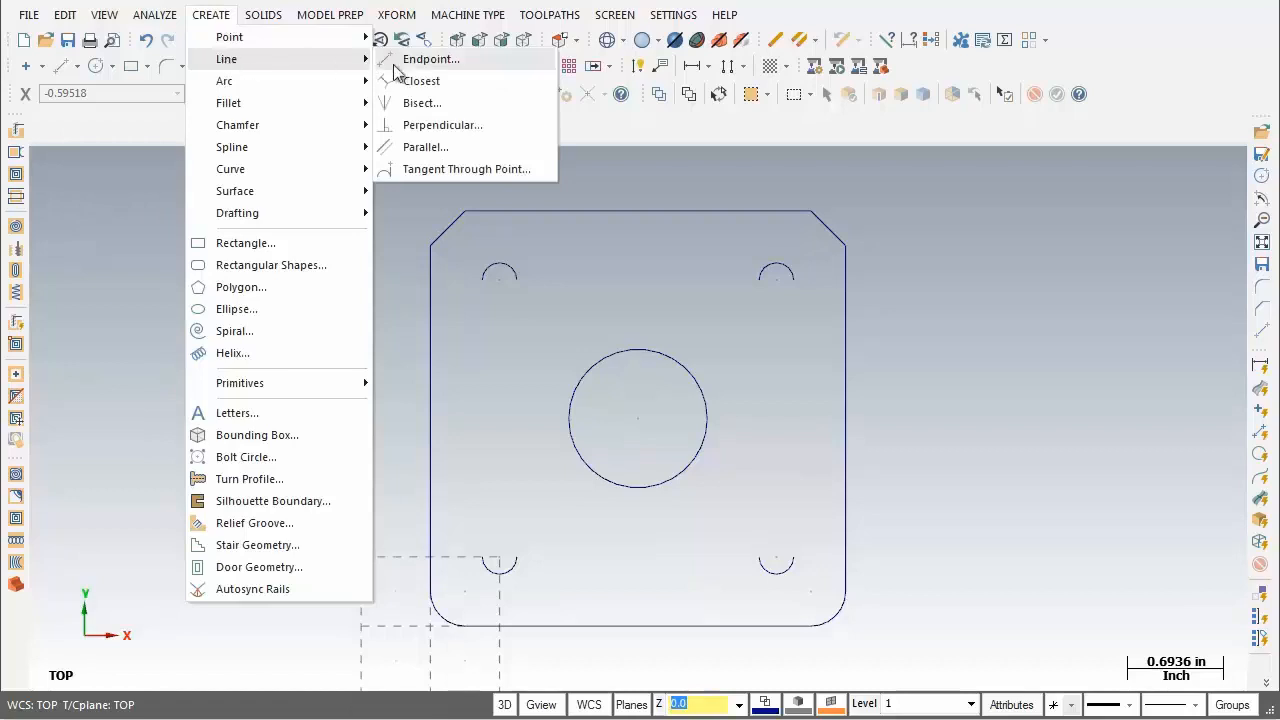
{"action": "left_click", "coordinate": [463, 63]}
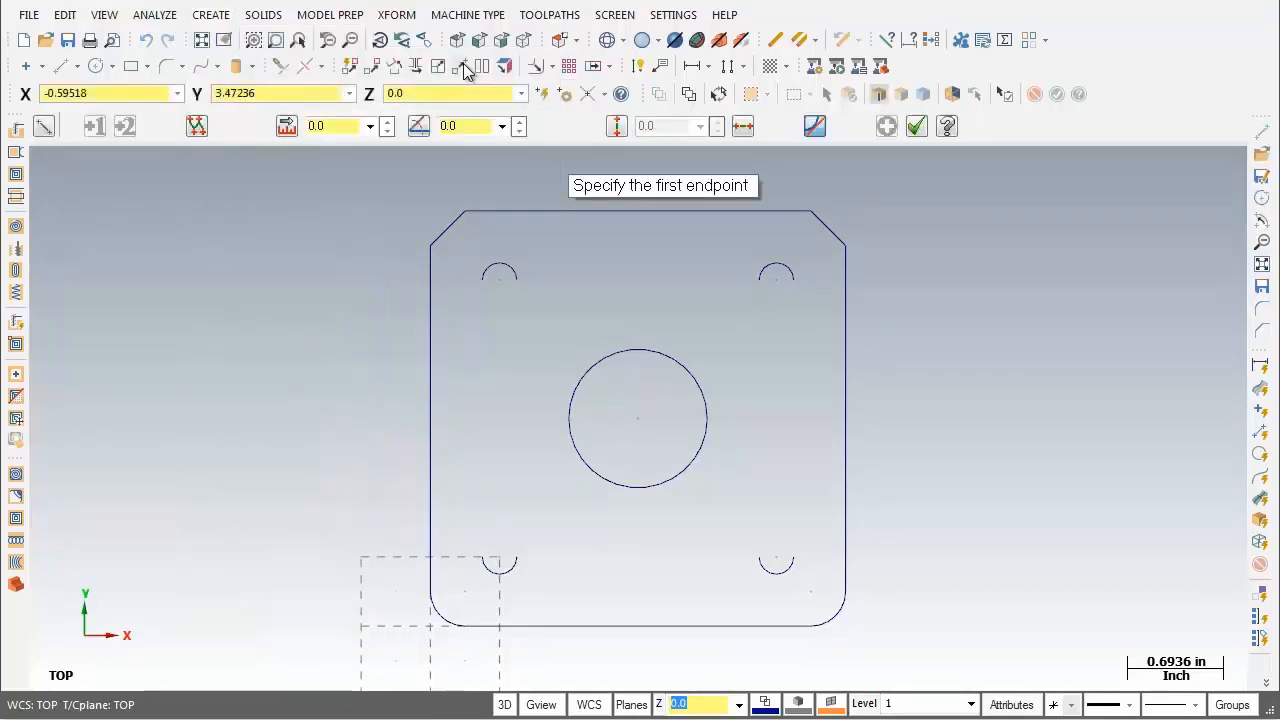
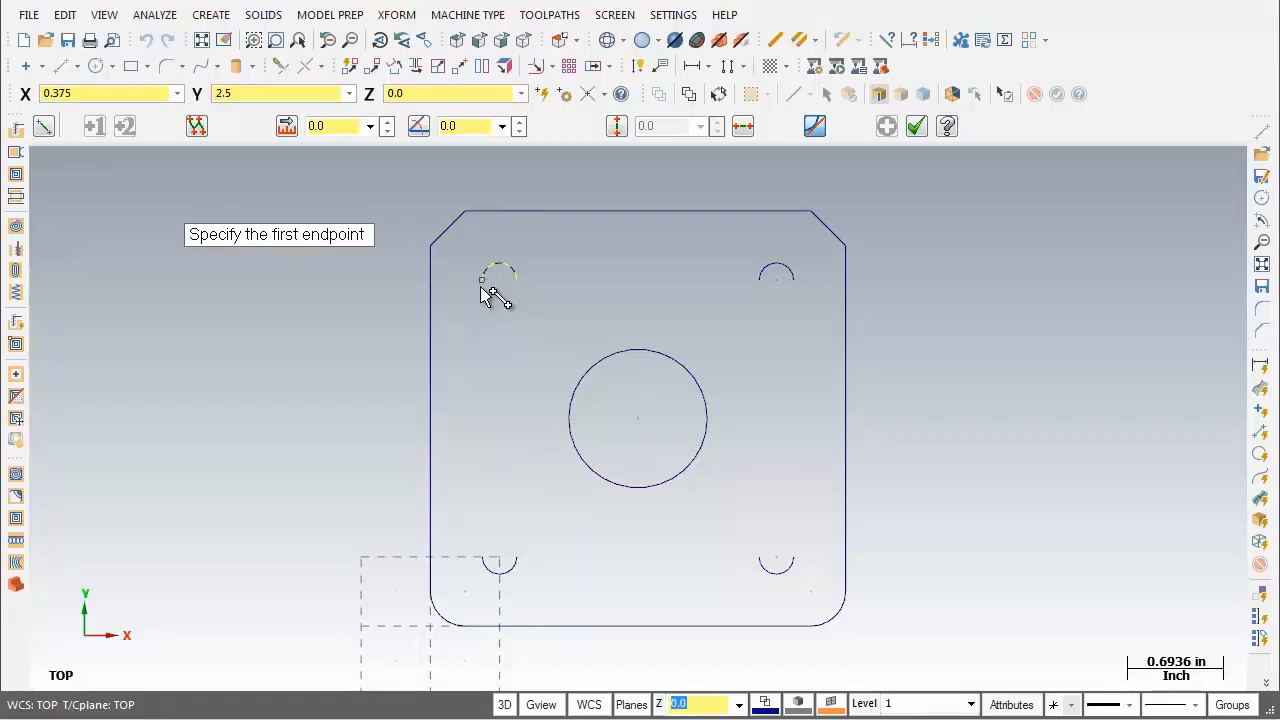
{"action": "left_click", "coordinate": [481, 289]}
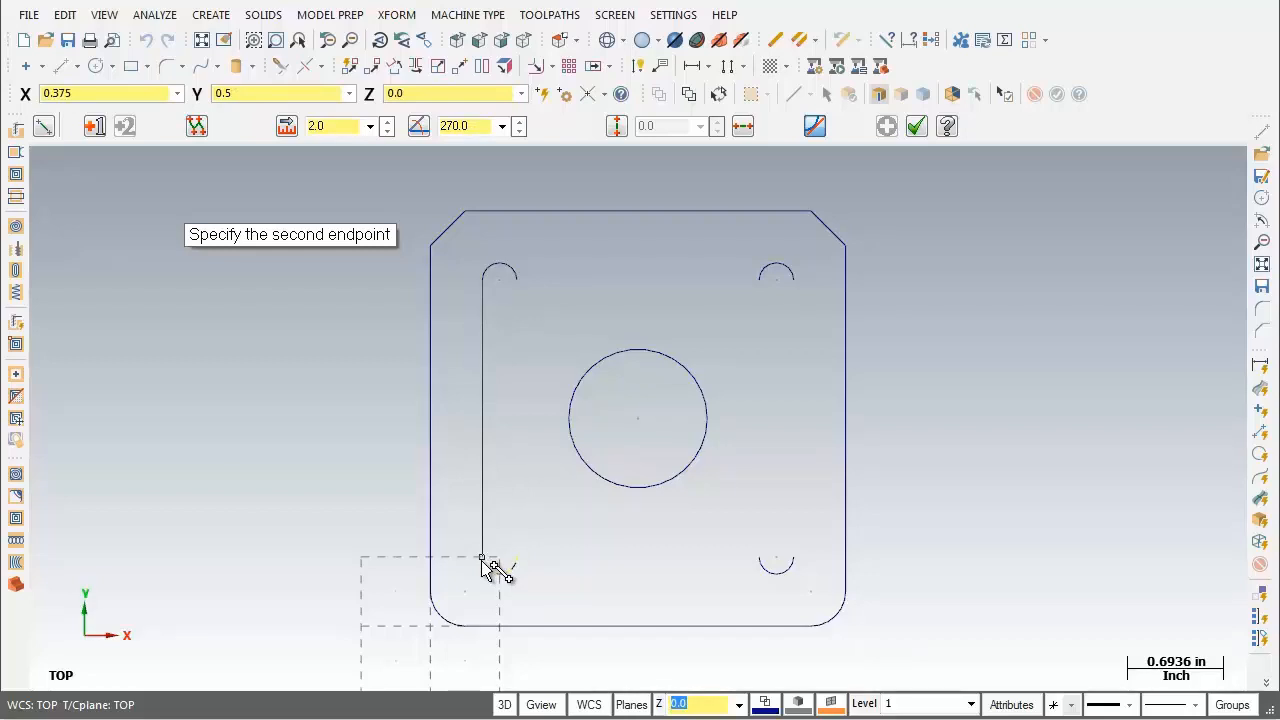
{"action": "left_click", "coordinate": [482, 560]}
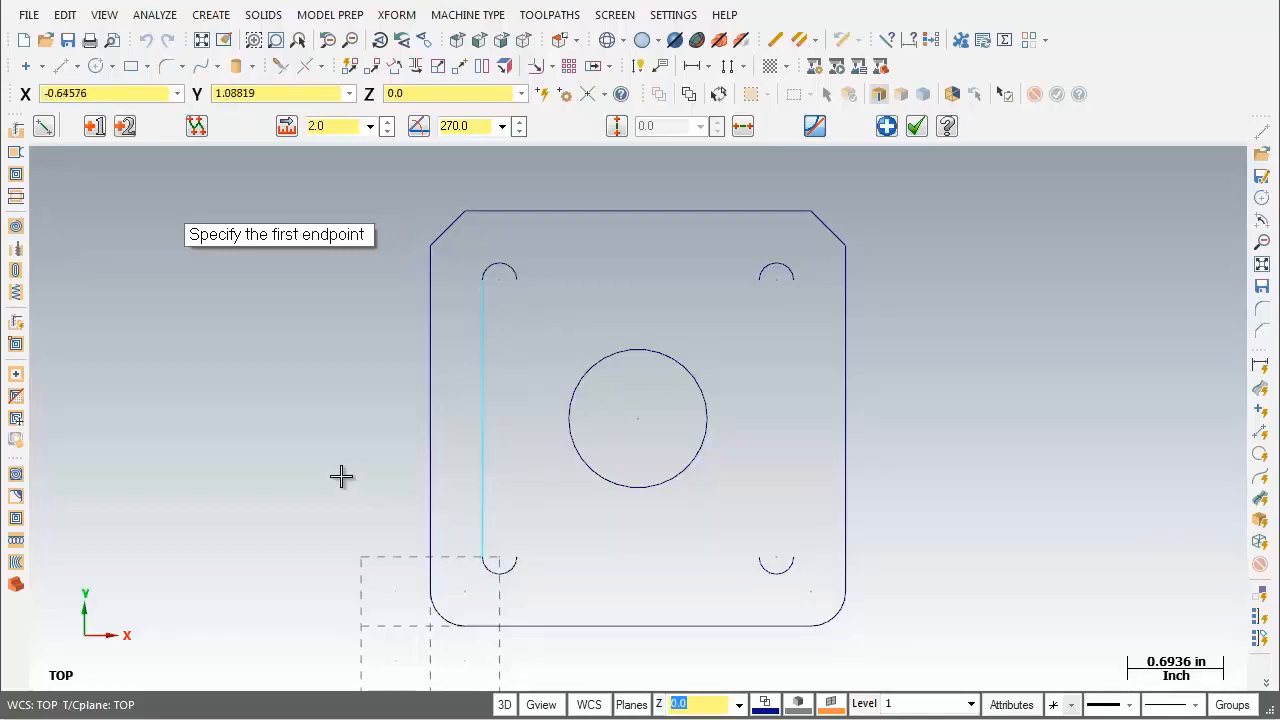
{"action": "left_click", "coordinate": [888, 127]}
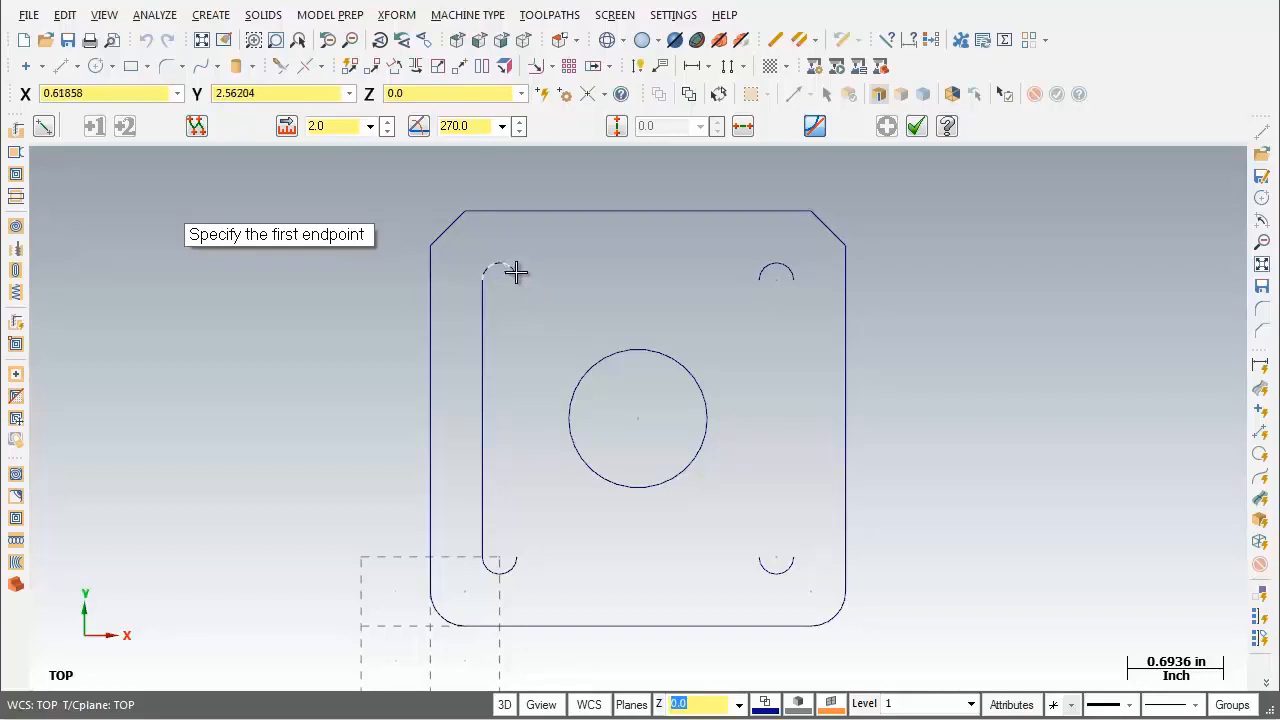
{"action": "left_click", "coordinate": [515, 273]}
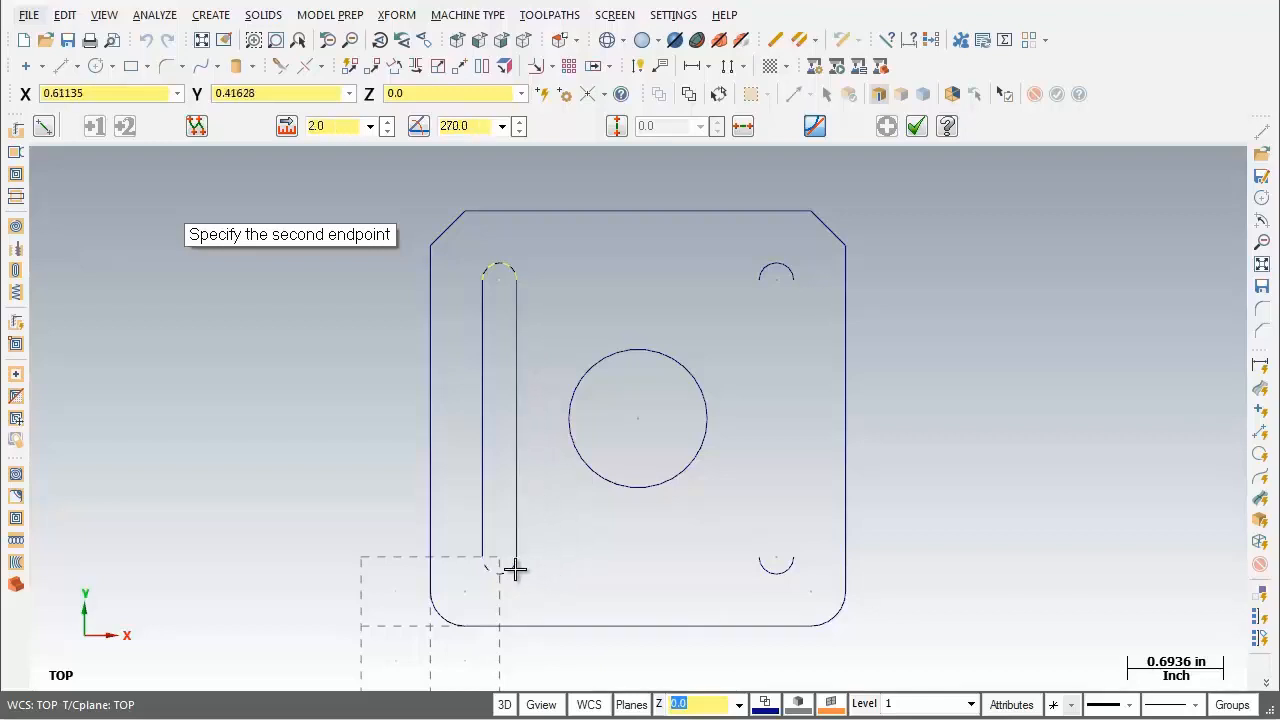
{"action": "left_click", "coordinate": [515, 569]}
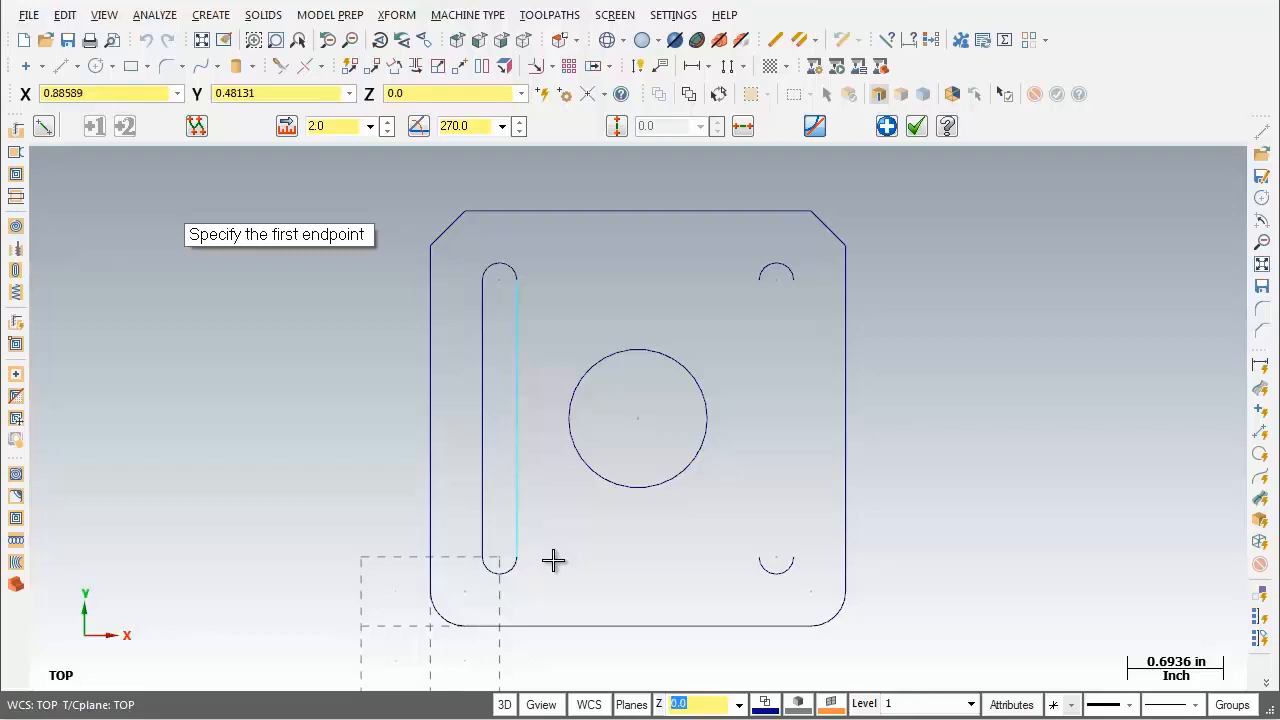
{"action": "left_click", "coordinate": [888, 127]}
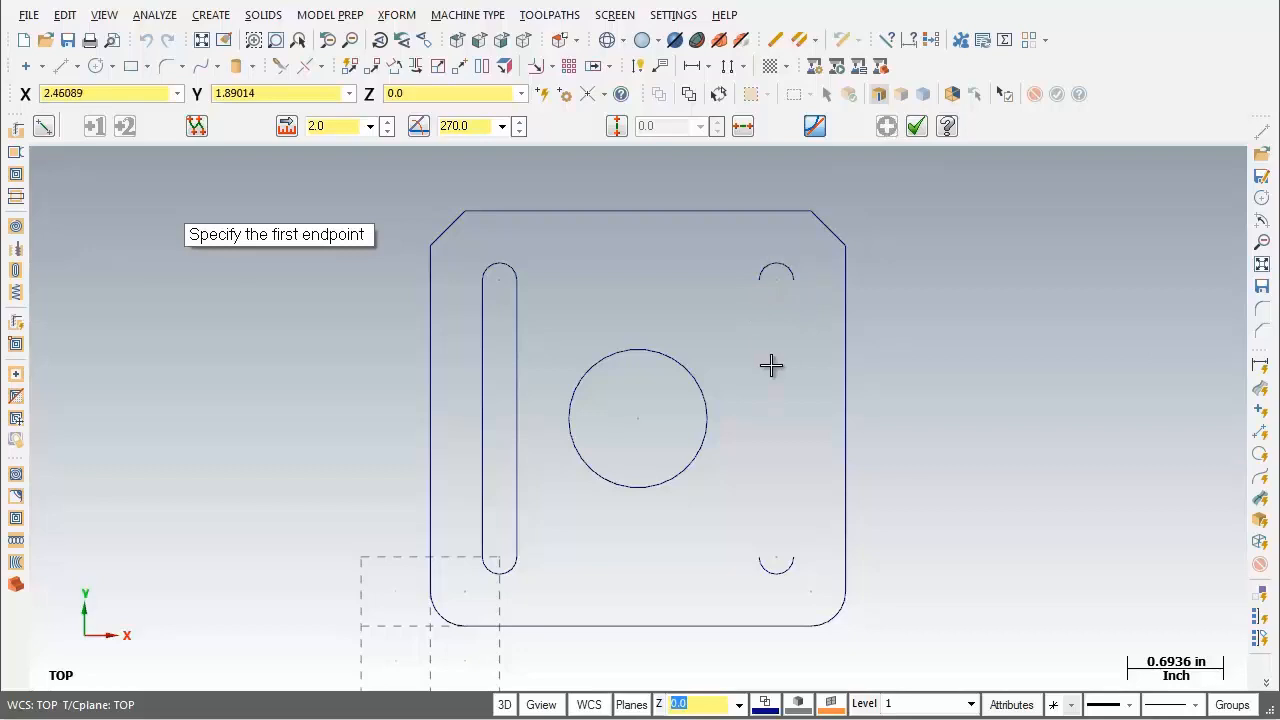
Step: Close the right slot with two vertical lines between its upper and lower arcs' endpoints, and finish the line command
{"action": "left_click", "coordinate": [754, 281]}
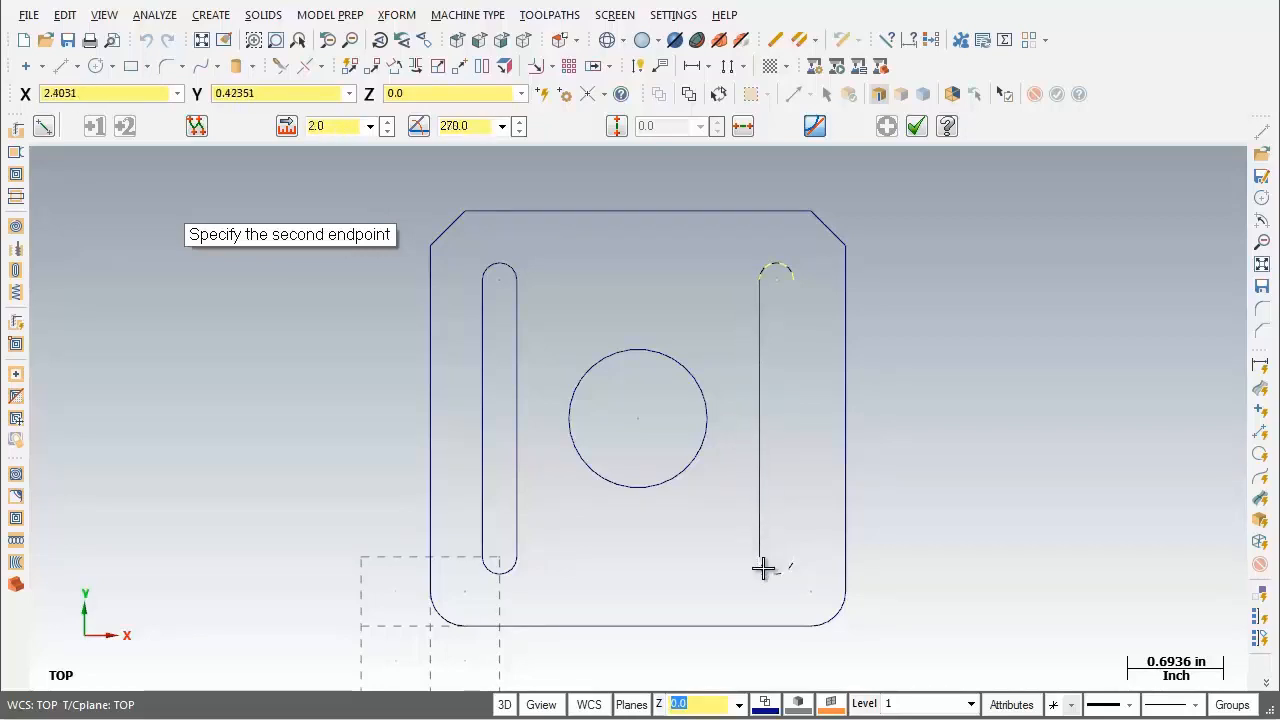
{"action": "left_click", "coordinate": [763, 567]}
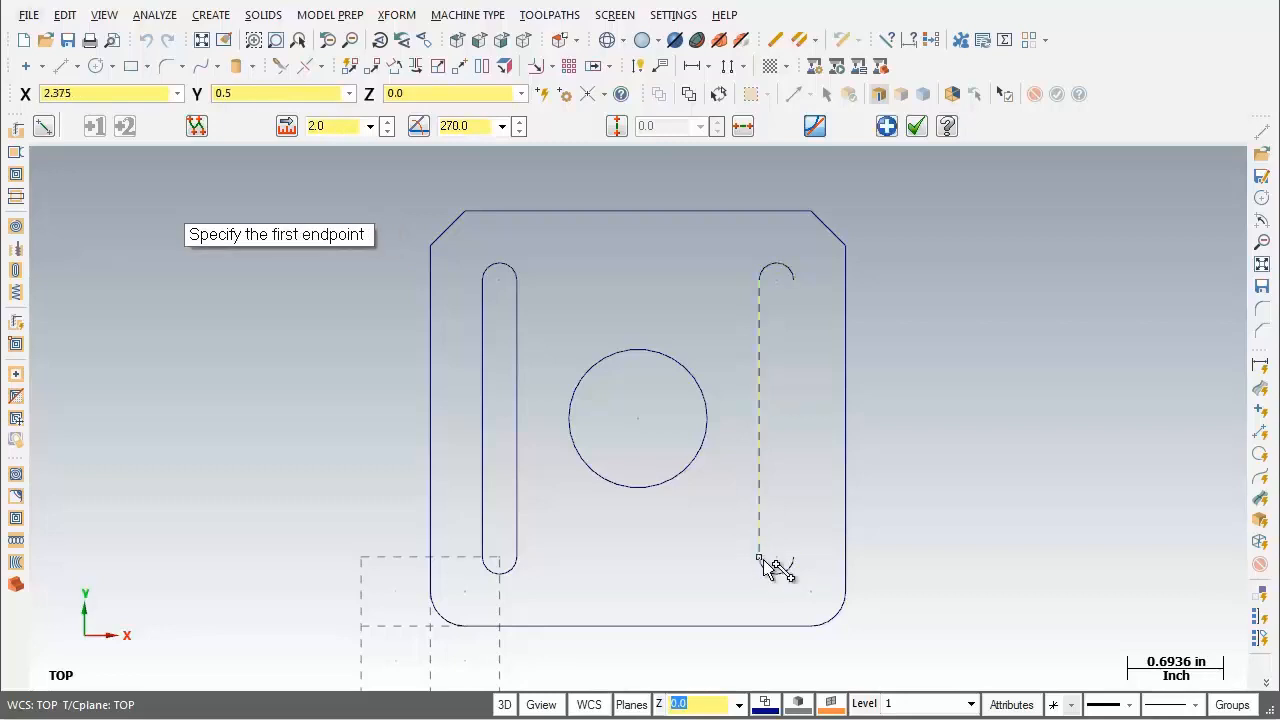
{"action": "left_click", "coordinate": [887, 126]}
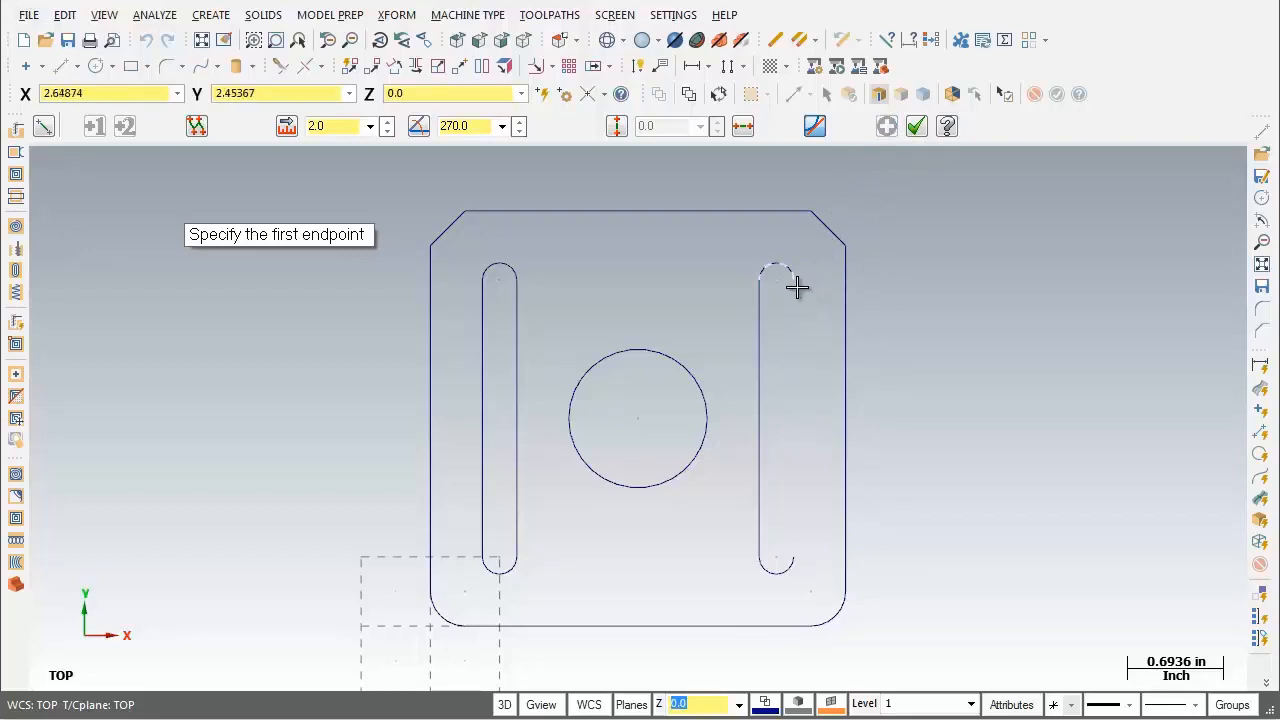
{"action": "left_click", "coordinate": [796, 284]}
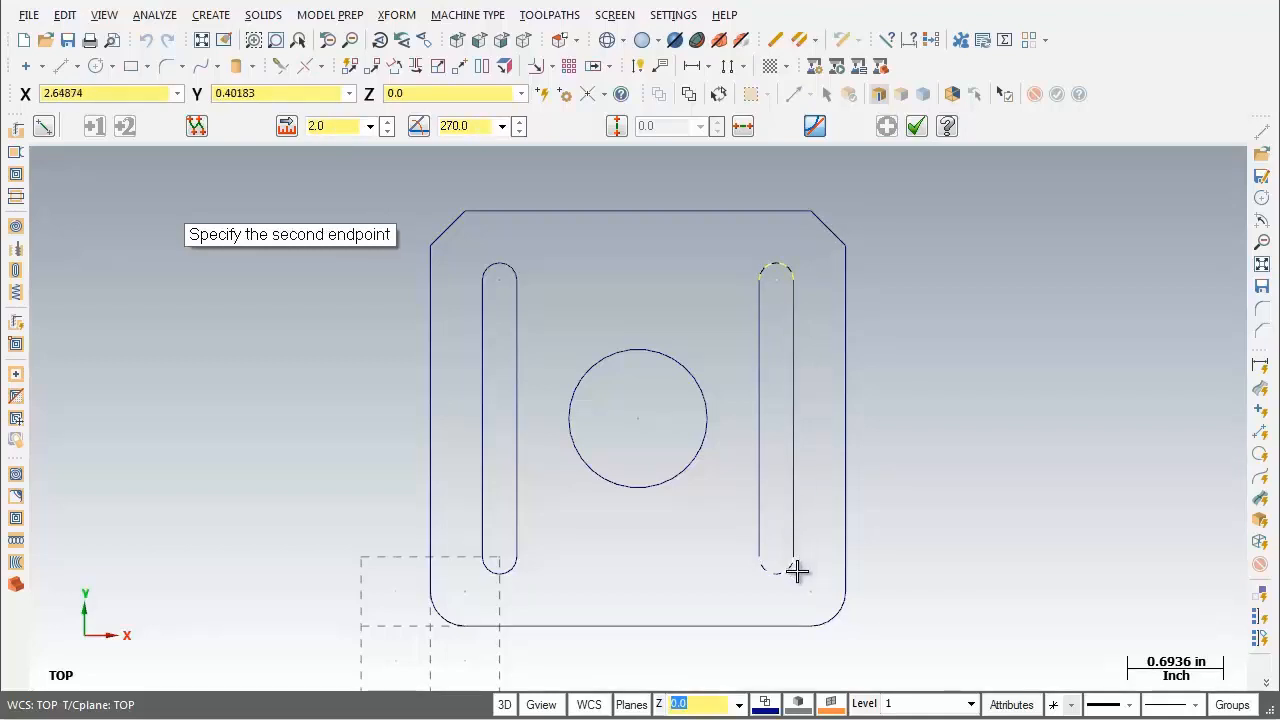
{"action": "left_click", "coordinate": [797, 571]}
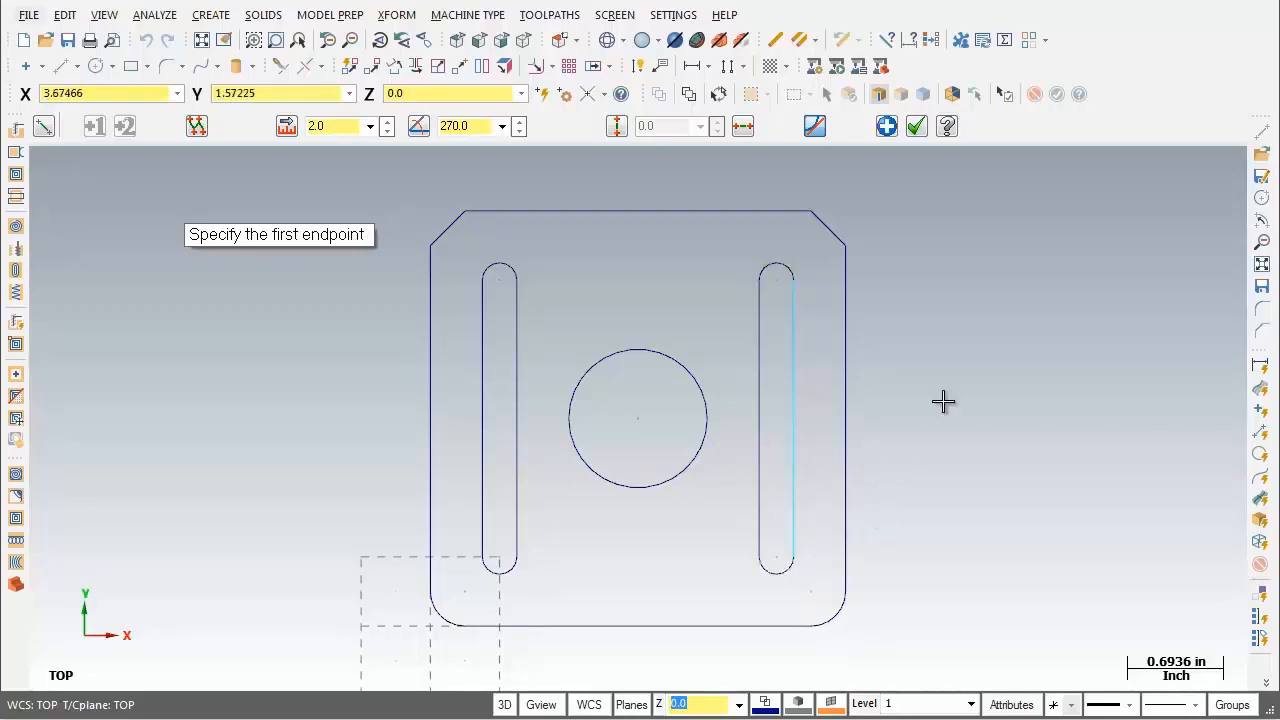
{"action": "left_click", "coordinate": [887, 127]}
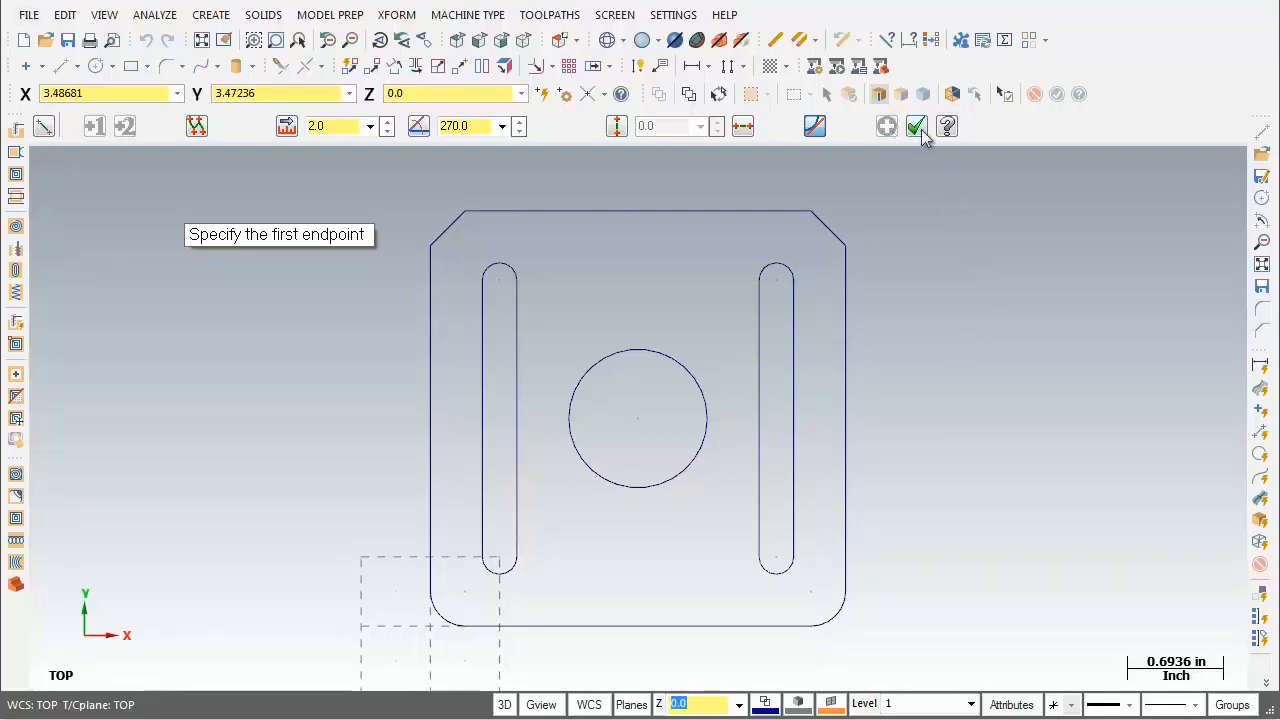
{"action": "left_click", "coordinate": [919, 128]}
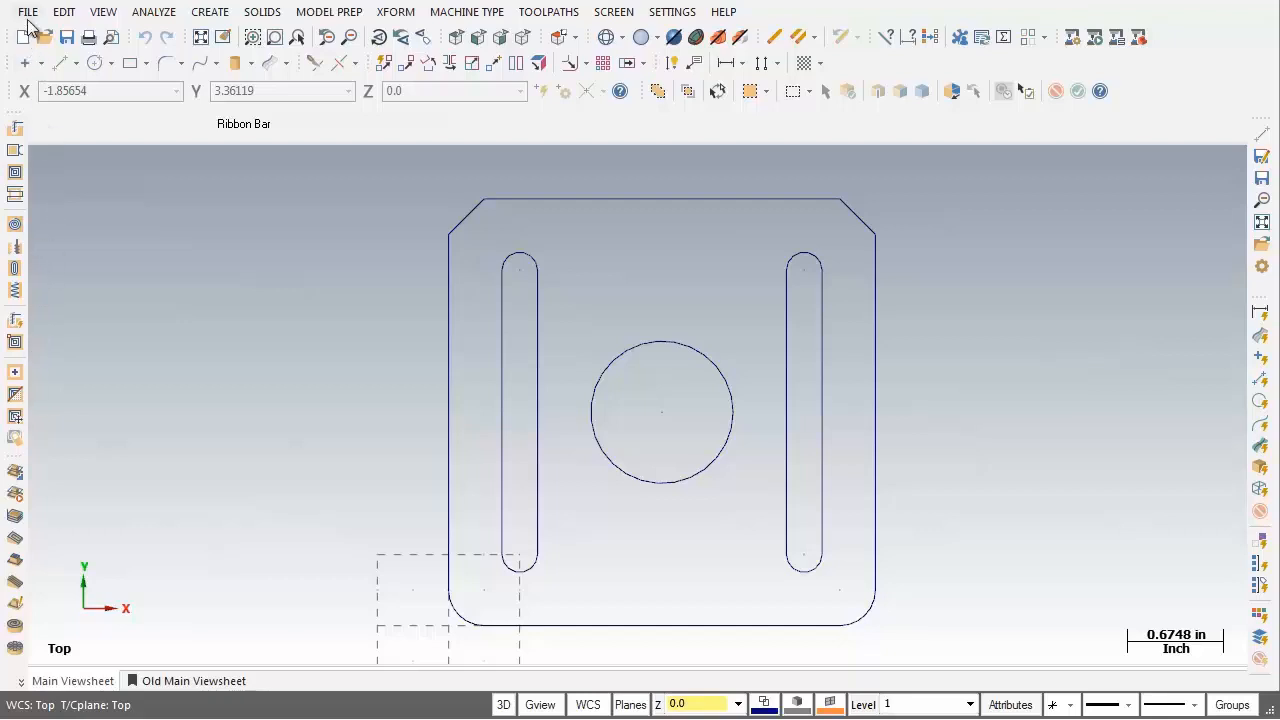
Step: Save the part as MILL-LESSON-2 in the Mill_2 folder as a Mastercam X9 file, replacing the existing file
{"action": "left_click", "coordinate": [28, 14]}
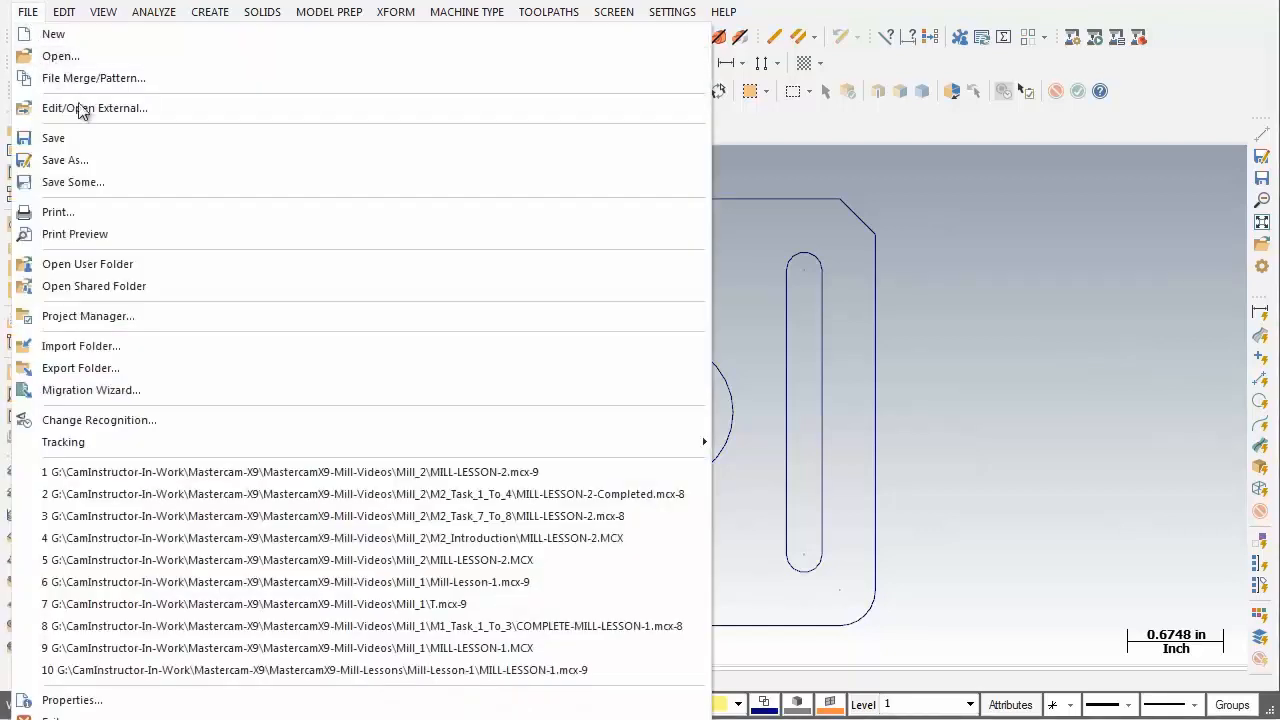
{"action": "left_click", "coordinate": [120, 166]}
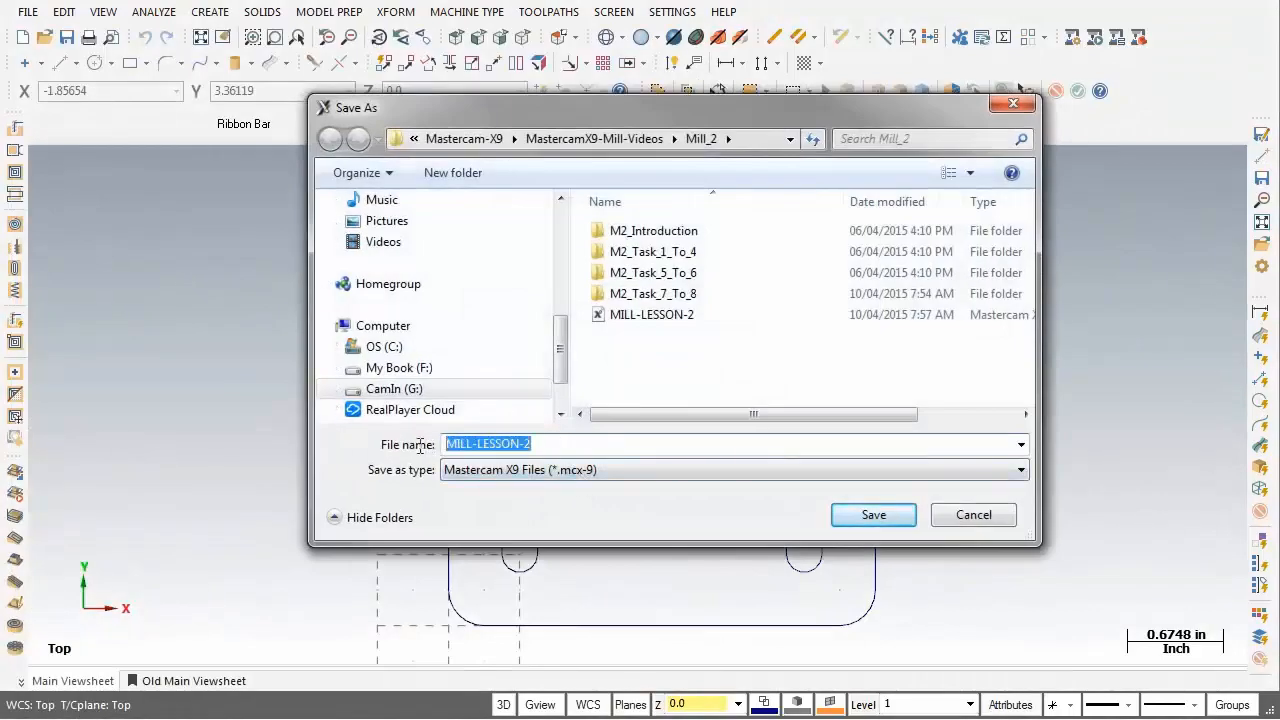
{"action": "left_click", "coordinate": [873, 516]}
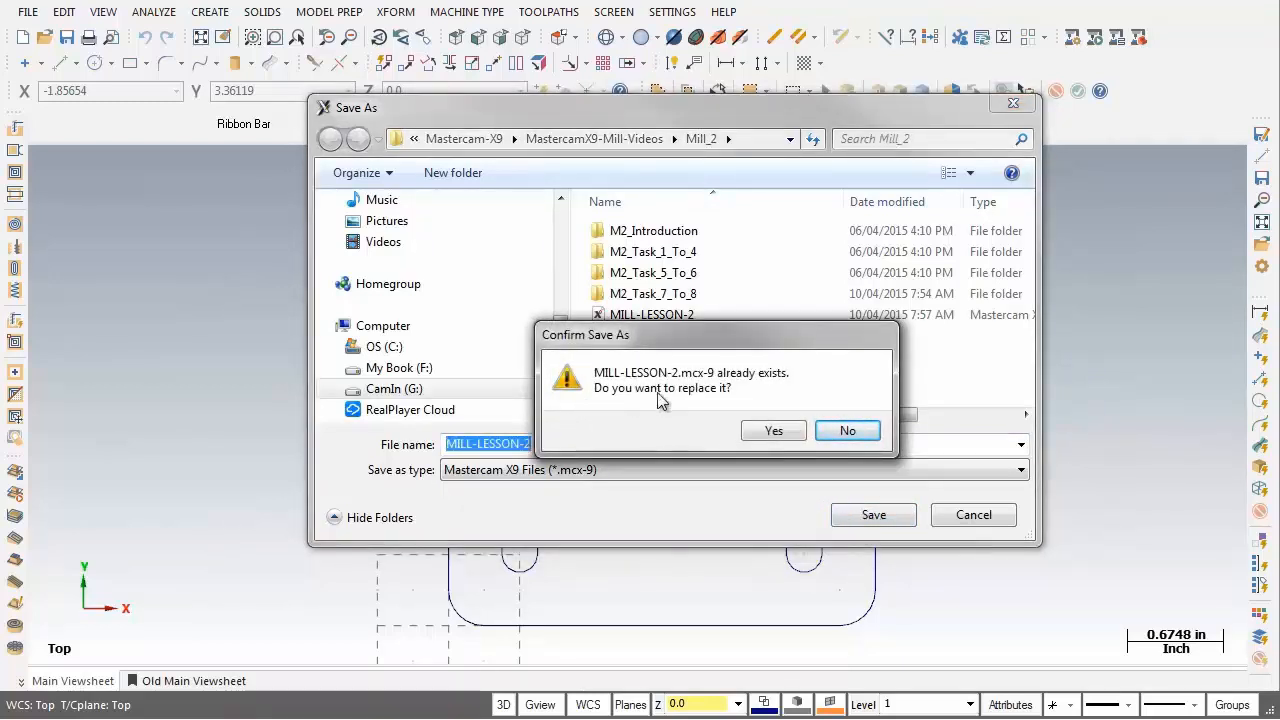
{"action": "left_click", "coordinate": [757, 432]}
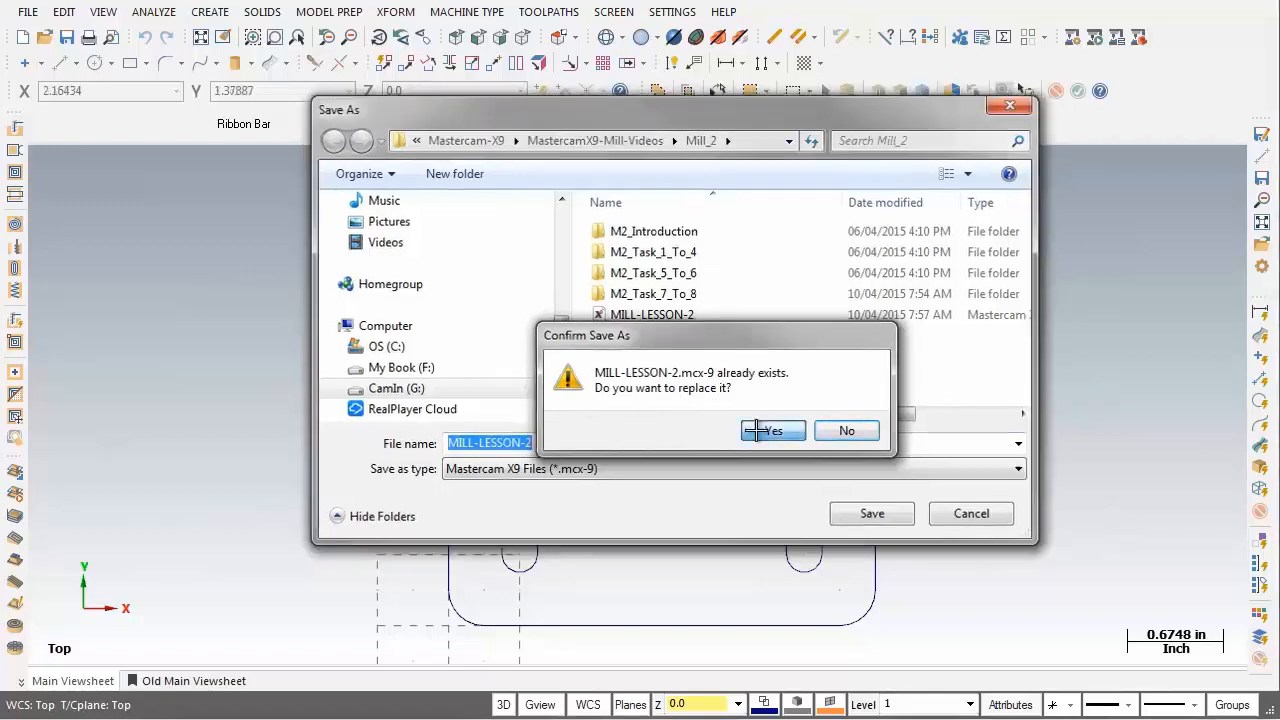